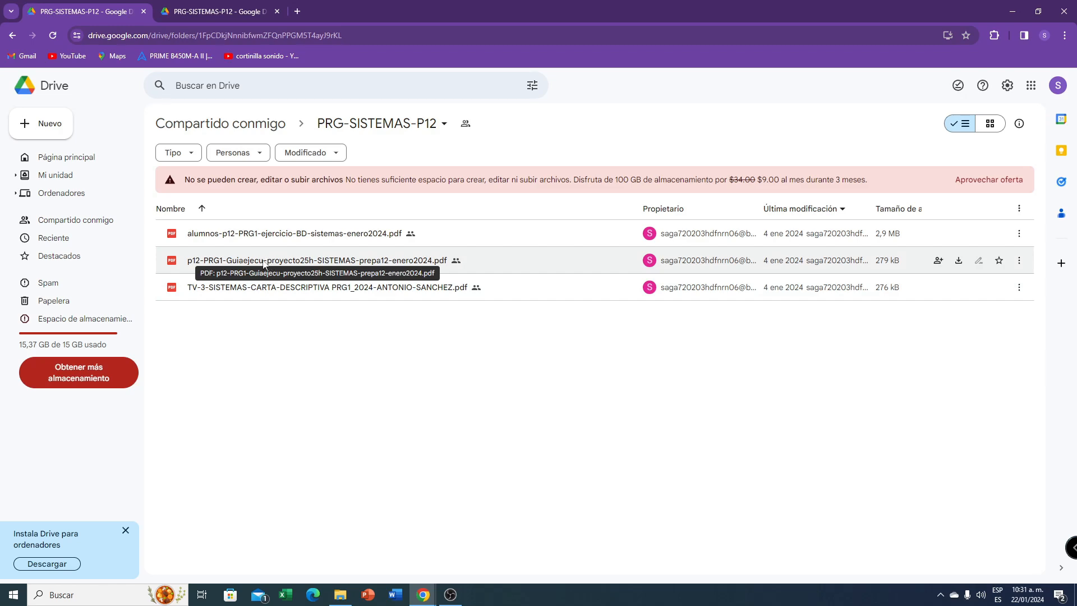
# - Open the p12-PRG1-Guiaejecu-proyecto25h-SISTEMAS-prepa12-enero2024.pdf guide and examine the Access table relationships diagram on page 4
pyautogui.doubleClick(264, 263)
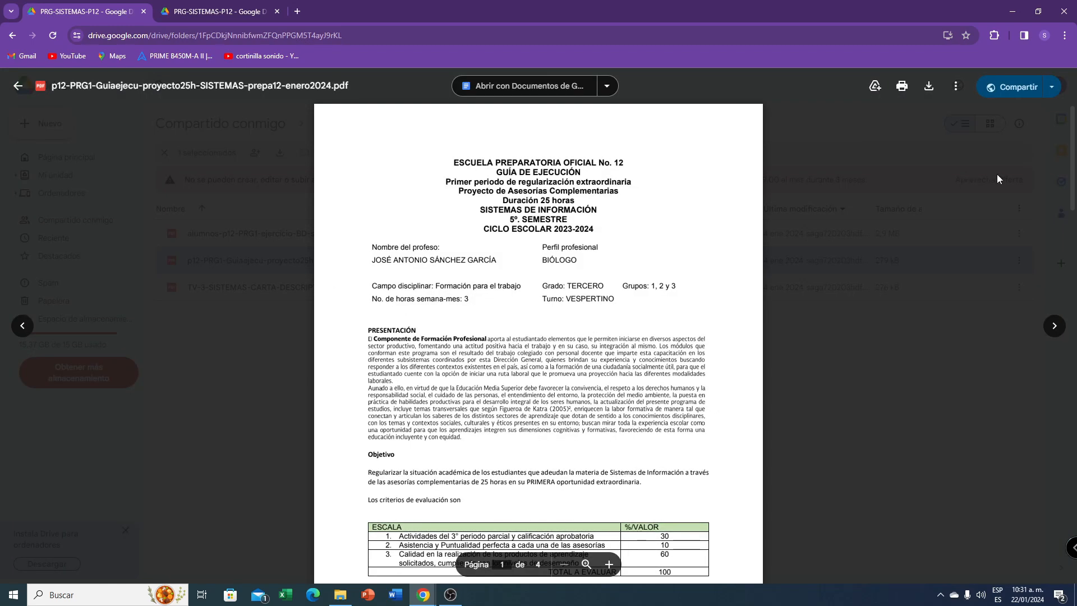
pyautogui.moveTo(1073, 173); pyautogui.dragTo(1045, 557)
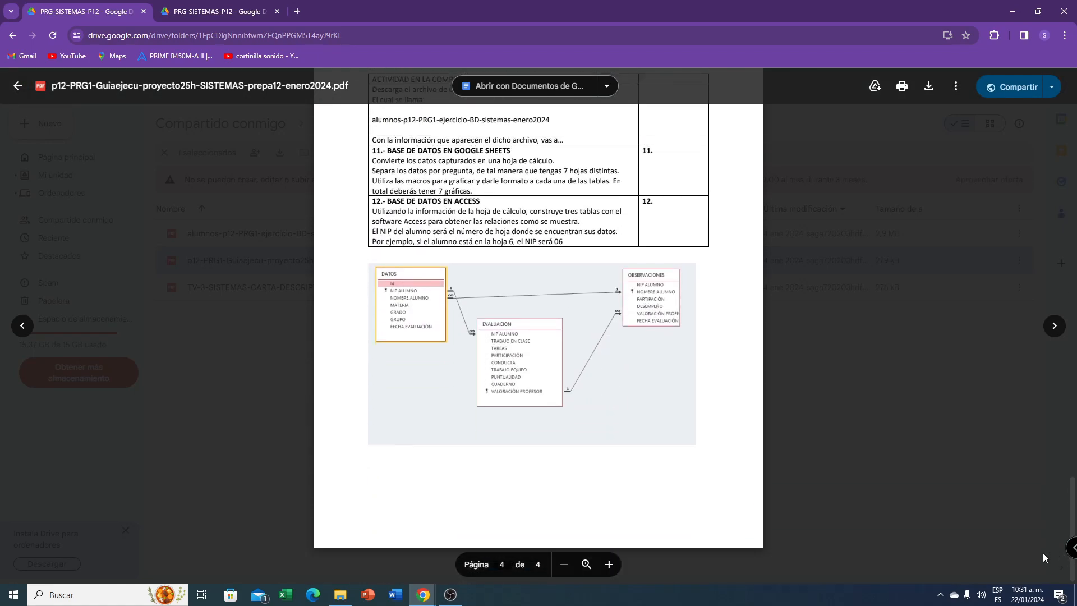
pyautogui.click(608, 565)
pyautogui.click(608, 566)
pyautogui.click(609, 566)
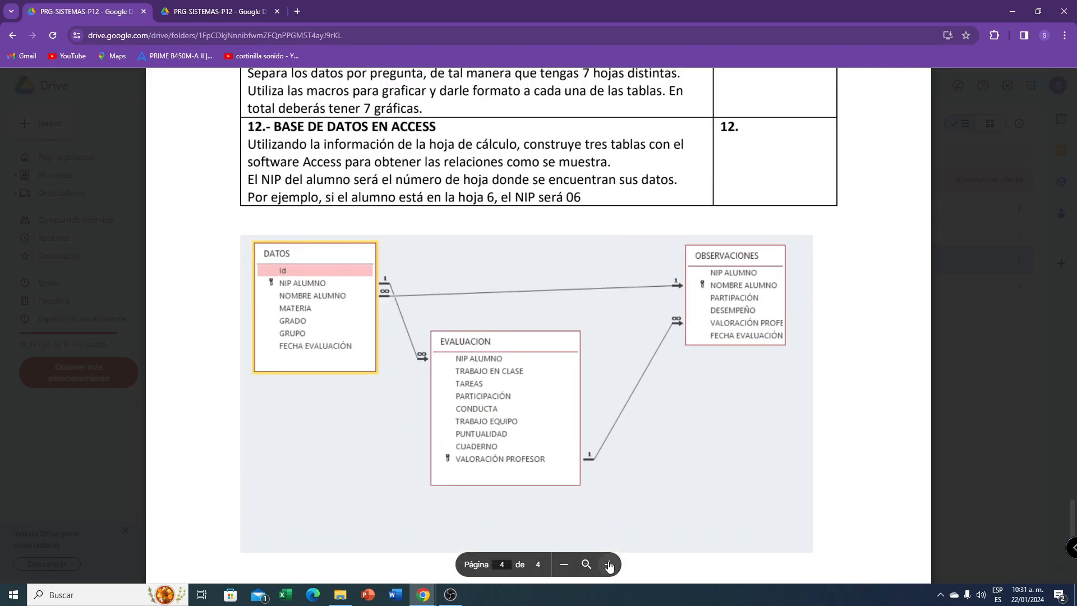
pyautogui.click(610, 567)
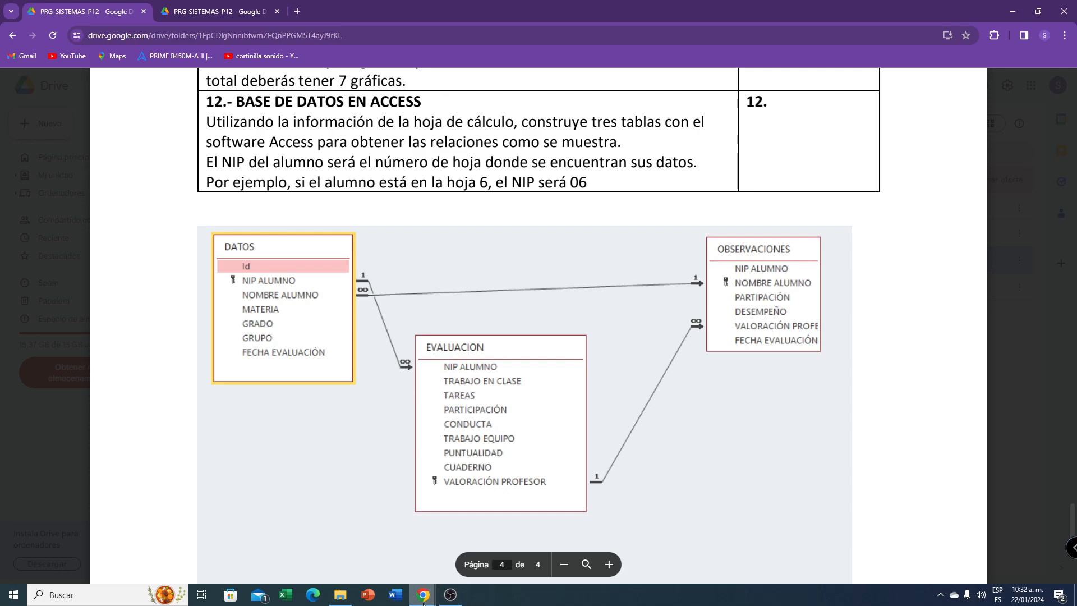
# - Switch to the 9-2024-1-evaluacion-macros-base-datos-prepa12 spreadsheet and review sheets EVALUACION 1 to EVALUACION 5, returning to BASE
pyautogui.moveTo(423, 603)
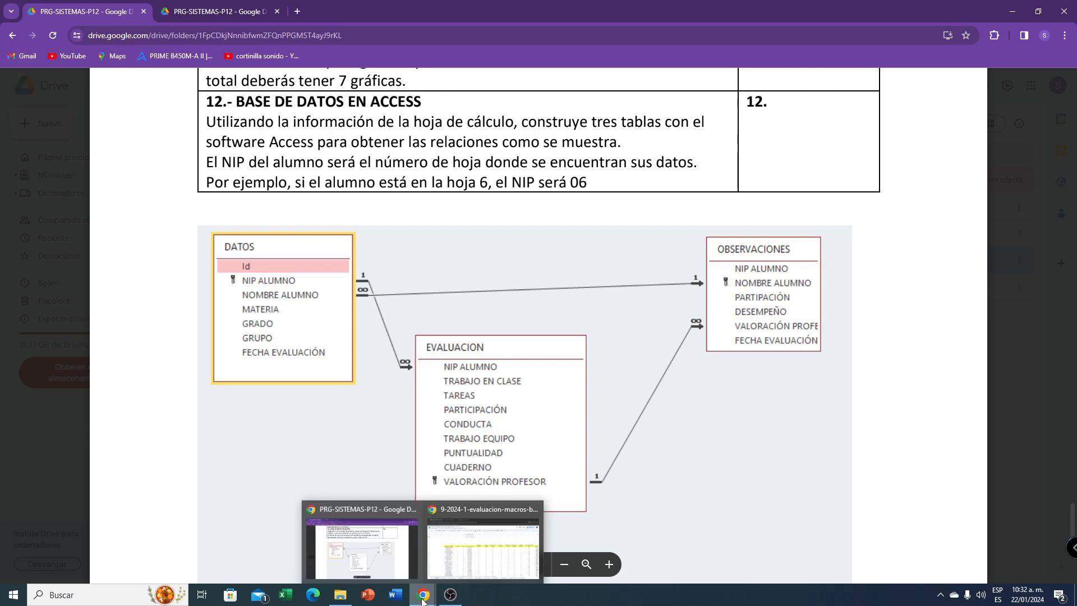
pyautogui.click(437, 567)
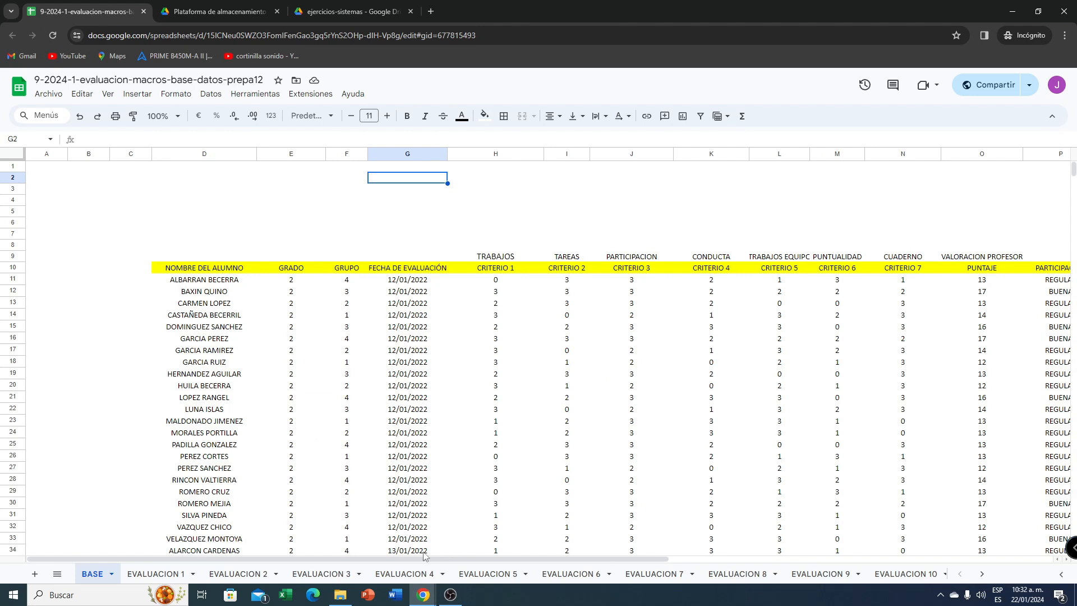
pyautogui.click(164, 578)
pyautogui.click(241, 574)
pyautogui.click(322, 574)
pyautogui.click(405, 574)
pyautogui.click(474, 575)
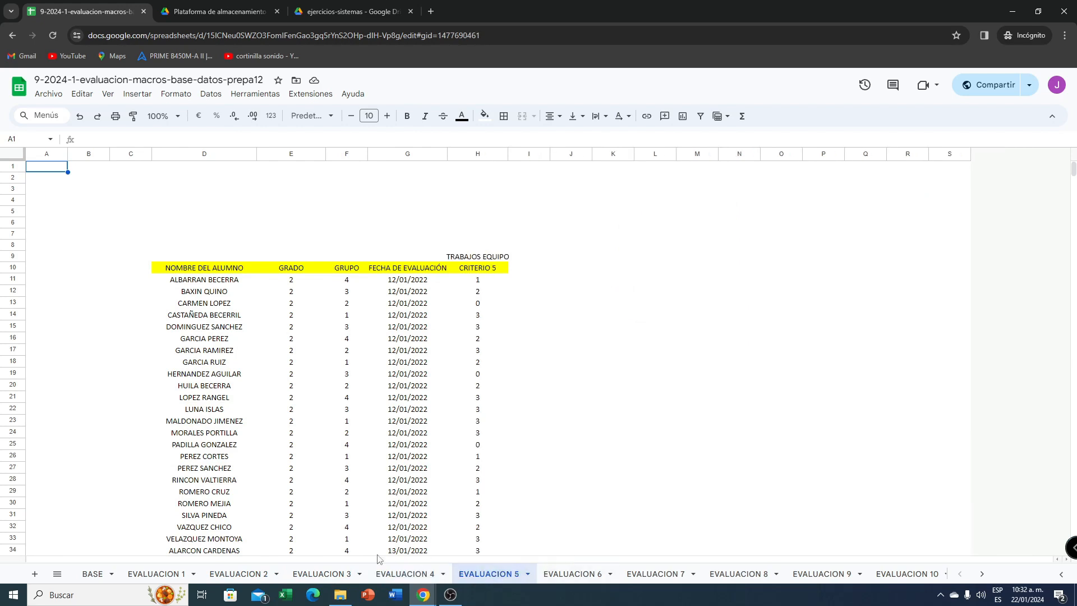
pyautogui.click(98, 574)
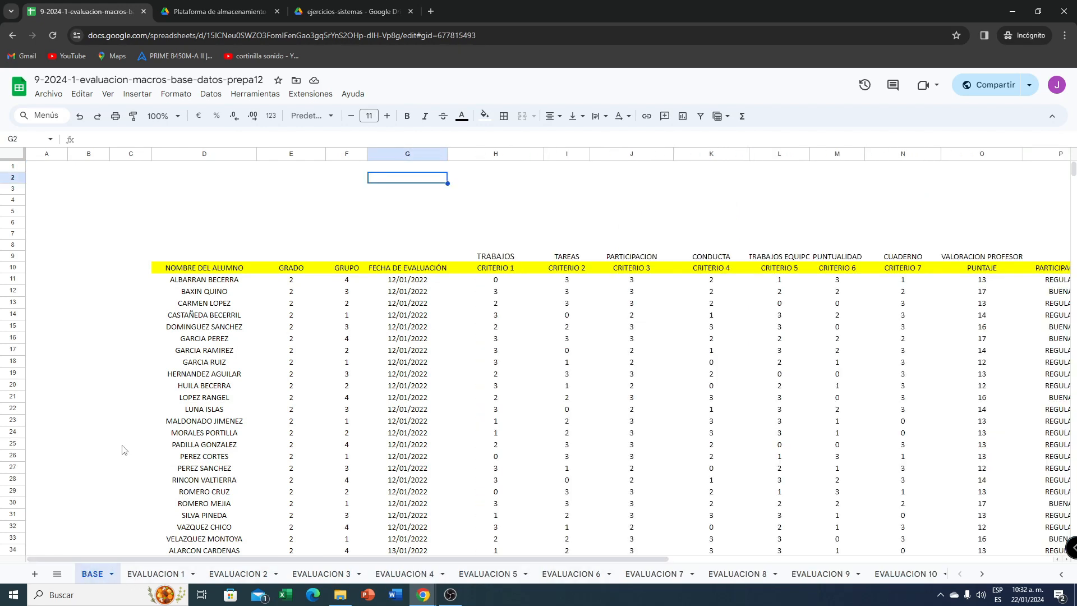
# - Download the spreadsheet as a Microsoft Excel (.xlsx) file to the Escritorio folder, keeping its file name
pyautogui.click(56, 95)
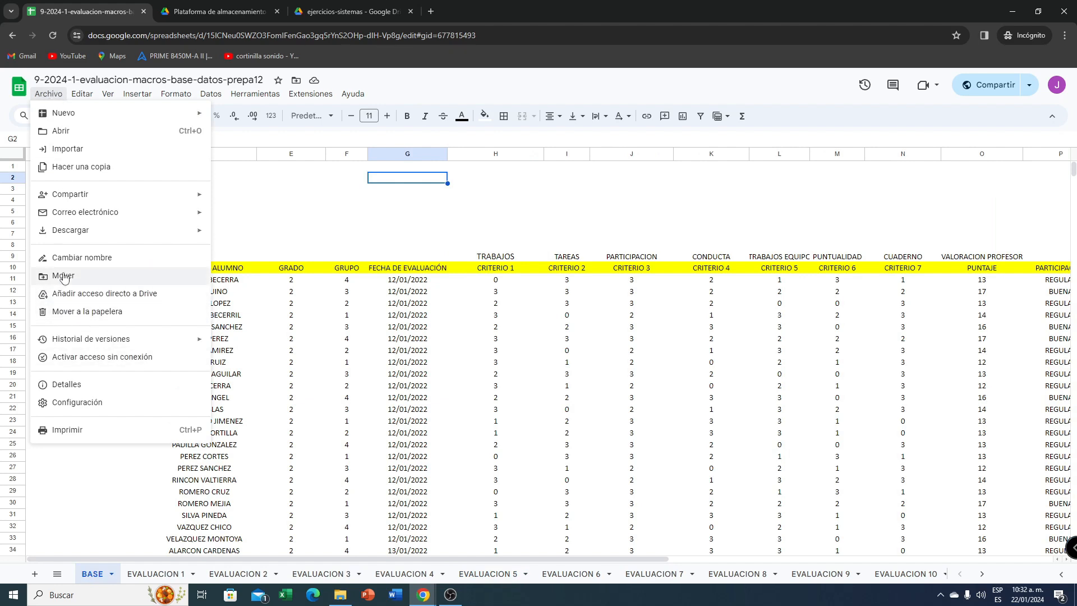
pyautogui.moveTo(74, 239)
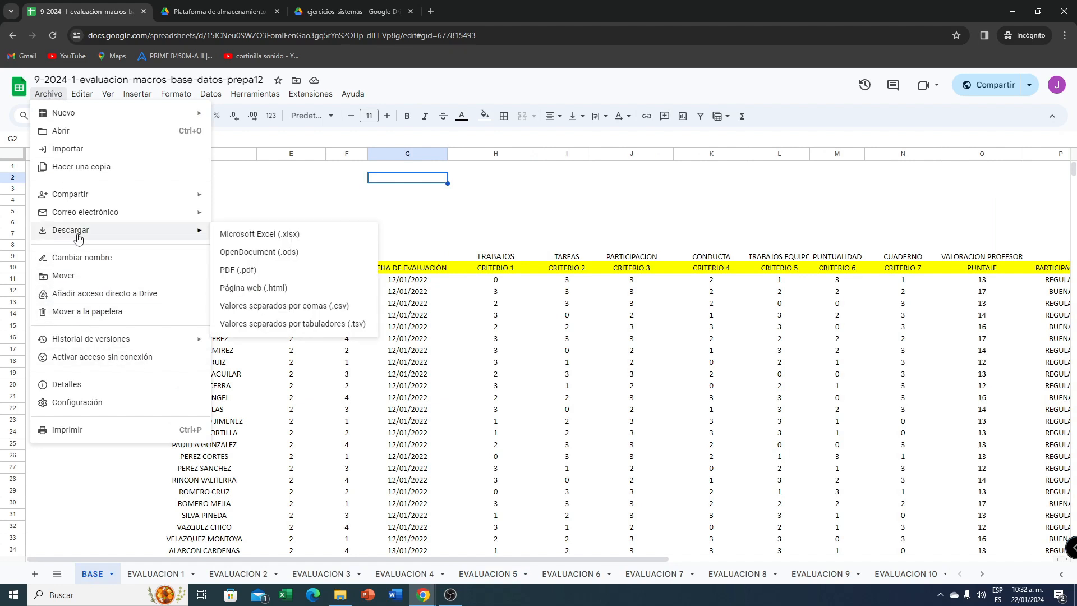
pyautogui.click(261, 237)
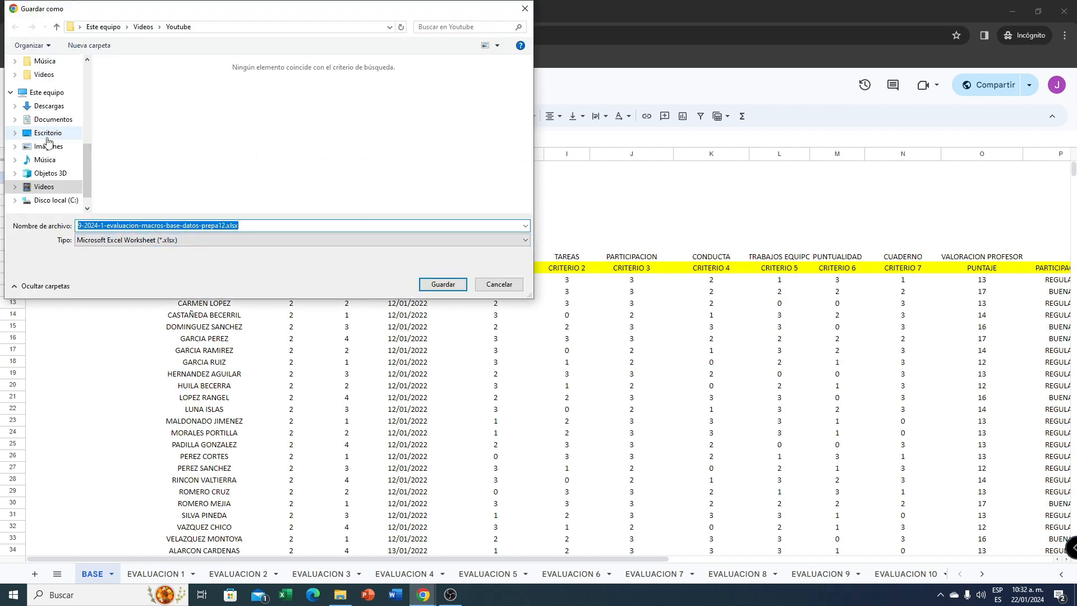
pyautogui.click(46, 137)
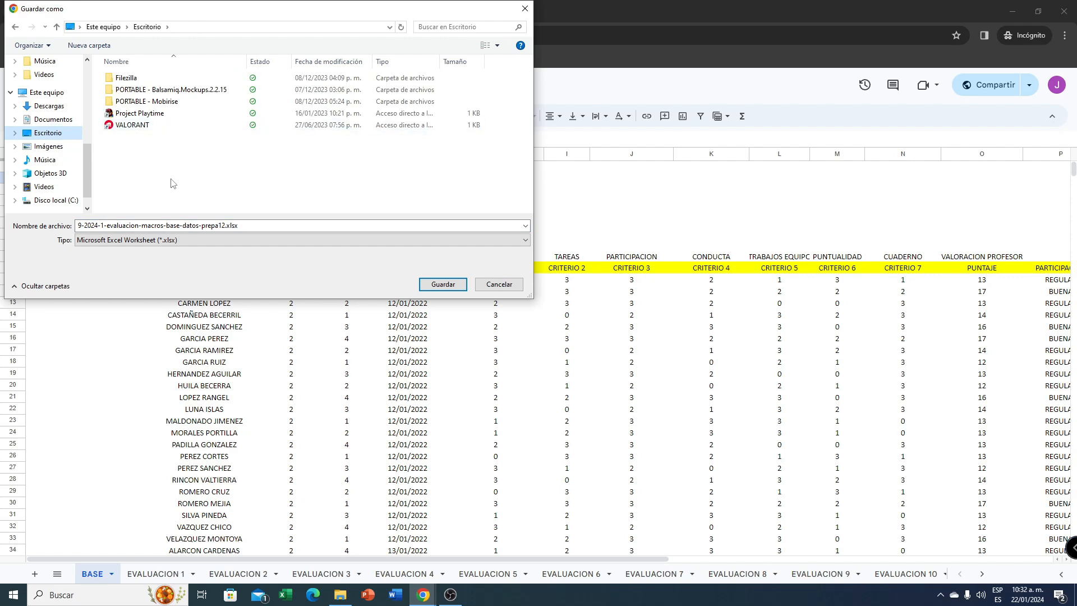
pyautogui.click(443, 286)
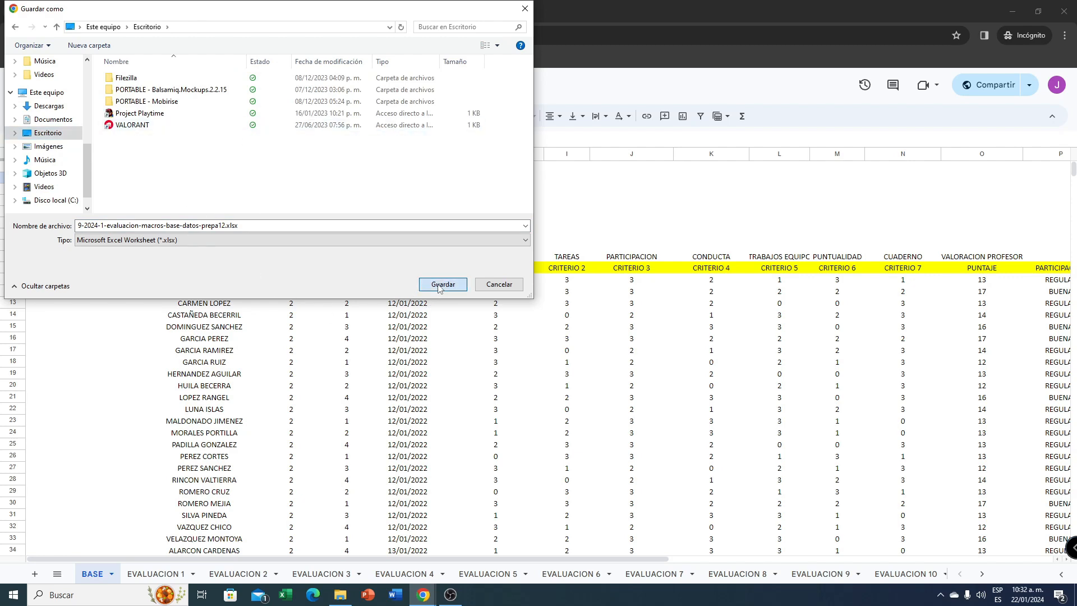
# - Switch to Access and create a blank database named ESTUDIANTES- followed by the teacher's surname, BIOLOGIA and the teacher's first name
pyautogui.click(1012, 11)
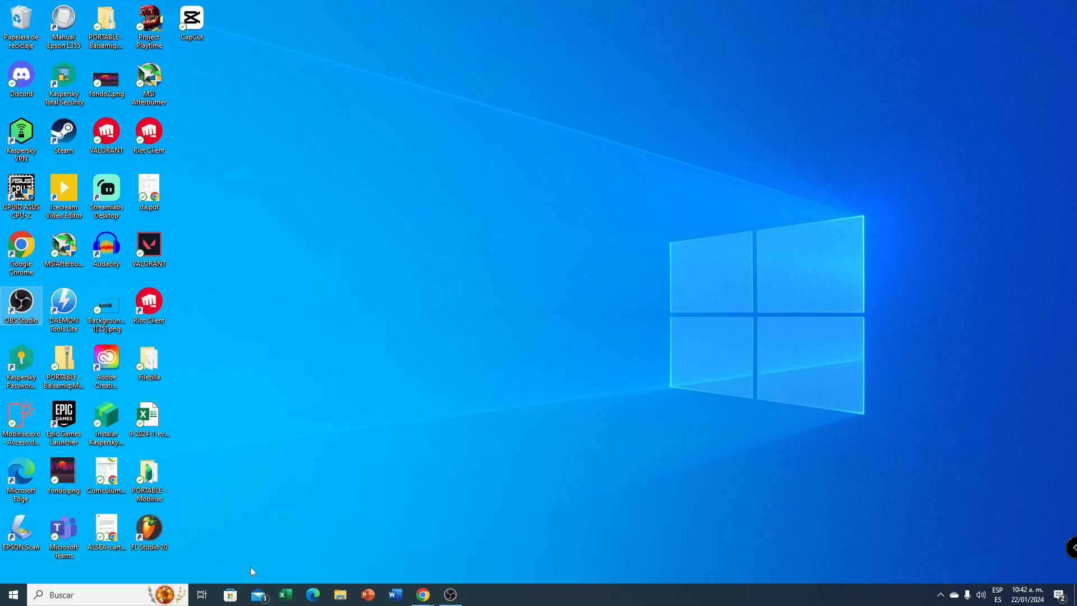
pyautogui.click(13, 594)
pyautogui.click(70, 340)
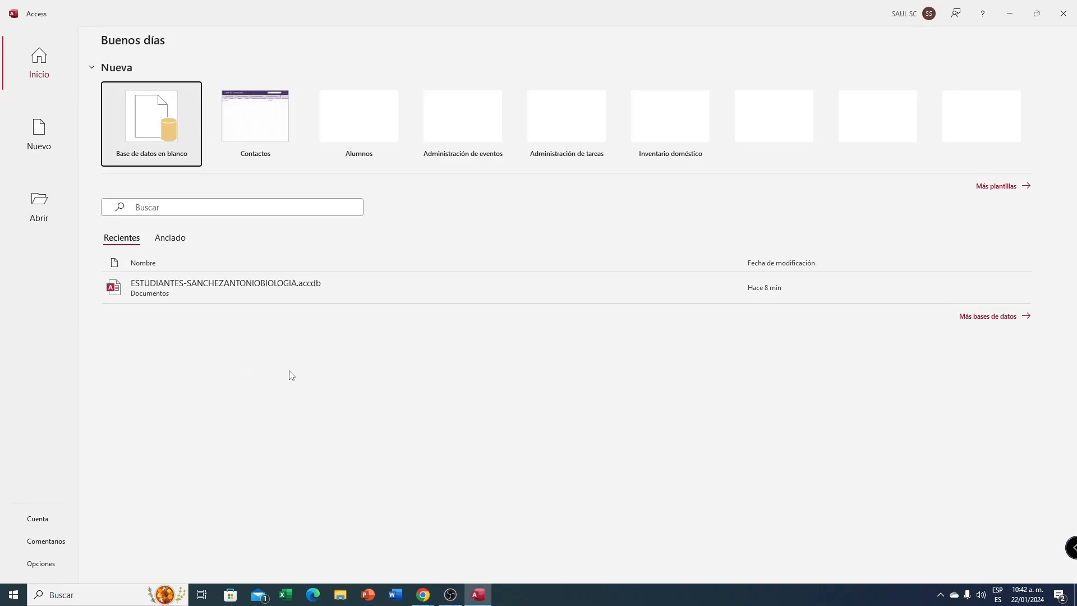
pyautogui.click(55, 139)
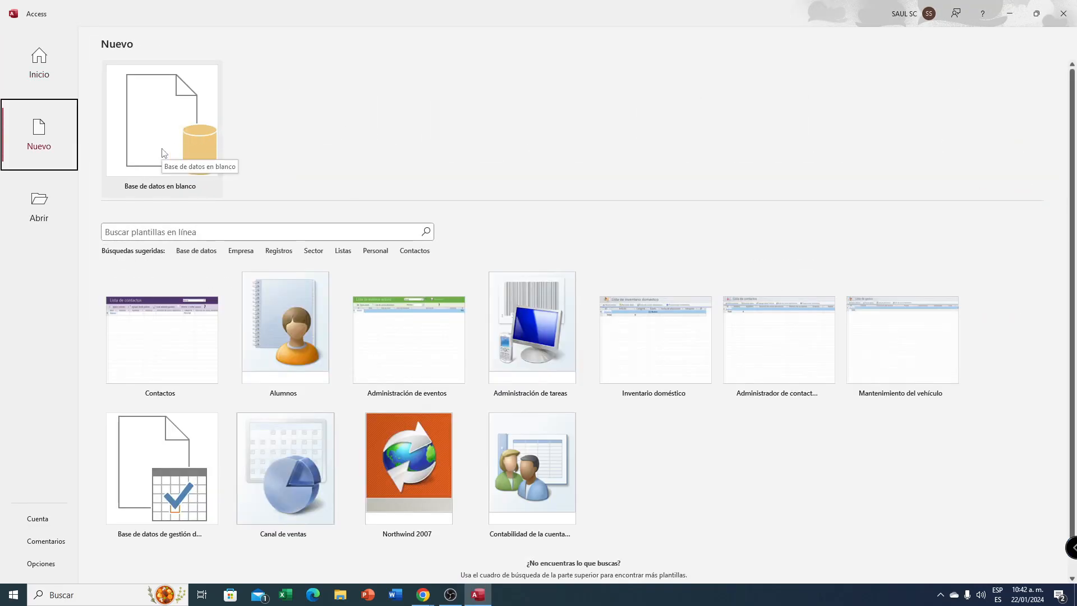
pyautogui.click(164, 154)
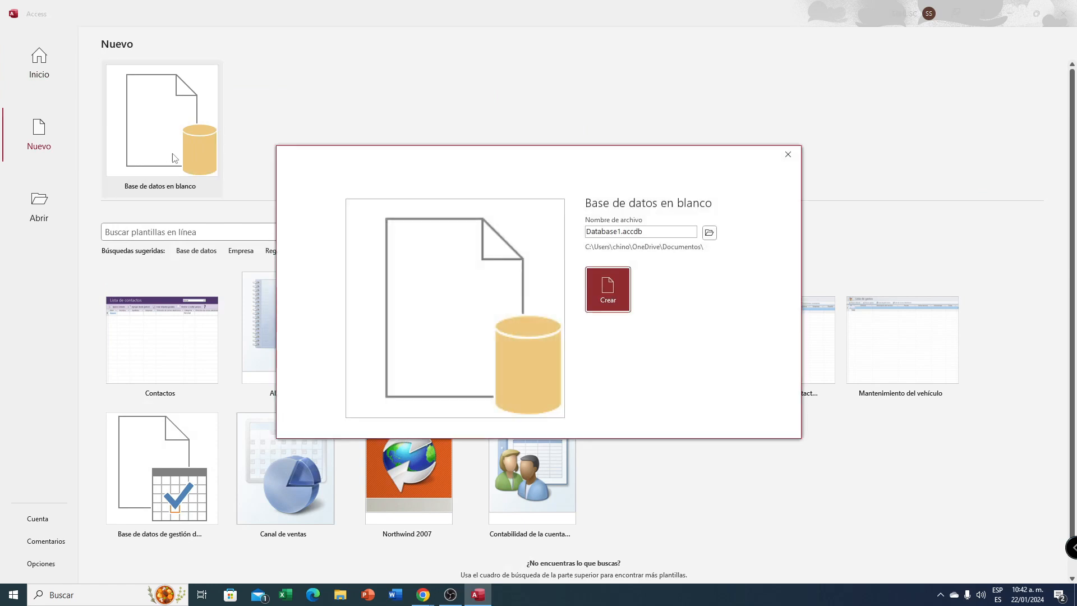
pyautogui.moveTo(651, 232); pyautogui.dragTo(584, 232)
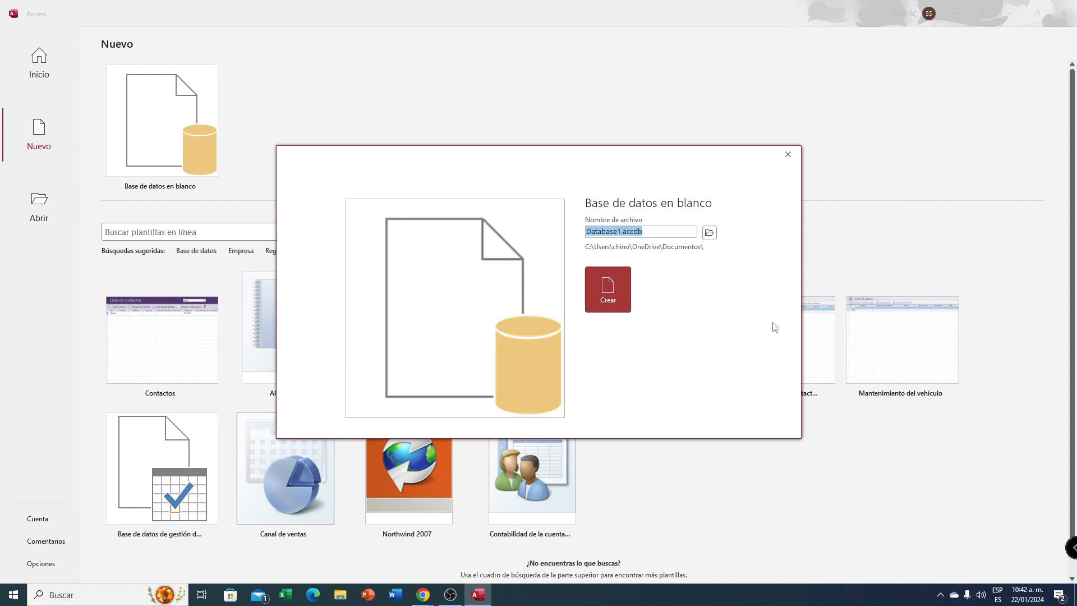
pyautogui.write('ESTUDIA')
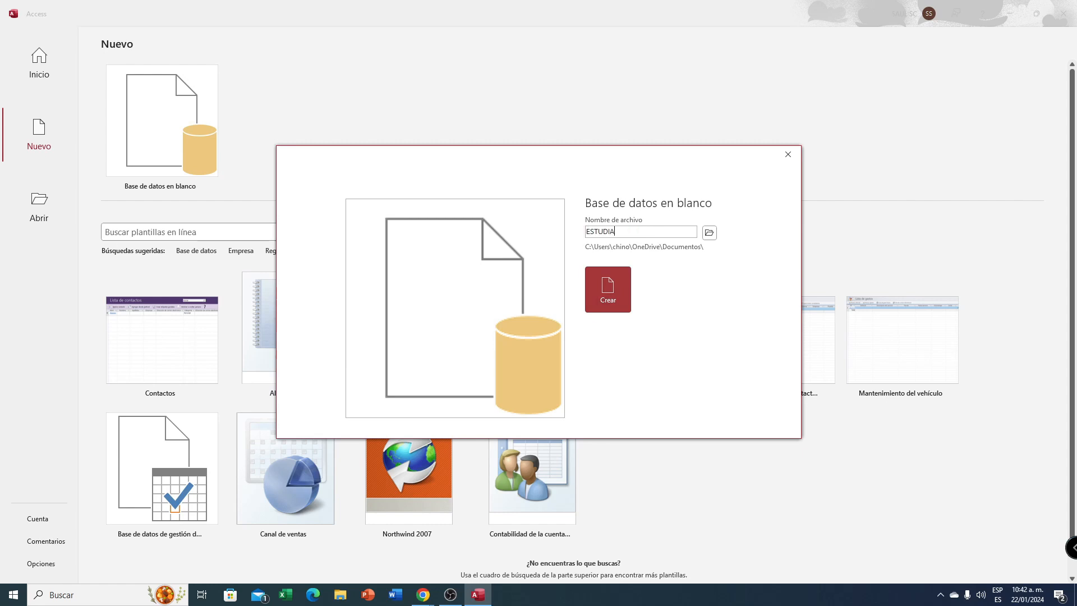
pyautogui.write('NTES-')
pyautogui.write('BIOLOGIAANTONIO')
pyautogui.click(608, 289)
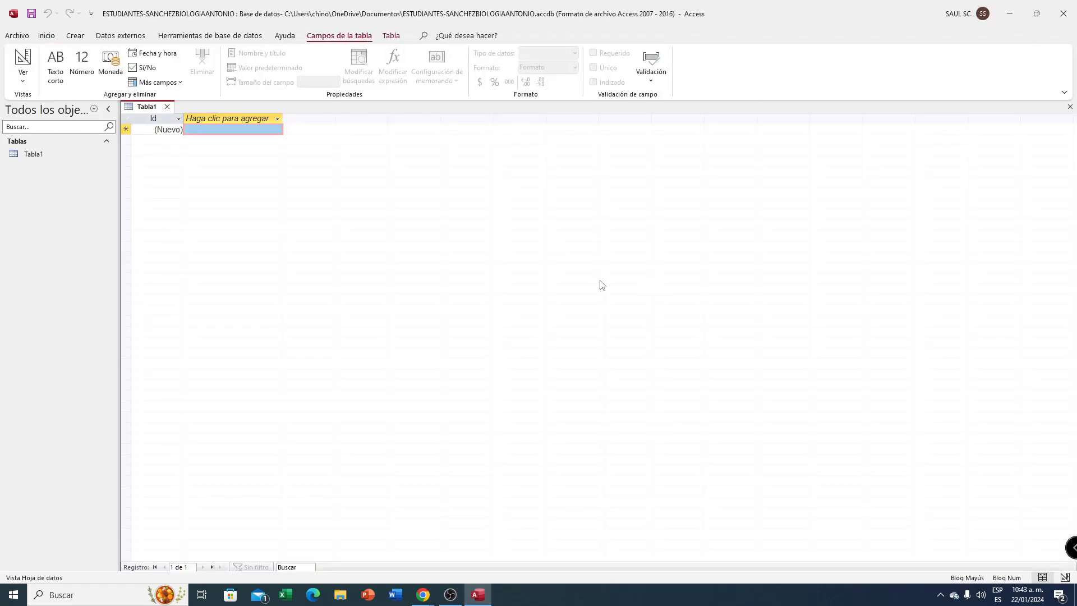
# - Start an Excel import into a new table from 9-2024-1-evaluacion-macros-base-datos-prepa12.xlsx in the Escritorio folder
pyautogui.click(30, 156)
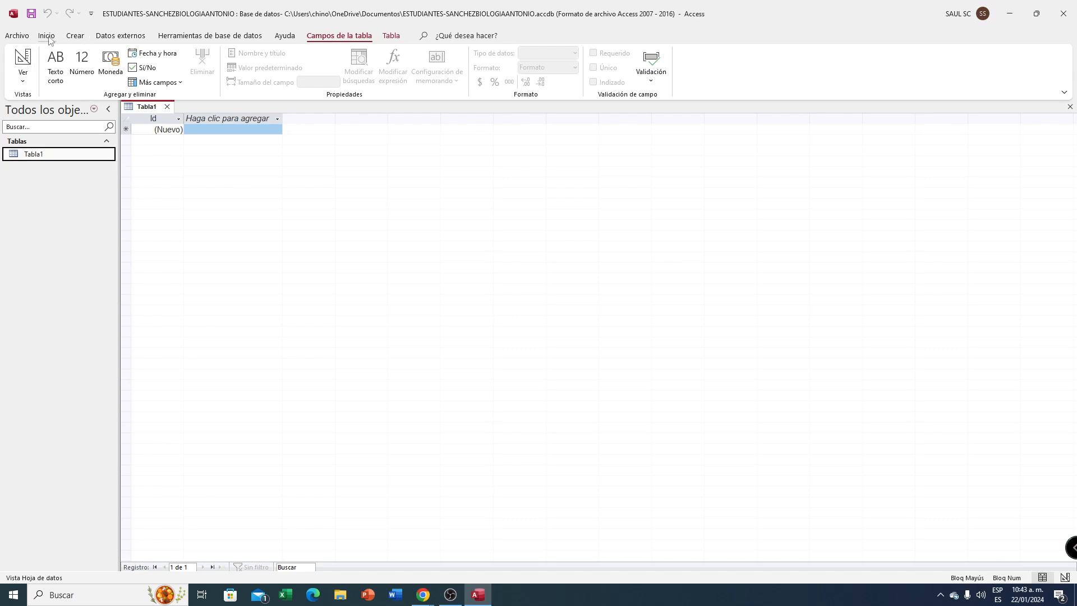
pyautogui.click(116, 37)
pyautogui.click(40, 84)
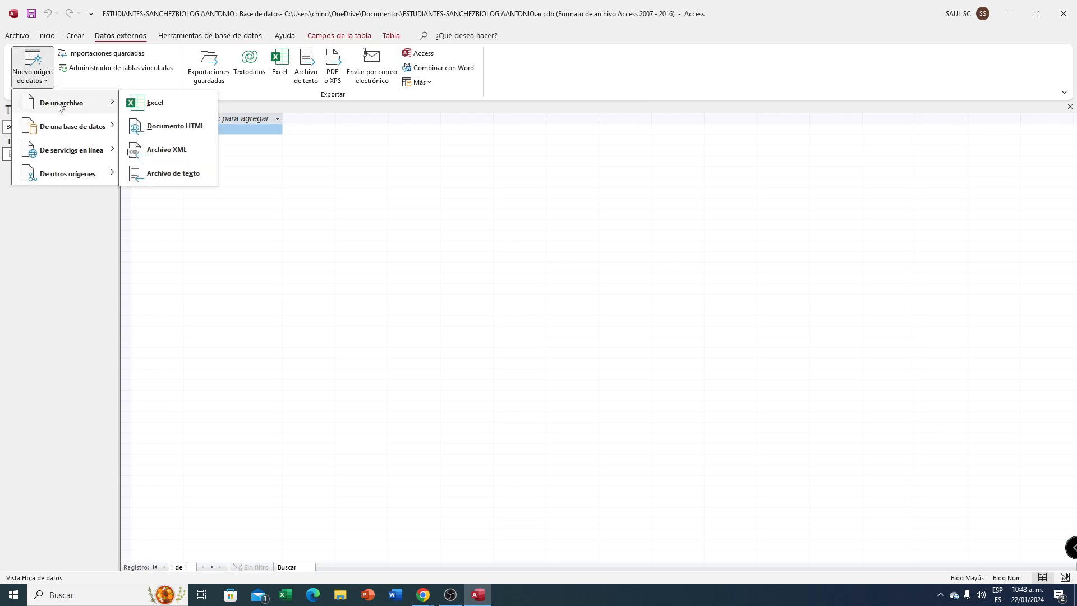
pyautogui.click(146, 103)
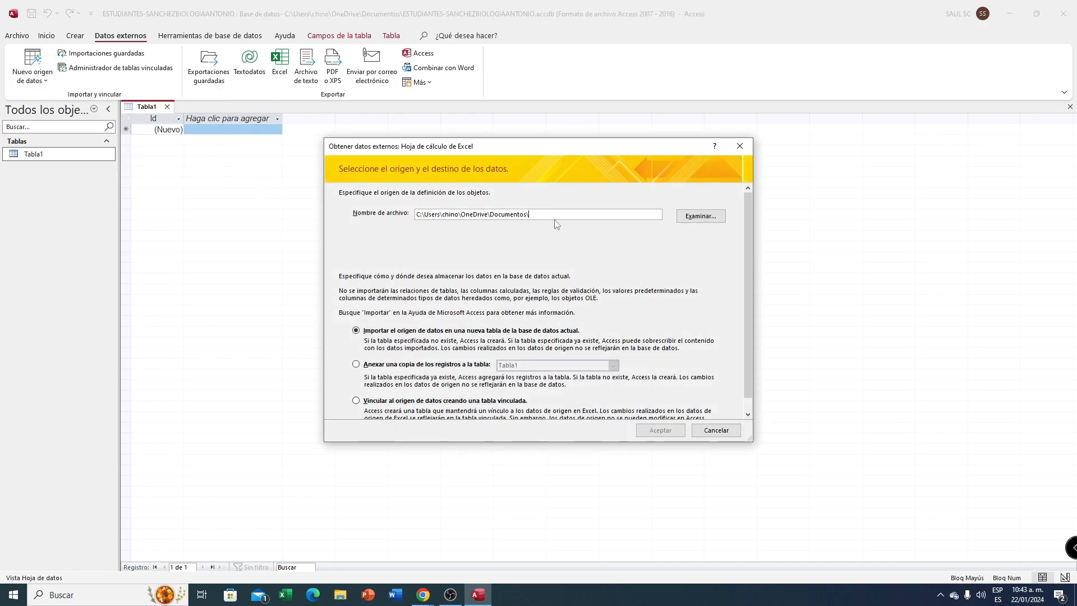
pyautogui.click(698, 220)
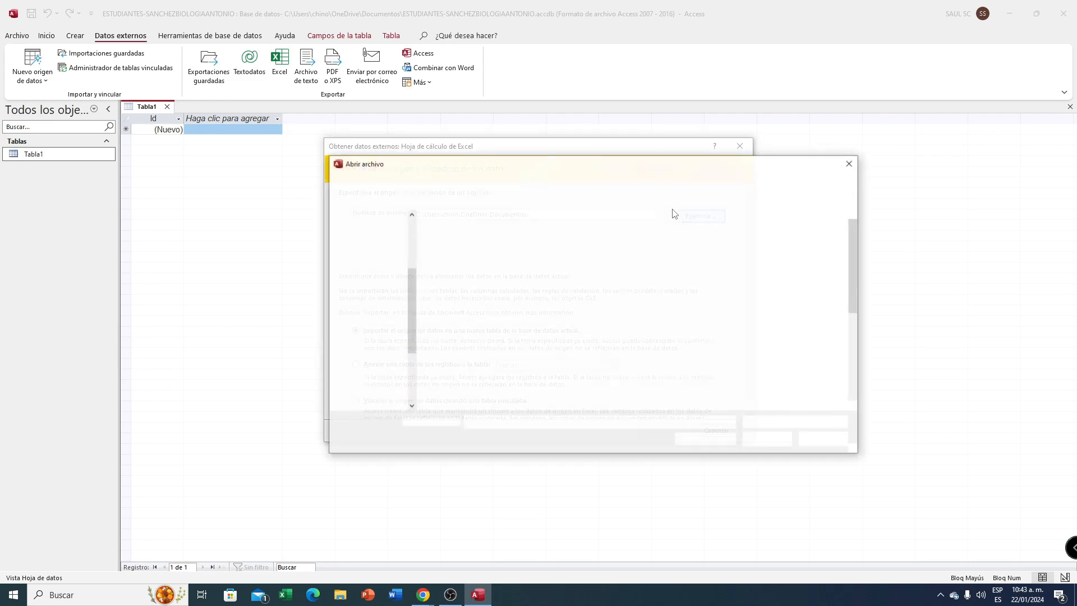
pyautogui.scroll(4, 409, 310)
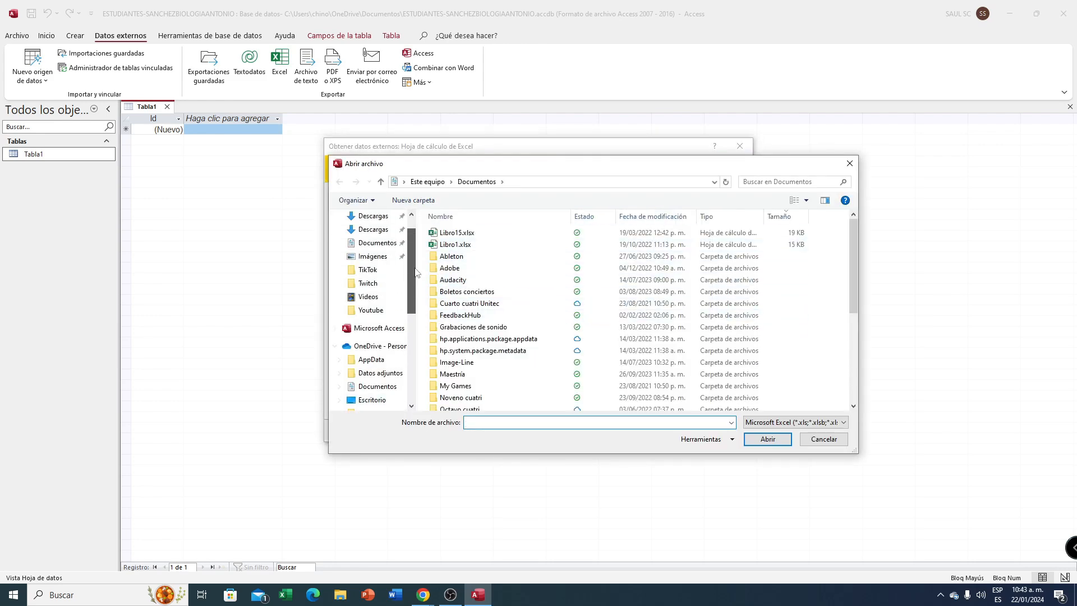
pyautogui.click(382, 243)
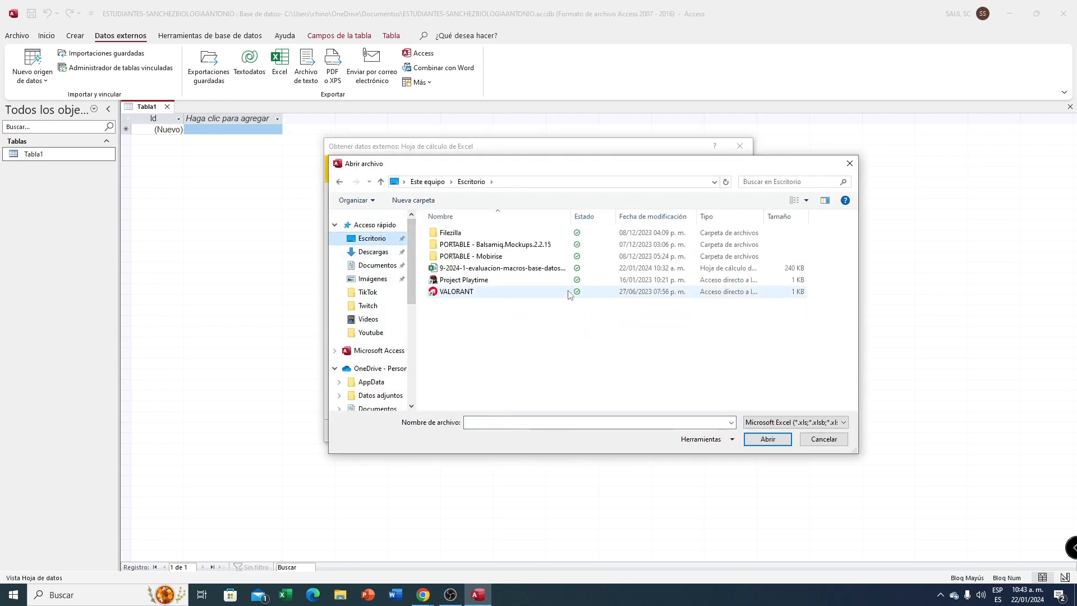
pyautogui.click(471, 269)
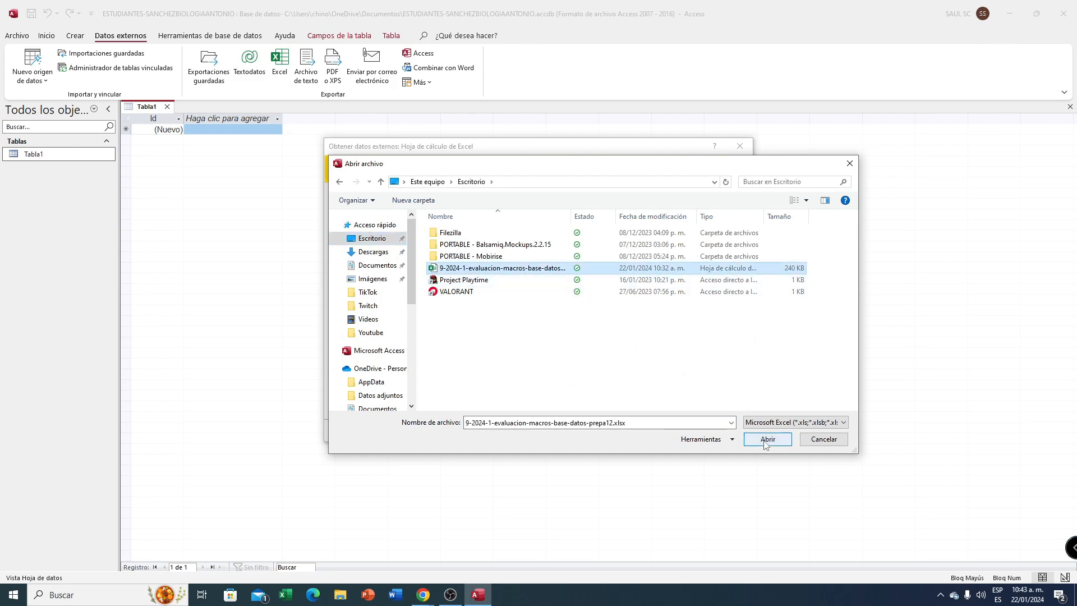
pyautogui.click(766, 440)
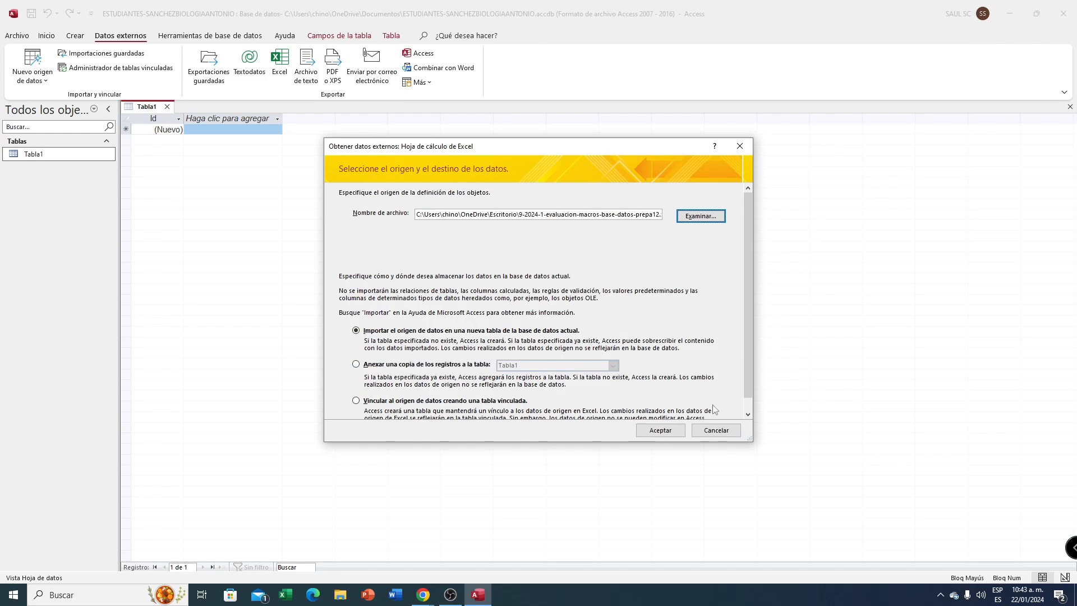
pyautogui.click(661, 429)
# - Import the BASE worksheet into a table named BASE with the default field options, without saving the import steps
pyautogui.click(664, 380)
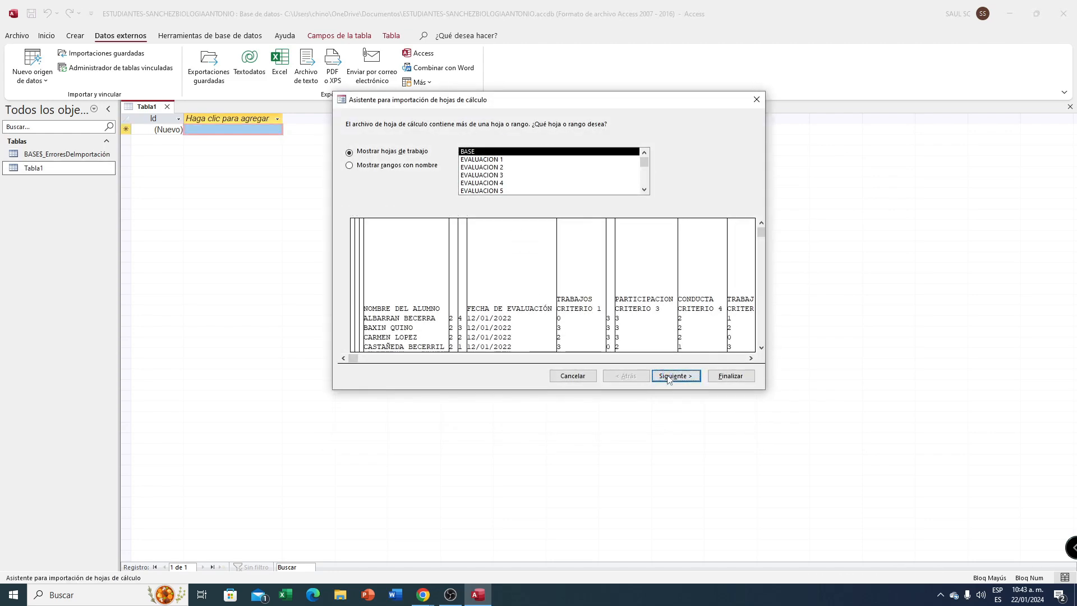
pyautogui.click(667, 379)
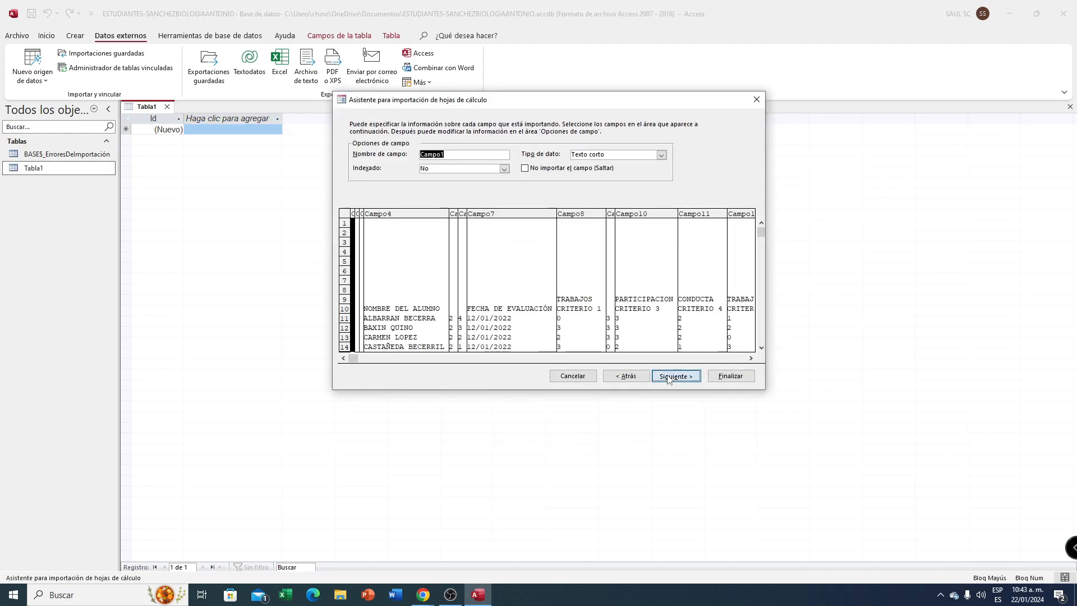
pyautogui.click(668, 377)
pyautogui.click(669, 377)
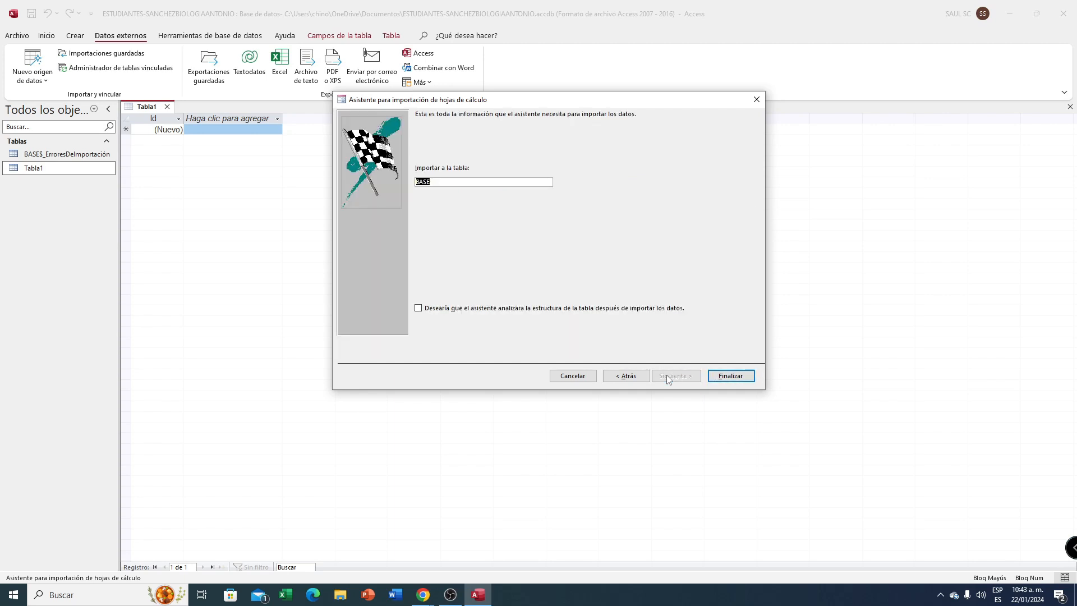
pyautogui.click(729, 376)
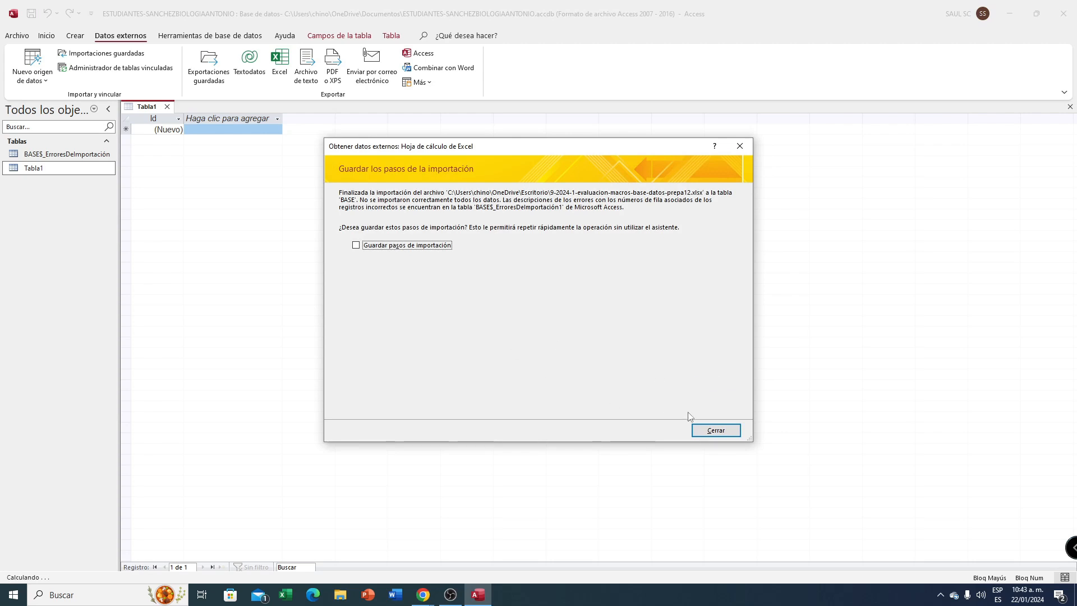
pyautogui.click(717, 431)
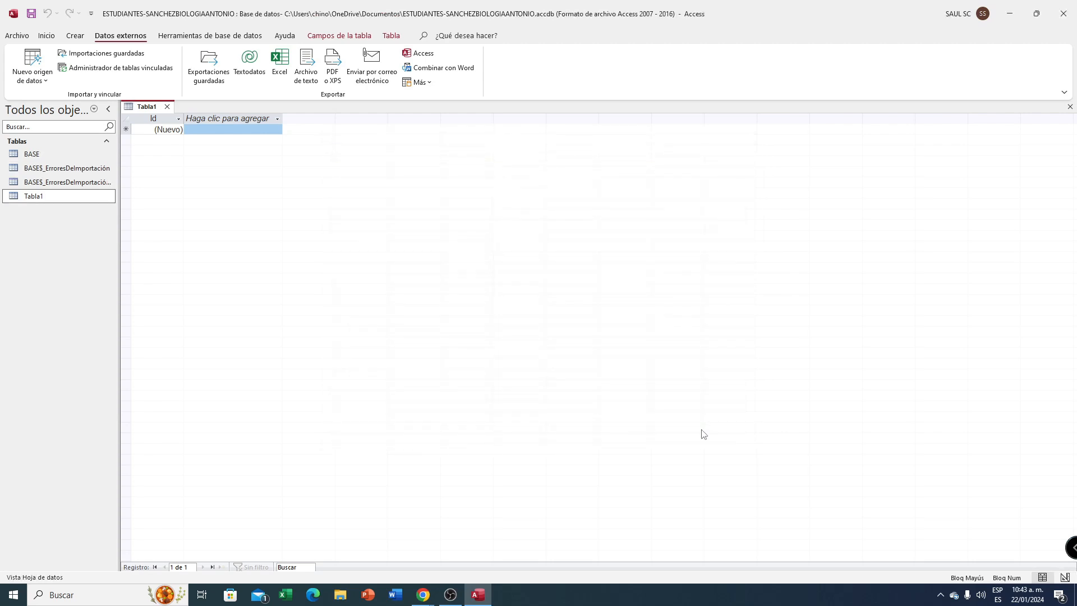
# - Delete both BASE$_ErroresDeImportación tables from the database
pyautogui.click(32, 172)
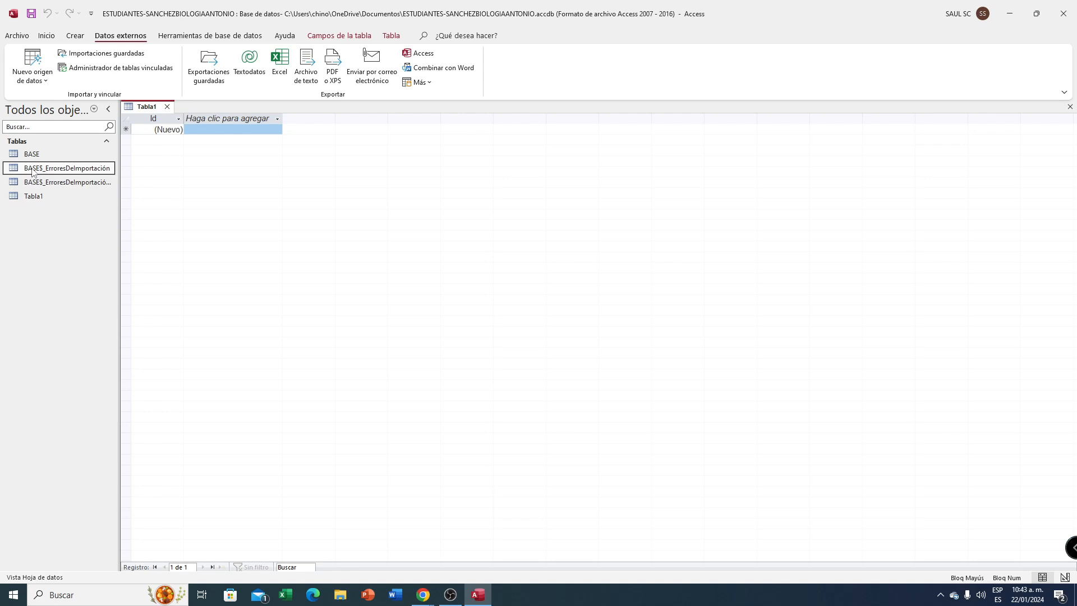
pyautogui.rightClick(32, 171)
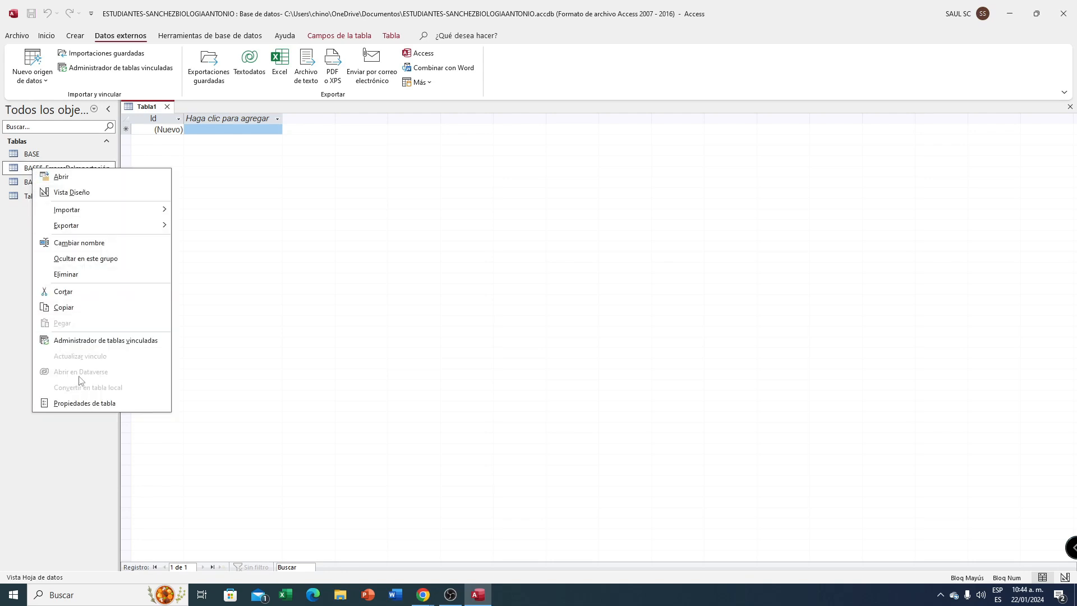
pyautogui.click(66, 275)
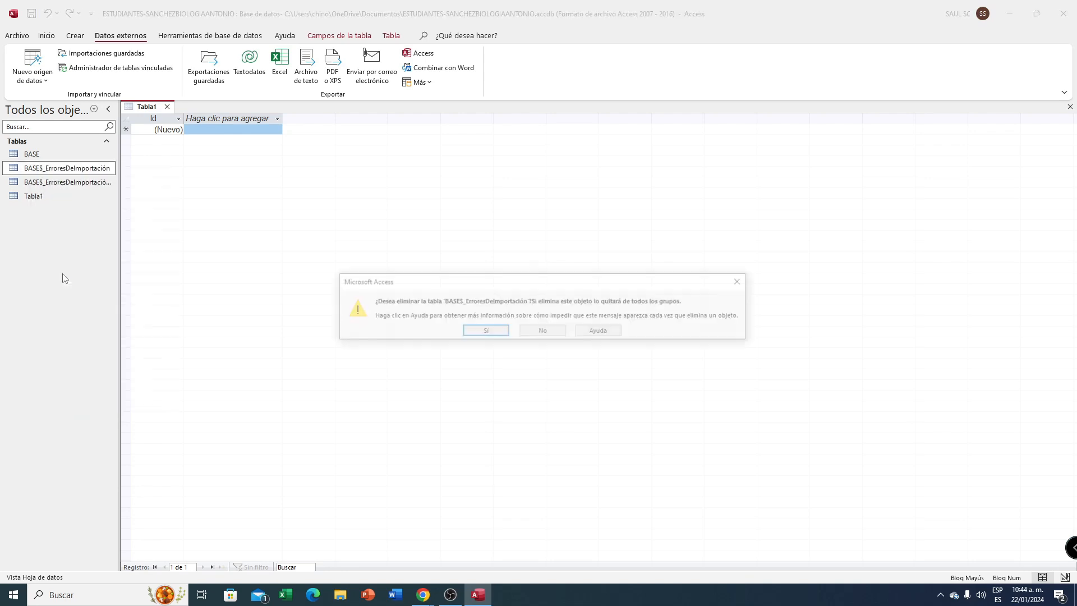
pyautogui.click(484, 333)
pyautogui.rightClick(37, 170)
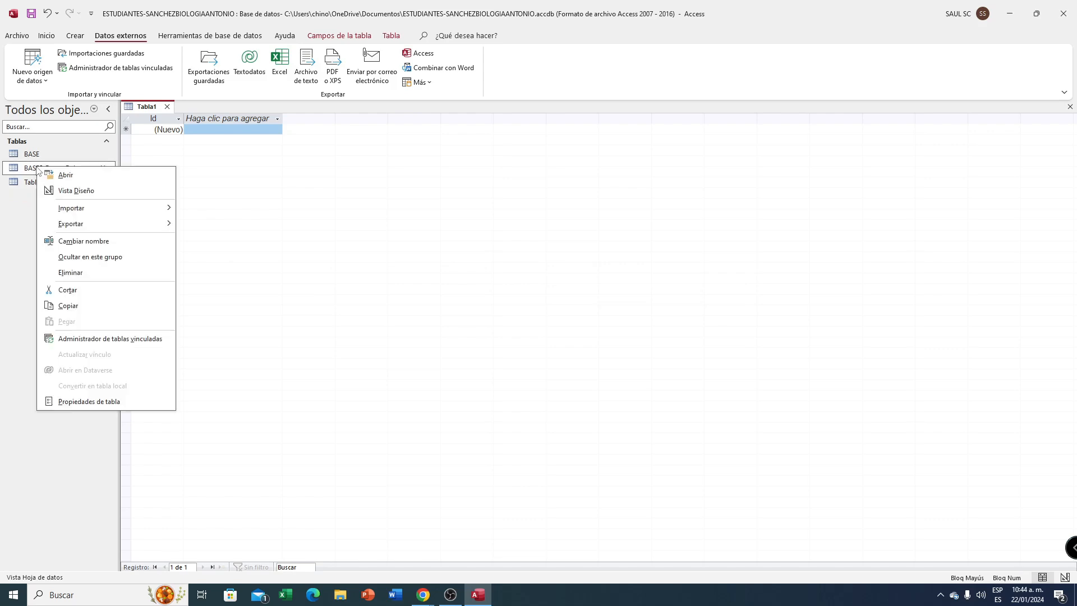
pyautogui.click(78, 280)
pyautogui.click(483, 333)
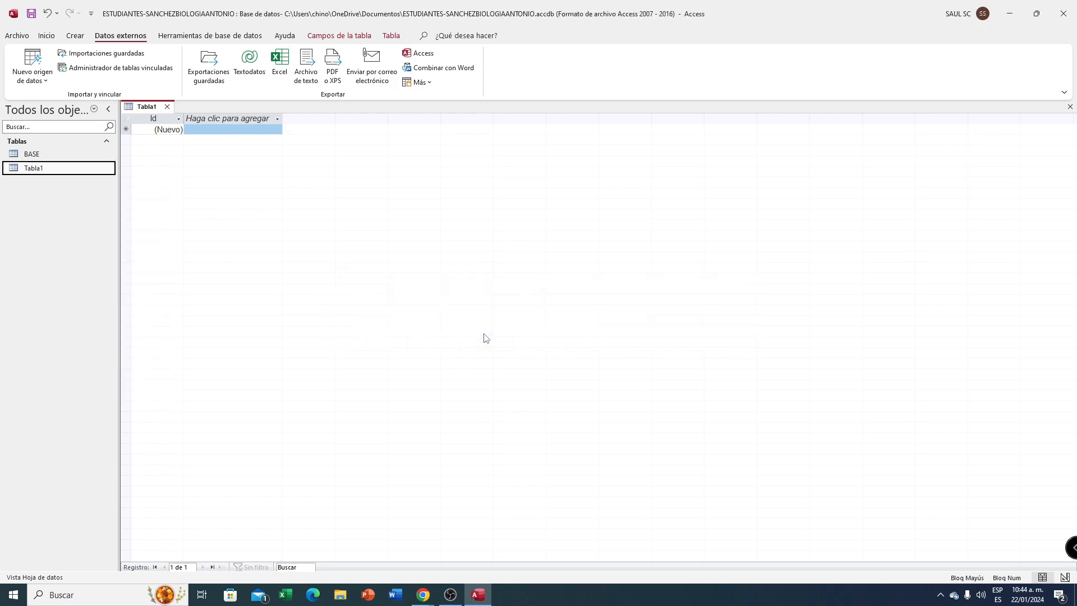
# - Open the BASE table and switch it to Design view
pyautogui.doubleClick(40, 154)
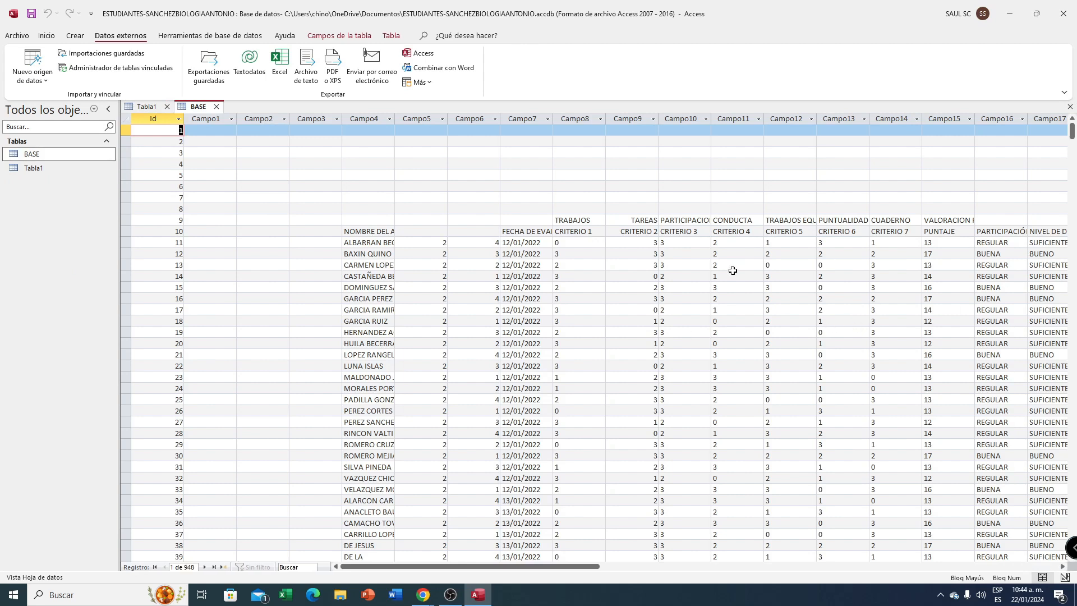
pyautogui.click(154, 118)
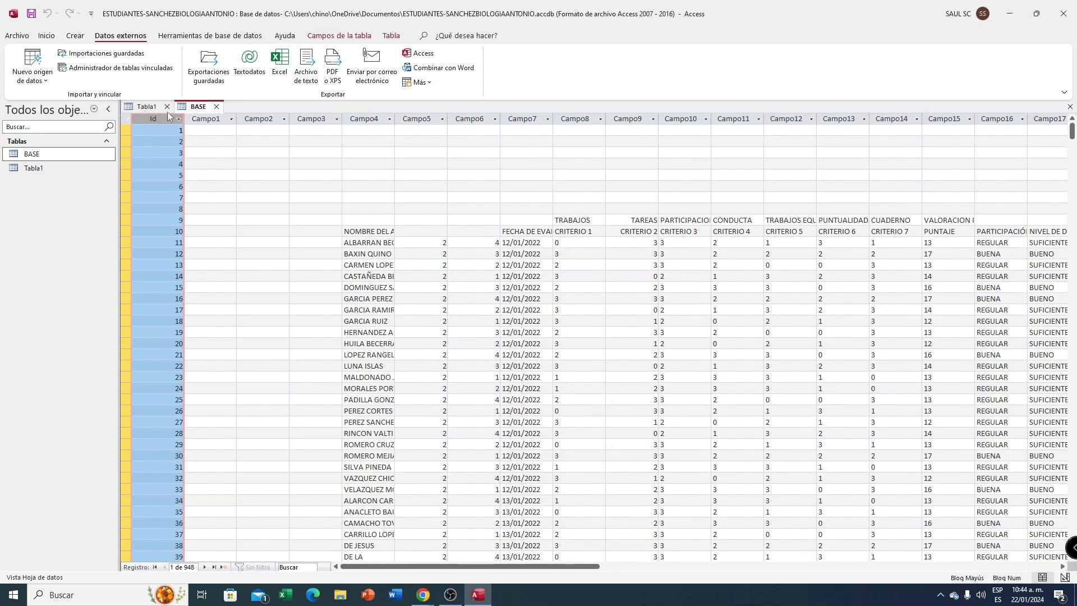
pyautogui.click(211, 119)
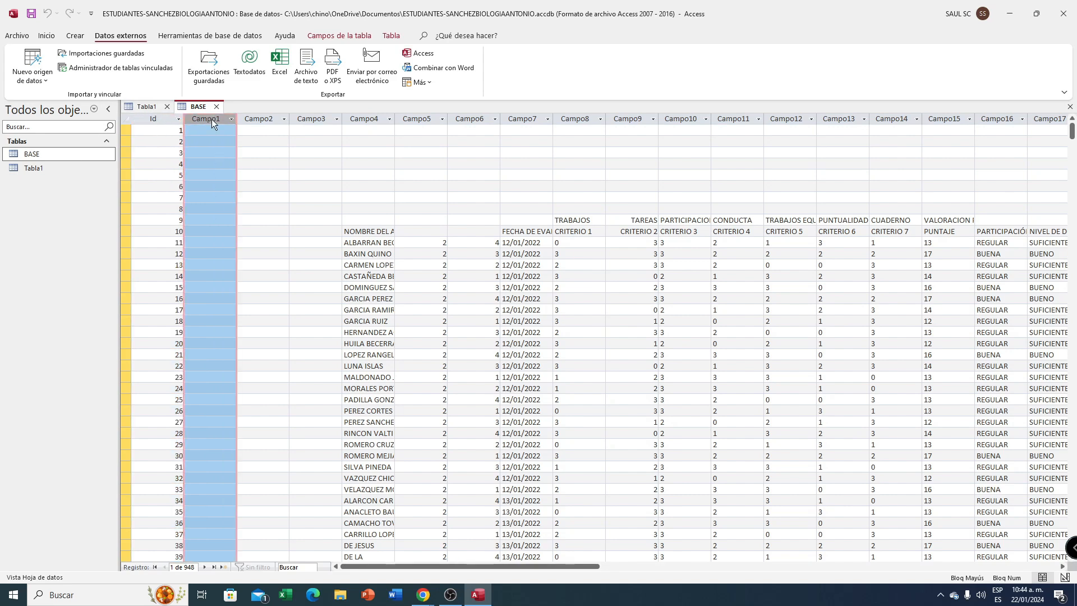
pyautogui.click(155, 118)
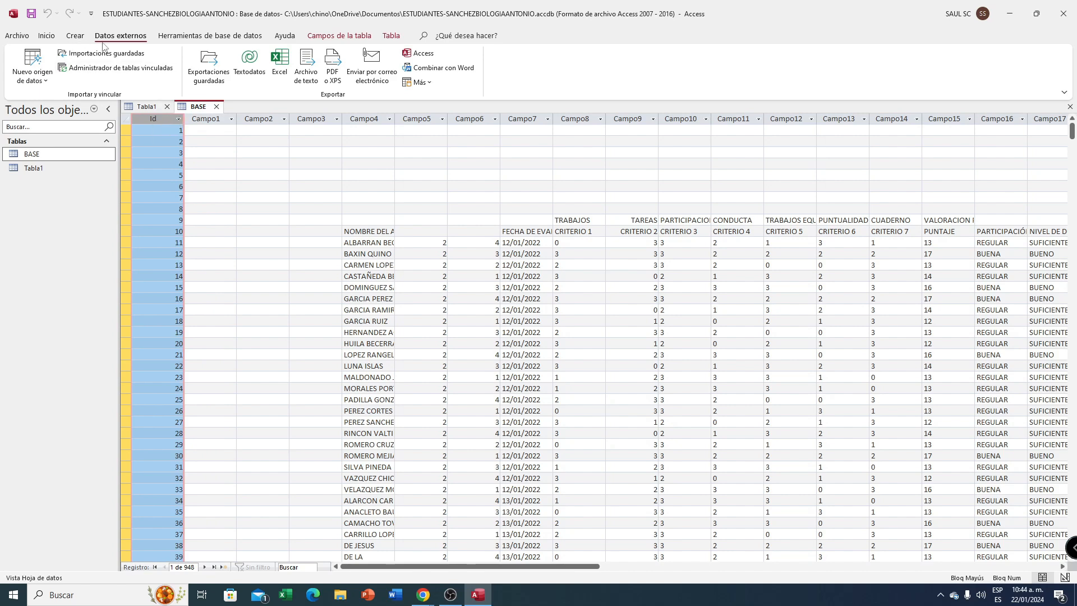
pyautogui.click(51, 37)
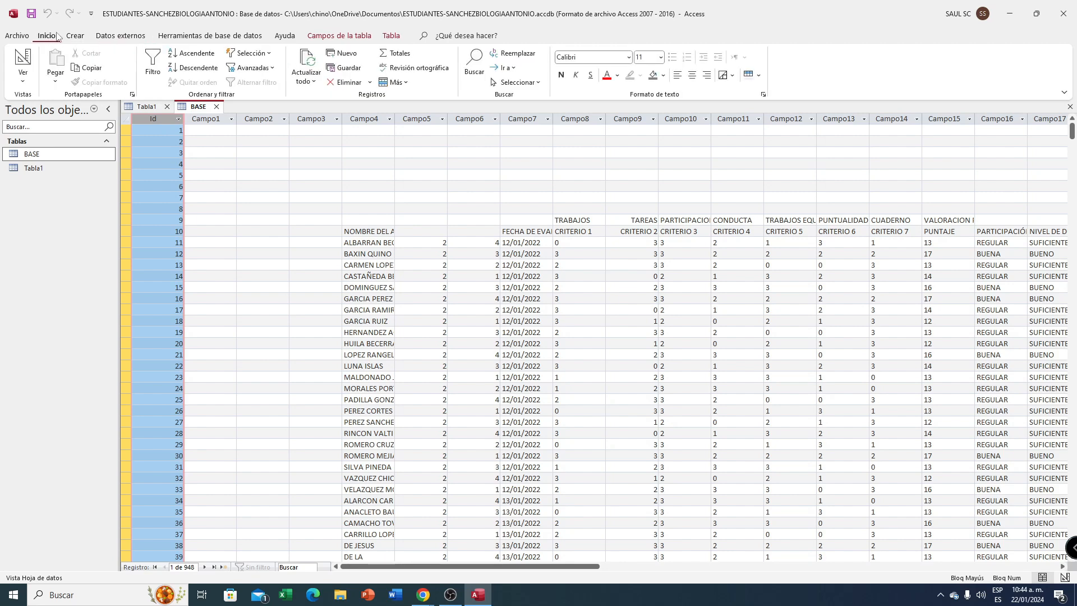
pyautogui.click(23, 82)
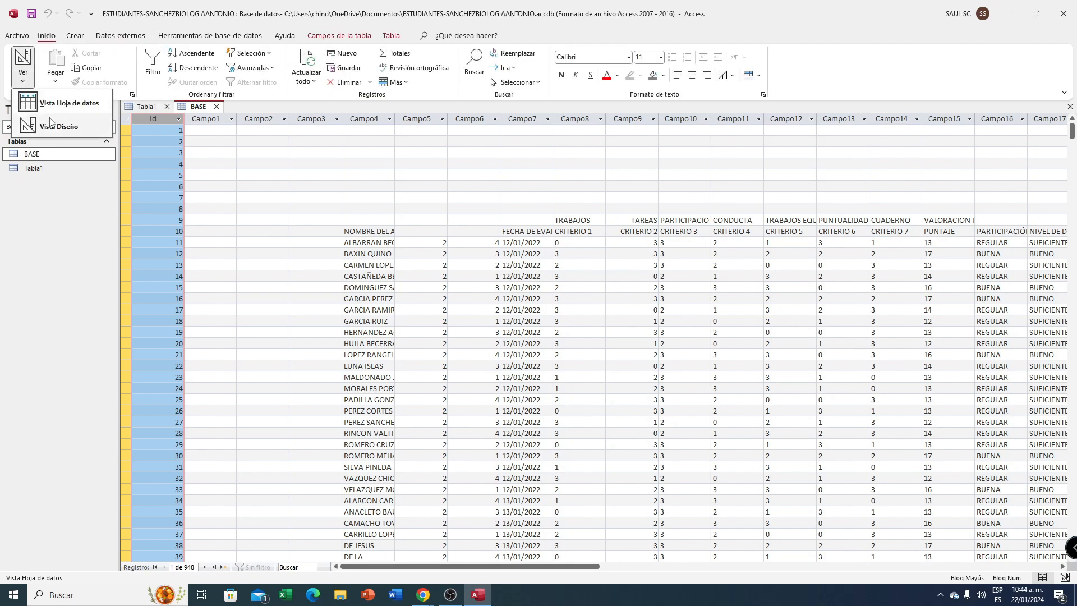
pyautogui.click(46, 127)
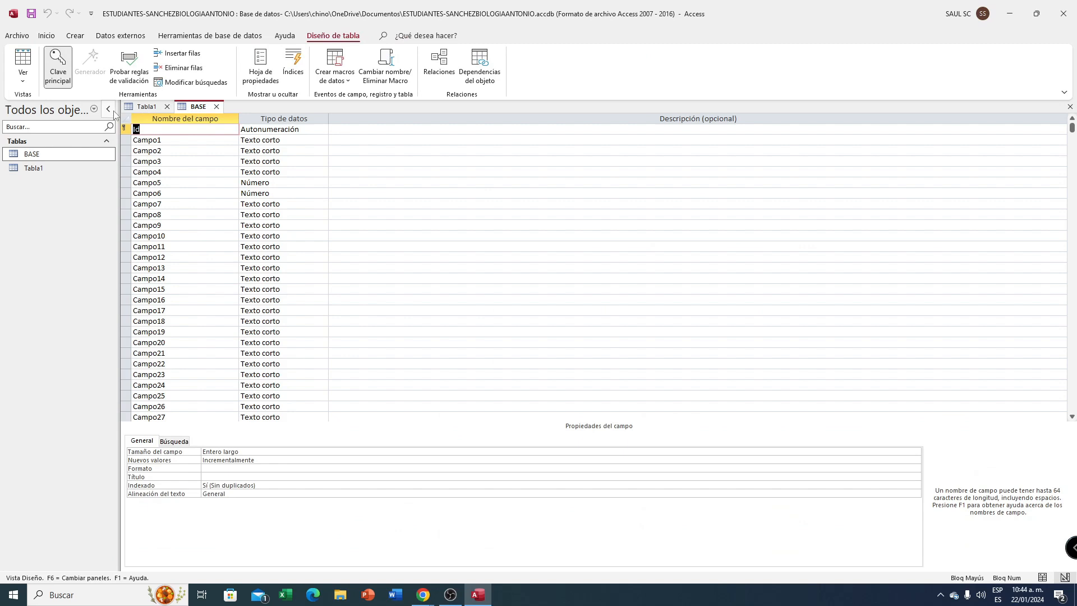
# - Remove the primary key from the Id field and permanently delete that field from the BASE table
pyautogui.click(123, 130)
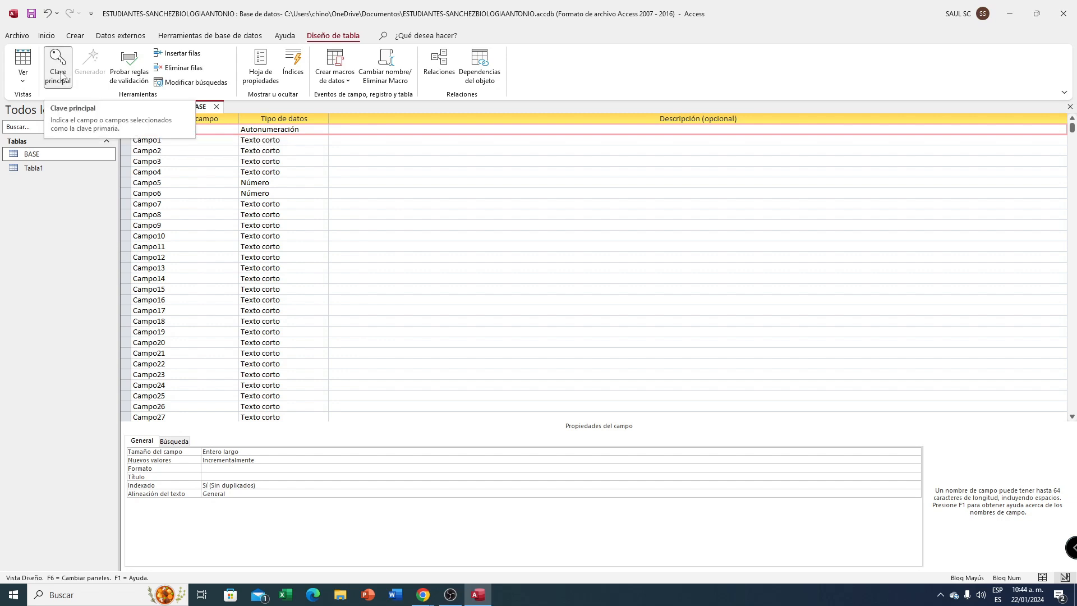
pyautogui.click(61, 75)
pyautogui.rightClick(127, 130)
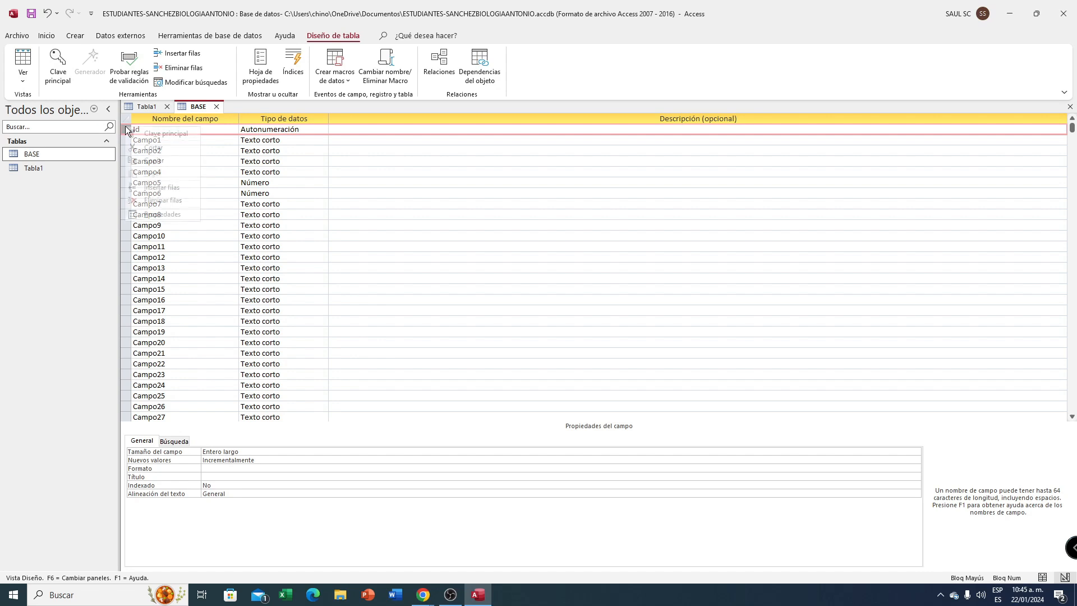
pyautogui.click(173, 205)
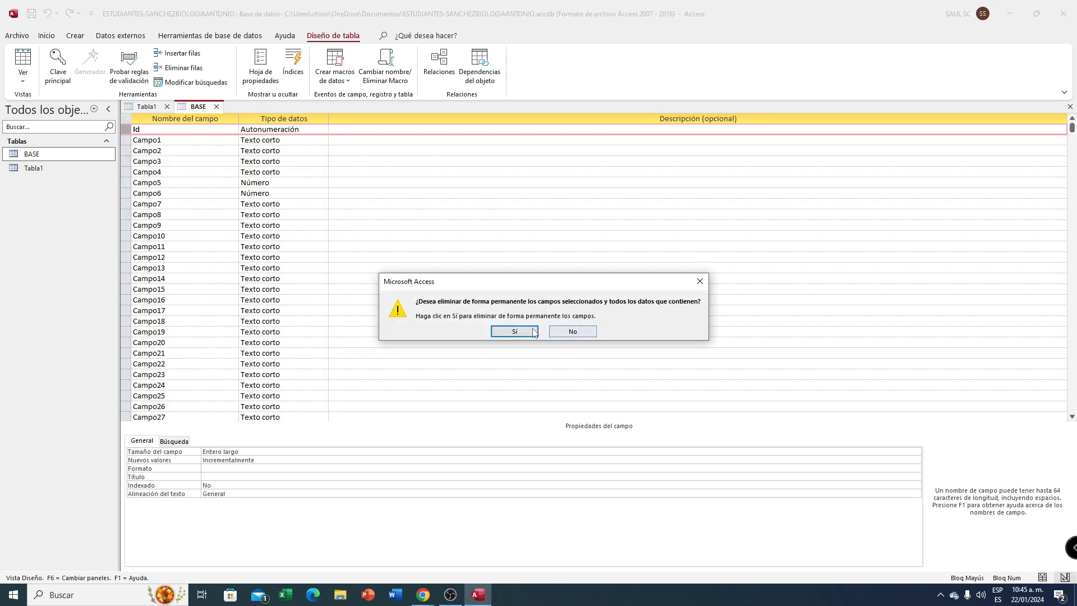
pyautogui.click(514, 332)
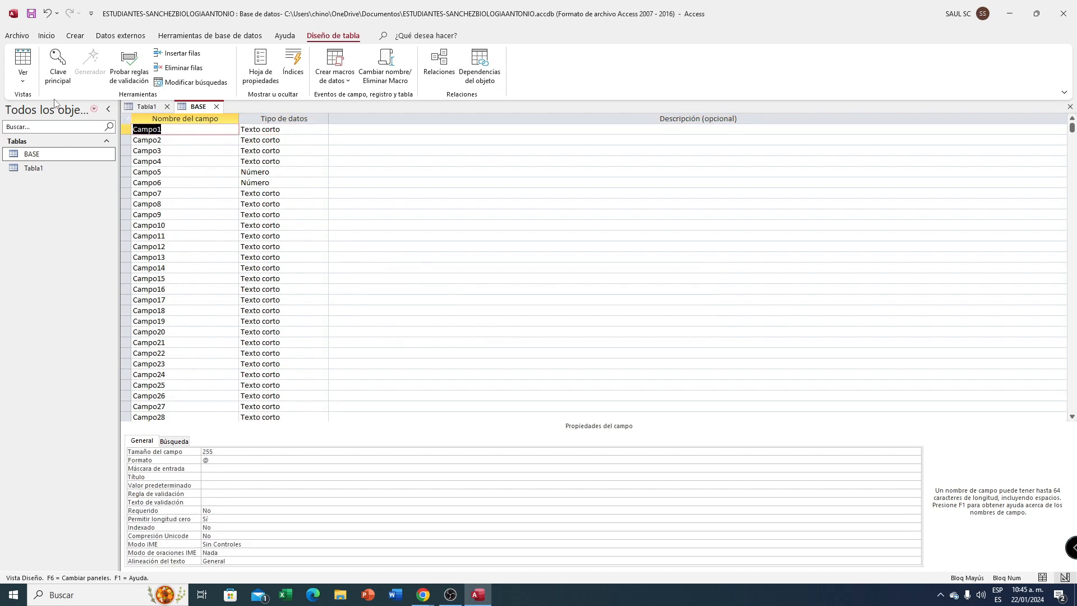
# - Rename the Campo1 field of the BASE table as Id
pyautogui.moveTo(163, 129); pyautogui.dragTo(138, 130)
pyautogui.click(166, 129)
pyautogui.press('BackSpace')
pyautogui.press('BackSpace')
pyautogui.press('BackSpace')
pyautogui.press('BackSpace')
pyautogui.press('BackSpace')
pyautogui.press('capslock')
pyautogui.write('id')
pyautogui.press('BackSpace')
pyautogui.write('d')
# - Set the data type of the new Id field to Número
pyautogui.click(323, 133)
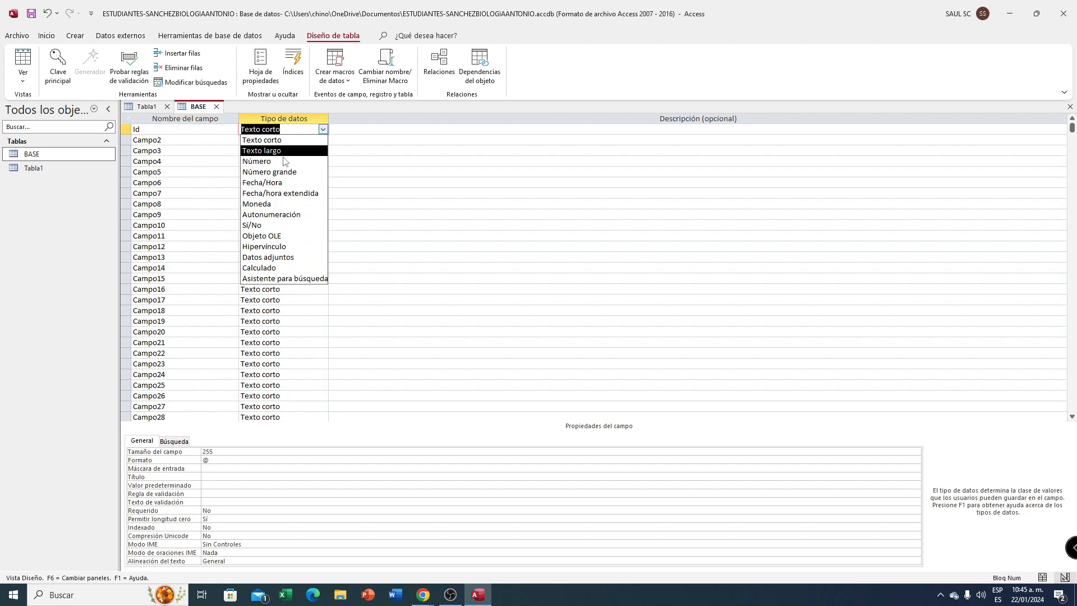
pyautogui.click(290, 161)
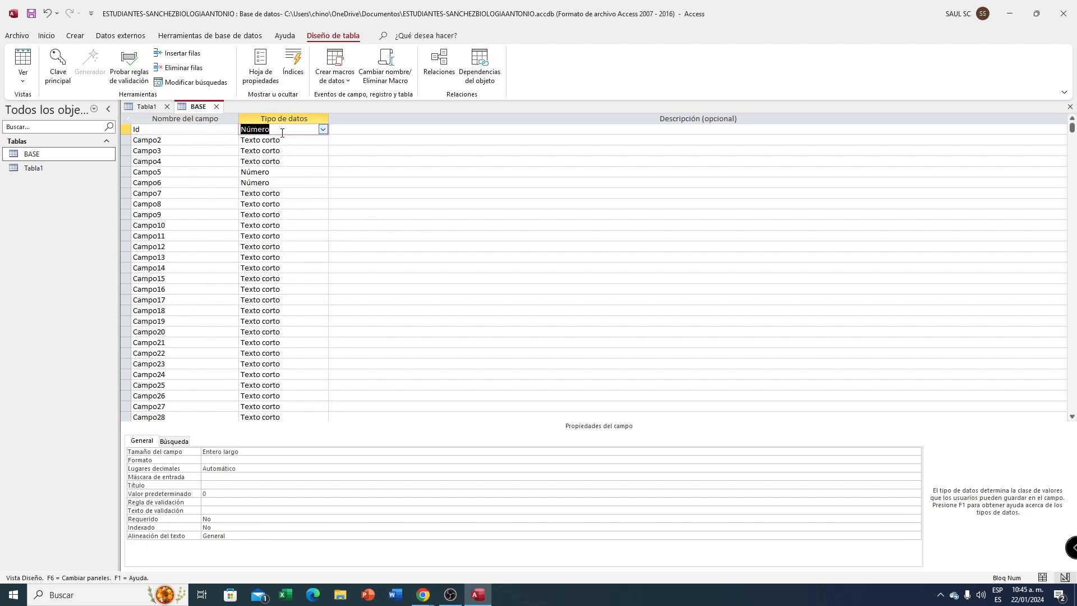
pyautogui.click(123, 132)
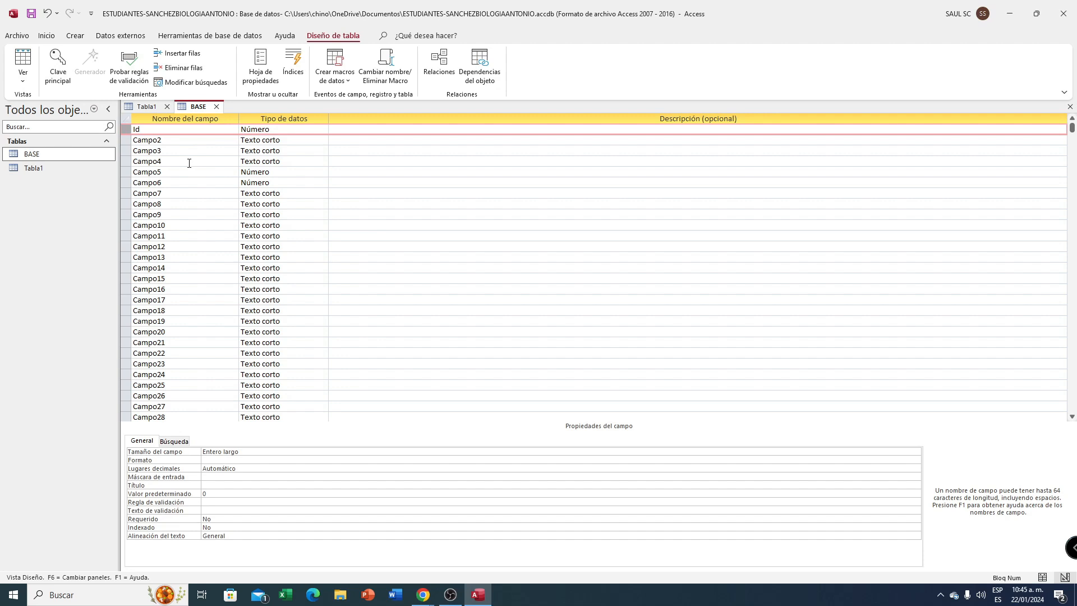
pyautogui.click(140, 129)
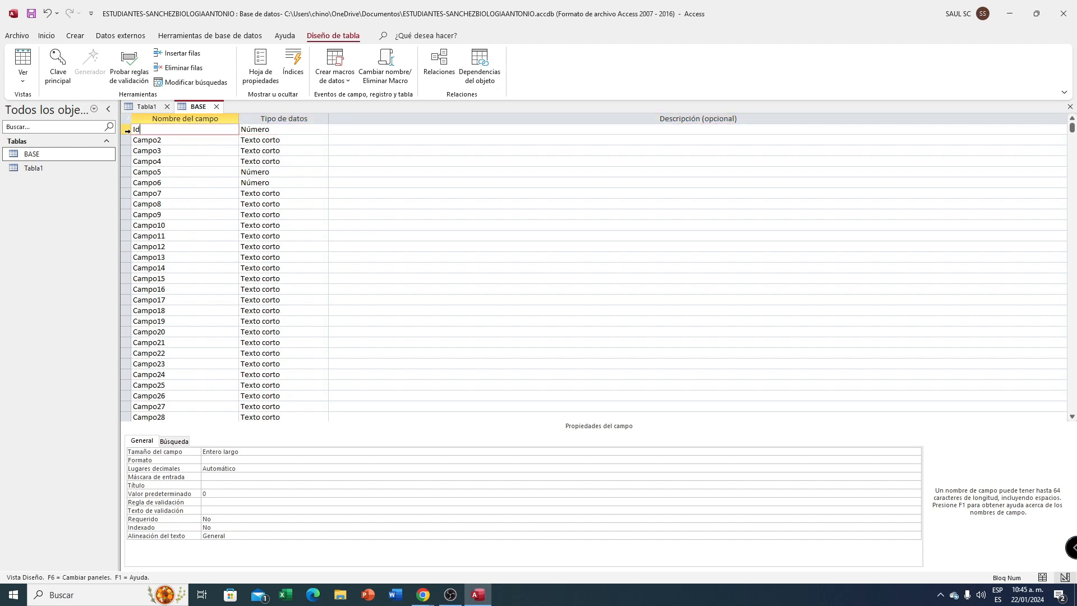
# - Save the BASE table's design changes and return to Datasheet view
pyautogui.click(23, 79)
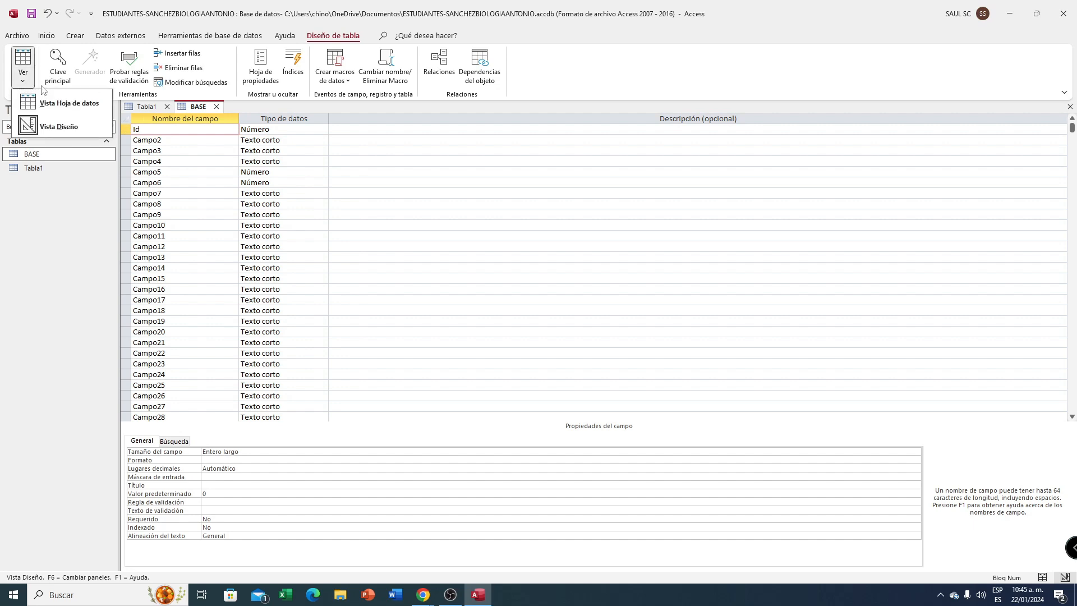
pyautogui.click(62, 107)
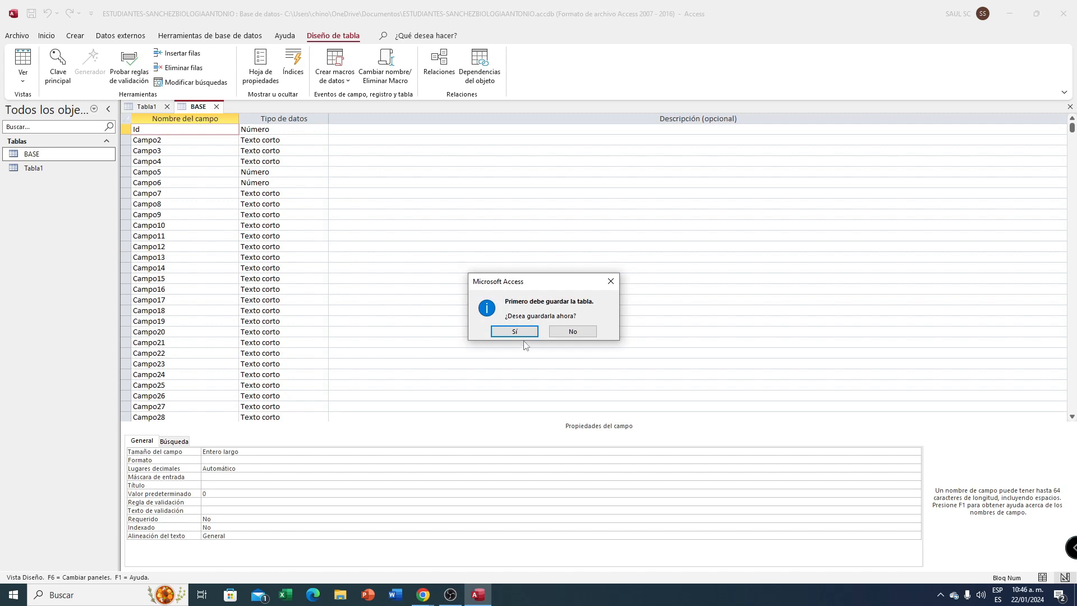
pyautogui.click(515, 331)
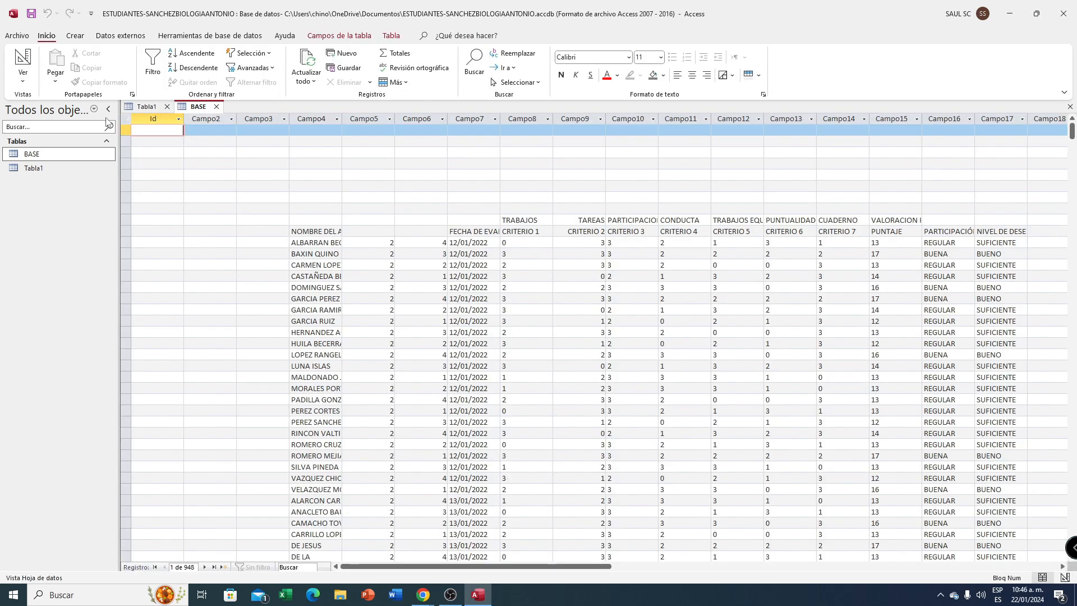
# - Delete the first two blank records of the BASE table, one at a time
pyautogui.click(127, 129)
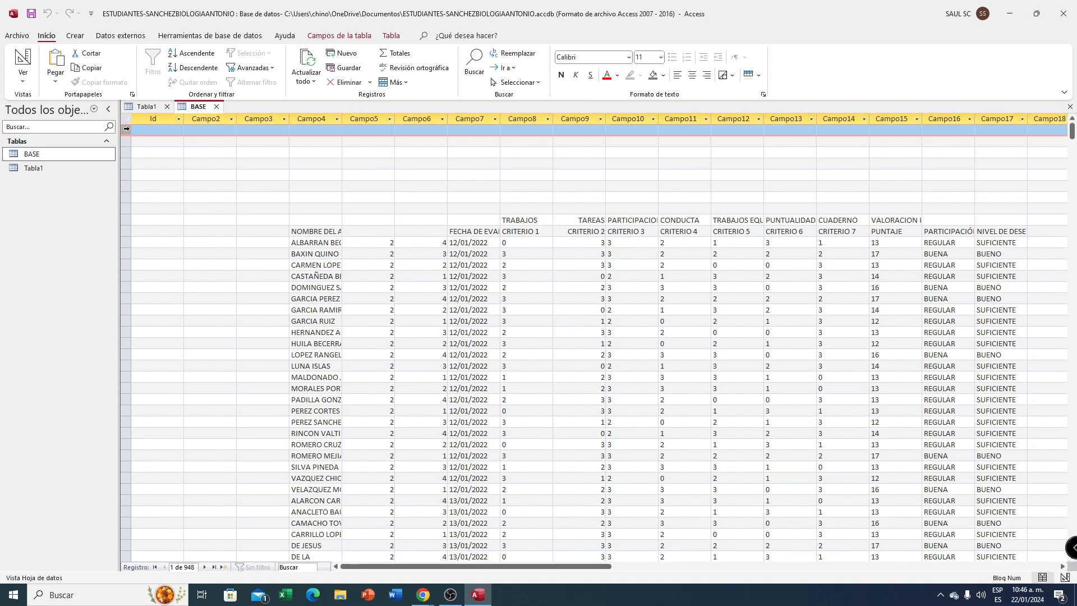
pyautogui.rightClick(128, 131)
pyautogui.click(167, 156)
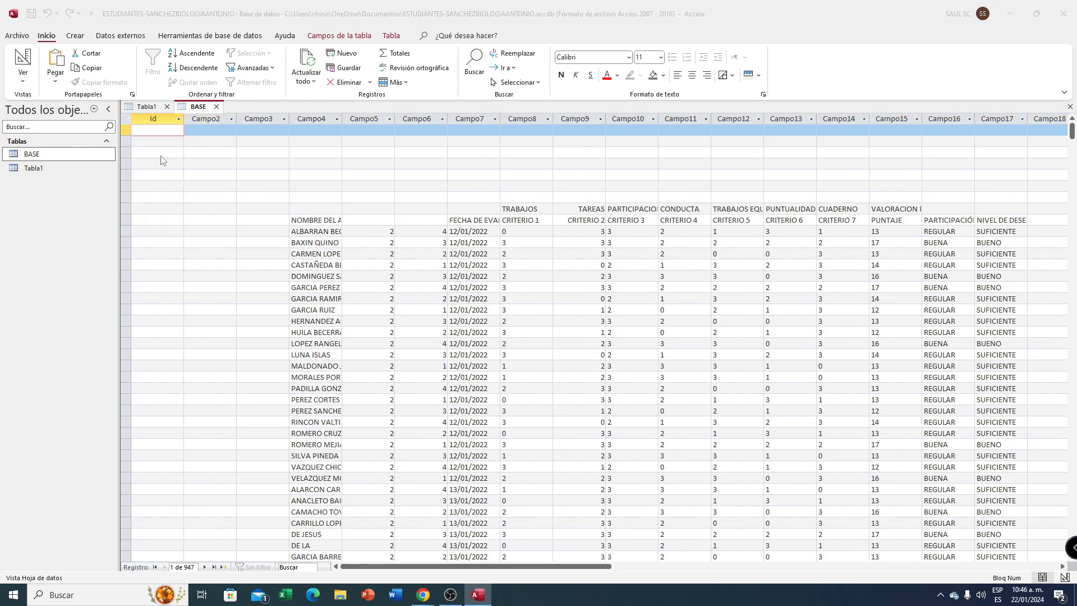
pyautogui.click(525, 335)
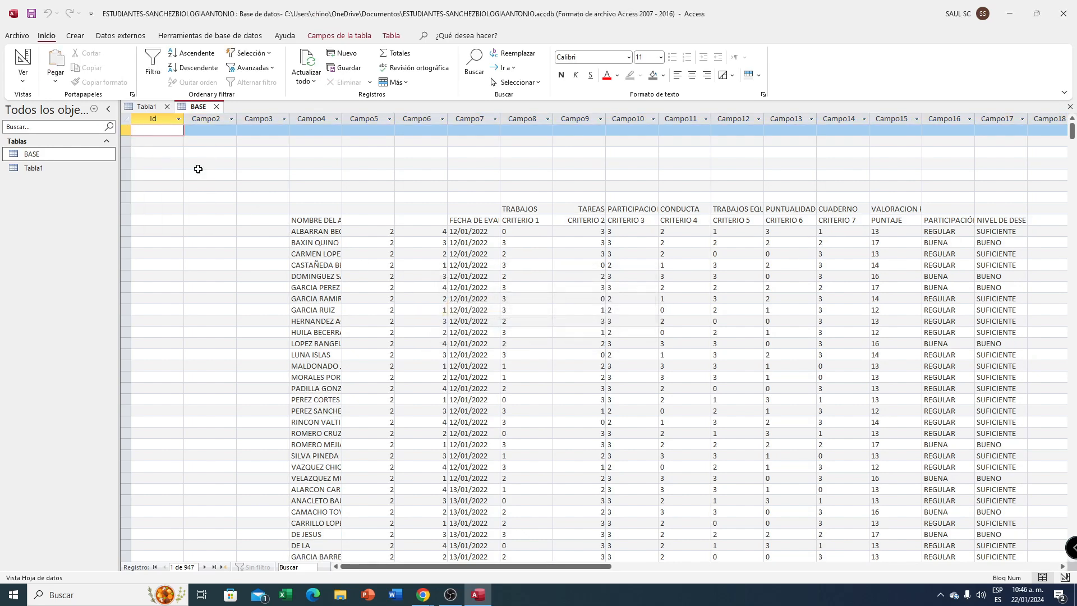
pyautogui.click(122, 134)
pyautogui.rightClick(126, 131)
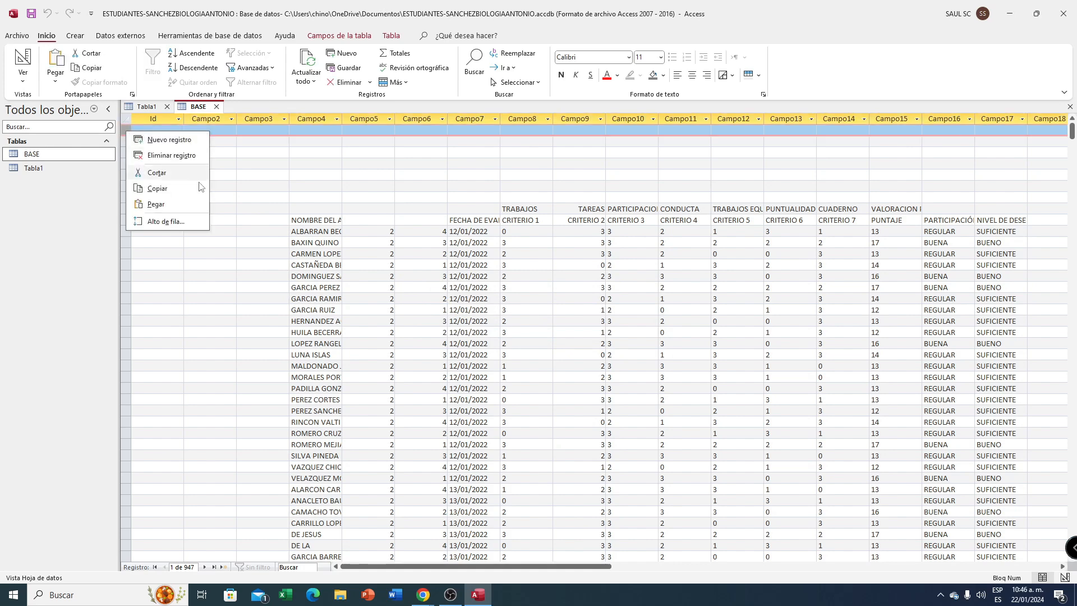
pyautogui.click(167, 158)
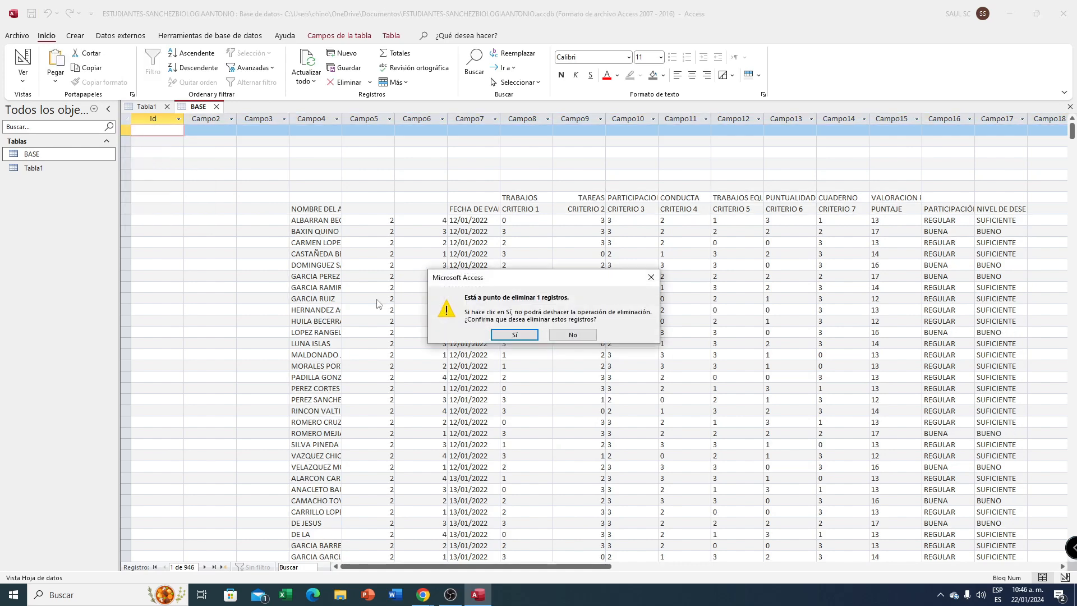
pyautogui.click(513, 334)
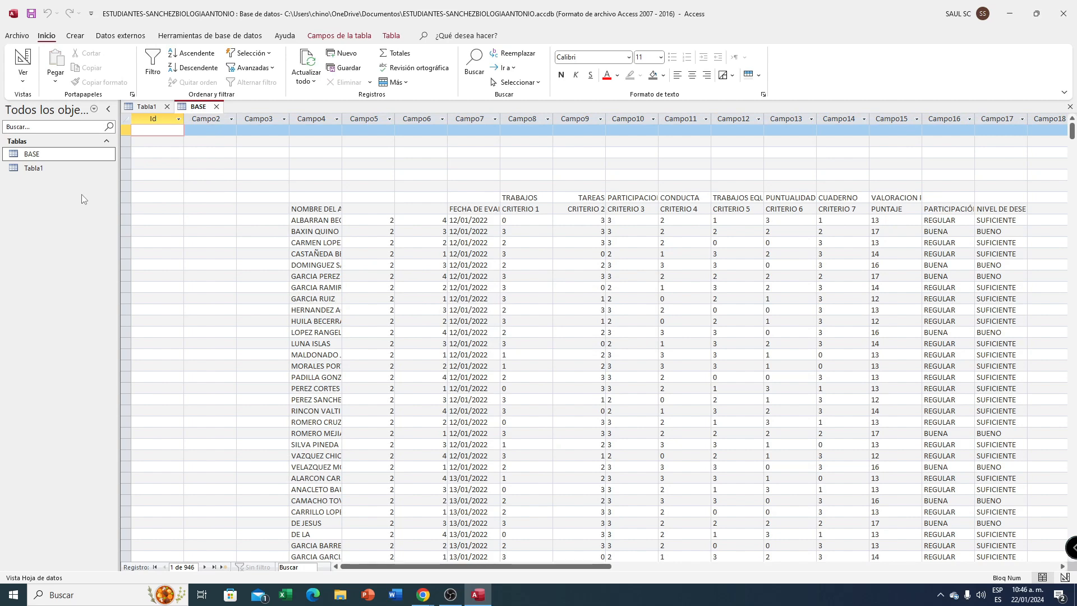
# - Delete the remaining six blank records above the TRABAJOS header row in a single operation
pyautogui.hotkey('shift', 'Down')
pyautogui.hotkey('shift', 'Down')
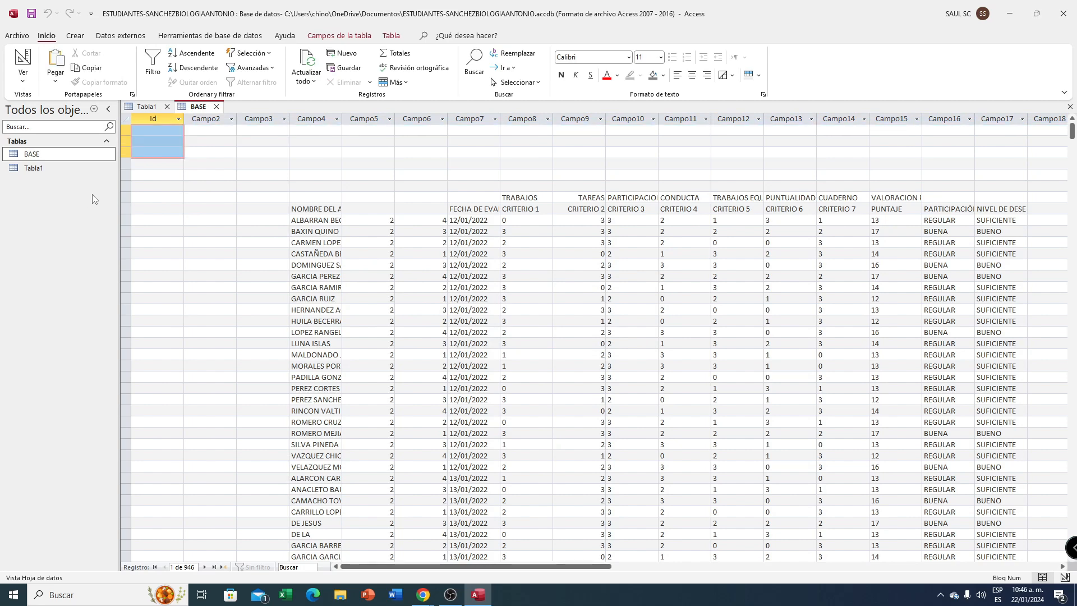
pyautogui.moveTo(127, 131); pyautogui.dragTo(126, 188)
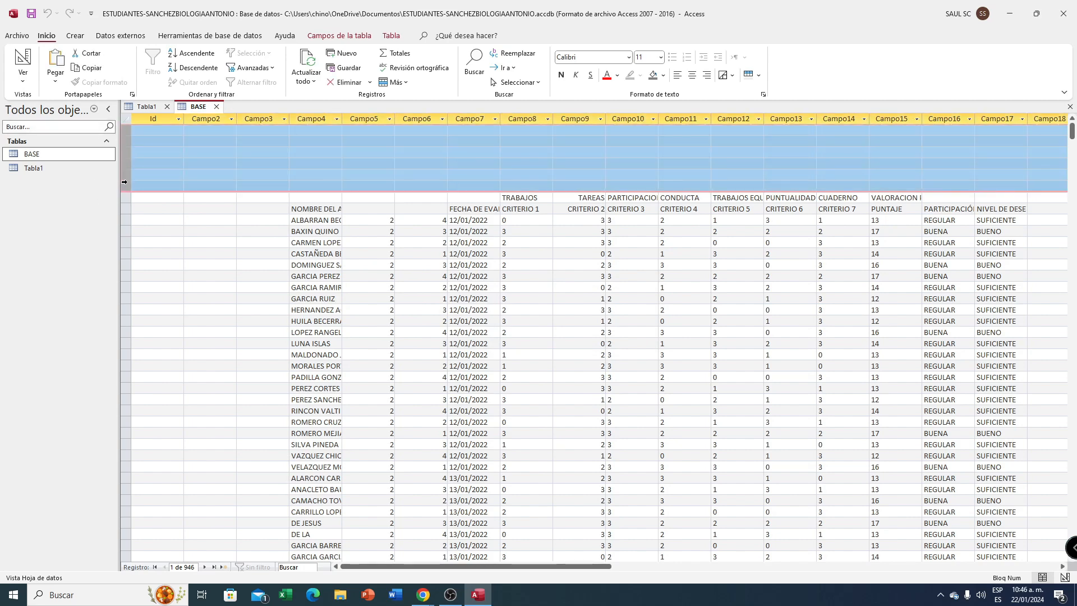
pyautogui.click(344, 83)
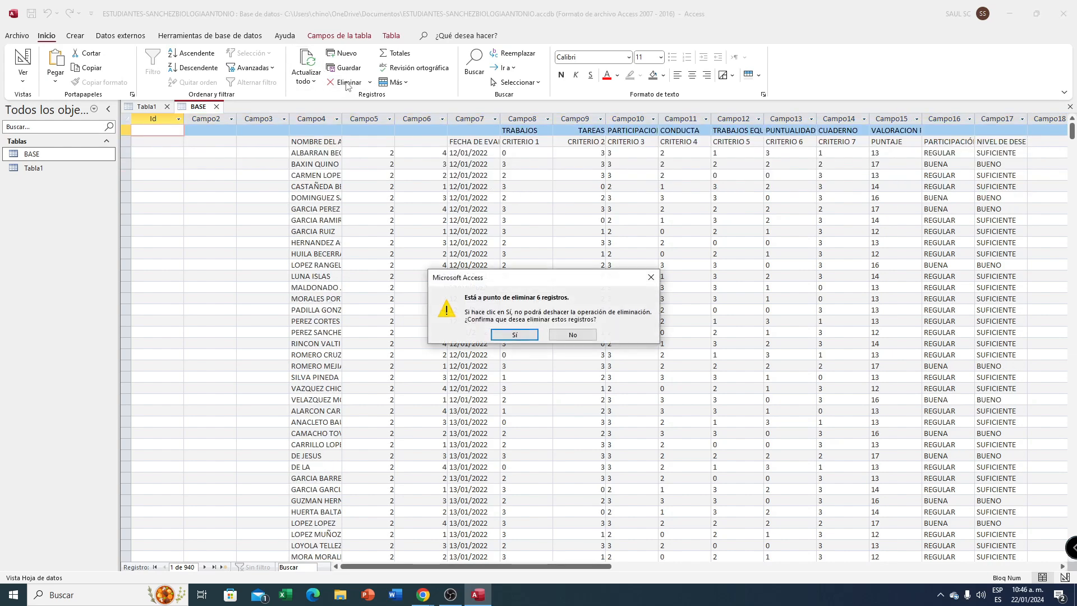
pyautogui.click(508, 335)
# - Permanently delete the empty Campo2 and Campo3 fields from the BASE table
pyautogui.moveTo(206, 118); pyautogui.dragTo(255, 120)
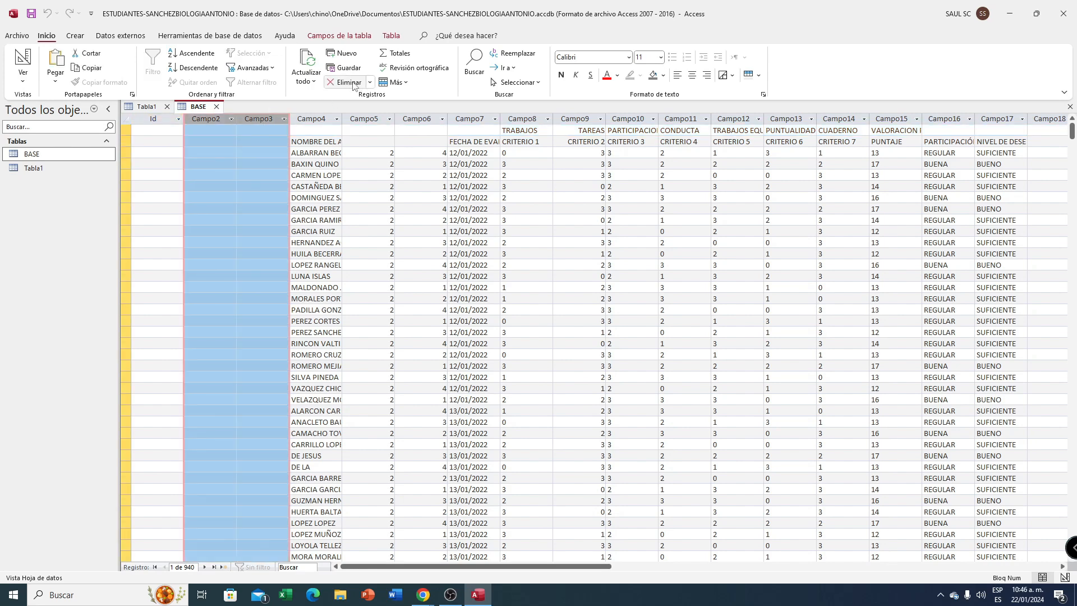
pyautogui.click(340, 83)
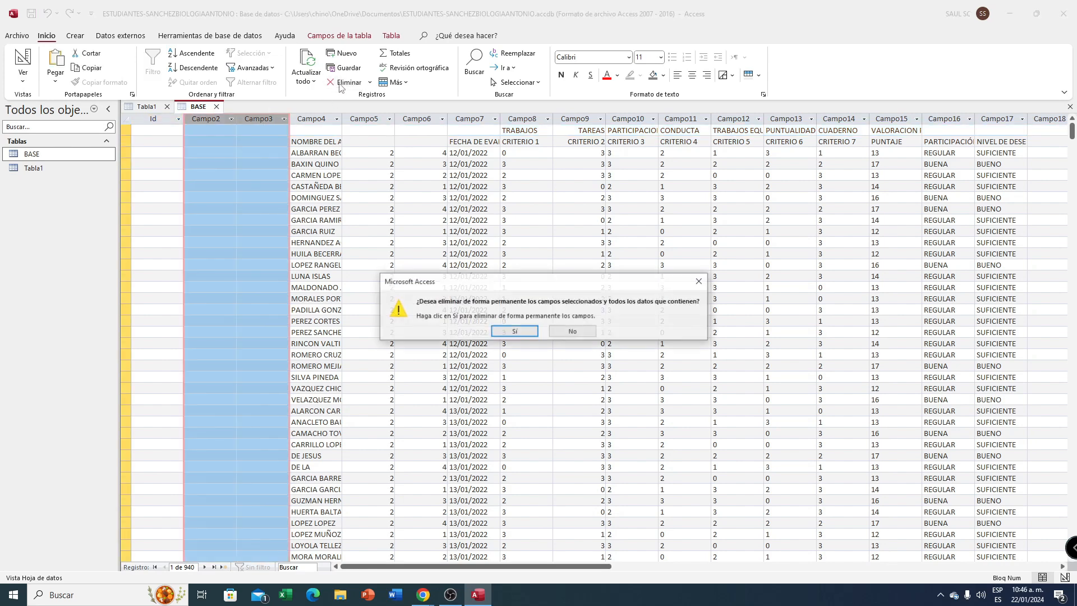
pyautogui.click(512, 335)
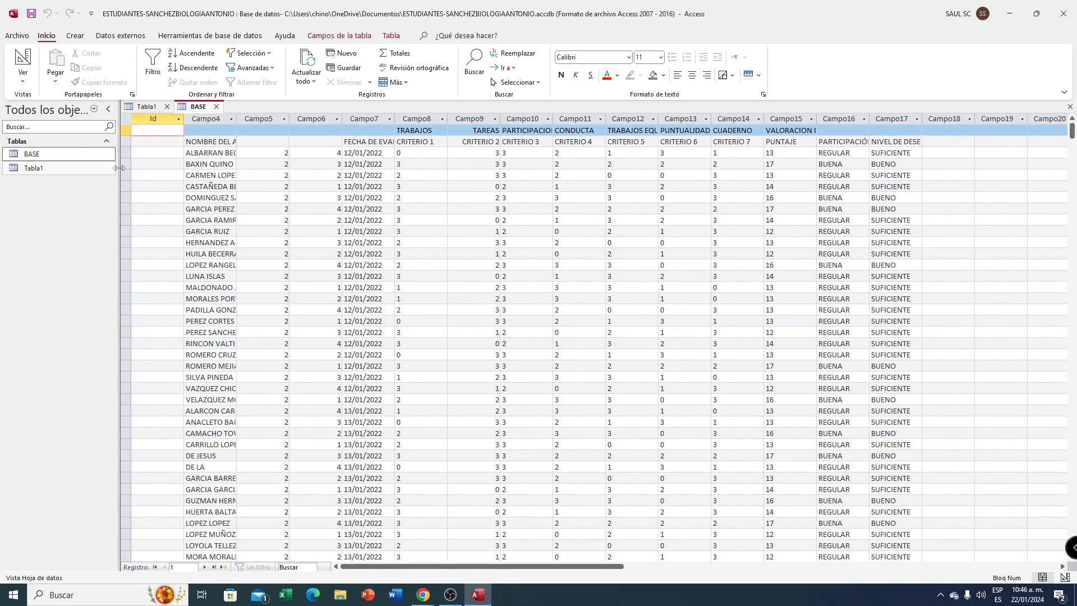
pyautogui.click(162, 156)
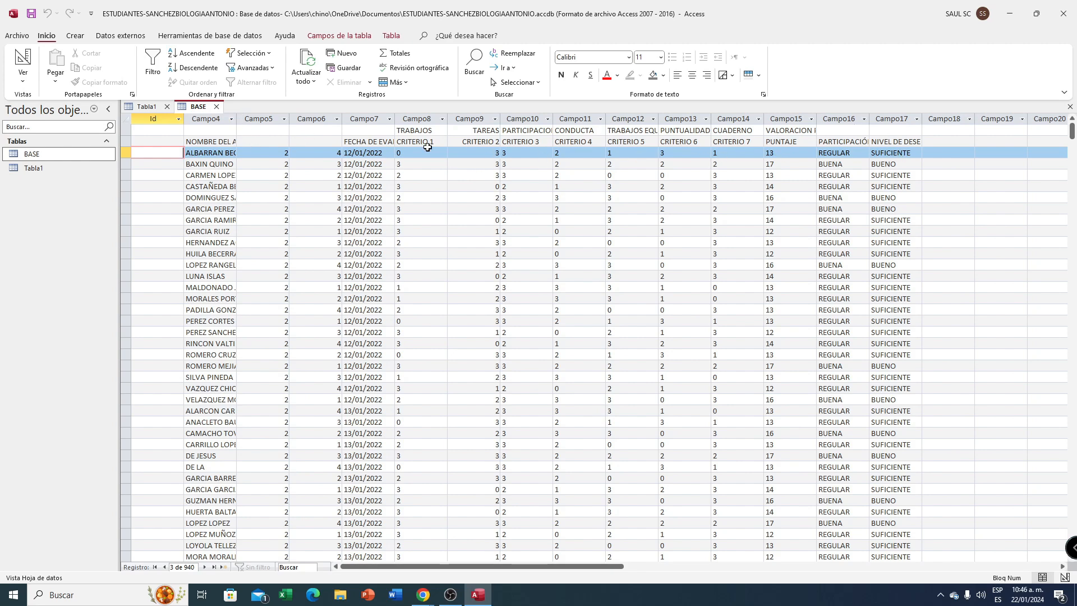
pyautogui.click(124, 141)
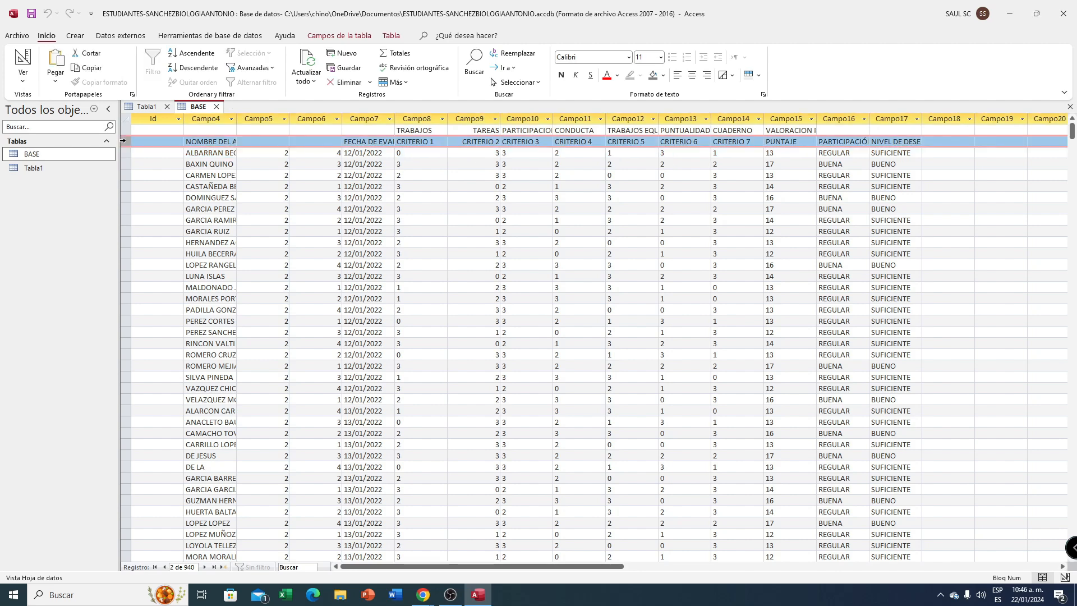
pyautogui.click(123, 132)
pyautogui.click(123, 143)
pyautogui.click(124, 131)
pyautogui.click(123, 141)
pyautogui.click(124, 130)
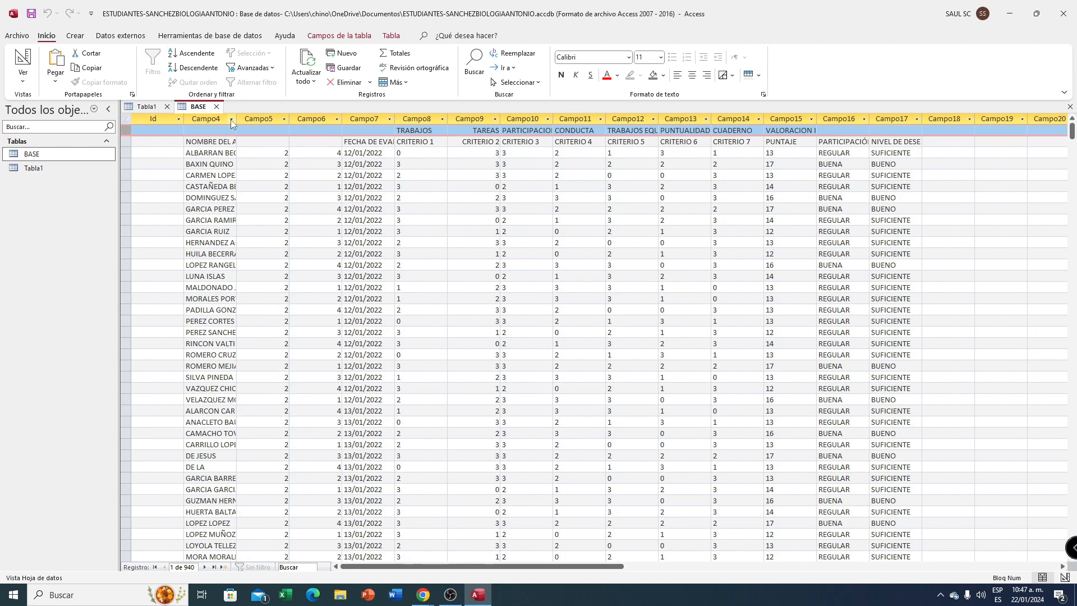
# - Rename the Campo4 field as "Nombredel alumno" and widen its column slightly
pyautogui.click(187, 142)
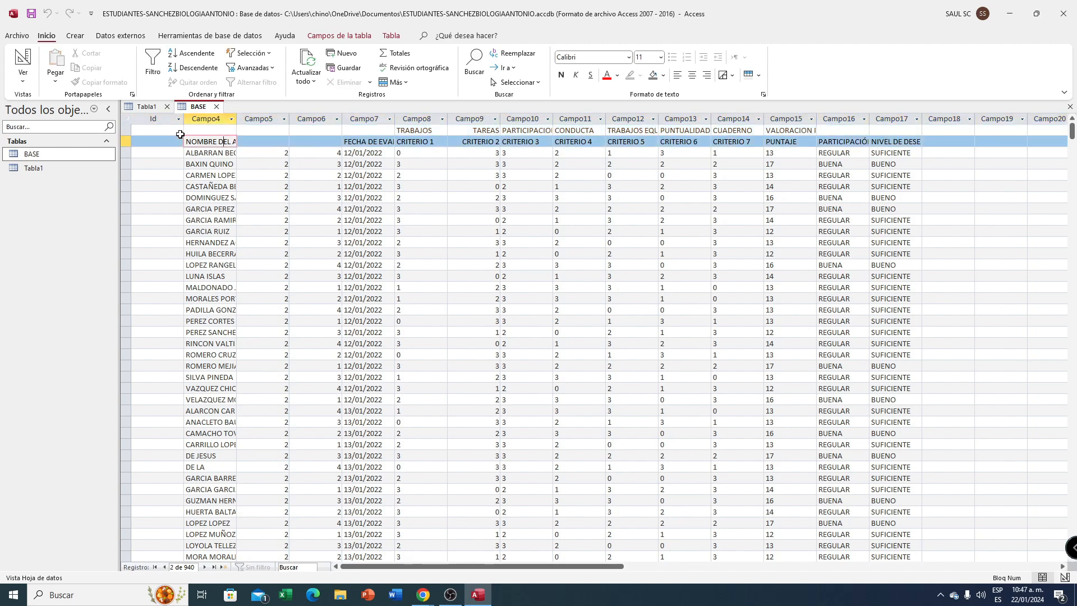
pyautogui.click(185, 142)
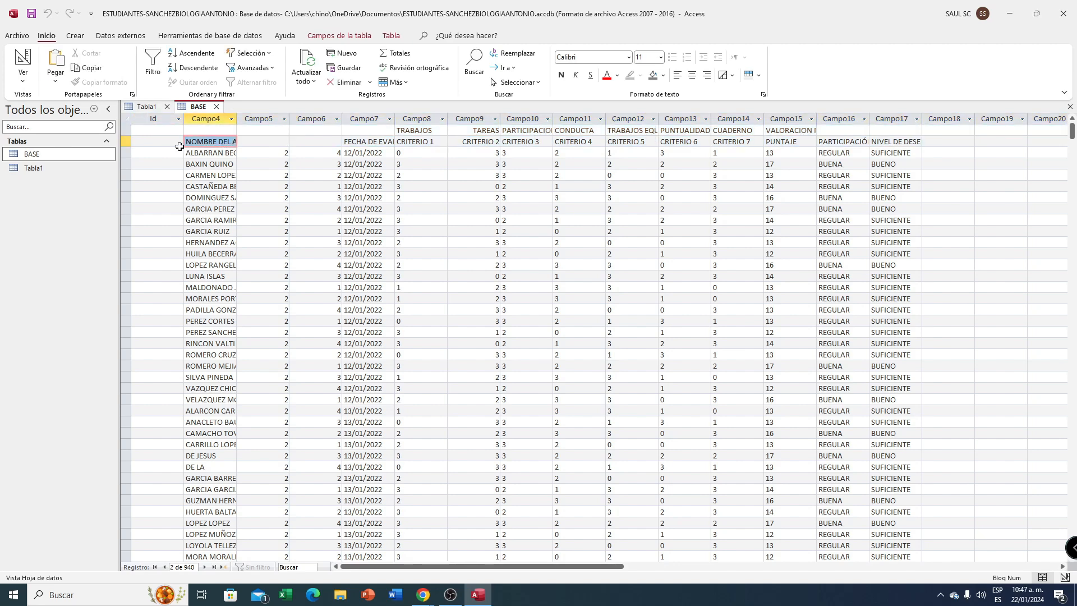
pyautogui.doubleClick(214, 120)
pyautogui.write('N')
pyautogui.write('ombre')
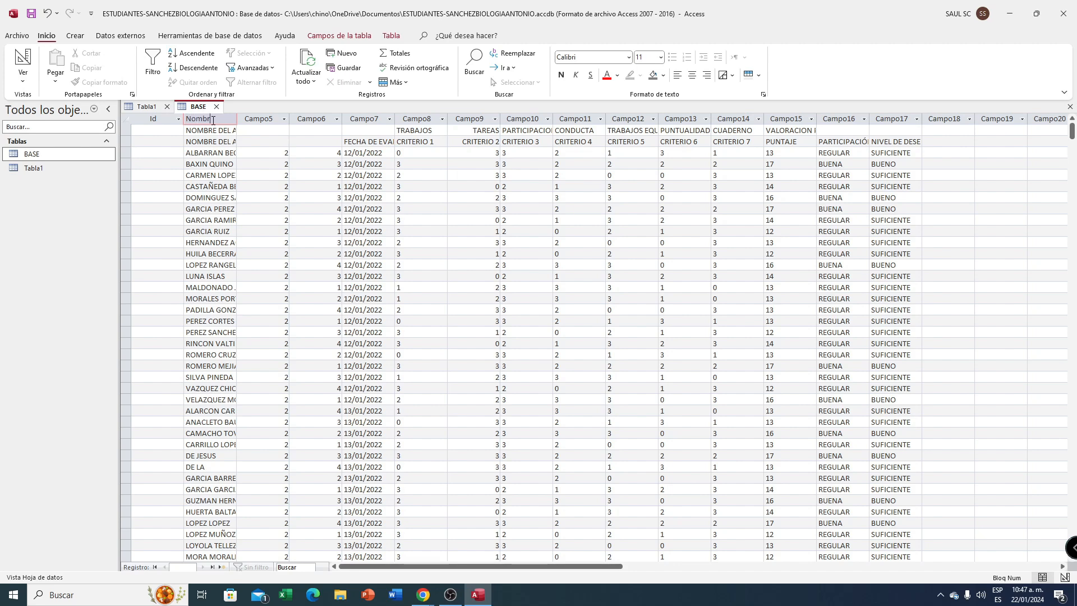
pyautogui.write(' del alumno')
pyautogui.press('Return')
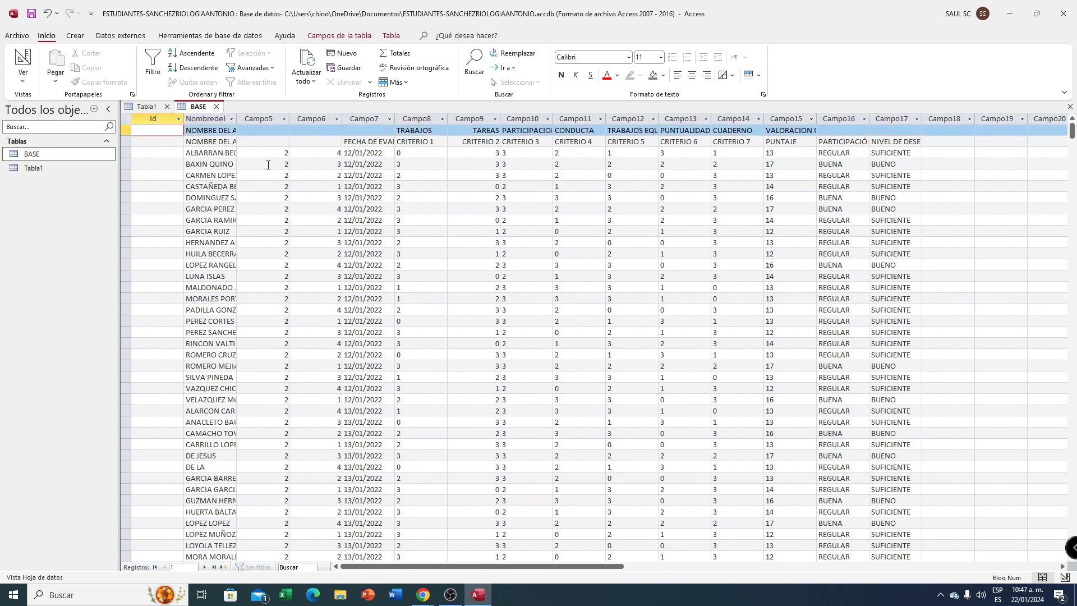
pyautogui.moveTo(237, 118); pyautogui.dragTo(252, 118)
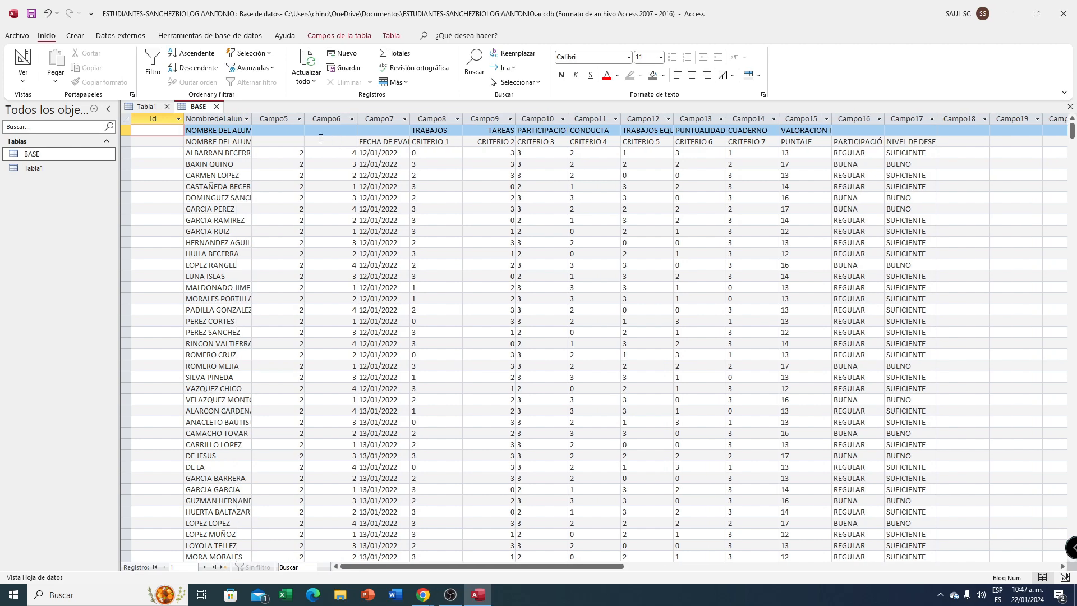
# - Rename the Campo5 field as Grado and the Campo6 field as Grupo
pyautogui.click(286, 118)
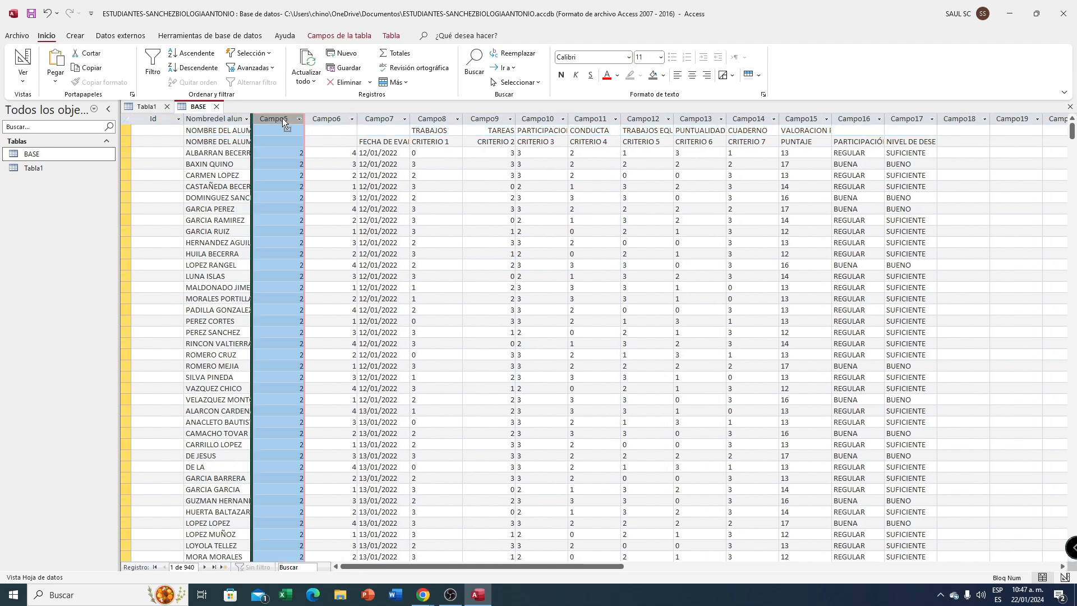
pyautogui.doubleClick(282, 118)
pyautogui.write('gr')
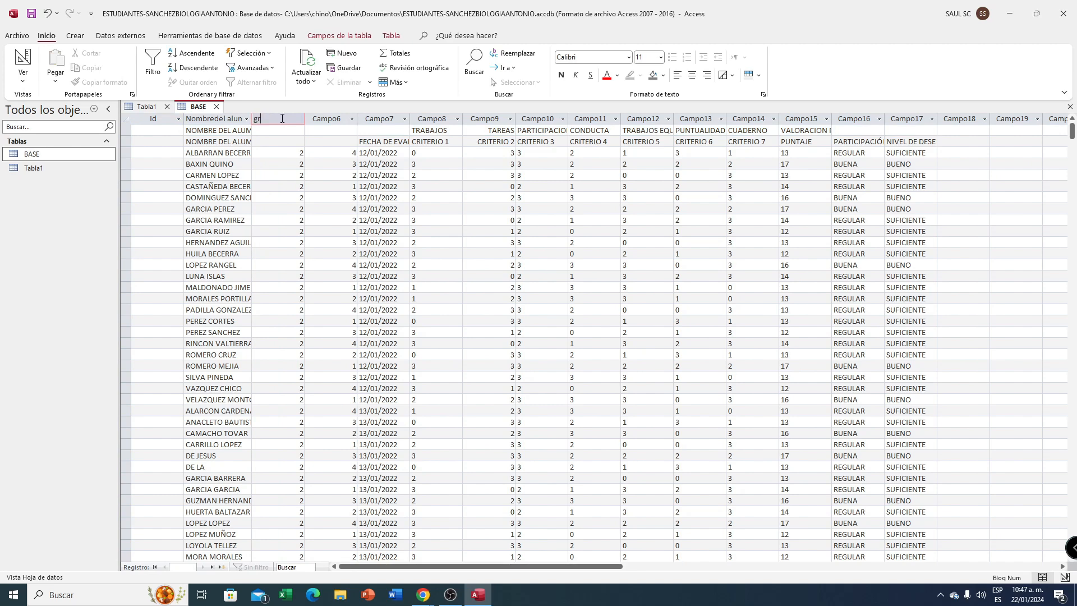
pyautogui.press('BackSpace')
pyautogui.press('capslock')
pyautogui.write('RADO')
pyautogui.press('BackSpace')
pyautogui.press('BackSpace')
pyautogui.press('BackSpace')
pyautogui.press('BackSpace')
pyautogui.press('BackSpace')
pyautogui.press('capslock')
pyautogui.write('Grado')
pyautogui.doubleClick(313, 117)
pyautogui.write('Grupo')
# - Rename the Campo7 field as "Fecha de evaluación"
pyautogui.doubleClick(387, 118)
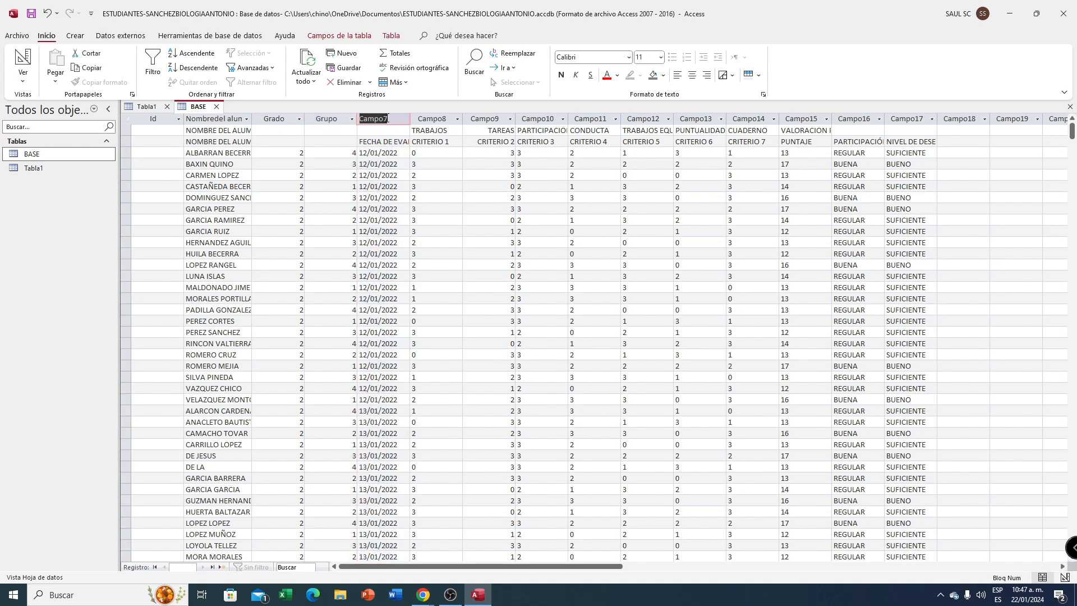
pyautogui.write('Fecha')
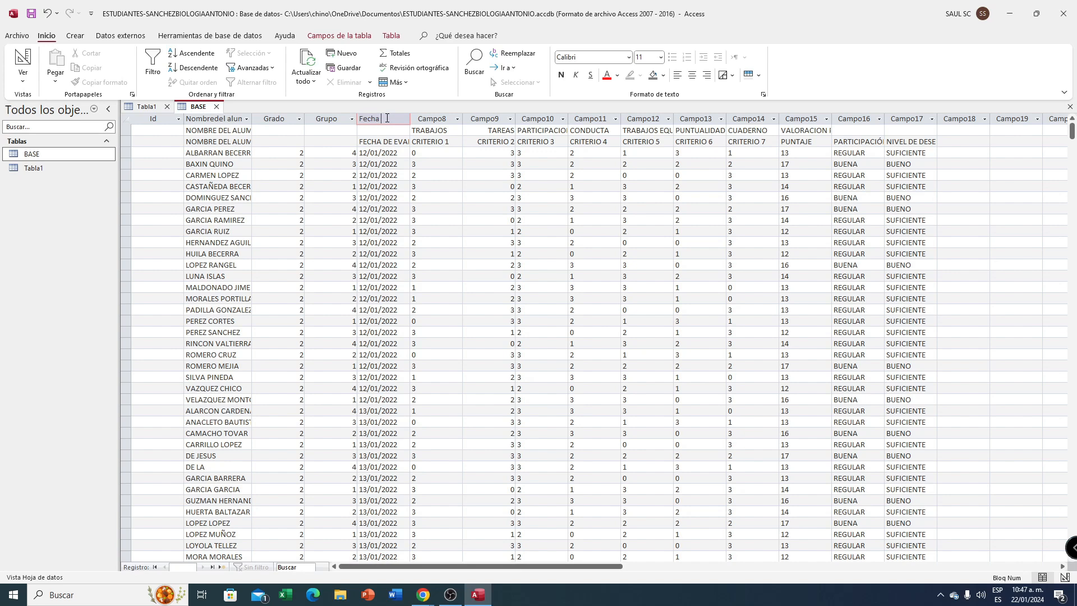
pyautogui.write(' de evaluaciòn')
pyautogui.press('BackSpace')
pyautogui.press('BackSpace')
pyautogui.press('Return')
# - Rename the Campo8 and Campo9 fields as "Criterio 1" and "Criterio 2"
pyautogui.click(439, 120)
pyautogui.doubleClick(439, 120)
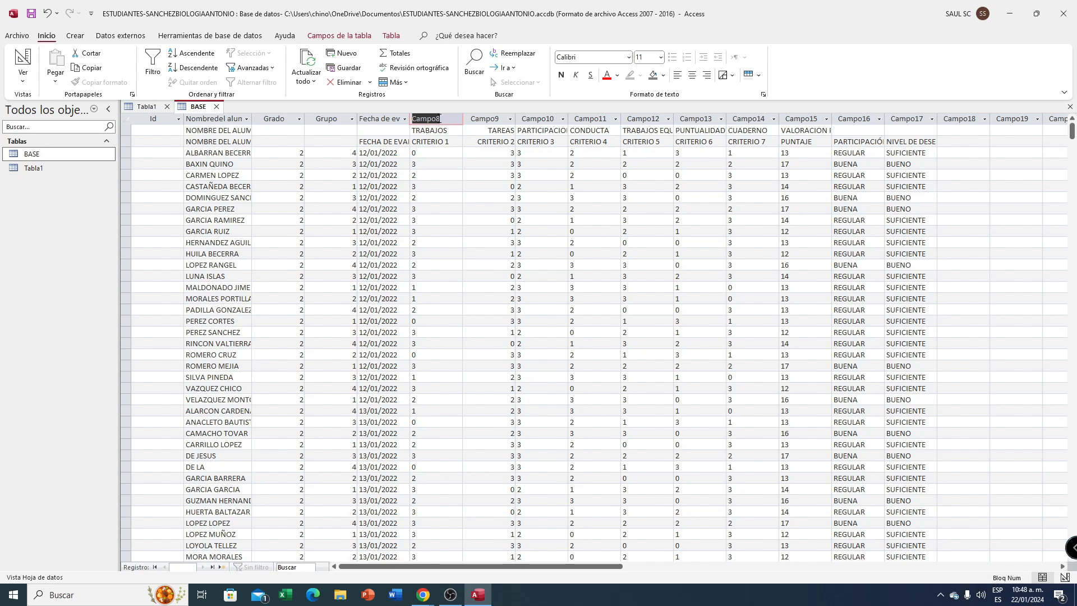
pyautogui.write('Criterio')
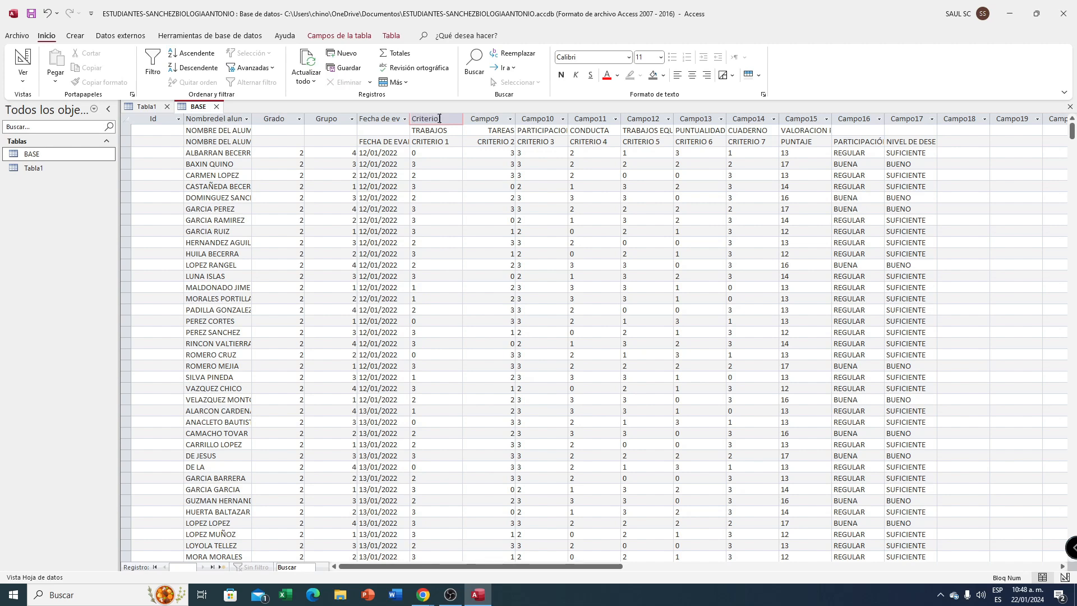
pyautogui.write(' 1')
pyautogui.doubleClick(497, 120)
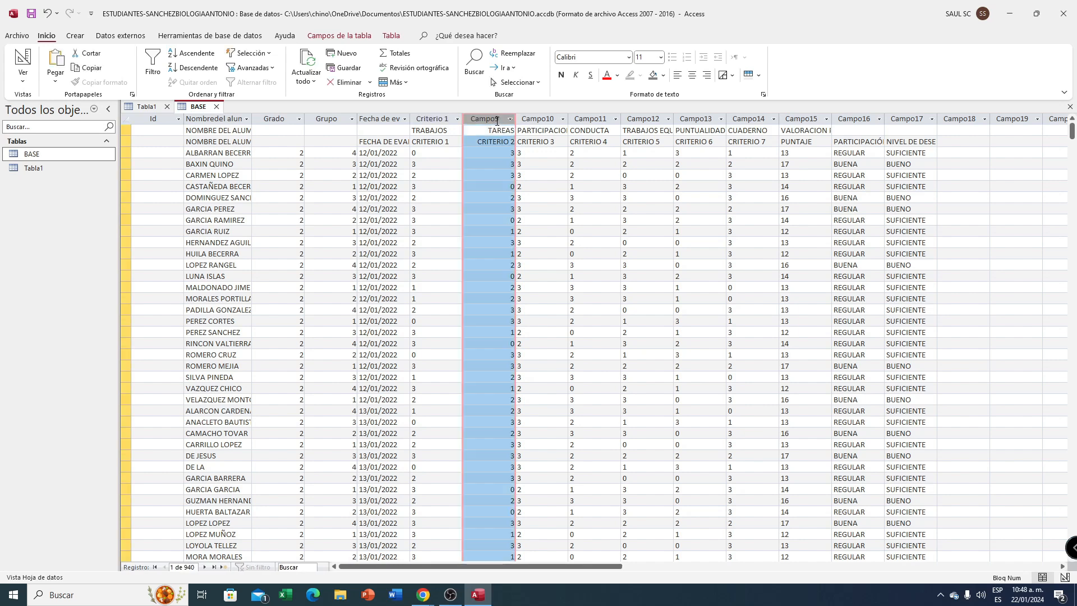
pyautogui.write('Criterio 2')
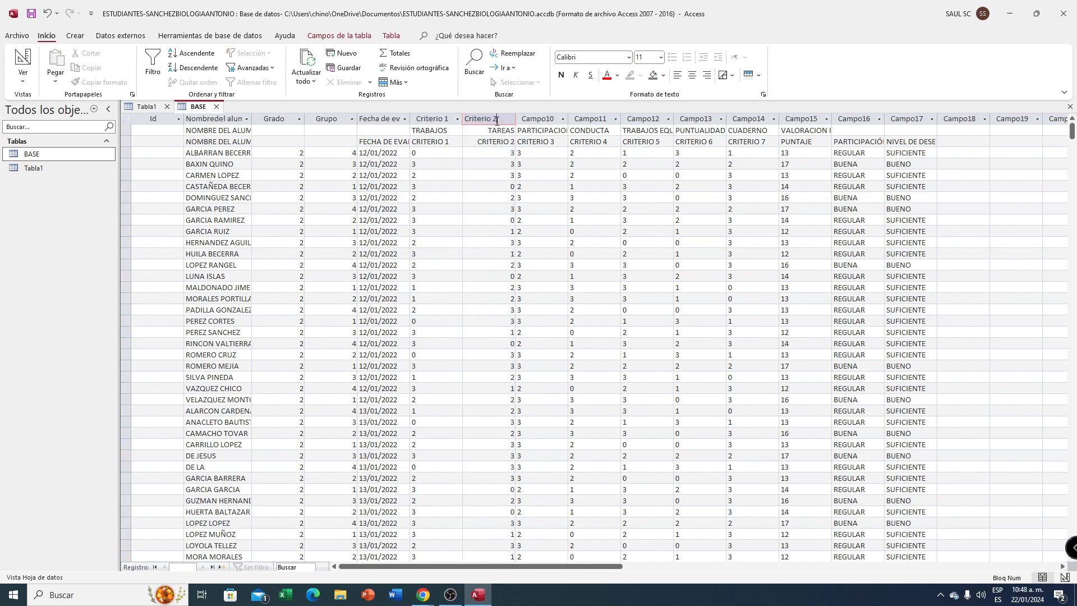
# - Rename the Campo10 and Campo11 fields as "Criterio 3" and "Criterio 4"
pyautogui.click(549, 119)
pyautogui.doubleClick(549, 119)
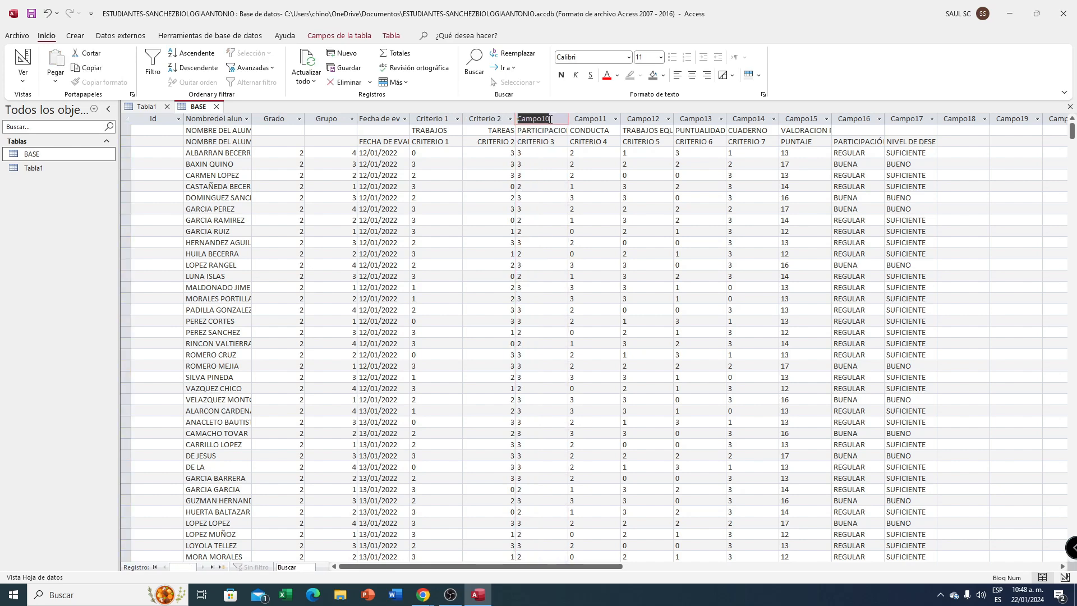
pyautogui.write('Cri')
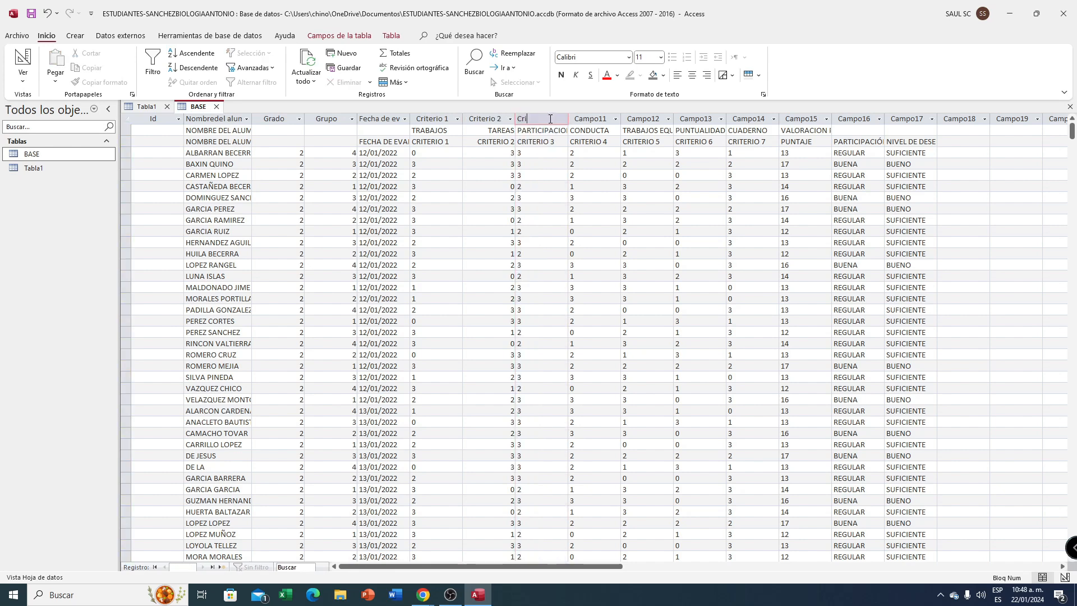
pyautogui.write('terio 3')
pyautogui.doubleClick(595, 118)
pyautogui.write('Cr')
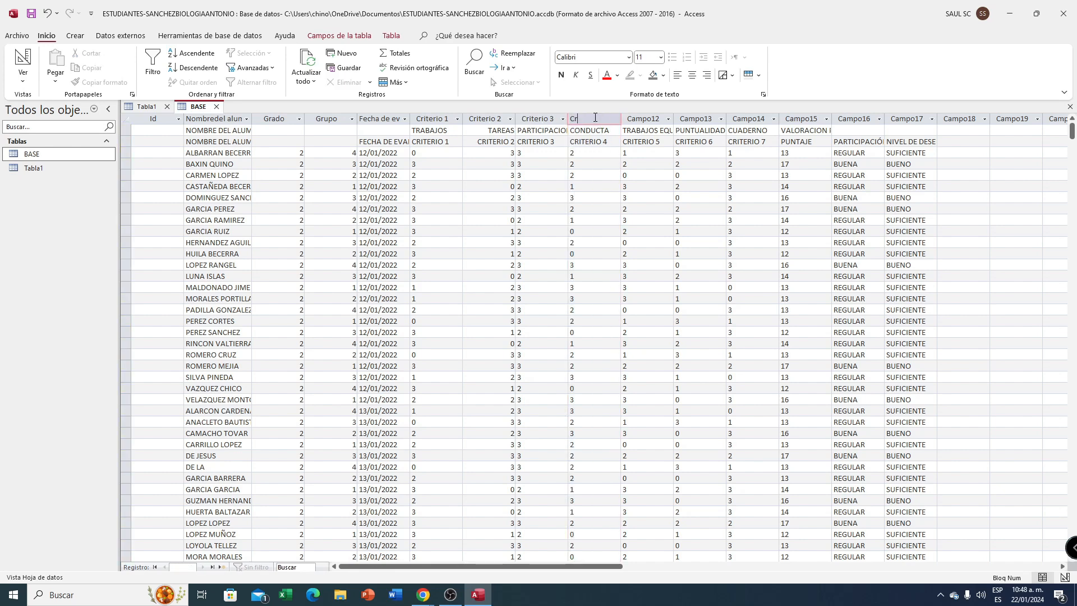
pyautogui.write('iterio 4')
# - Rename the Campo12 and Campo13 fields as "Criterio 5" and "Criterio 6"
pyautogui.doubleClick(645, 118)
pyautogui.write('Criterio')
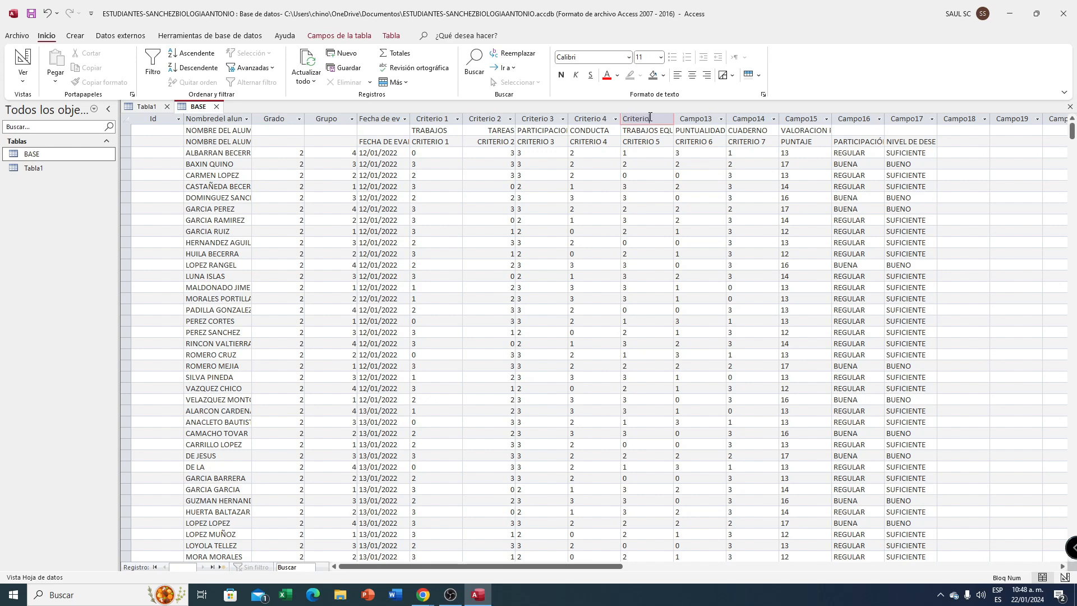
pyautogui.write(' 5')
pyautogui.doubleClick(697, 119)
pyautogui.write('Criterio')
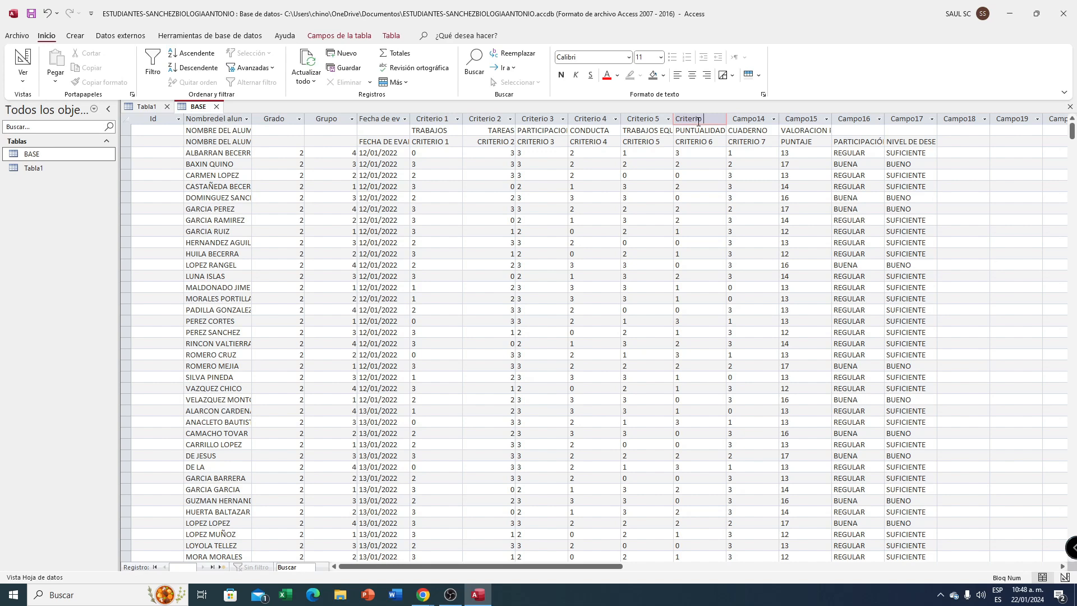
pyautogui.write(' 6')
# - Rename Campo14 as "Criterio 7" and Campo15 to Campo17 after their Valoración, Participación and Nivel de desempeño headings
pyautogui.doubleClick(746, 119)
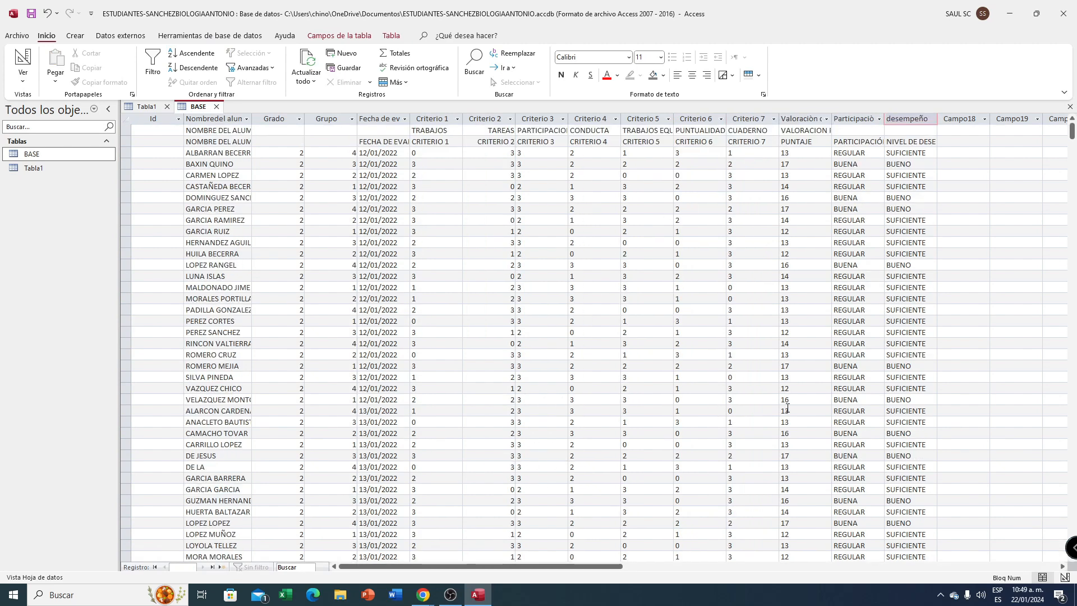
pyautogui.click(674, 479)
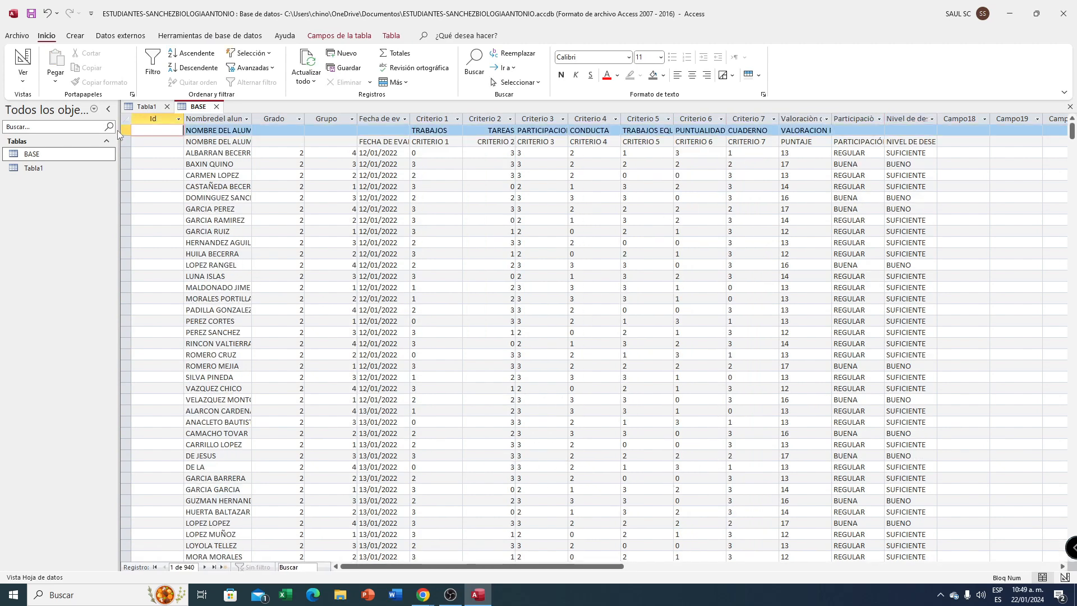
# - Permanently delete the two leftover heading records above the first student in the BASE table
pyautogui.moveTo(124, 130); pyautogui.dragTo(125, 142)
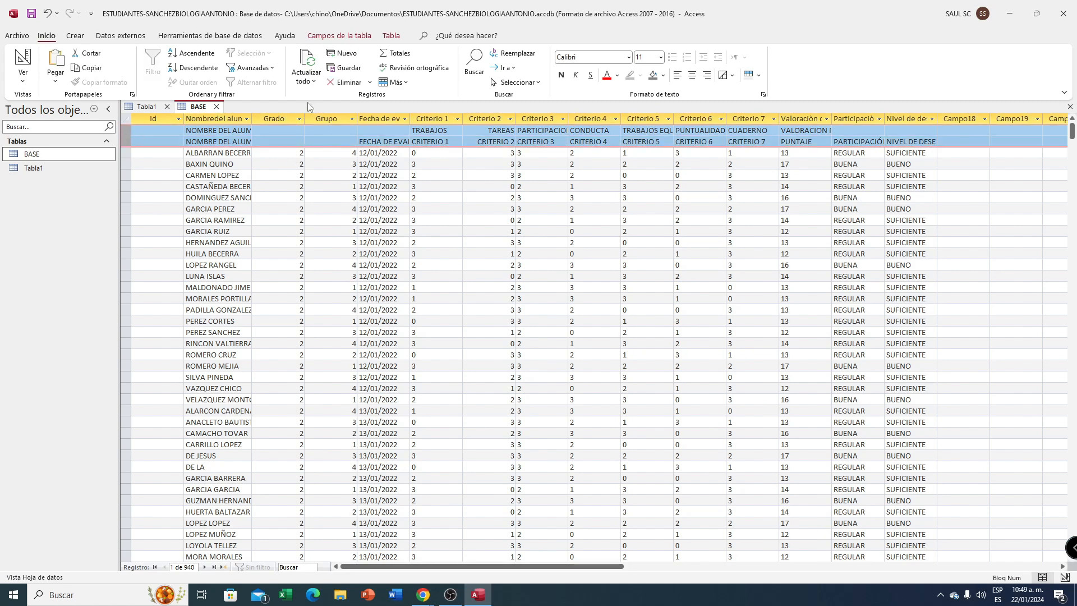
pyautogui.click(345, 82)
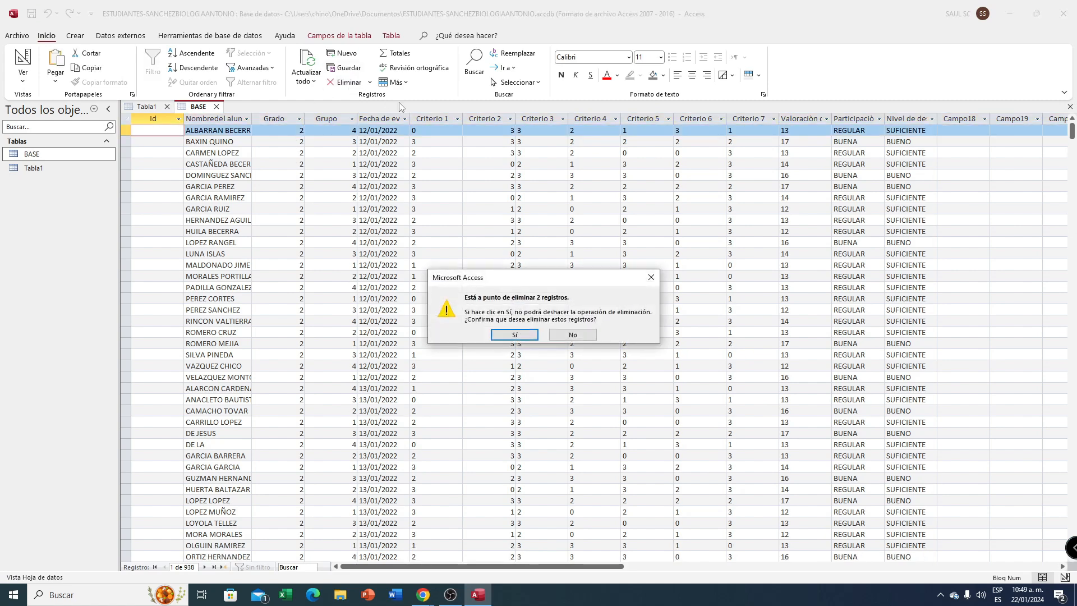
pyautogui.click(515, 335)
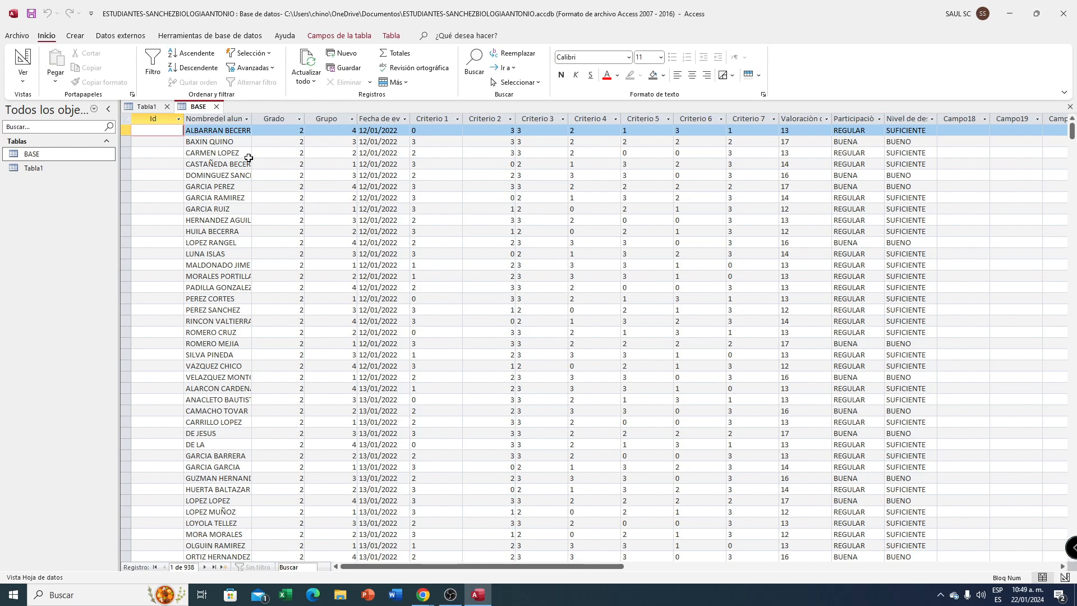
# - Compare the Id field of the BASE table with the one in Tabla1
pyautogui.click(162, 116)
pyautogui.click(154, 107)
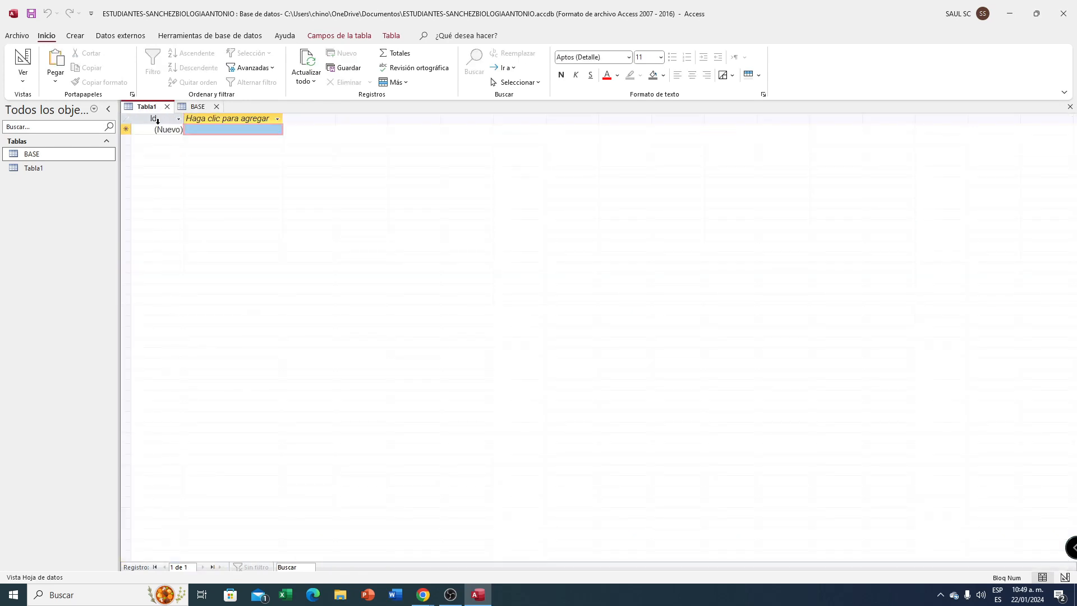
pyautogui.click(193, 107)
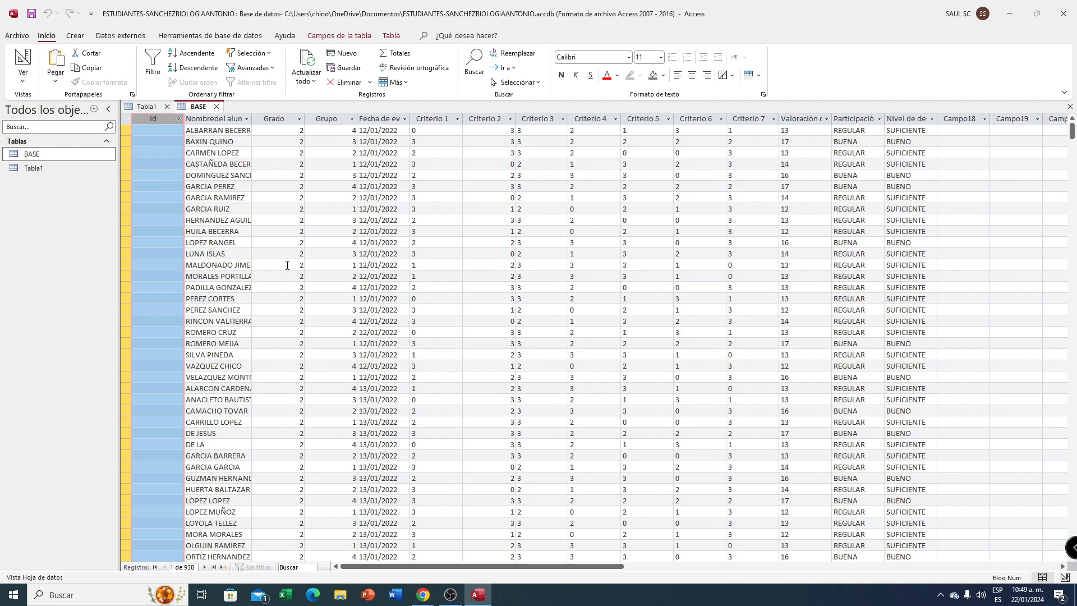
# - Switch to the evaluation spreadsheet in Google Sheets and copy the first student number in cell C11
pyautogui.moveTo(425, 593)
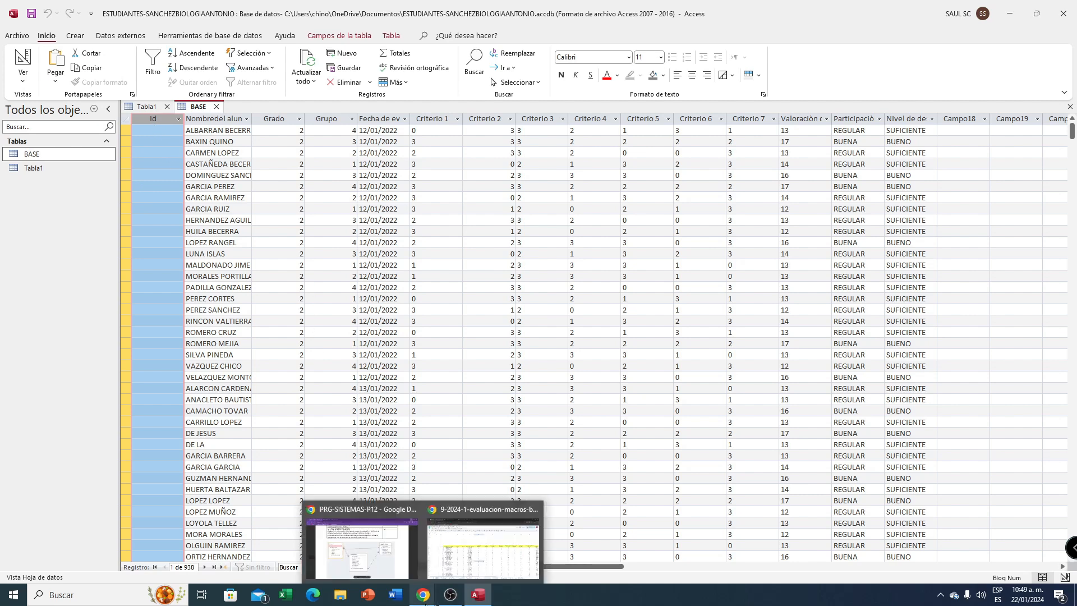
pyautogui.click(445, 558)
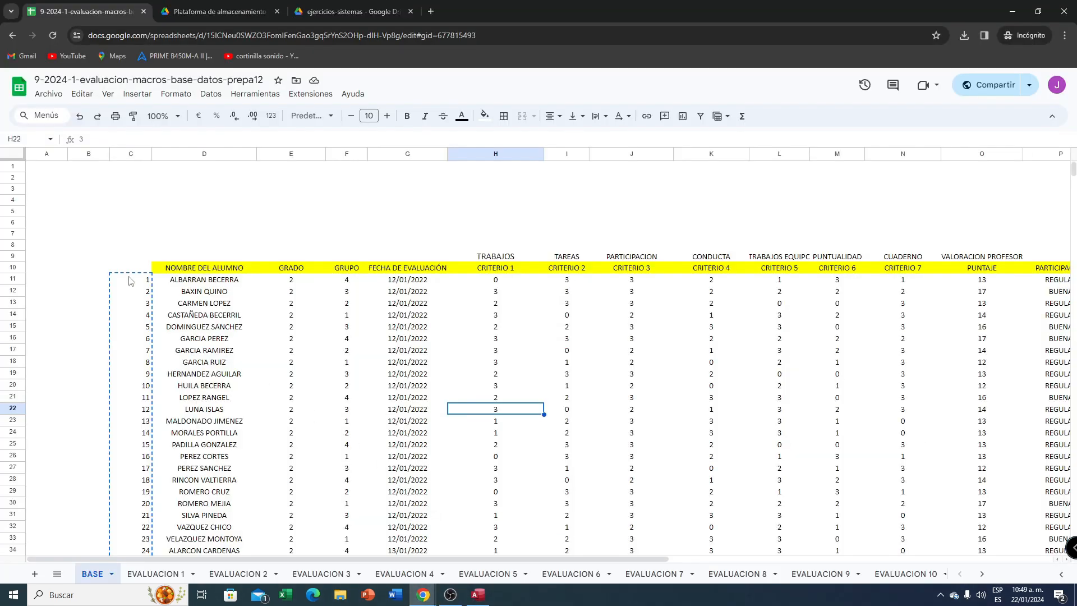
pyautogui.click(133, 281)
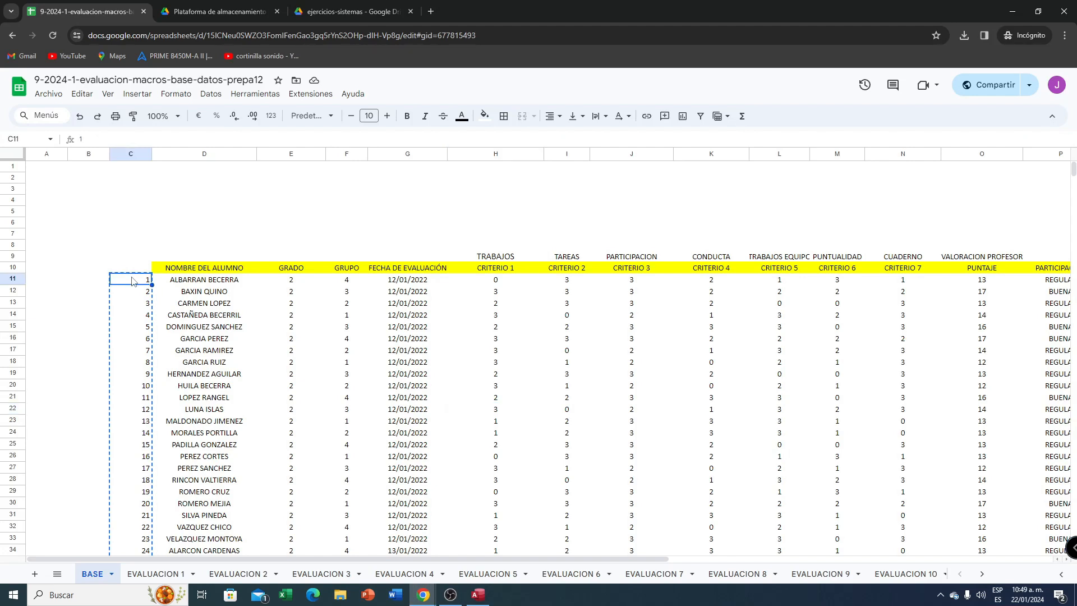
pyautogui.rightClick(135, 281)
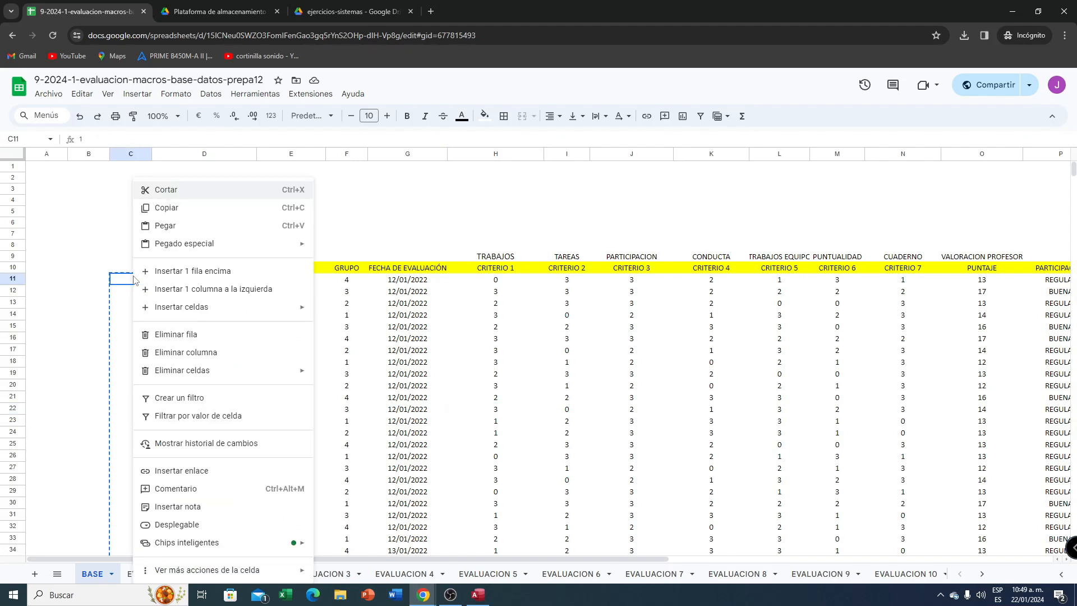
pyautogui.click(167, 207)
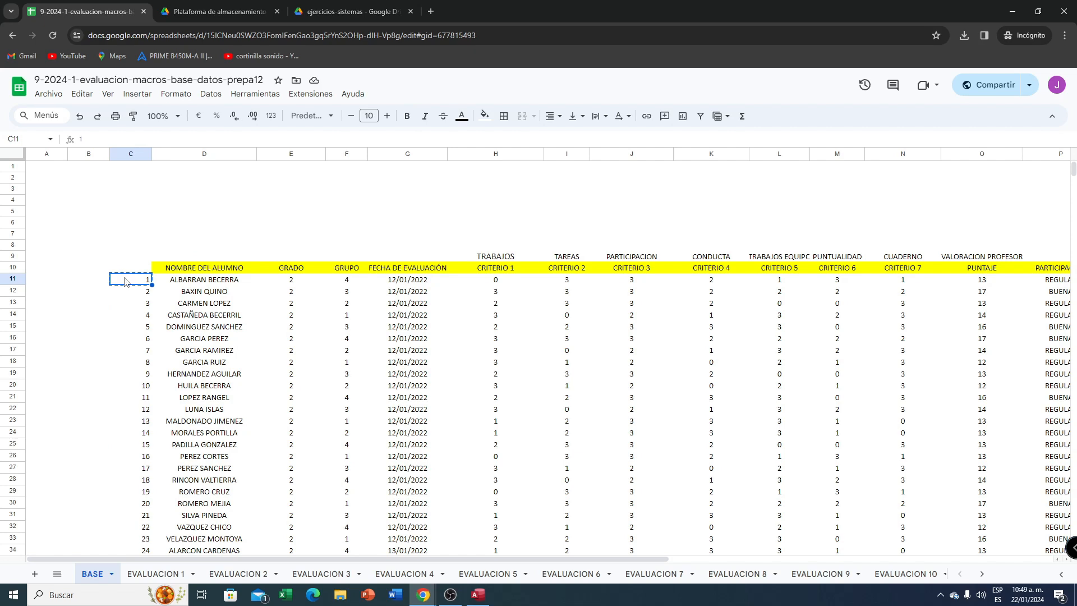
# - Select the student numbers in column C from C11 down to the last numbered row, C197, and copy them
pyautogui.hotkey('shift', 'Down')
pyautogui.hotkey('shift', 'Down')
pyautogui.hotkey('shift', 'Down')
pyautogui.hotkey('shift', 'Down')
pyautogui.hotkey('shift', 'Down')
pyautogui.hotkey('shift', 'Down')
pyautogui.hotkey('shift', 'Down')
pyautogui.hotkey('shift', 'Down')
pyautogui.hotkey('shift', 'Down')
pyautogui.hotkey('shift', 'Down')
pyautogui.hotkey('shift', 'Down')
pyautogui.hotkey('shift', 'Down')
pyautogui.hotkey('shift', 'Down')
pyautogui.hotkey('shift', 'Down')
pyautogui.hotkey('shift', 'Down')
pyautogui.hotkey('shift', 'Down')
pyautogui.hotkey('shift', 'Down')
pyautogui.hotkey('shift', 'Down')
pyautogui.hotkey('shift', 'Down')
pyautogui.hotkey('shift', 'Down')
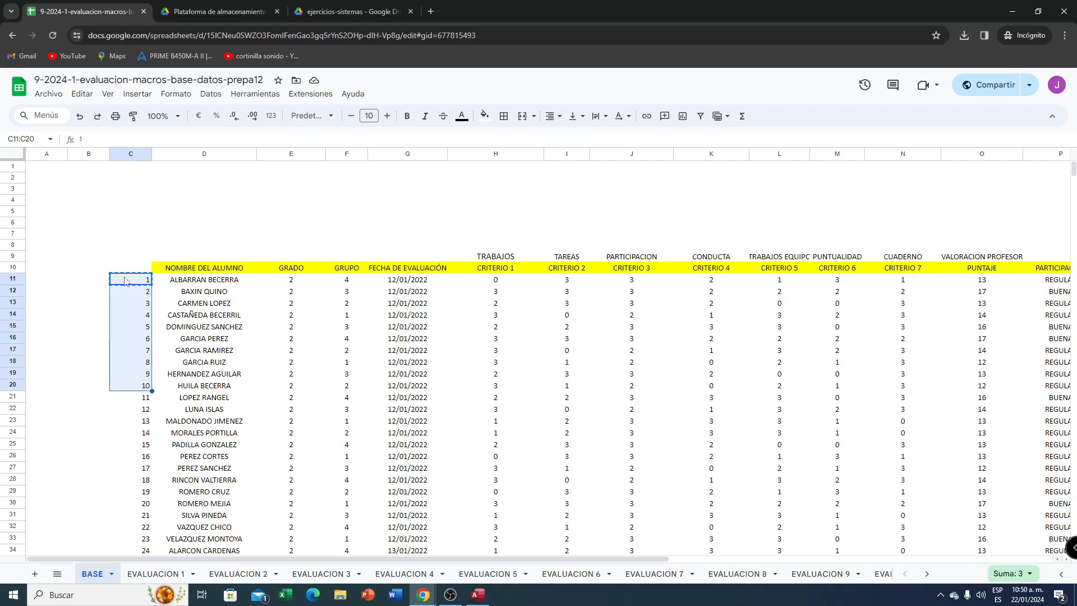
pyautogui.hotkey('shift', 'Down')
pyautogui.hotkey('shift', 'Down')
pyautogui.hotkey('shift', 'Down')
pyautogui.hotkey('shift', 'Down')
pyautogui.hotkey('shift', 'Down')
pyautogui.hotkey('shift', 'Down')
pyautogui.hotkey('shift', 'Down')
pyautogui.hotkey('shift', 'Down')
pyautogui.hotkey('shift', 'Down')
pyautogui.hotkey('shift', 'Down')
pyautogui.hotkey('shift', 'Down')
pyautogui.hotkey('shift', 'Down')
pyautogui.hotkey('shift', 'Down')
pyautogui.hotkey('shift', 'Down')
pyautogui.hotkey('shift', 'Down')
pyautogui.hotkey('shift', 'Down')
pyautogui.hotkey('shift', 'Down')
pyautogui.hotkey('shift', 'Down')
pyautogui.hotkey('shift', 'Down')
pyautogui.hotkey('shift', 'Down')
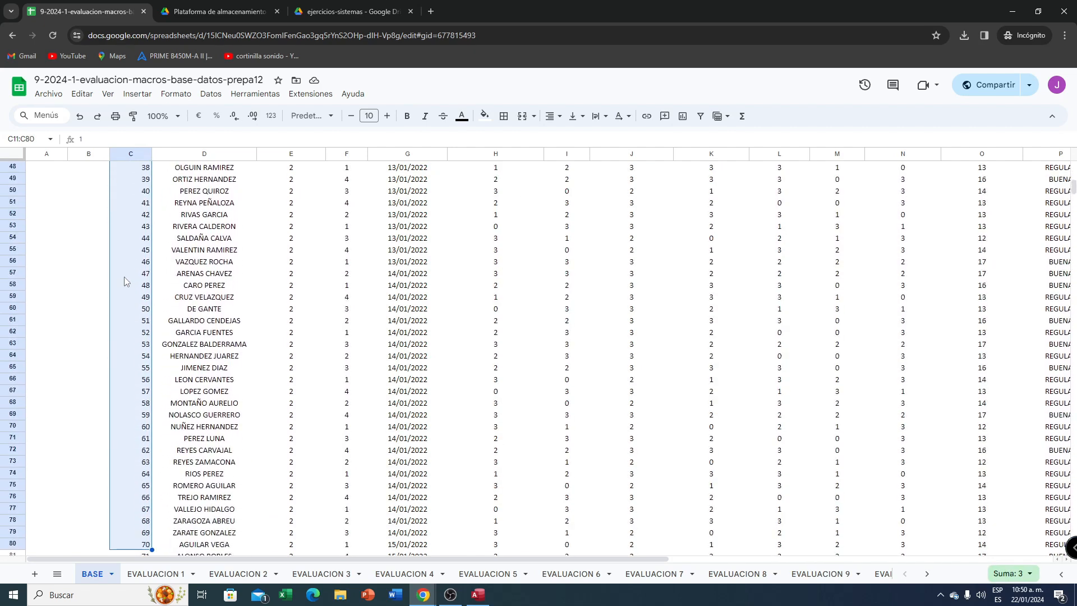
pyautogui.hotkey('shift', 'Down')
pyautogui.hotkey('shift', 'Down')
pyautogui.hotkey('shift', 'Down')
pyautogui.hotkey('shift', 'Down')
pyautogui.hotkey('shift', 'Down')
pyautogui.hotkey('shift', 'Down')
pyautogui.hotkey('shift', 'Down')
pyautogui.hotkey('shift', 'Down')
pyautogui.hotkey('shift', 'Down')
pyautogui.hotkey('shift', 'Down')
pyautogui.hotkey('shift', 'Down')
pyautogui.hotkey('shift', 'Down')
pyautogui.hotkey('shift', 'Down')
pyautogui.hotkey('shift', 'Down')
pyautogui.hotkey('shift', 'Down')
pyautogui.hotkey('shift', 'Down')
pyautogui.hotkey('shift', 'Down')
pyautogui.hotkey('shift', 'Down')
pyautogui.hotkey('shift', 'Down')
pyautogui.hotkey('shift', 'Down')
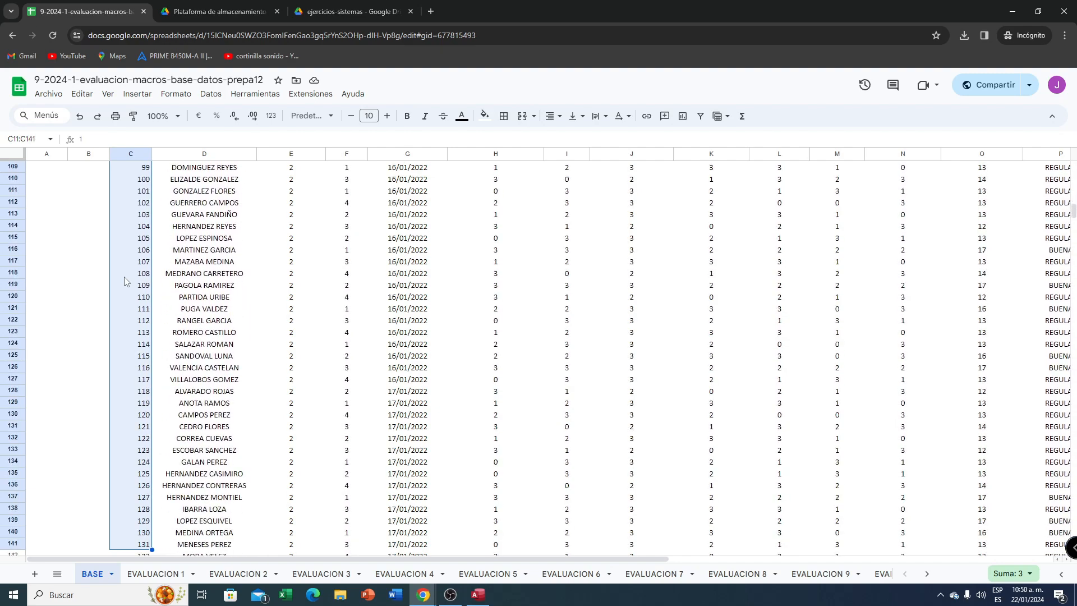
pyautogui.hotkey('shift', 'Down')
pyautogui.hotkey('shift', 'Down')
pyautogui.hotkey('shift', 'Down')
pyautogui.hotkey('shift', 'Down')
pyautogui.hotkey('shift', 'Down')
pyautogui.hotkey('shift', 'Down')
pyautogui.hotkey('shift', 'Down')
pyautogui.hotkey('shift', 'Down')
pyautogui.hotkey('shift', 'Down')
pyautogui.hotkey('shift', 'Down')
pyautogui.hotkey('shift', 'Down')
pyautogui.hotkey('shift', 'Down')
pyautogui.hotkey('shift', 'Down')
pyautogui.hotkey('shift', 'Down')
pyautogui.hotkey('shift', 'Down')
pyautogui.hotkey('shift', 'Down')
pyautogui.hotkey('shift', 'Down')
pyautogui.hotkey('shift', 'Down')
pyautogui.hotkey('shift', 'Down')
pyautogui.hotkey('shift', 'Down')
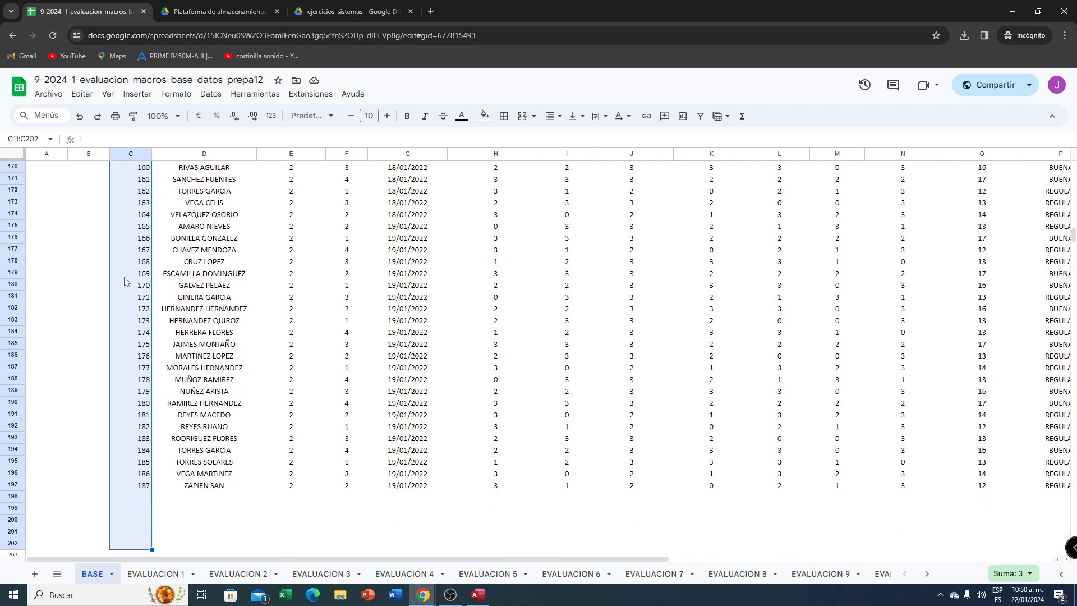
pyautogui.hotkey('shift', 'Up')
pyautogui.hotkey('shift', 'Up')
pyautogui.hotkey('shift', 'Up')
pyautogui.hotkey('shift', 'Up')
pyautogui.hotkey('shift', 'Up')
pyautogui.hotkey('shift', 'Up')
pyautogui.hotkey('shift', 'Up')
pyautogui.hotkey('shift', 'Up')
pyautogui.hotkey('shift', 'Up')
pyautogui.hotkey('shift', 'Up')
pyautogui.hotkey('shift', 'Up')
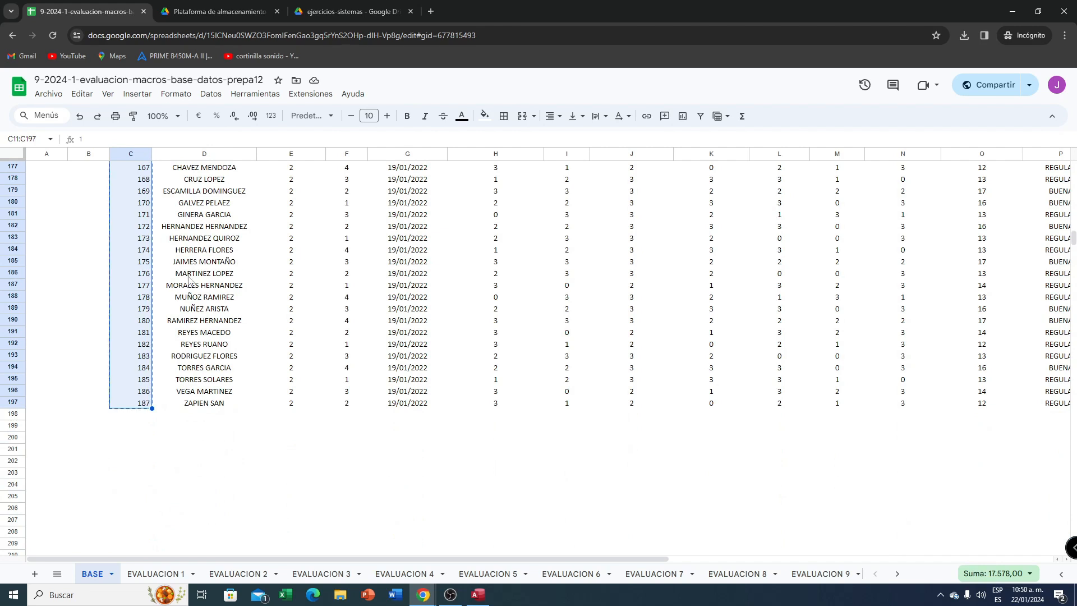
pyautogui.rightClick(131, 301)
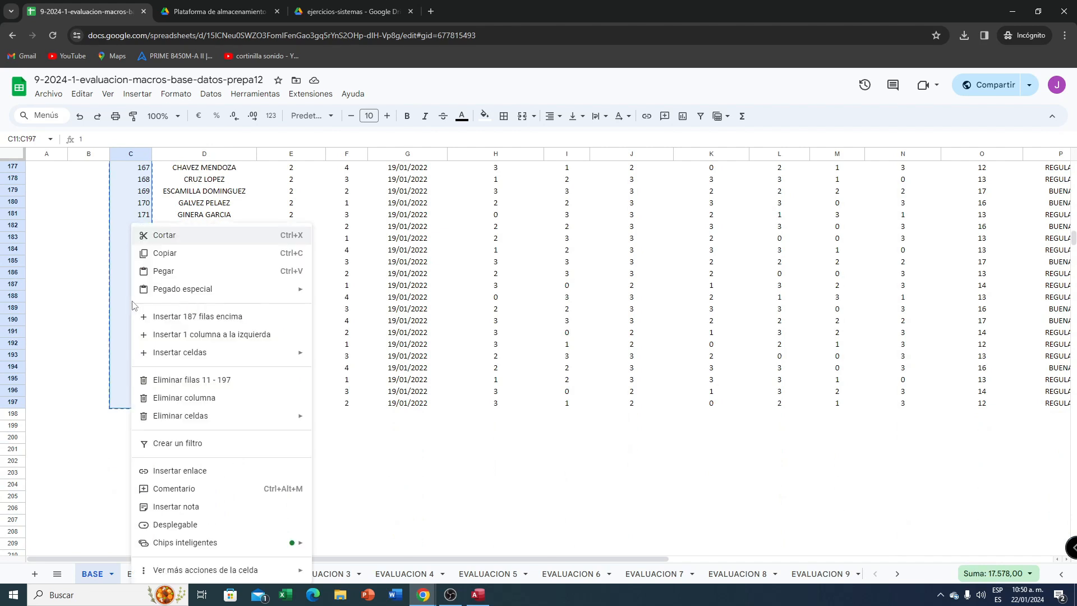
pyautogui.click(164, 253)
# - Switch to Access and paste the copied student numbers into the Id field of the BASE table, confirming the paste
pyautogui.click(476, 595)
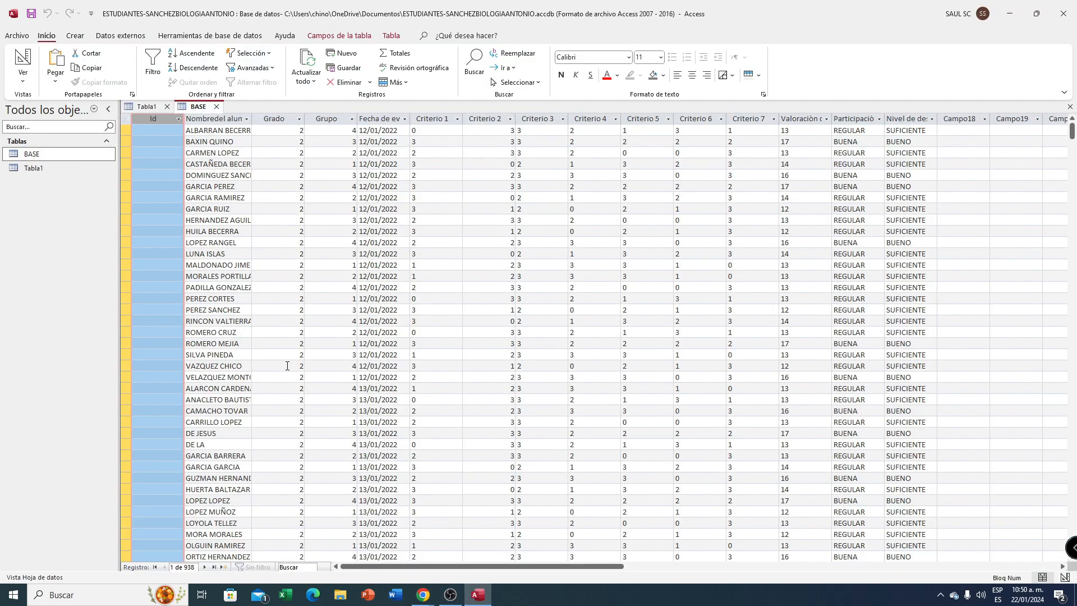
pyautogui.click(154, 130)
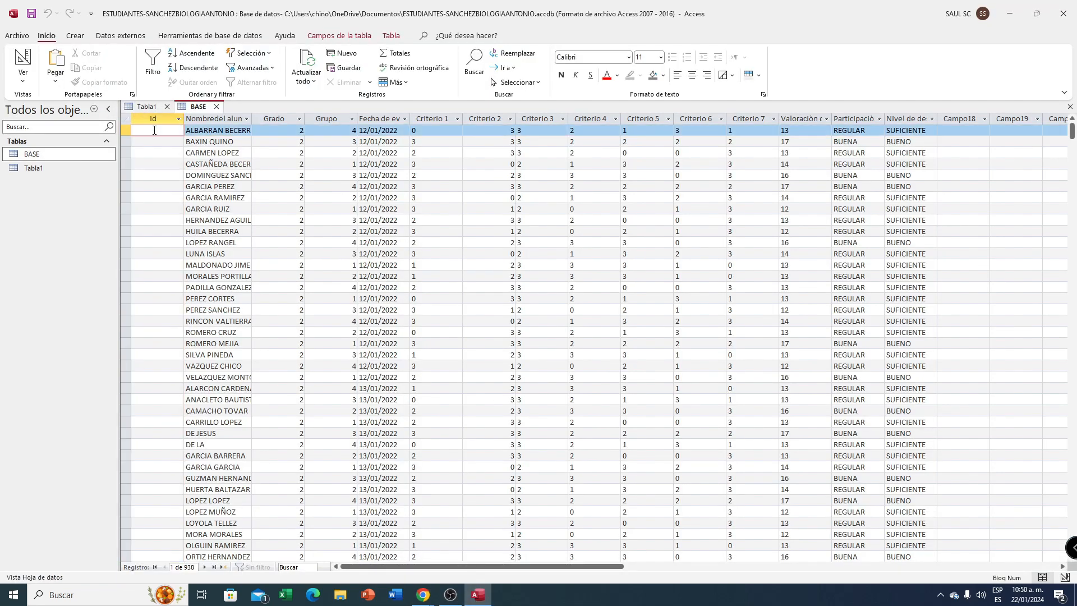
pyautogui.click(152, 120)
pyautogui.rightClick(153, 128)
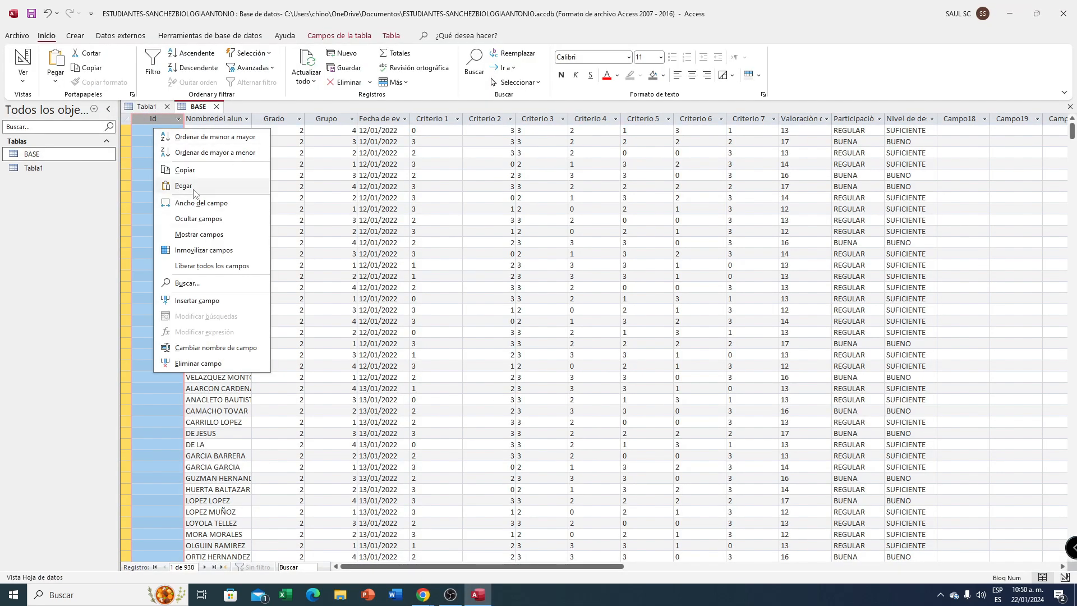
pyautogui.click(184, 185)
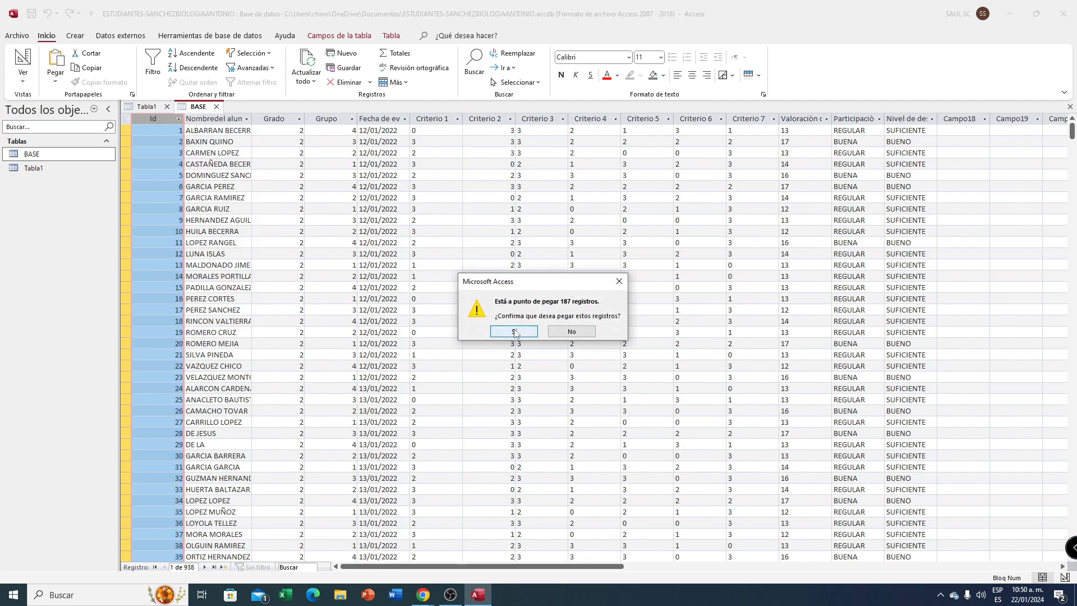
pyautogui.click(514, 332)
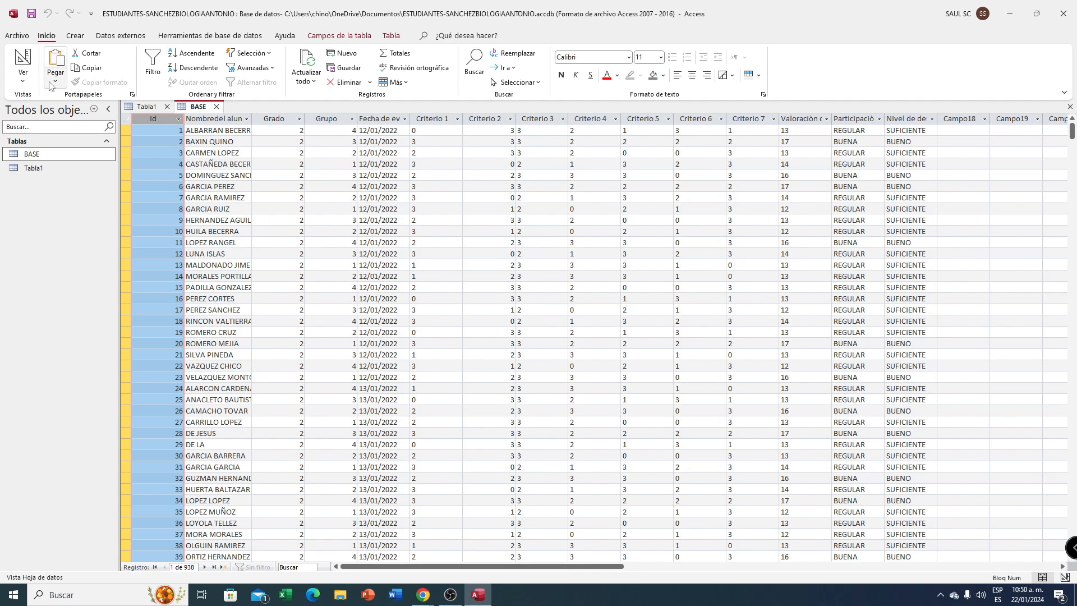
# - Check the BASE table's fields in Design view, then save the table and return to Datasheet view
pyautogui.click(23, 59)
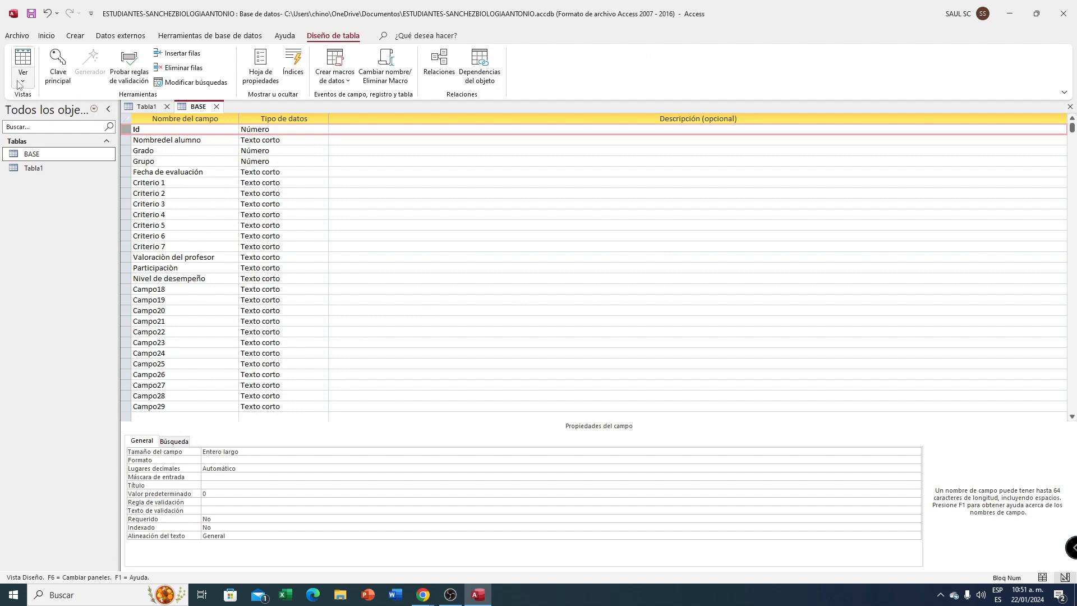
pyautogui.click(23, 78)
pyautogui.click(60, 104)
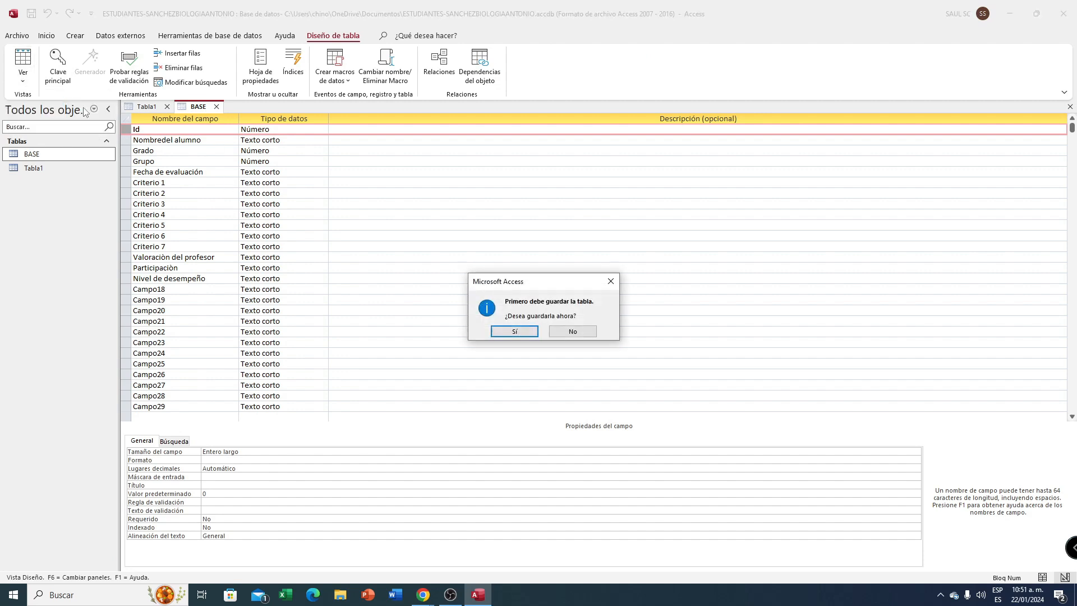
pyautogui.click(518, 331)
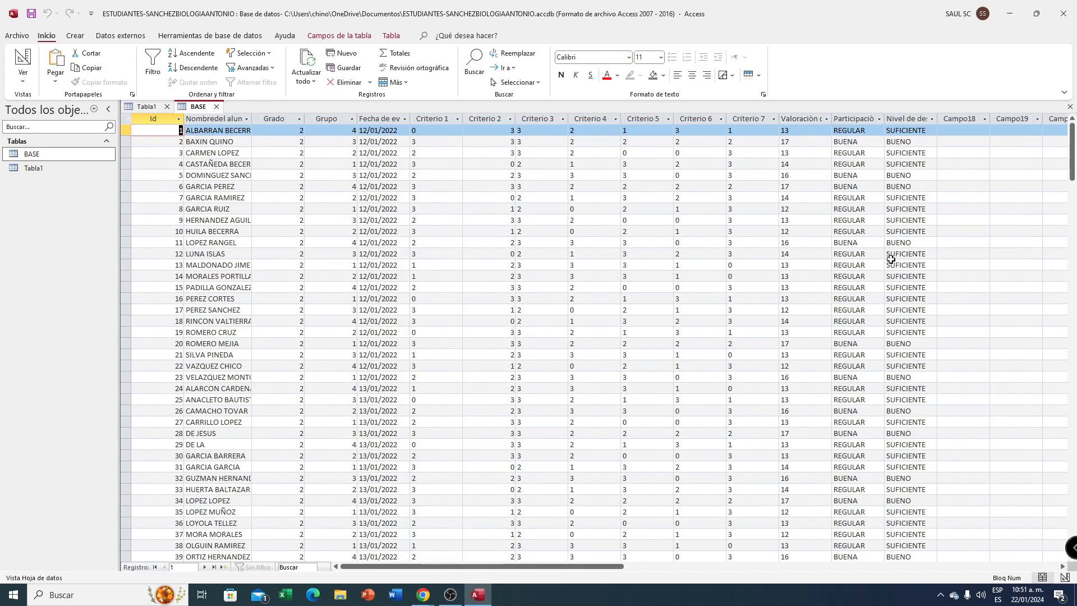
# - Permanently delete the empty fields Campo18 through Campo29 from the BASE table
pyautogui.moveTo(532, 566); pyautogui.dragTo(665, 567)
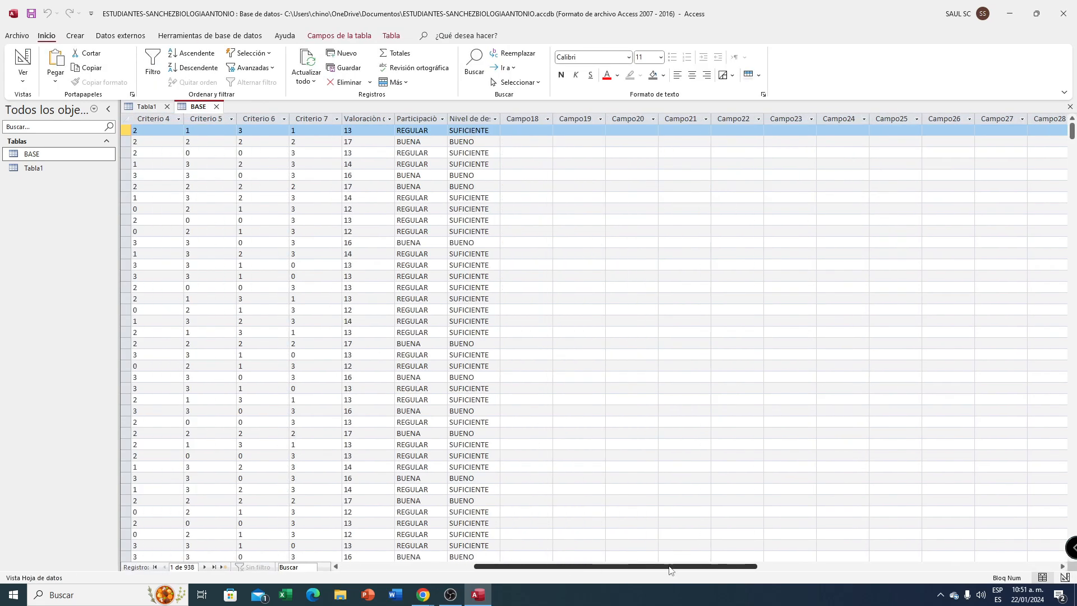
pyautogui.click(524, 119)
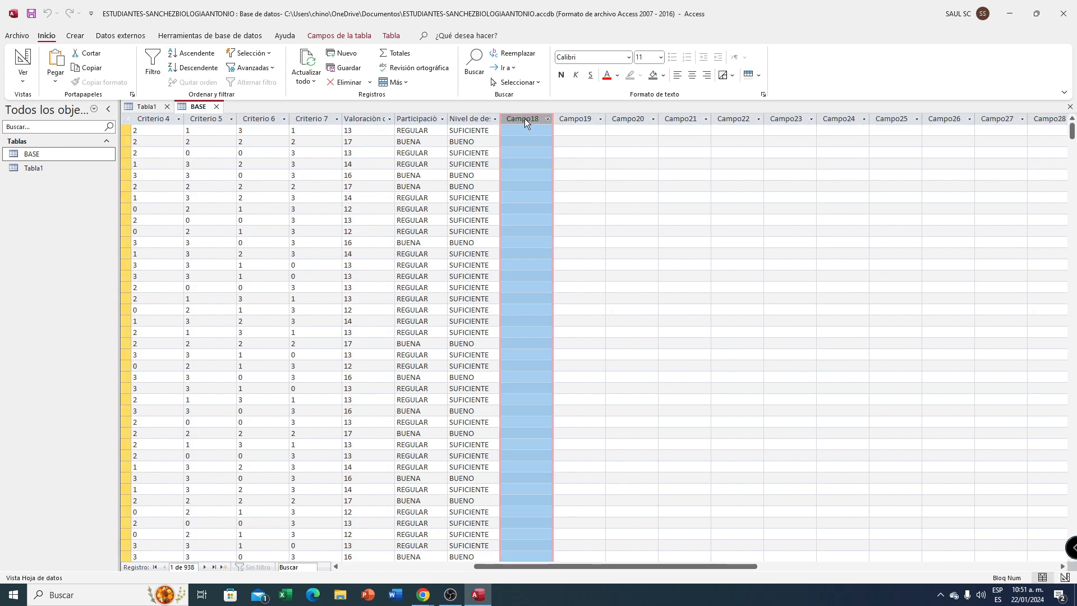
pyautogui.hotkey('shift', 'Right')
pyautogui.hotkey('shift', 'Right')
pyautogui.hotkey('shift', 'Right')
pyautogui.hotkey('shift', 'Right')
pyautogui.hotkey('shift', 'Right')
pyautogui.hotkey('shift', 'Right')
pyautogui.hotkey('shift', 'Right')
pyautogui.hotkey('shift', 'Right')
pyautogui.hotkey('shift', 'Right')
pyautogui.hotkey('shift', 'Right')
pyautogui.hotkey('shift', 'Right')
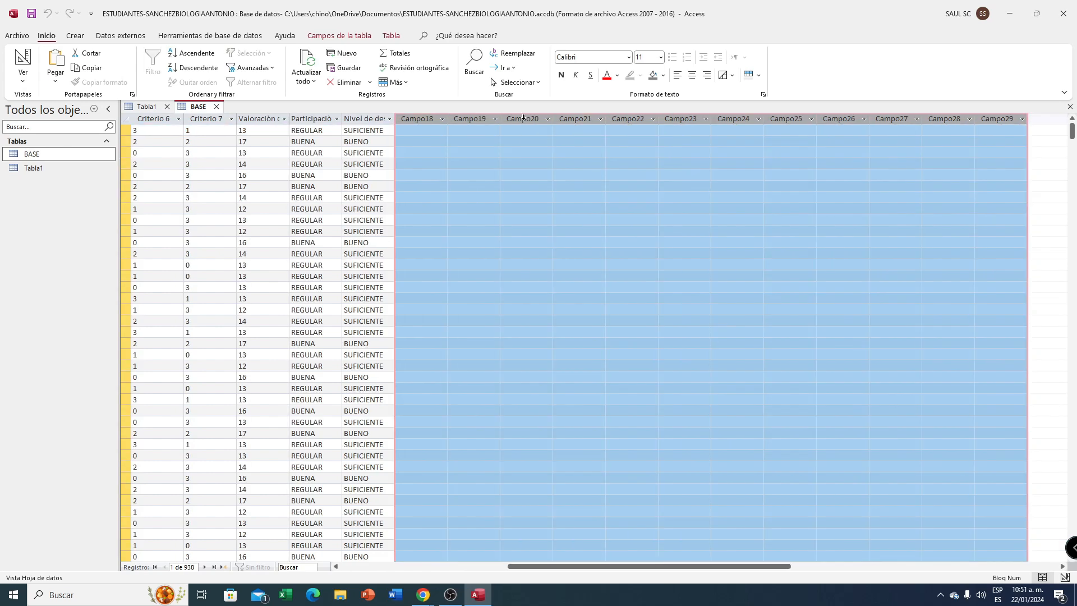
pyautogui.click(345, 83)
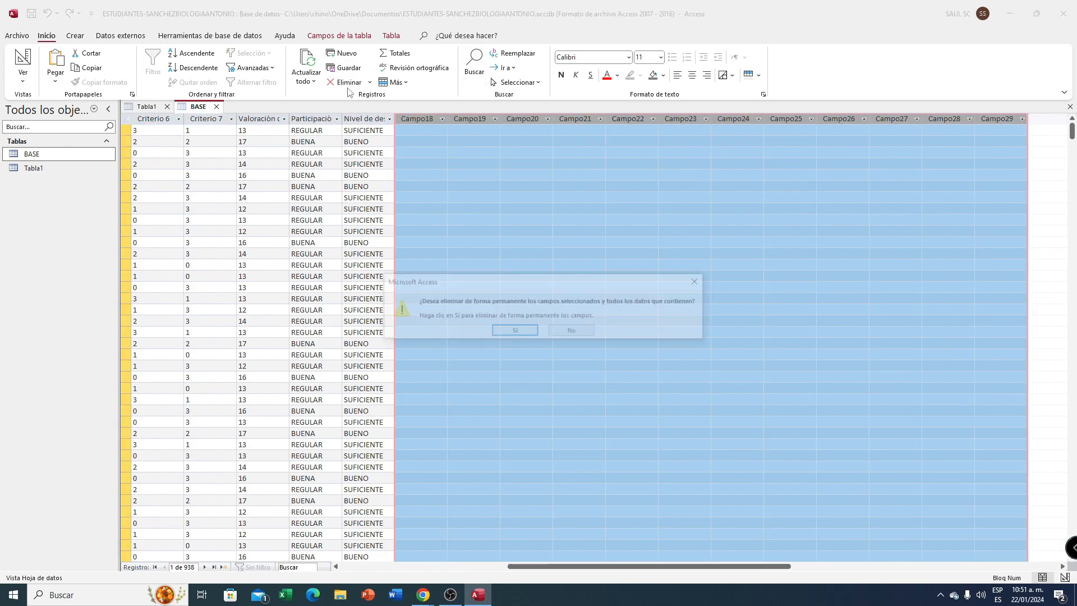
pyautogui.click(514, 332)
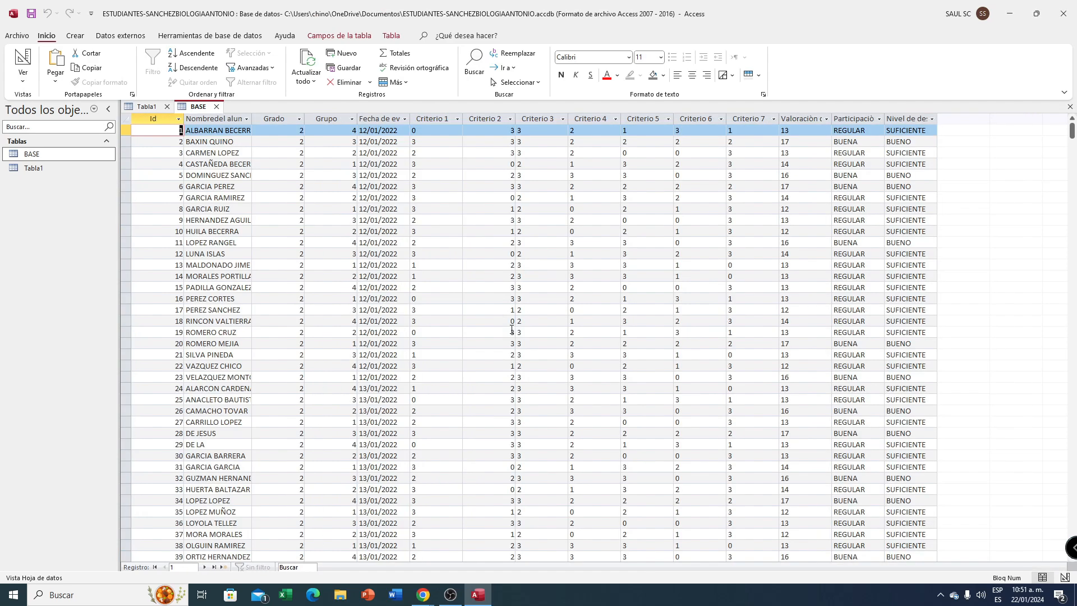
# - Show the BASE table in Design view and check the data type of its Id field
pyautogui.click(908, 116)
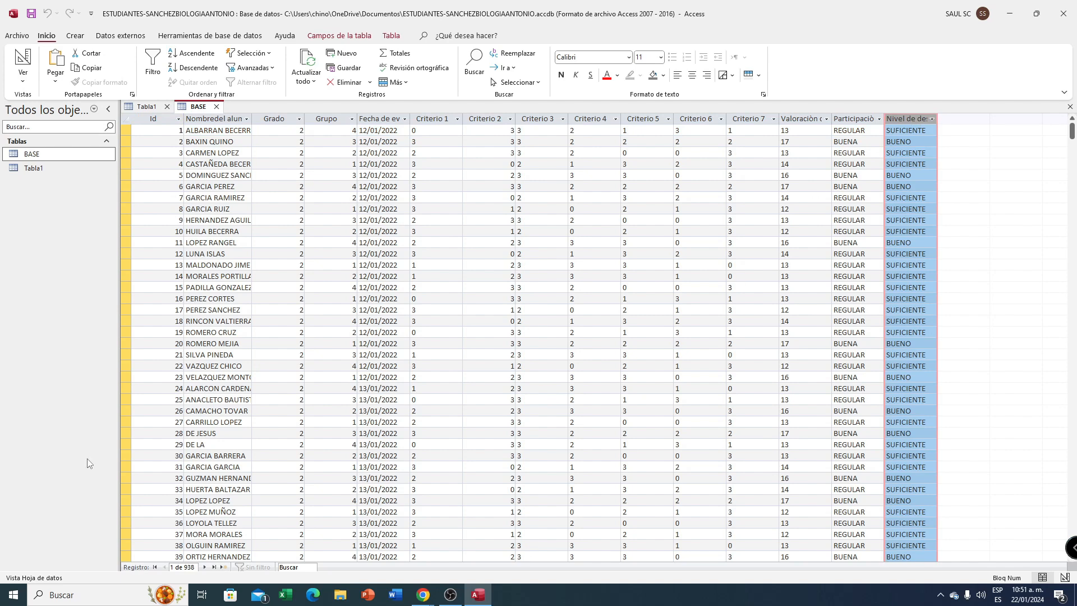
pyautogui.click(23, 71)
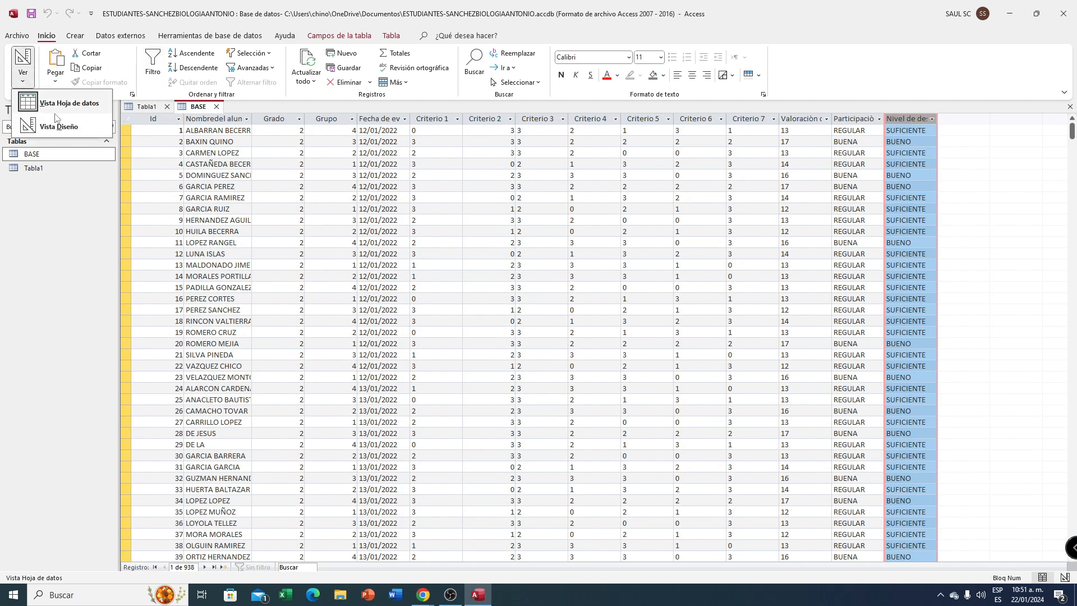
pyautogui.click(57, 127)
pyautogui.click(23, 72)
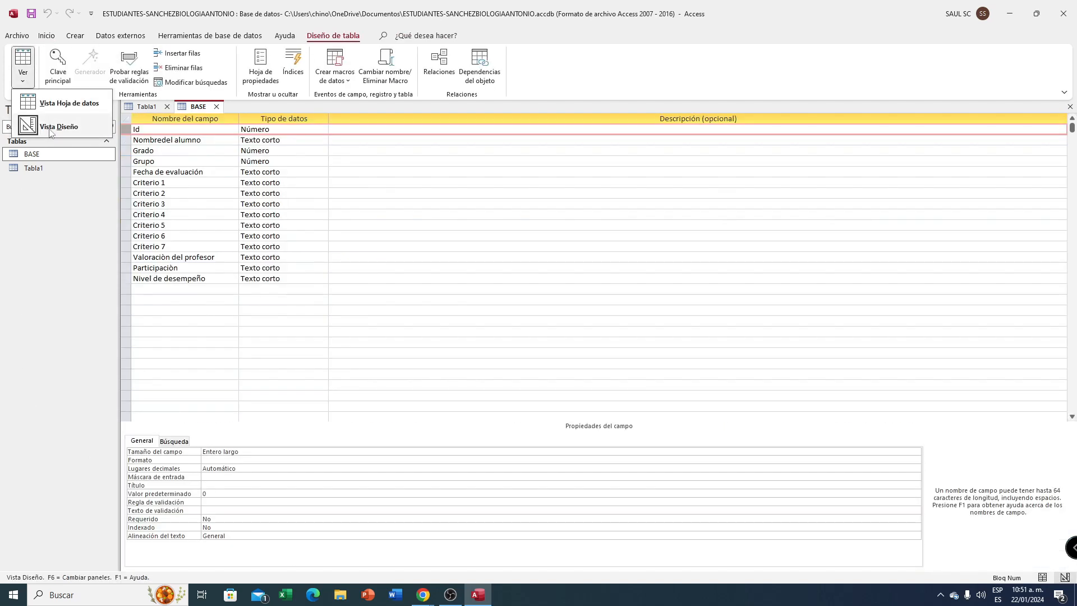
pyautogui.click(50, 131)
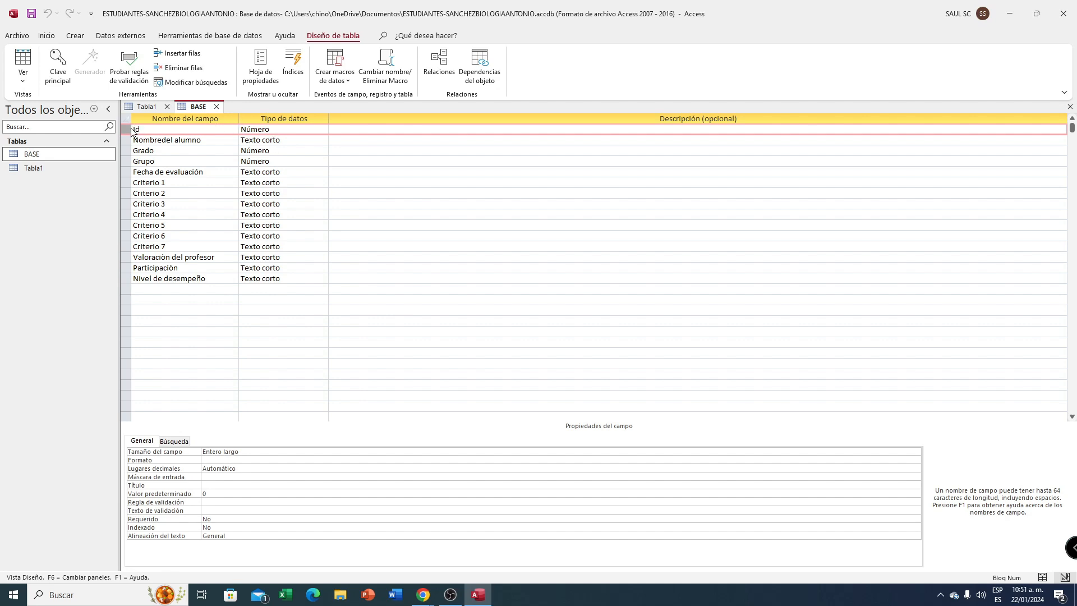
pyautogui.click(303, 129)
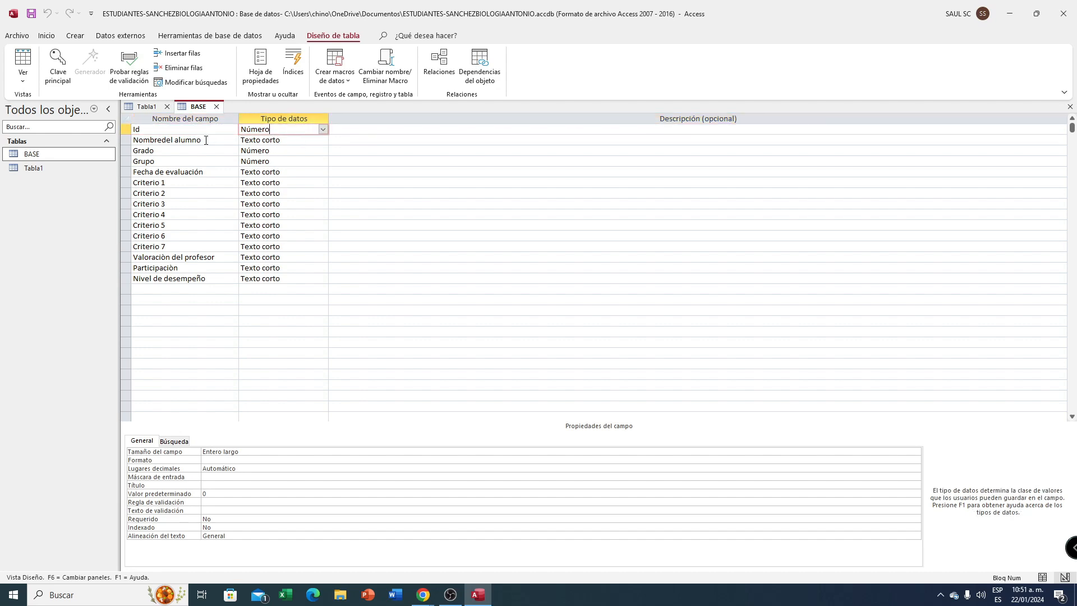
# - Correct the student name field's name to "Nombre del alumno" and set its data type to Texto largo
pyautogui.click(163, 139)
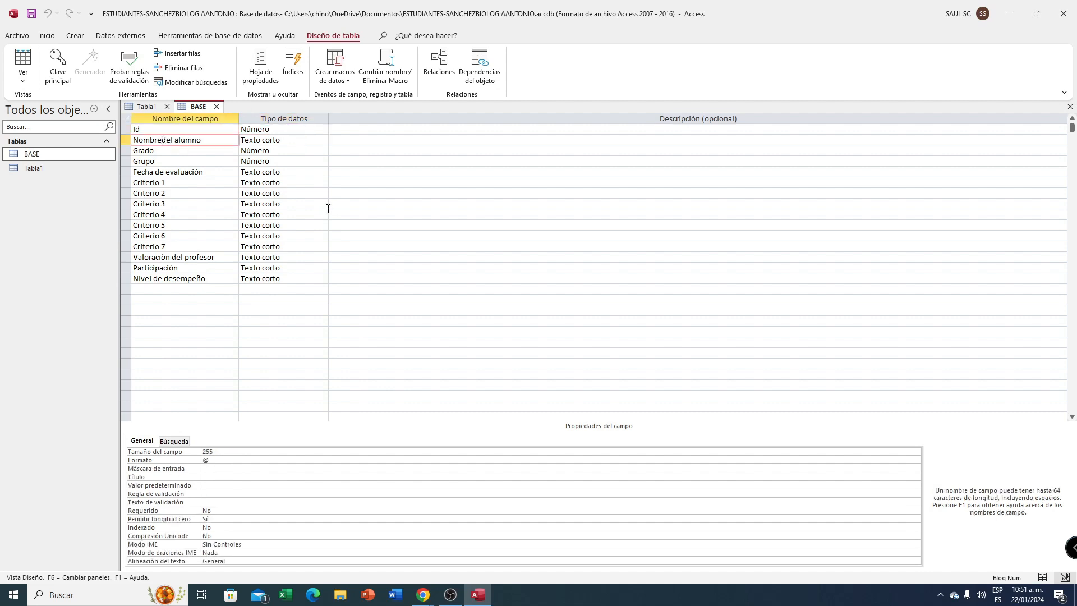
pyautogui.click(297, 139)
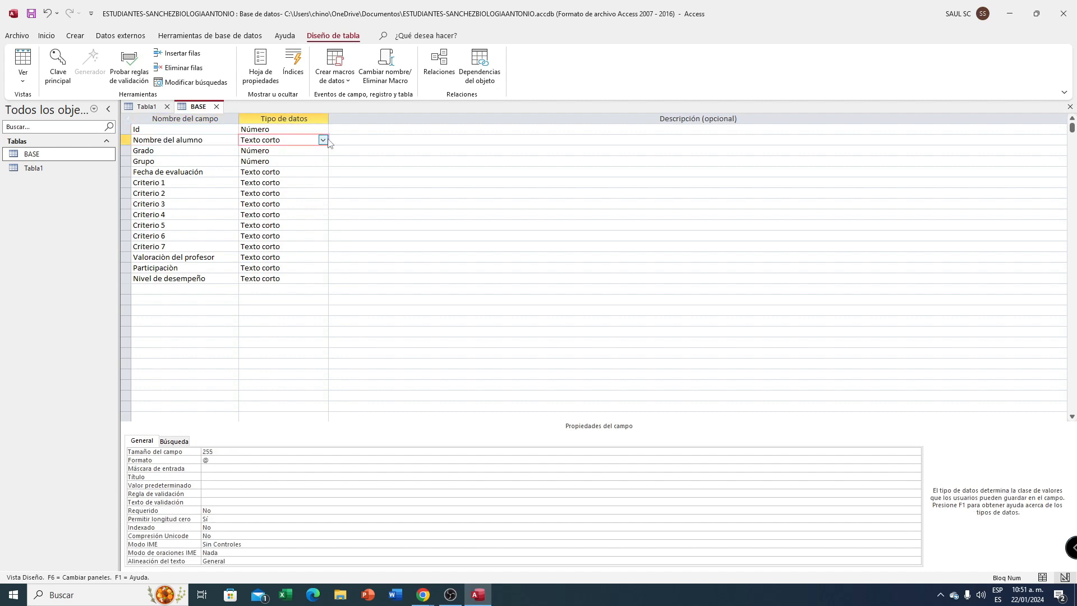
pyautogui.click(323, 140)
pyautogui.click(306, 160)
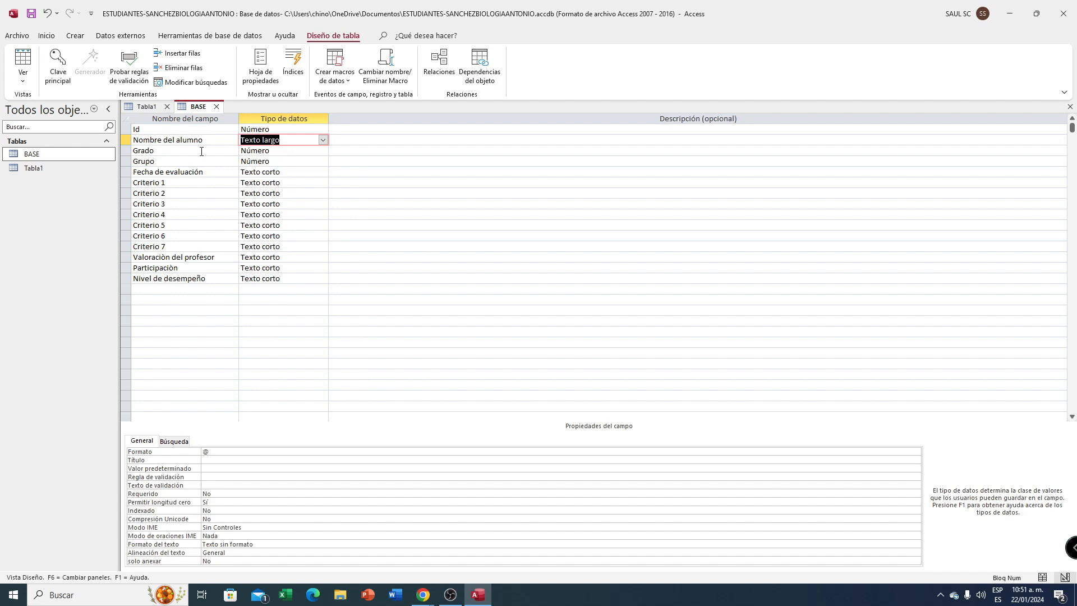
# - Check the data types of Grado and Grupo and set Fecha de evaluación to Fecha/Hora
pyautogui.click(202, 150)
pyautogui.click(287, 151)
pyautogui.click(285, 162)
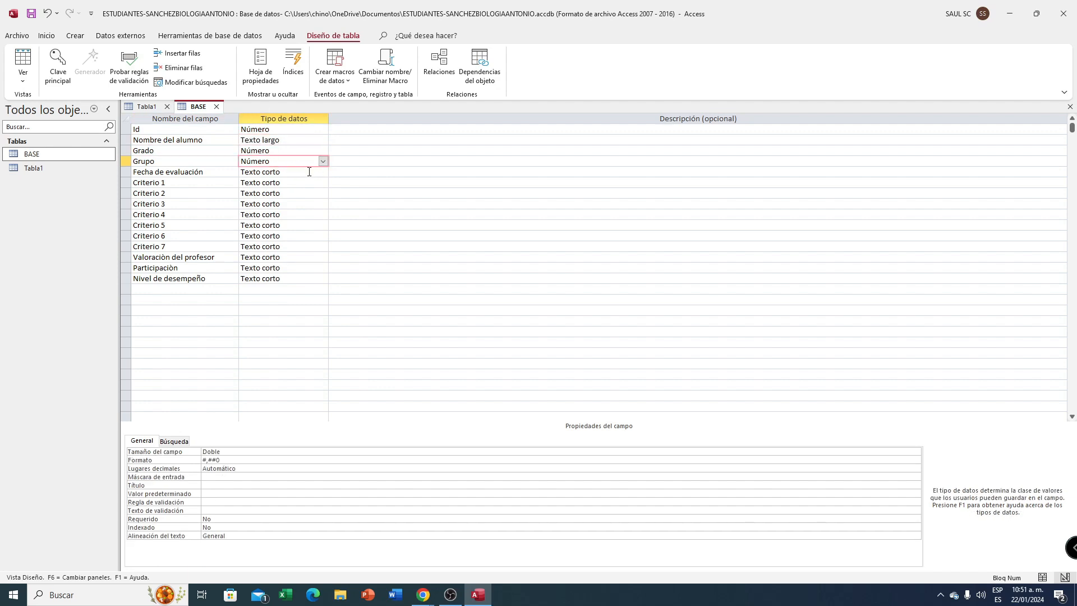
pyautogui.click(308, 171)
pyautogui.click(323, 173)
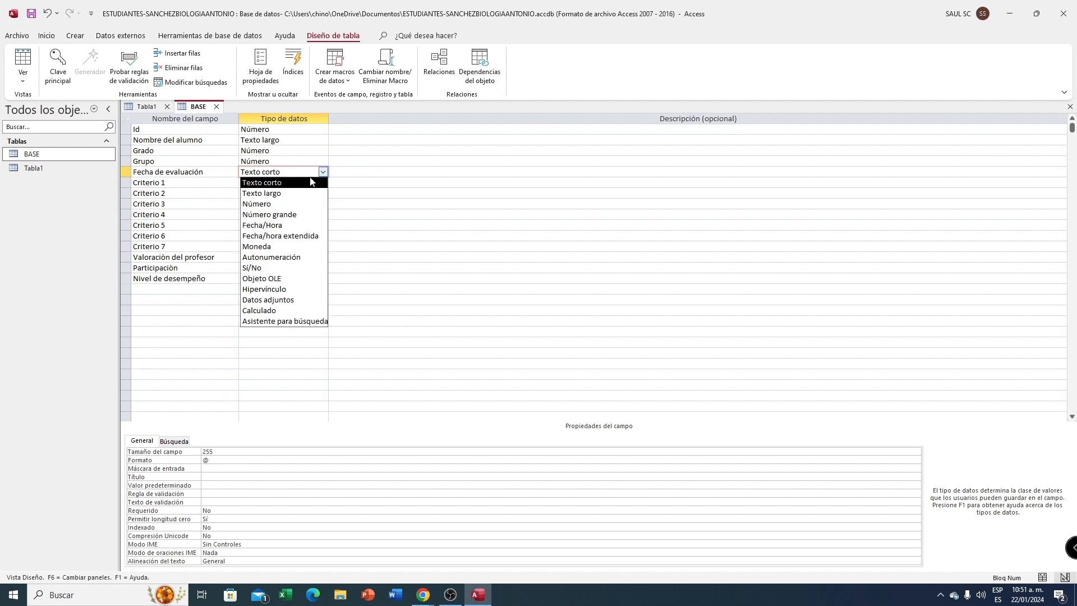
pyautogui.click(281, 225)
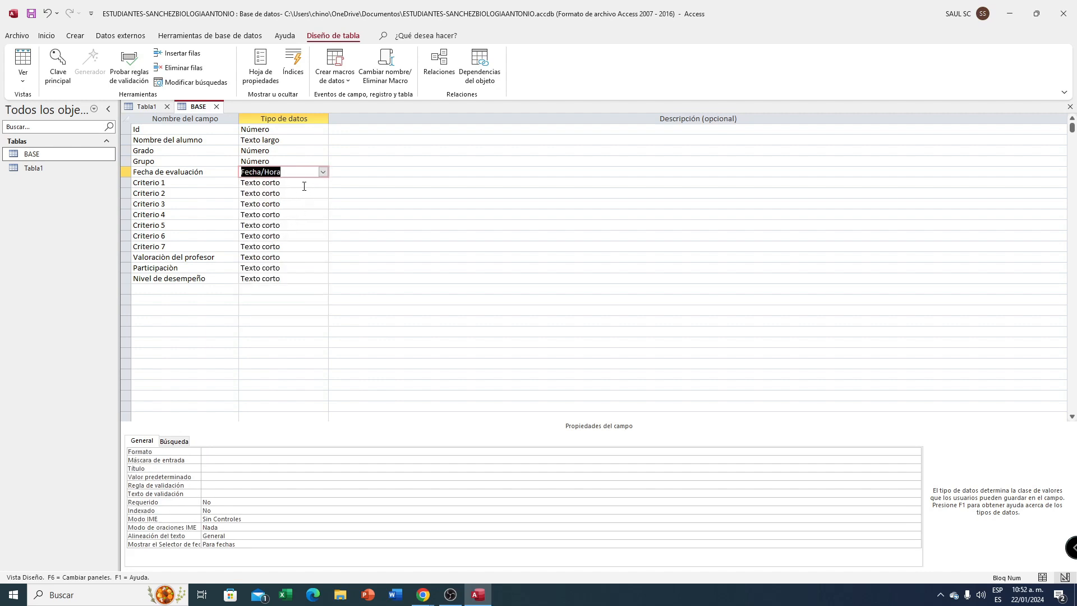
# - Set the data type of the fields Criterio 1, Criterio 2 and Criterio 3 to Número
pyautogui.click(299, 184)
pyautogui.click(323, 182)
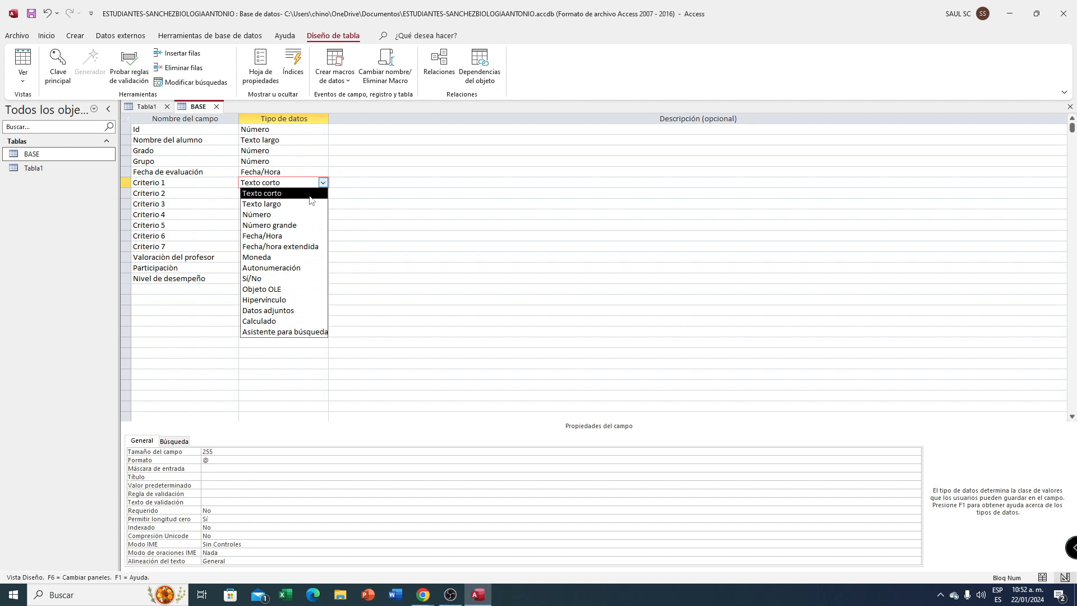
pyautogui.click(280, 214)
pyautogui.click(308, 194)
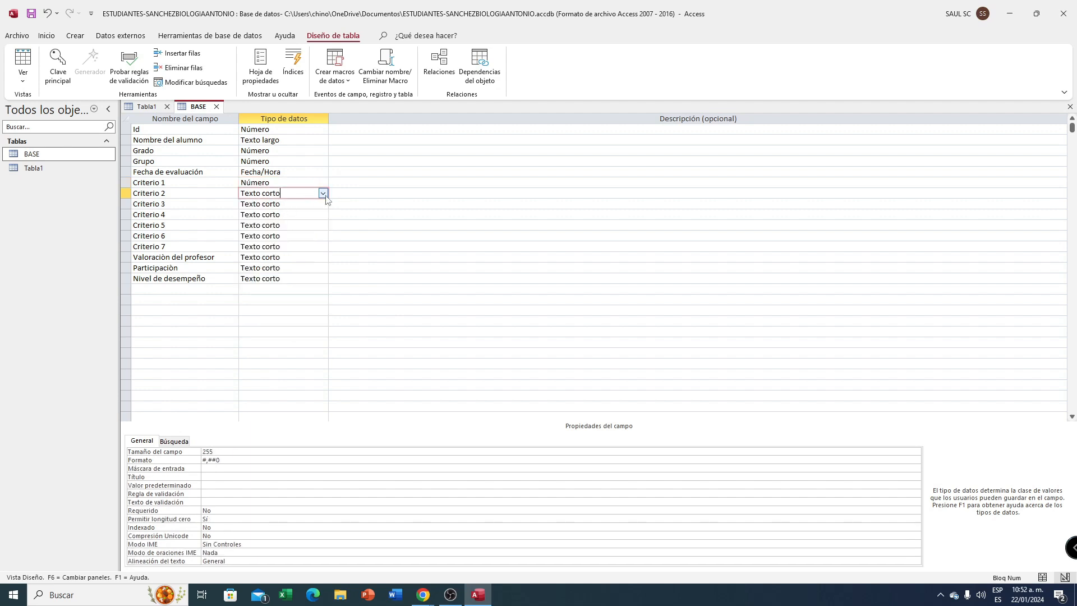
pyautogui.click(323, 193)
pyautogui.click(283, 225)
pyautogui.click(292, 204)
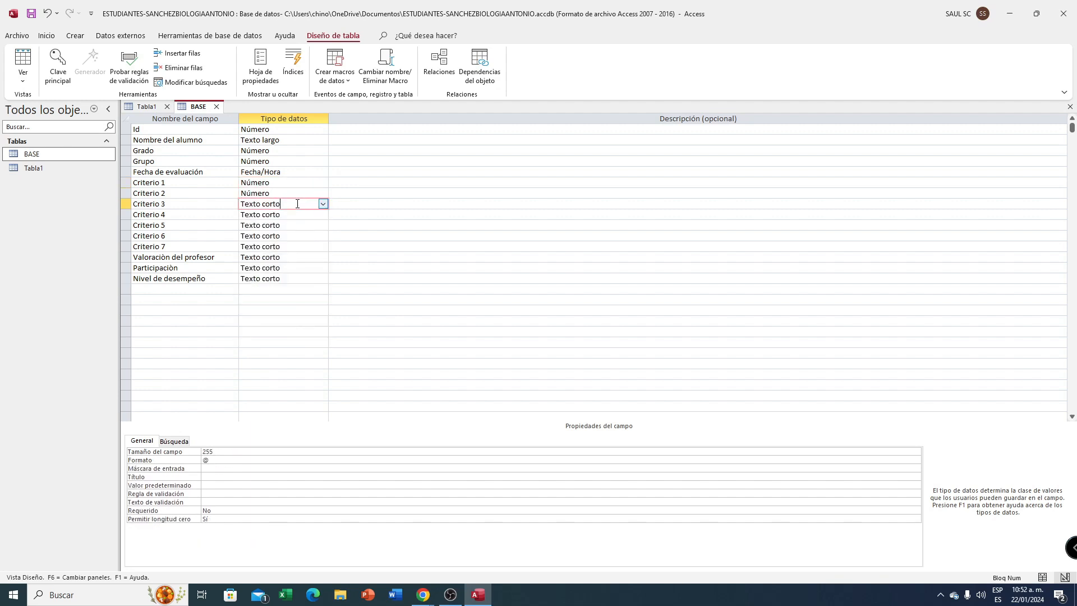
pyautogui.click(322, 204)
pyautogui.click(294, 236)
# - Set the data type of the fields Criterio 4 and Criterio 5 to Número
pyautogui.click(314, 214)
pyautogui.click(323, 215)
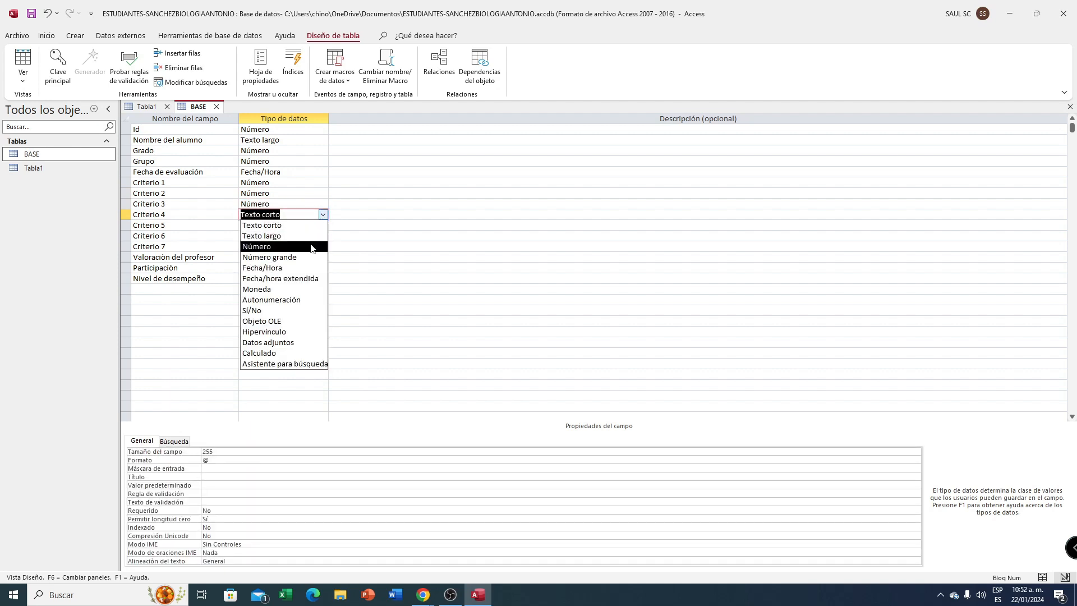
pyautogui.click(310, 247)
pyautogui.click(306, 225)
pyautogui.click(323, 225)
pyautogui.click(297, 257)
# - Set the data type of the fields Criterio 6 and Criterio 7 to Número
pyautogui.click(314, 236)
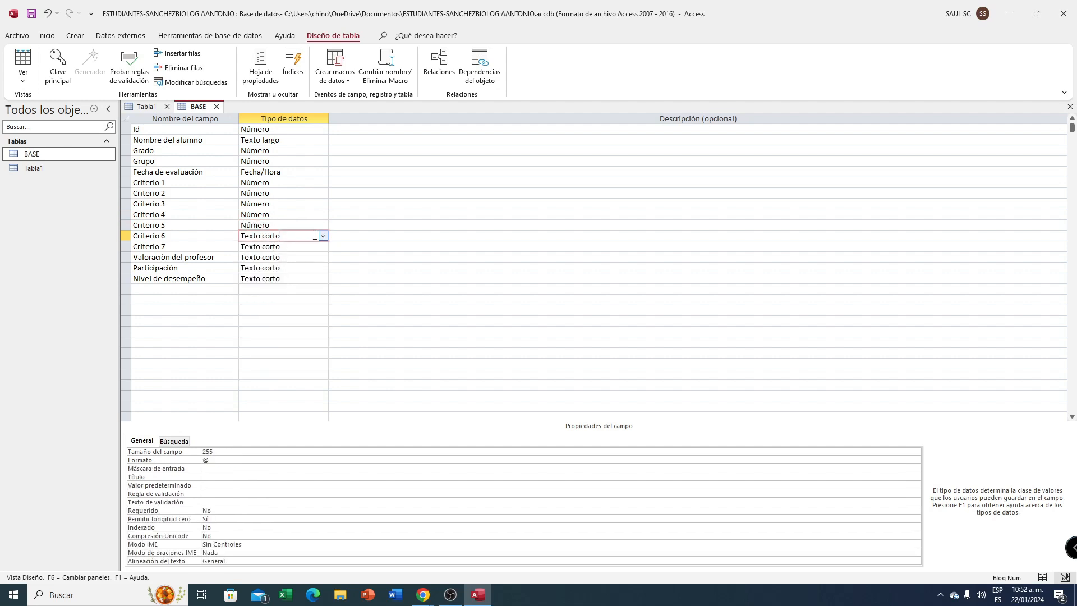
pyautogui.click(324, 236)
pyautogui.click(300, 267)
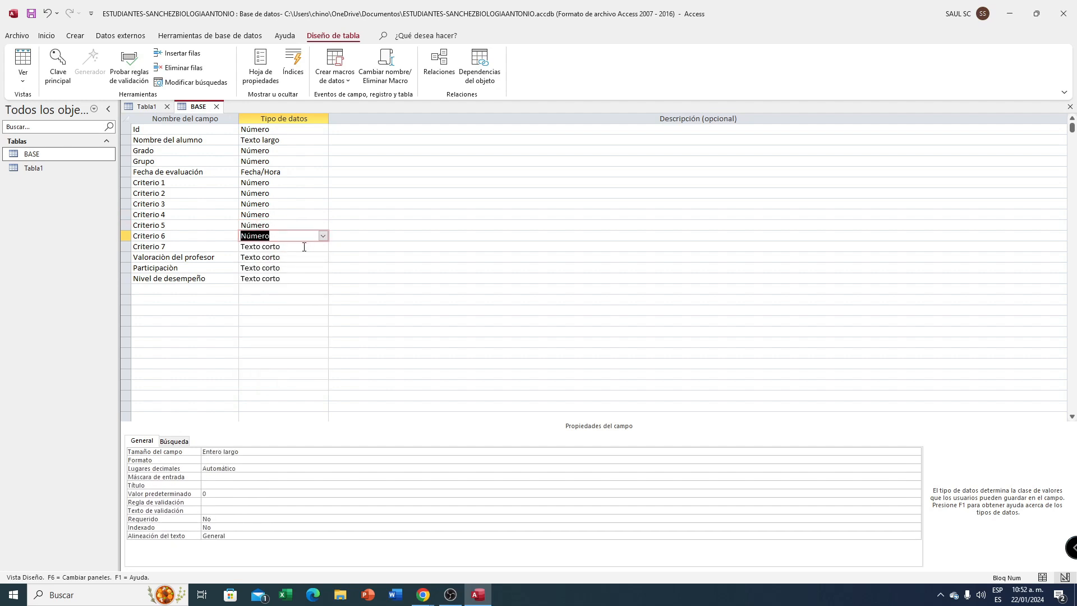
pyautogui.click(318, 246)
pyautogui.click(323, 246)
pyautogui.click(289, 279)
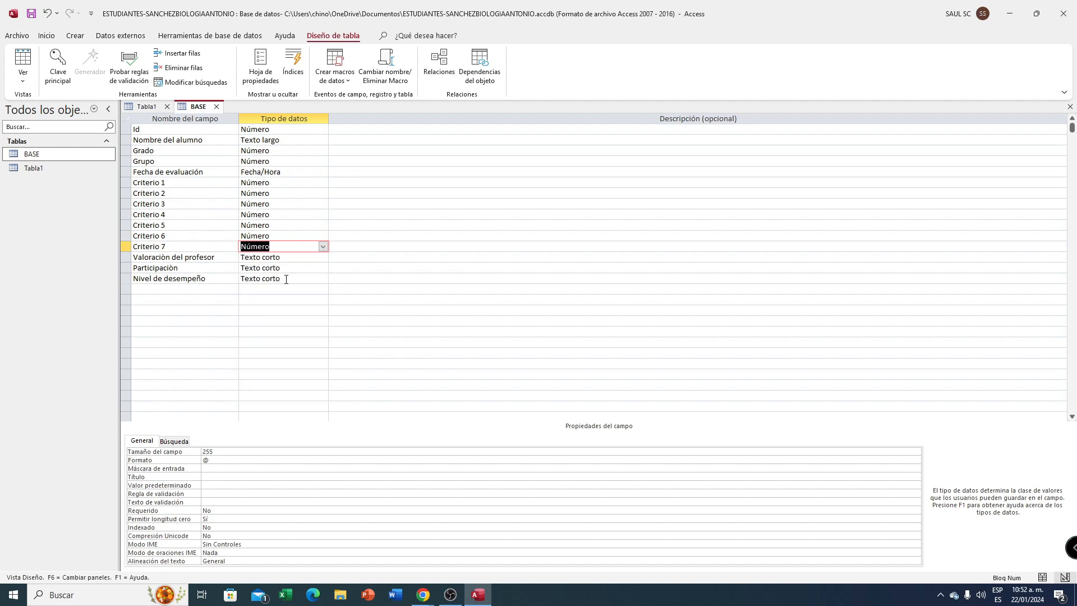
# - Set the data type of Valoraciòn del profesor to Número and check the types of Participaciòn and Nivel de desempeño
pyautogui.click(291, 257)
pyautogui.click(323, 256)
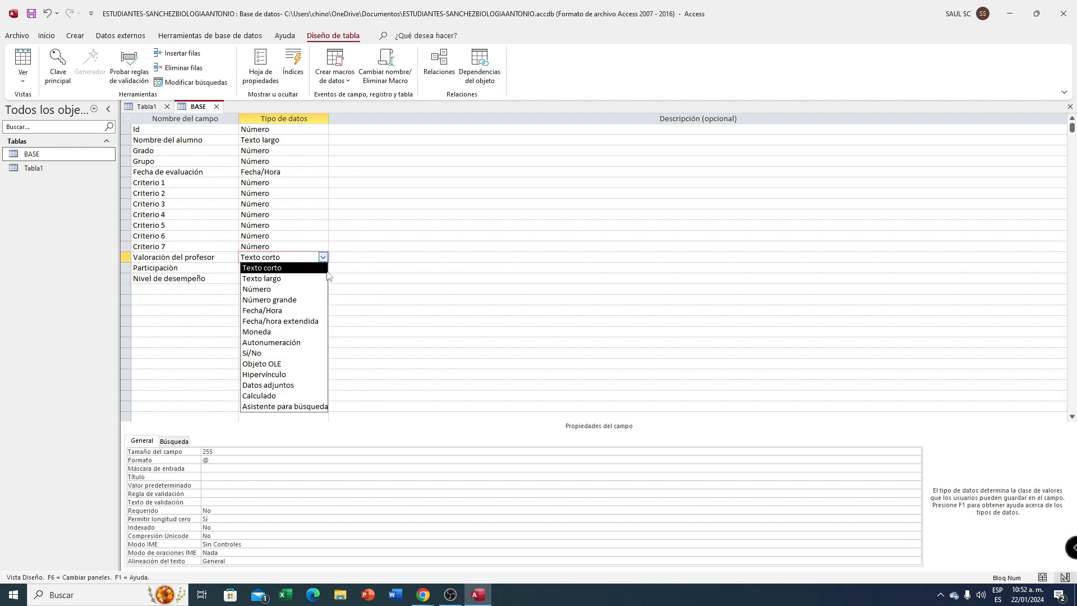
pyautogui.click(278, 290)
pyautogui.click(324, 268)
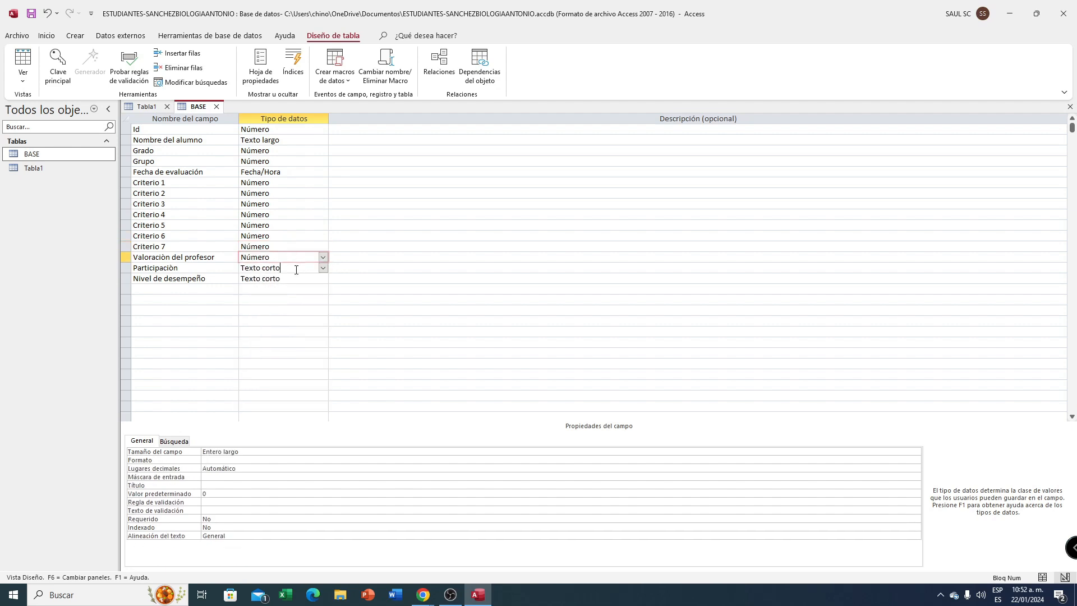
pyautogui.click(315, 278)
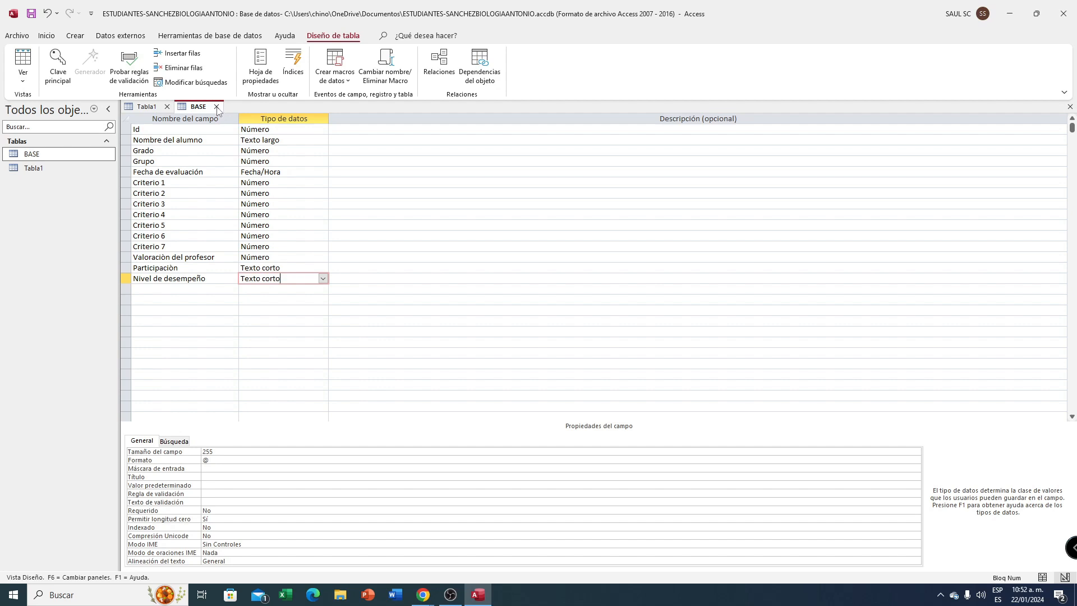
# - Reorder the open tables so BASE comes before Tabla1, and show BASE in Datasheet view
pyautogui.click(25, 82)
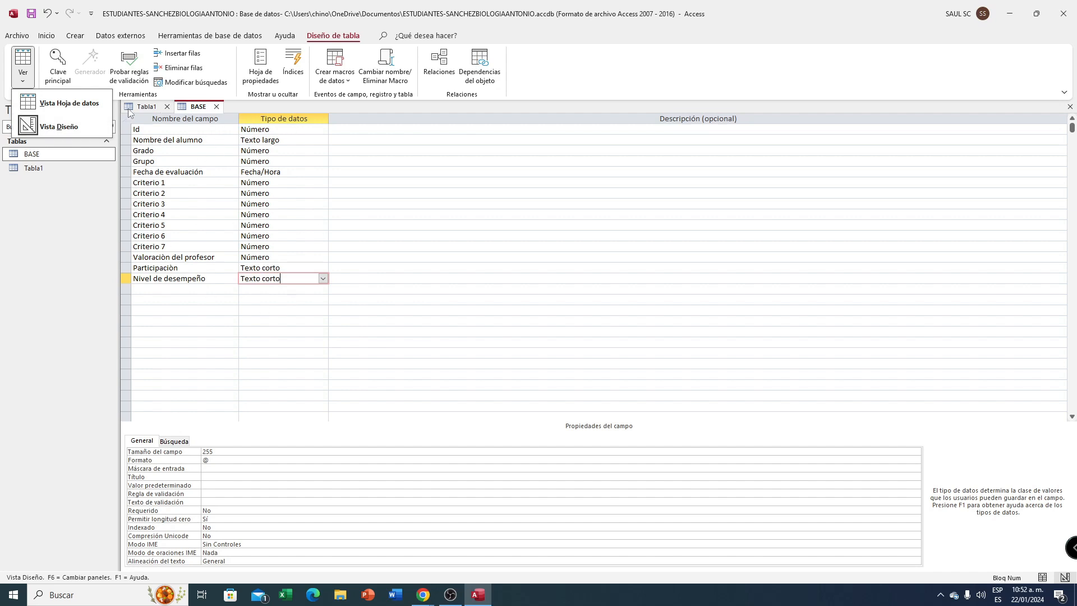
pyautogui.click(147, 108)
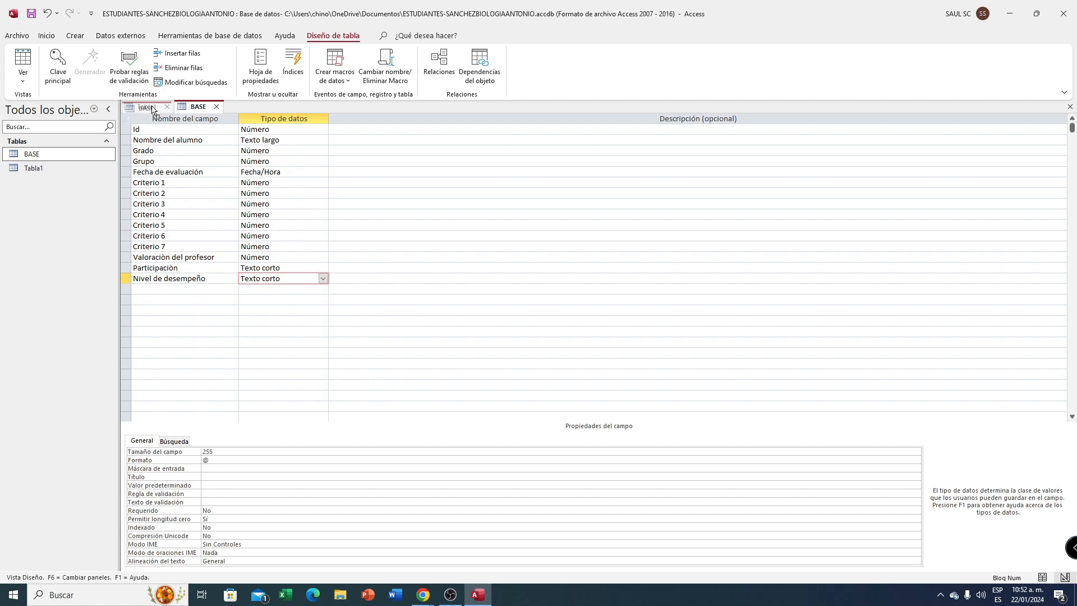
pyautogui.moveTo(153, 108); pyautogui.dragTo(260, 107)
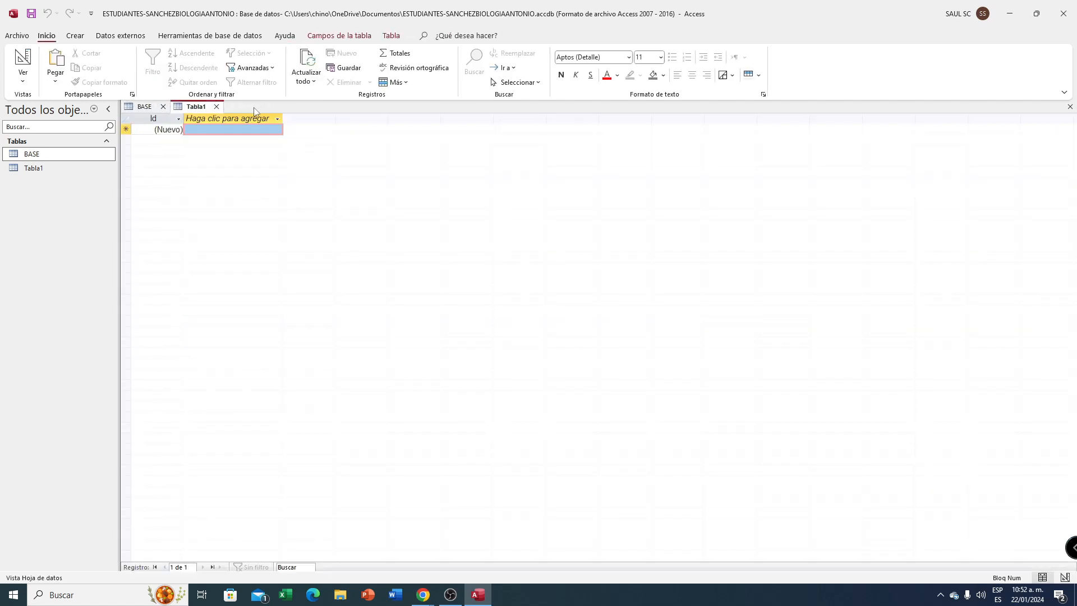
pyautogui.click(147, 111)
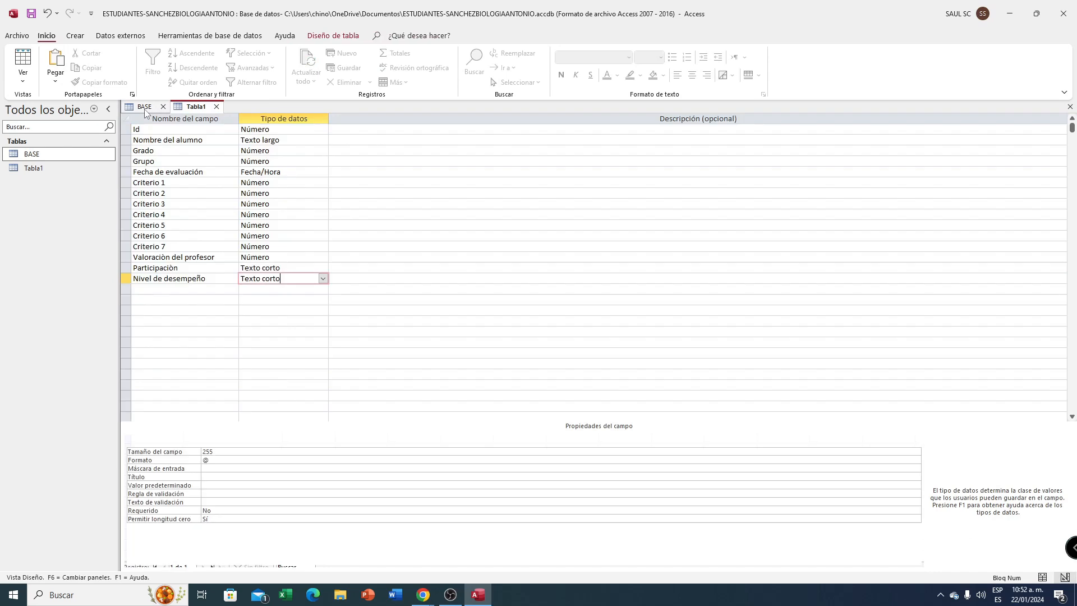
pyautogui.click(196, 107)
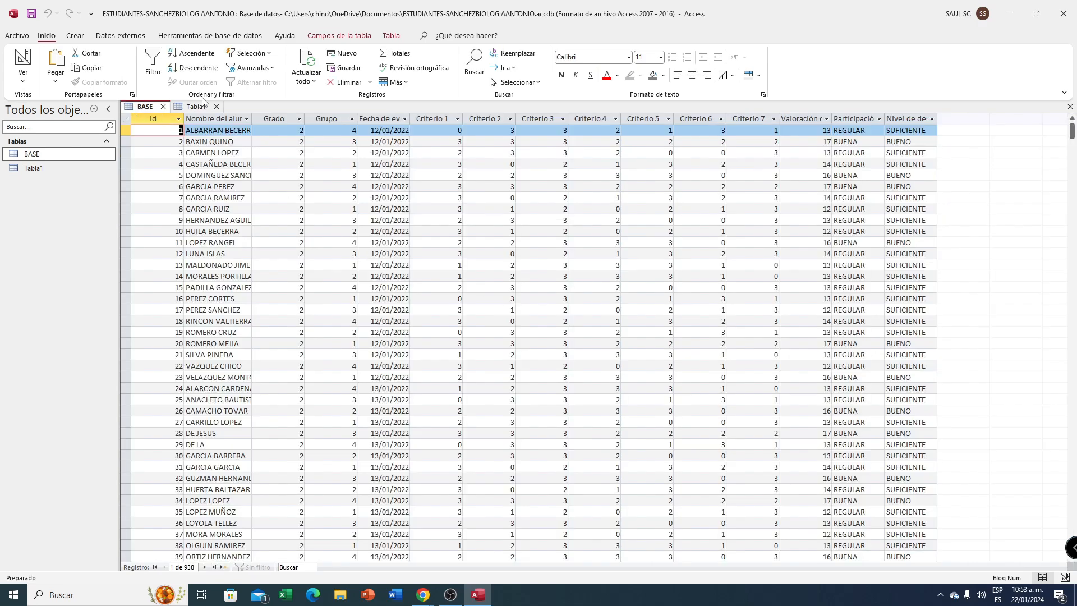
# - Consult the project guide in Chrome, and open Tabla1 in Design view, saving it under the name DATOS
pyautogui.click(197, 107)
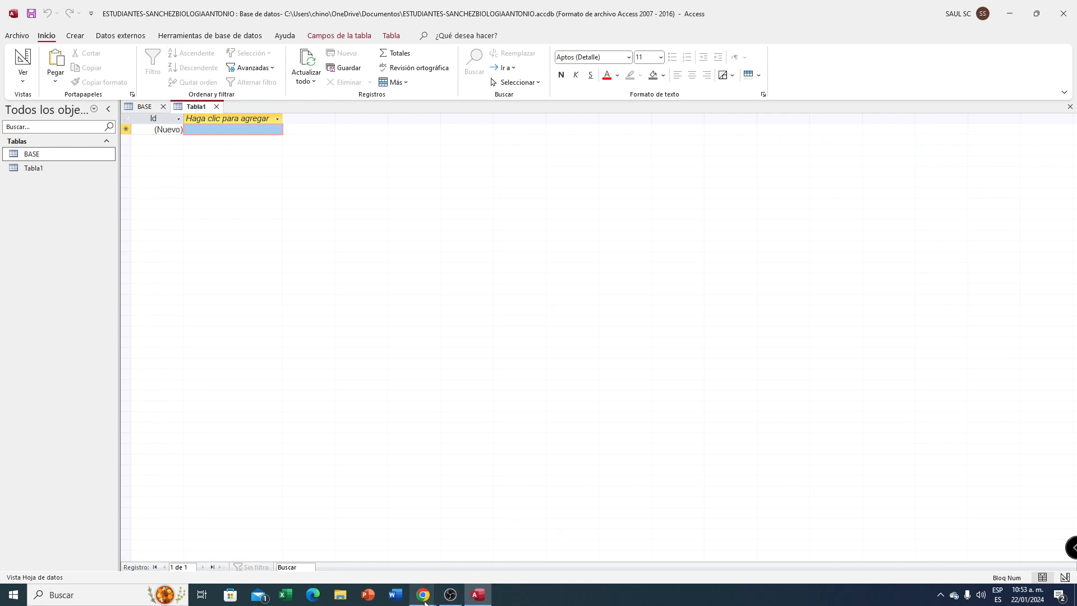
pyautogui.moveTo(425, 603)
pyautogui.click(401, 550)
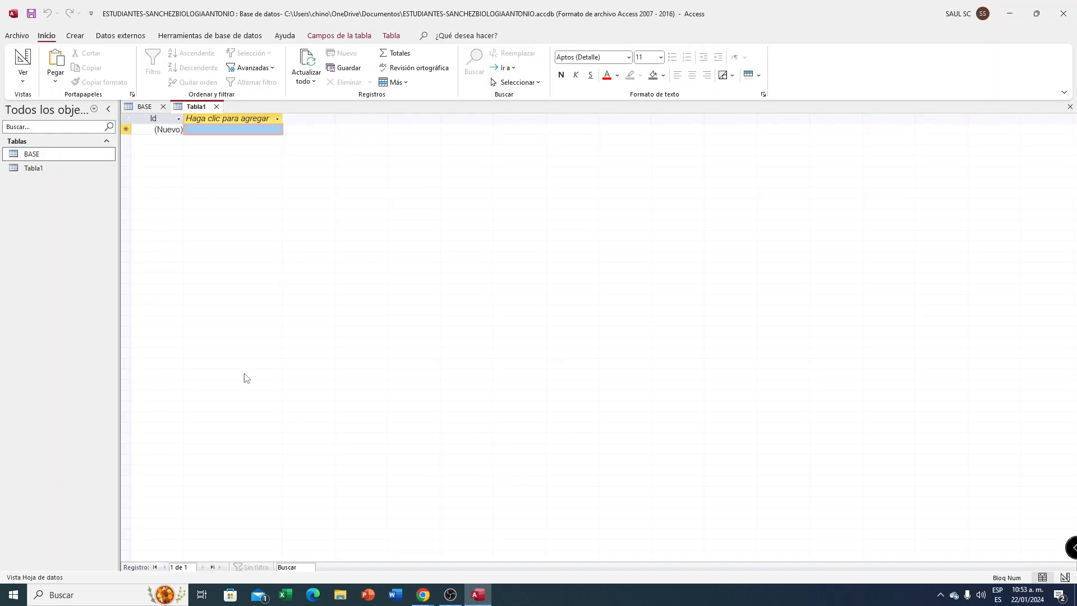
pyautogui.click(200, 108)
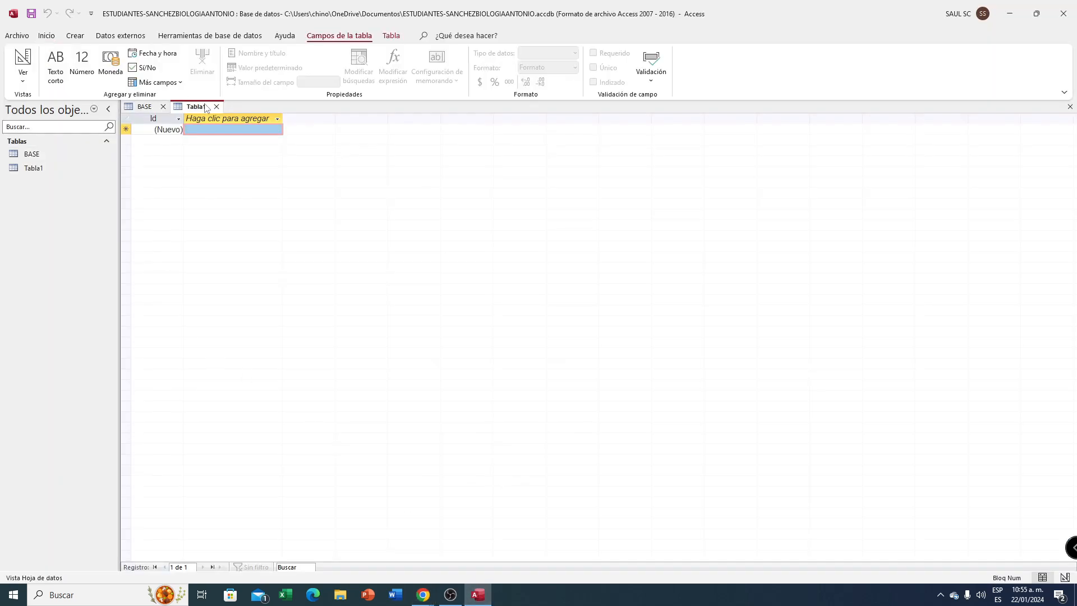
pyautogui.click(23, 72)
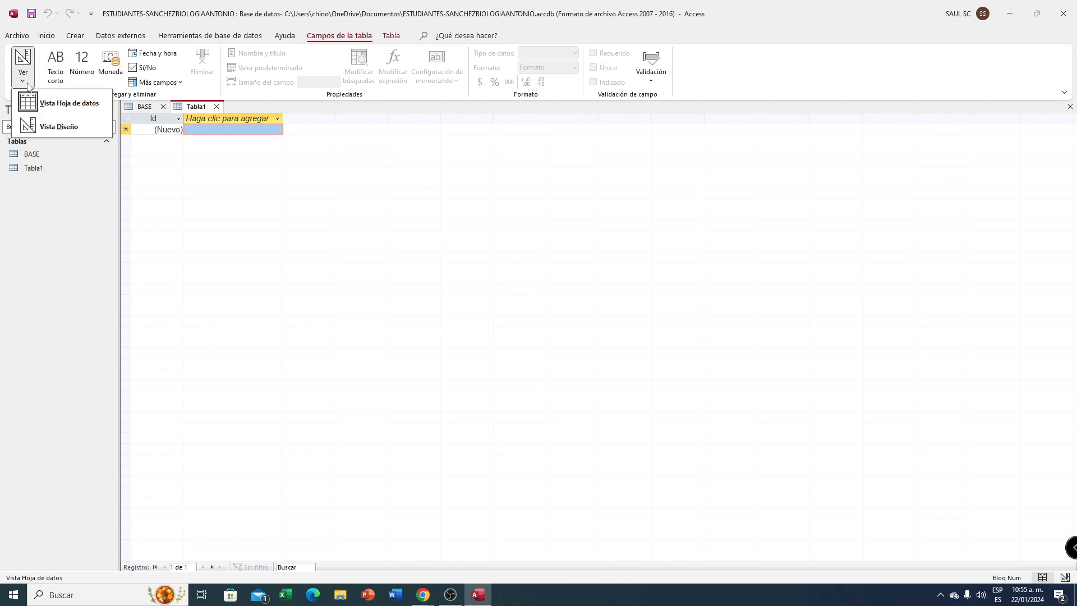
pyautogui.click(56, 128)
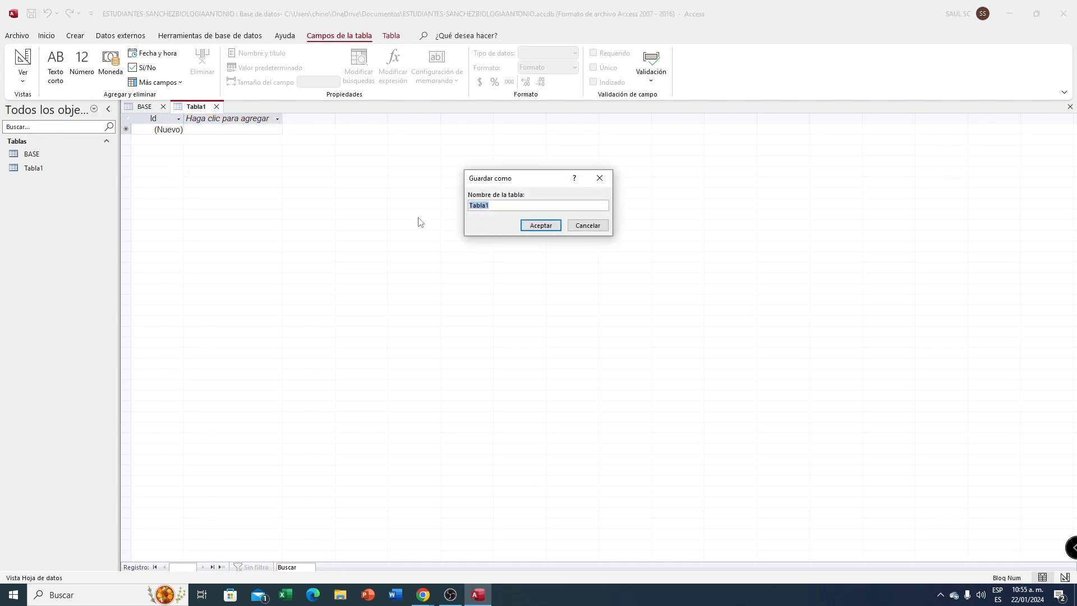
pyautogui.press('capslock')
pyautogui.write('DATOSD')
pyautogui.click(536, 223)
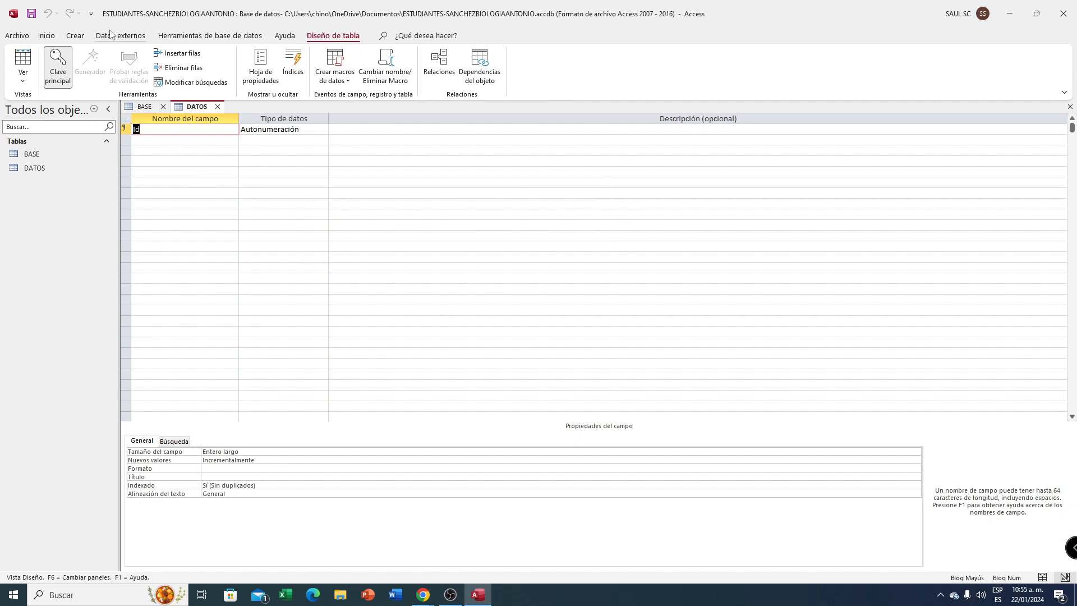
# - Check the table diagram in the project guide in Chrome, and create a new Access table in Design view saved as EVALUACION
pyautogui.click(424, 595)
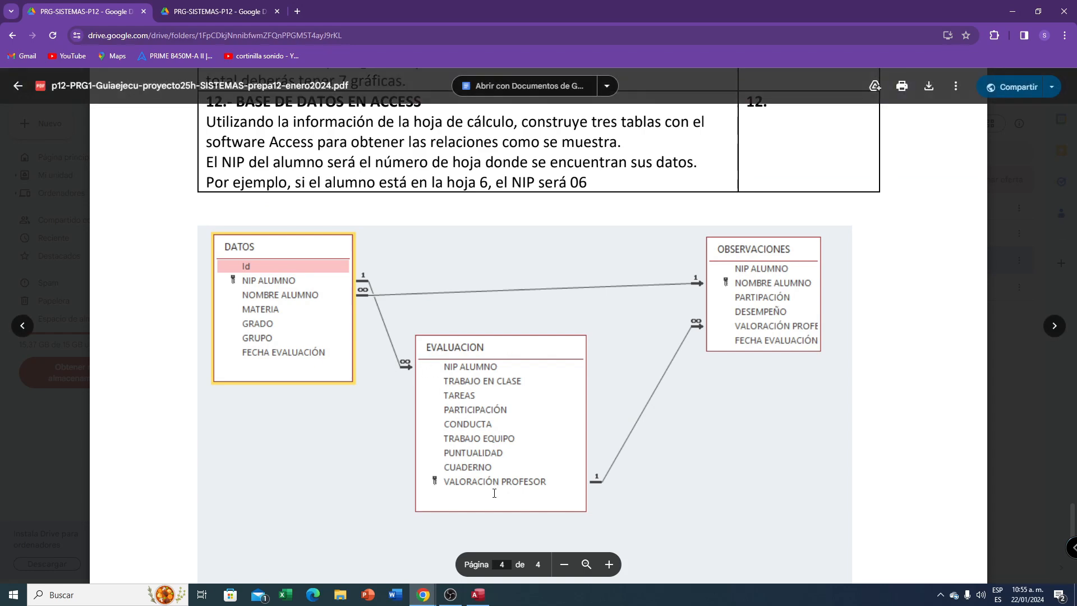
pyautogui.click(478, 595)
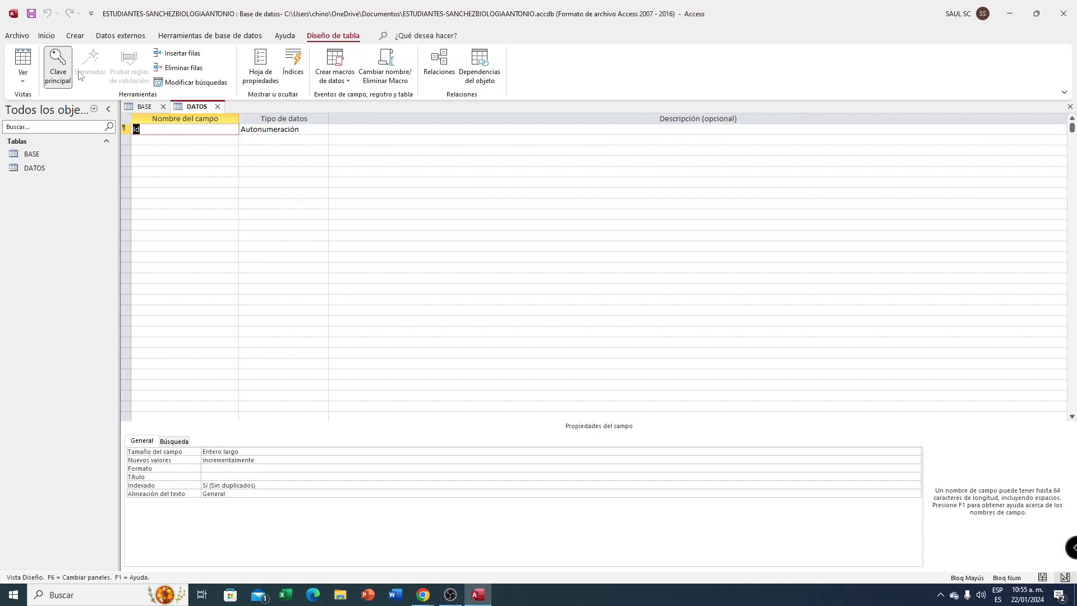
pyautogui.click(75, 36)
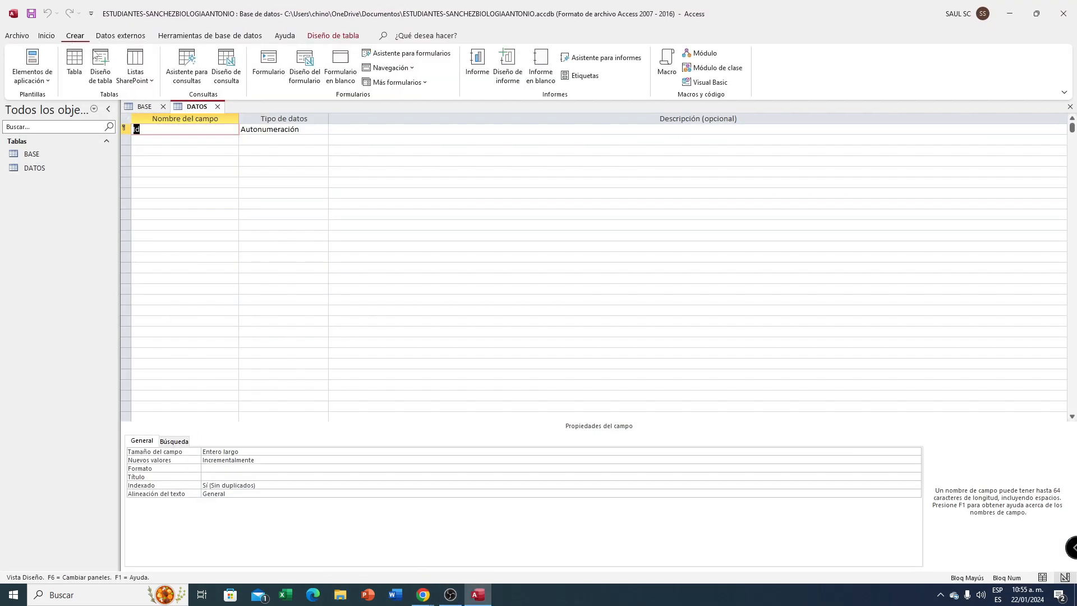
pyautogui.click(73, 67)
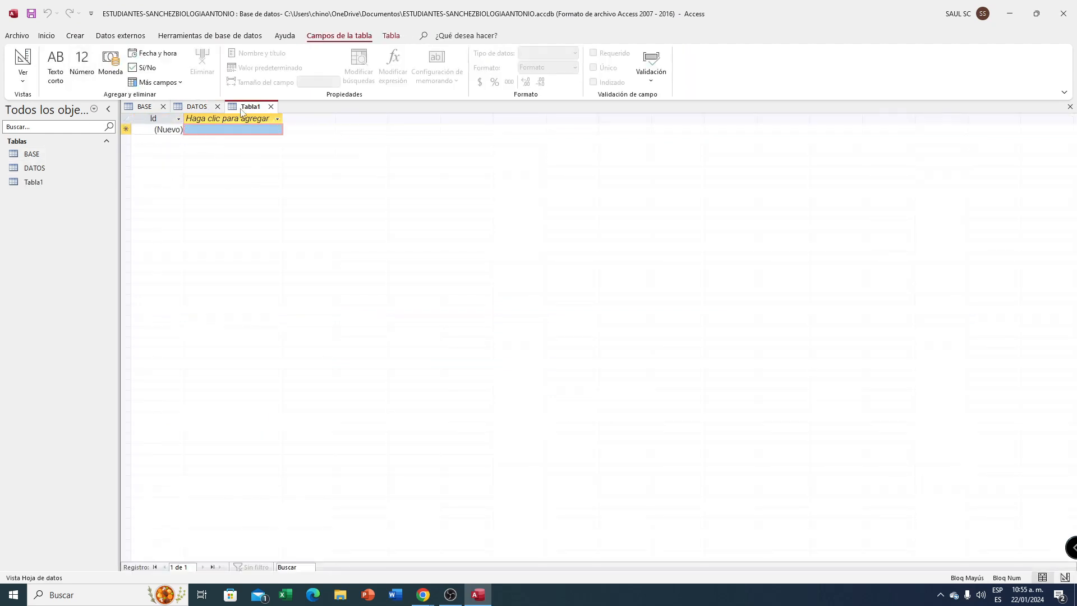
pyautogui.click(23, 79)
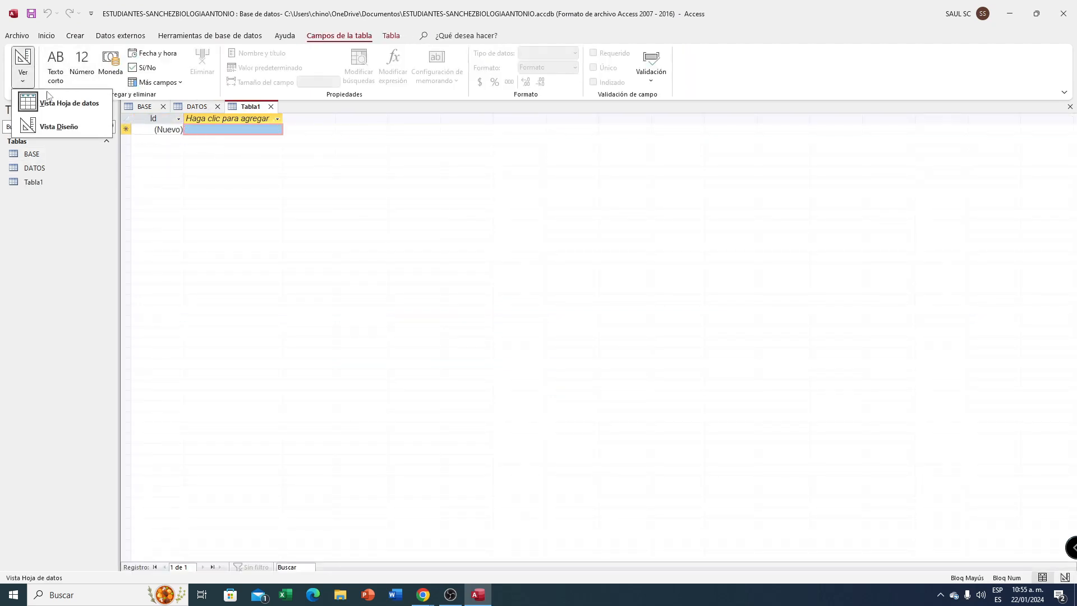
pyautogui.click(64, 131)
pyautogui.write('EVALUACION')
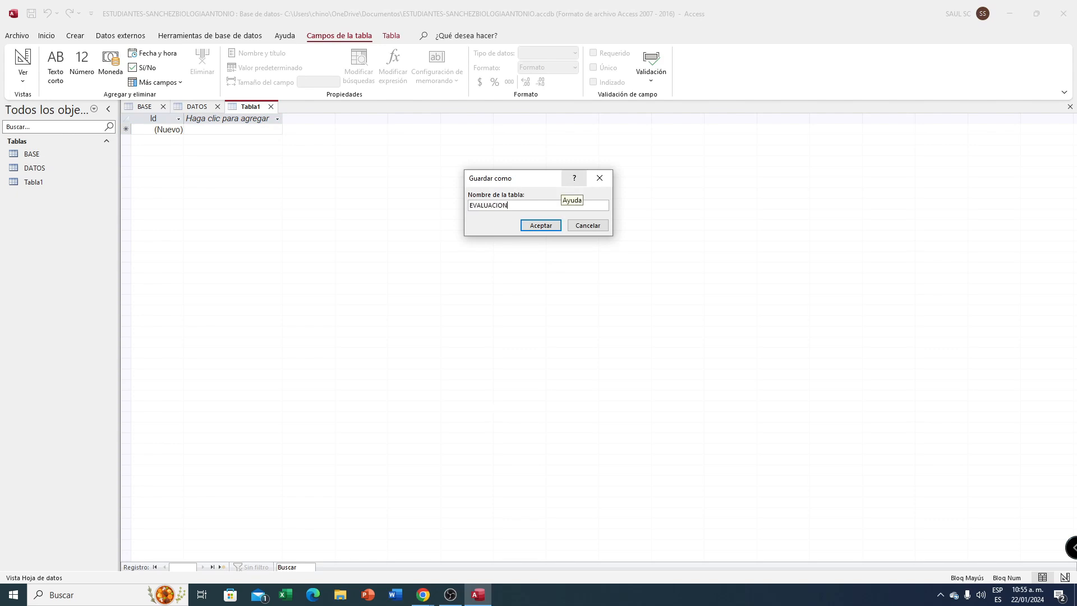
pyautogui.click(526, 226)
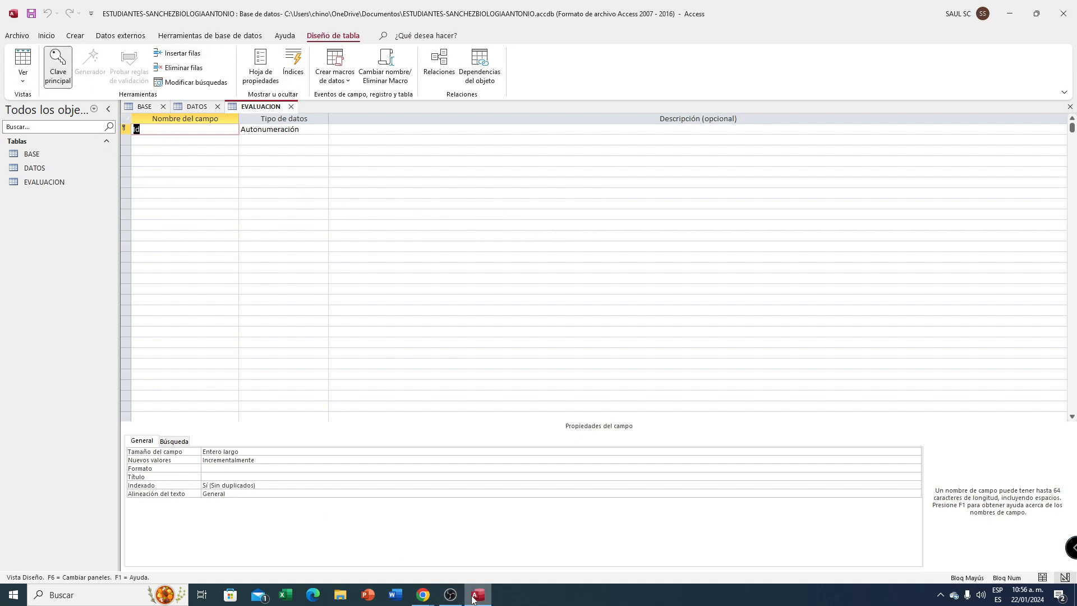
# - Consult the guide's diagram in Chrome for the third table, and create it in Access in Design view, saved as OBSERVACIONES
pyautogui.click(423, 594)
pyautogui.click(383, 569)
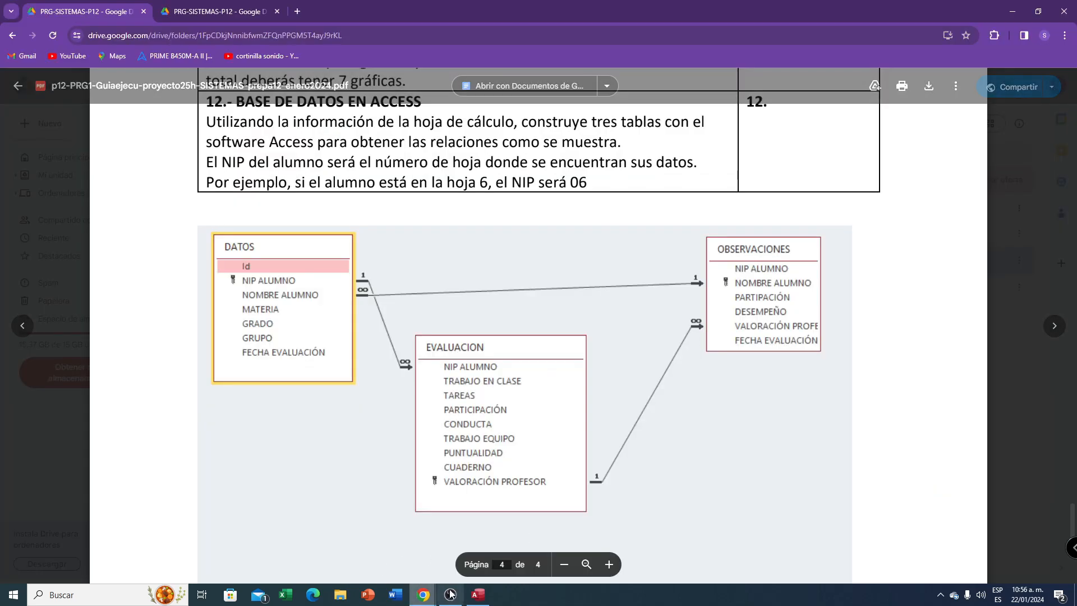
pyautogui.click(478, 595)
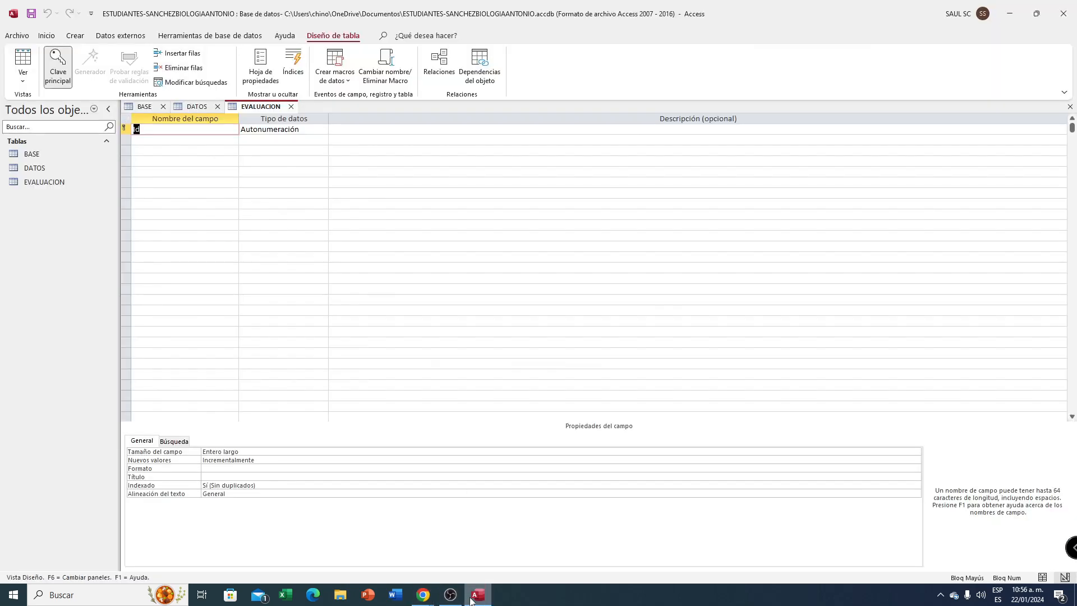
pyautogui.click(75, 35)
pyautogui.click(73, 74)
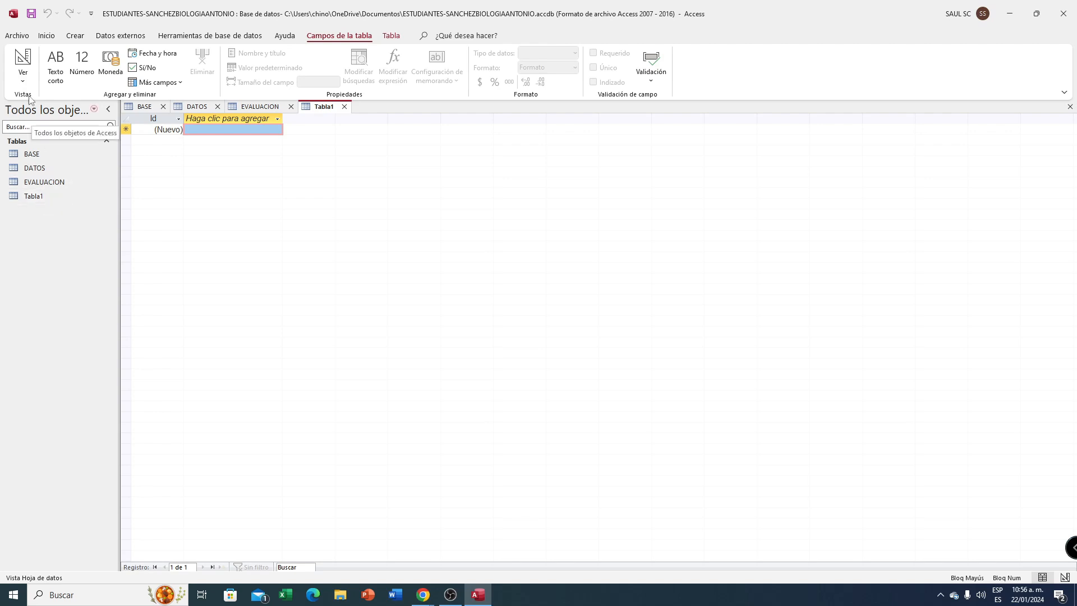
pyautogui.click(23, 77)
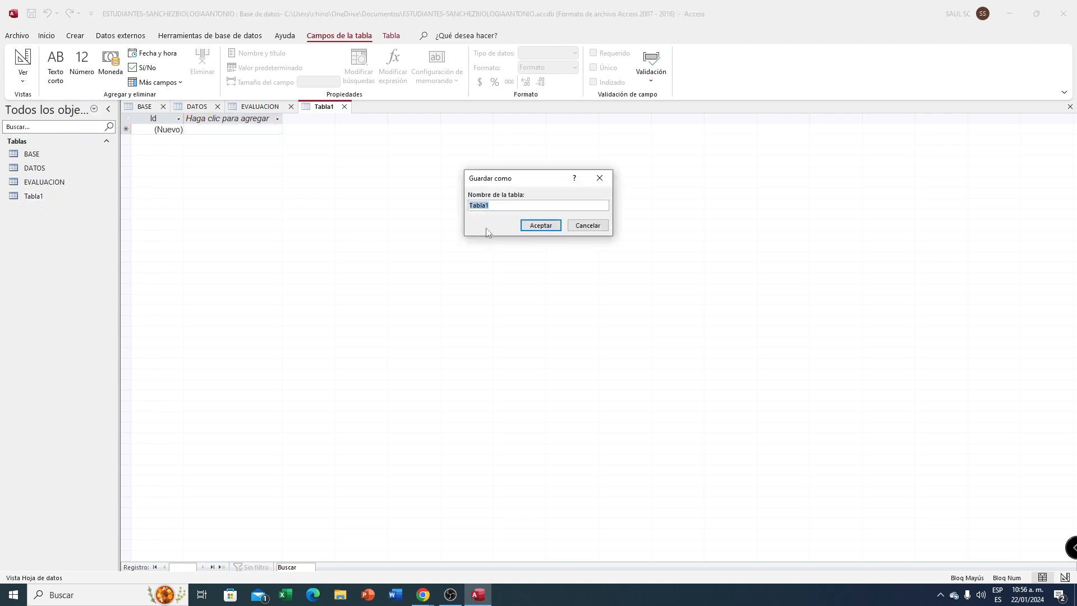
pyautogui.write('OBSERVACIONES')
pyautogui.click(541, 225)
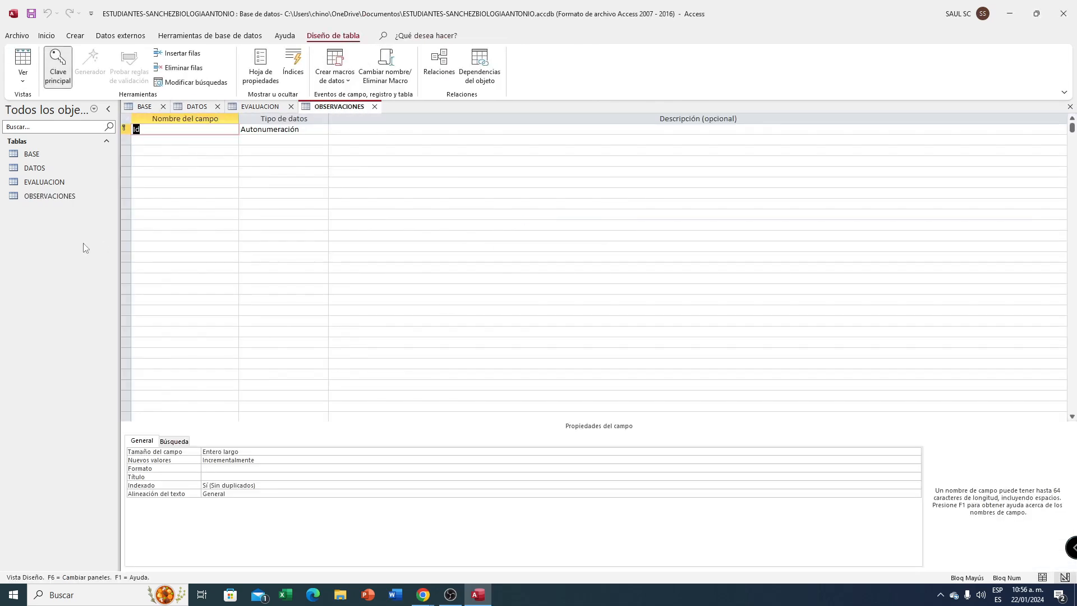
# - Review the tables BASE, DATOS, EVALUACION and OBSERVACIONES in the object list and look through their open designs
pyautogui.click(38, 159)
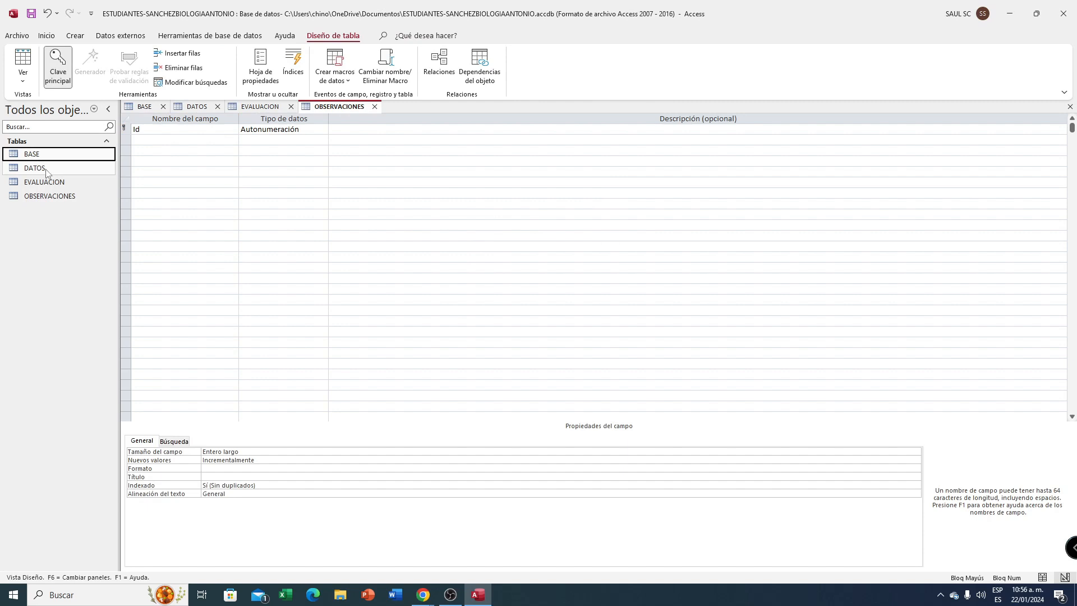
pyautogui.click(42, 171)
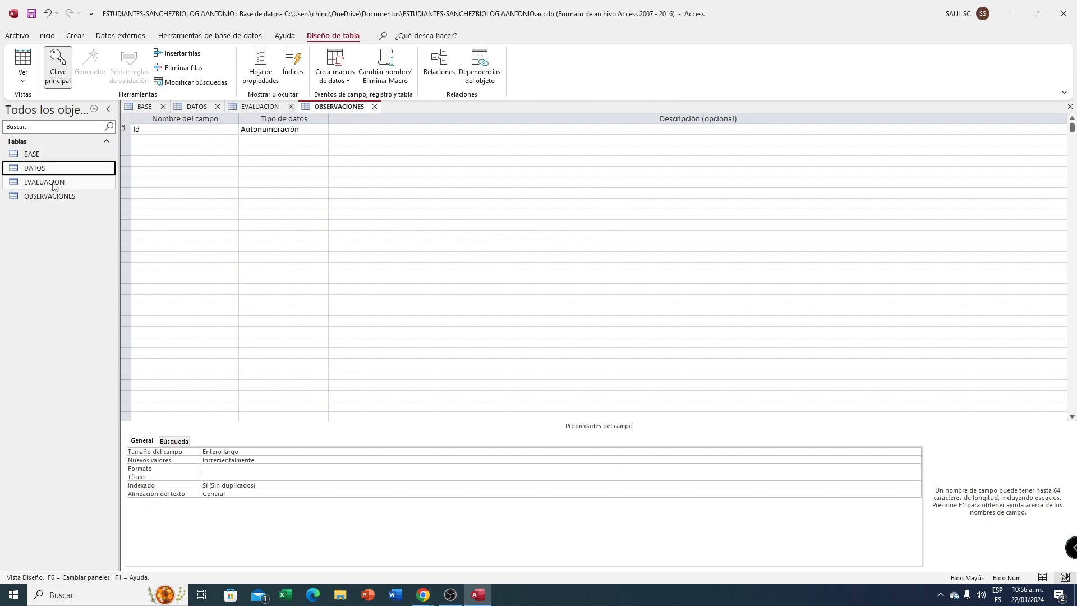
pyautogui.click(53, 184)
pyautogui.click(61, 198)
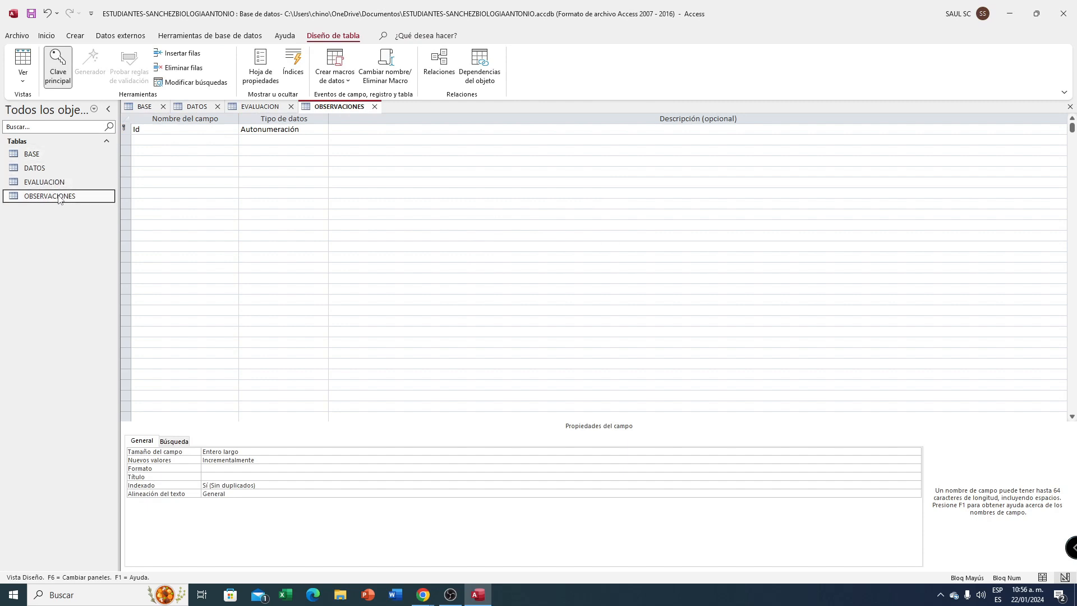
pyautogui.click(188, 108)
pyautogui.click(146, 108)
pyautogui.click(193, 107)
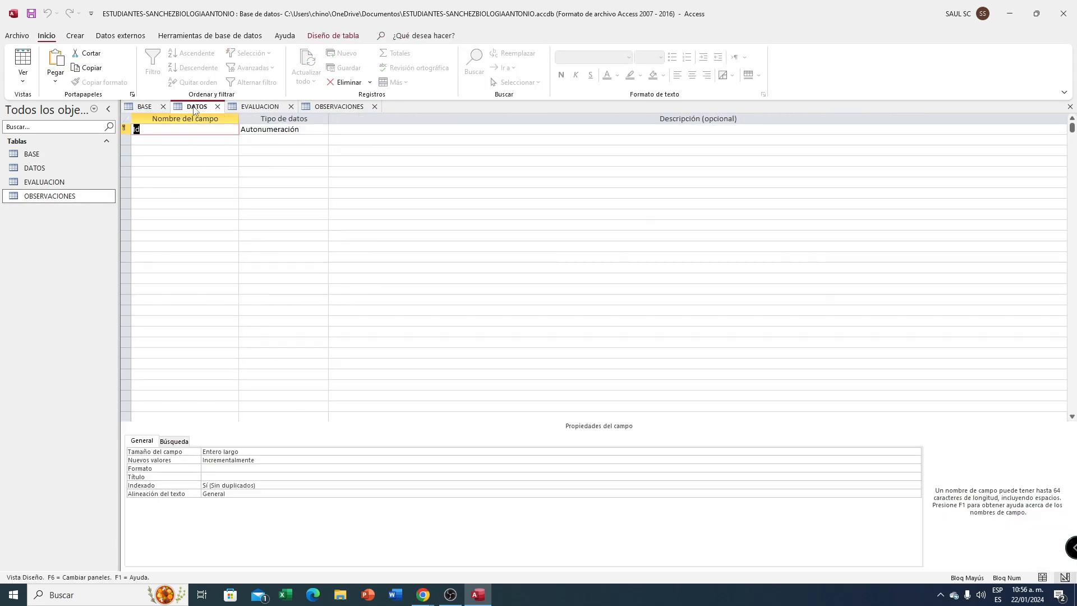
pyautogui.click(257, 110)
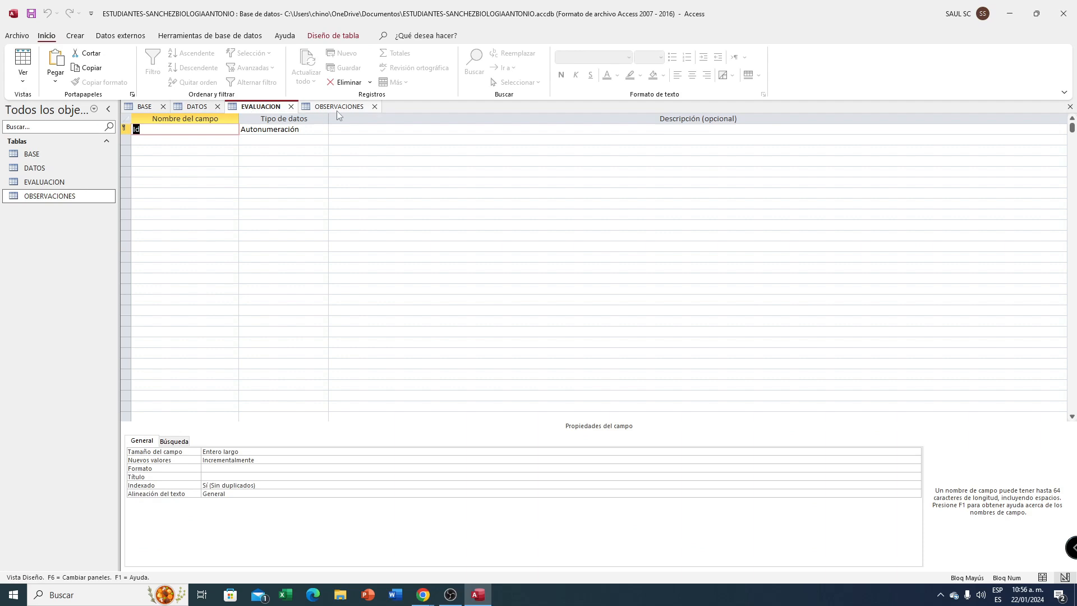
# - Look at the OBSERVACIONES design and bring up the DATOS table's design
pyautogui.click(340, 110)
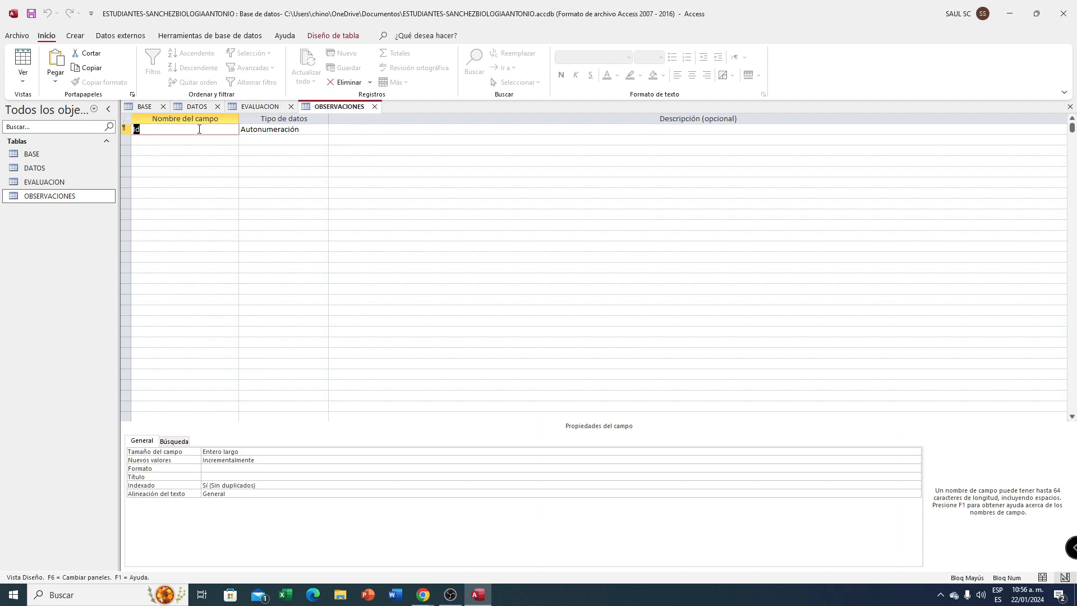
pyautogui.click(28, 168)
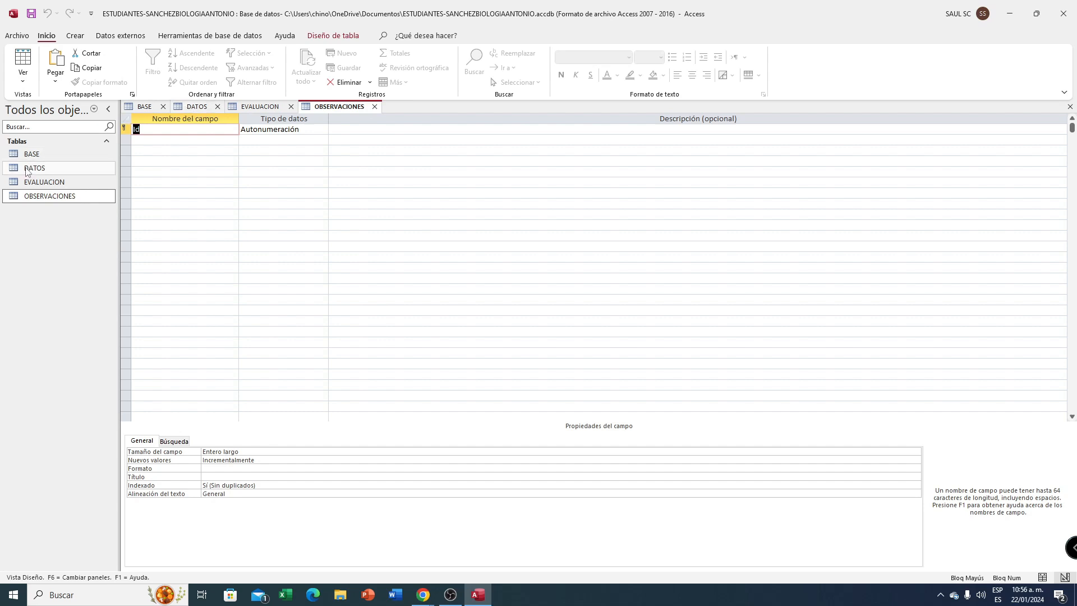
pyautogui.doubleClick(79, 168)
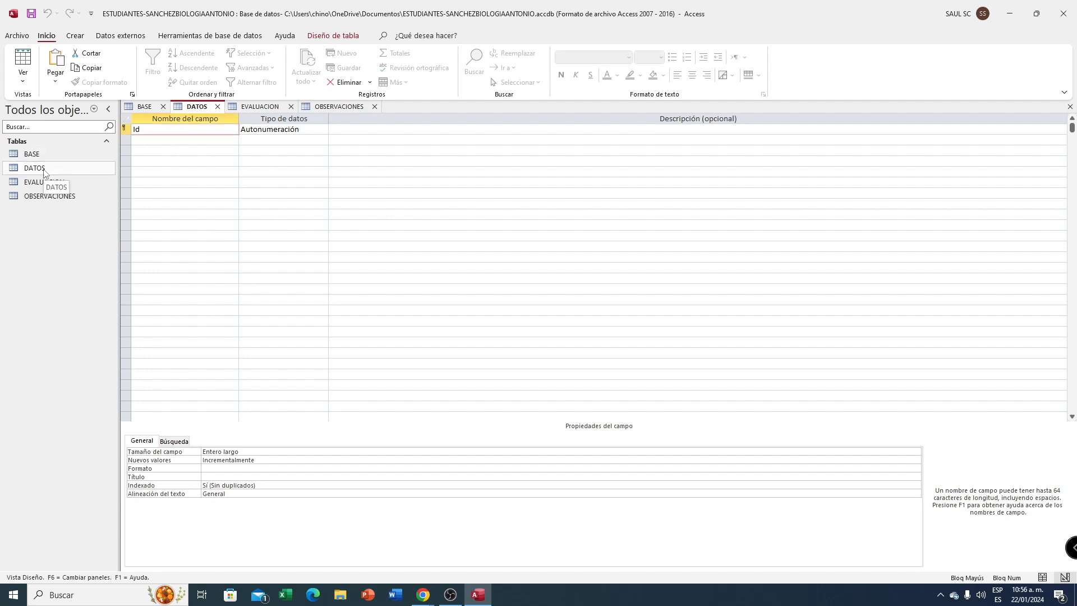
# - Switch to the project guide in Chrome and shrink its window to a small floating one over Access, scrolling through the table diagram
pyautogui.click(426, 593)
pyautogui.click(382, 557)
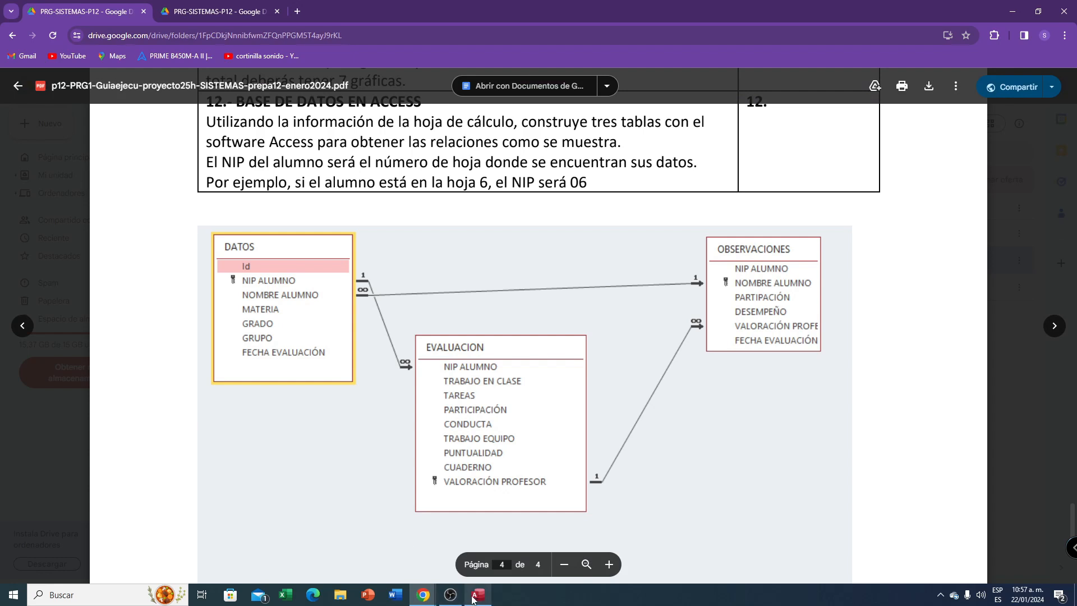
pyautogui.click(1039, 11)
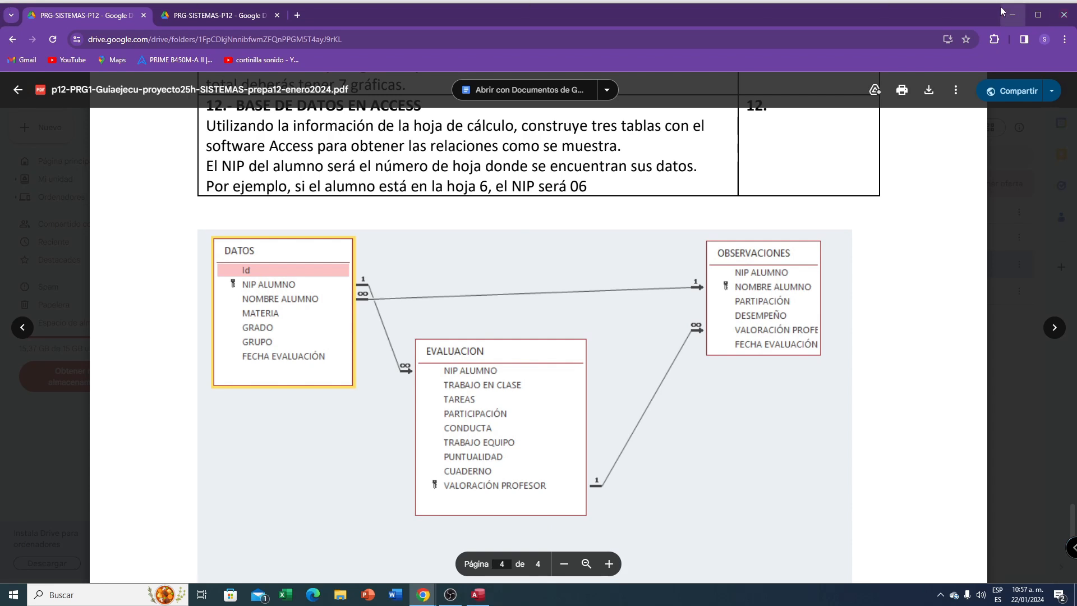
pyautogui.moveTo(984, 9); pyautogui.dragTo(900, 21)
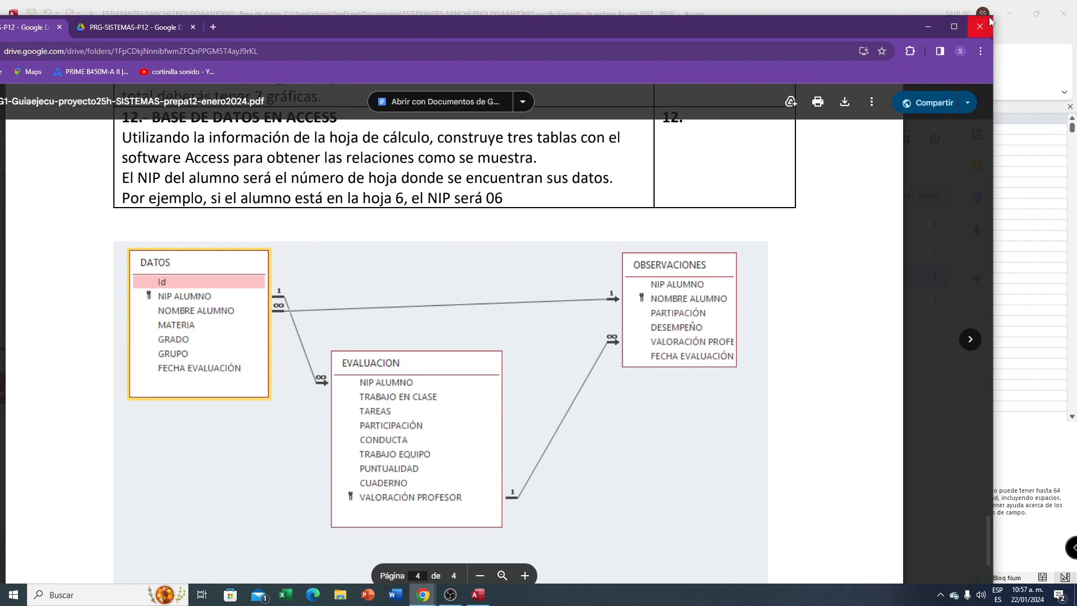
pyautogui.moveTo(990, 21); pyautogui.dragTo(314, 289)
pyautogui.moveTo(226, 307); pyautogui.dragTo(938, 72)
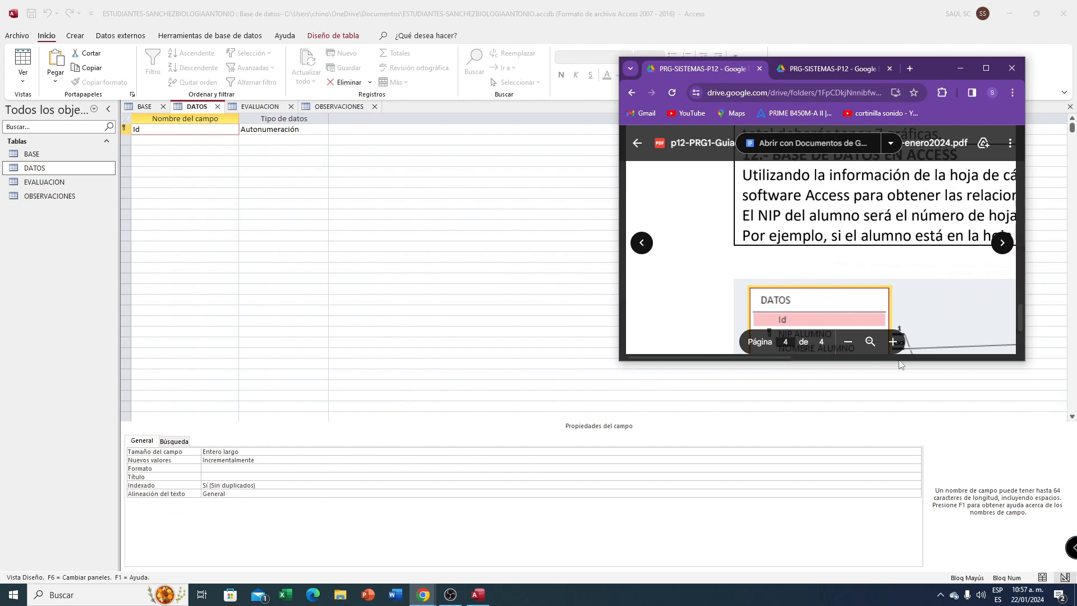
pyautogui.scroll(-4, 903, 303)
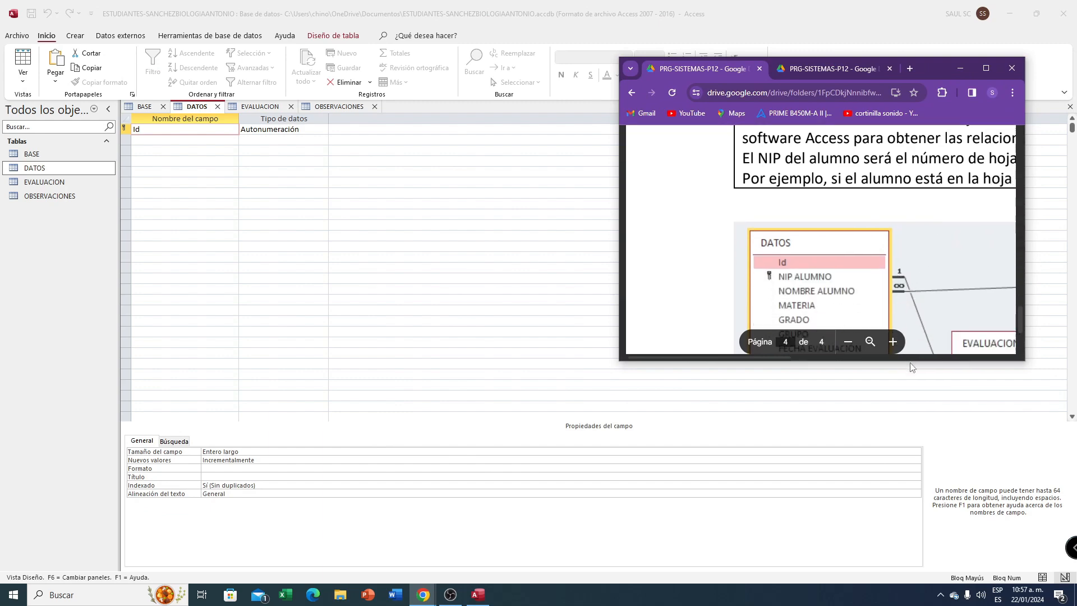
pyautogui.scroll(7, 920, 255)
pyautogui.scroll(-6, 894, 275)
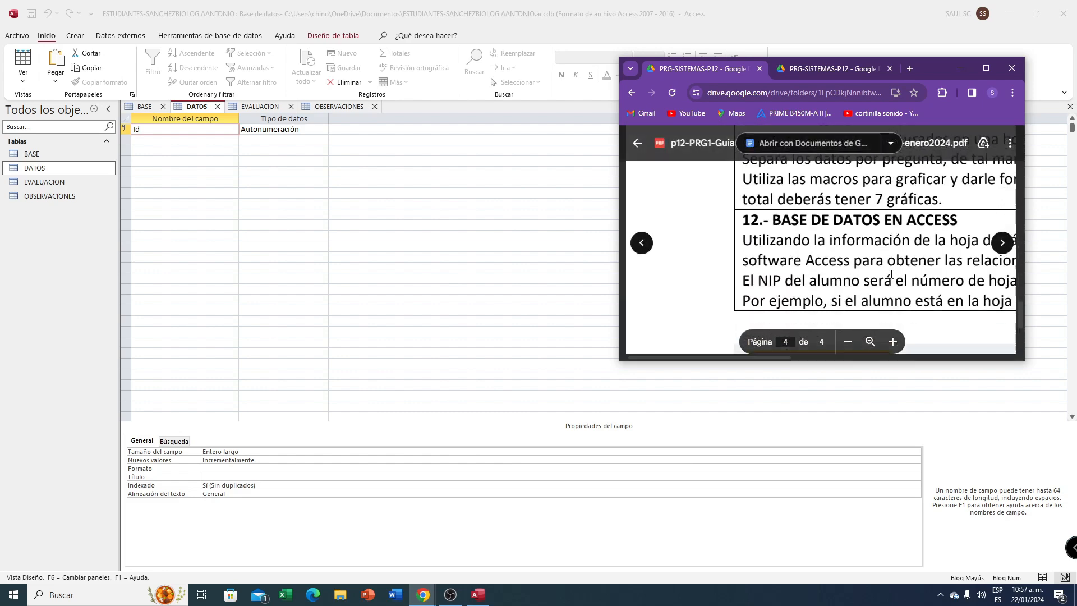
pyautogui.scroll(3, 887, 264)
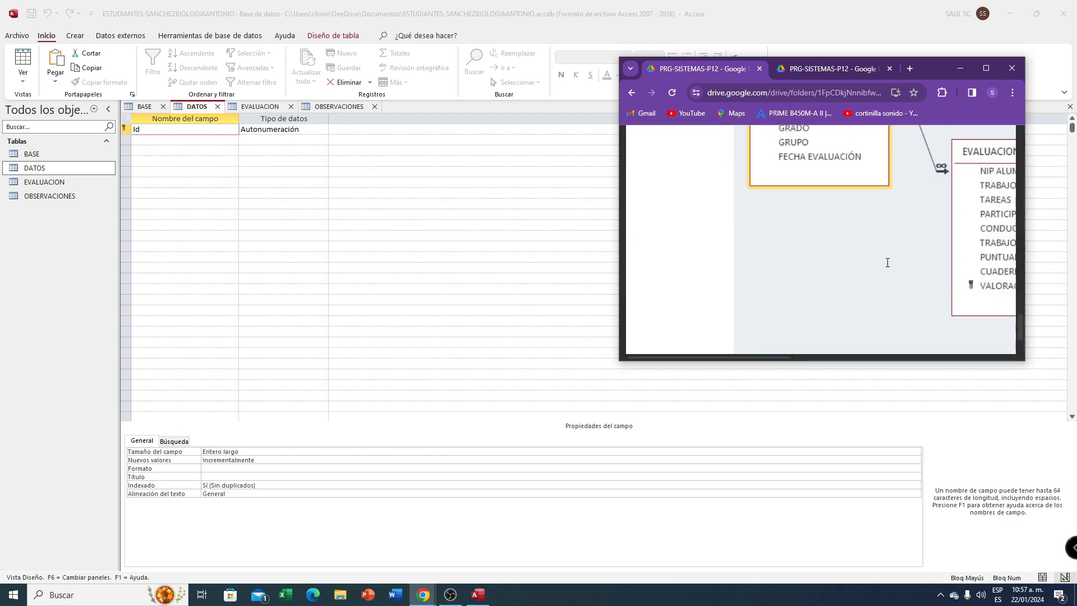
pyautogui.scroll(-5, 887, 262)
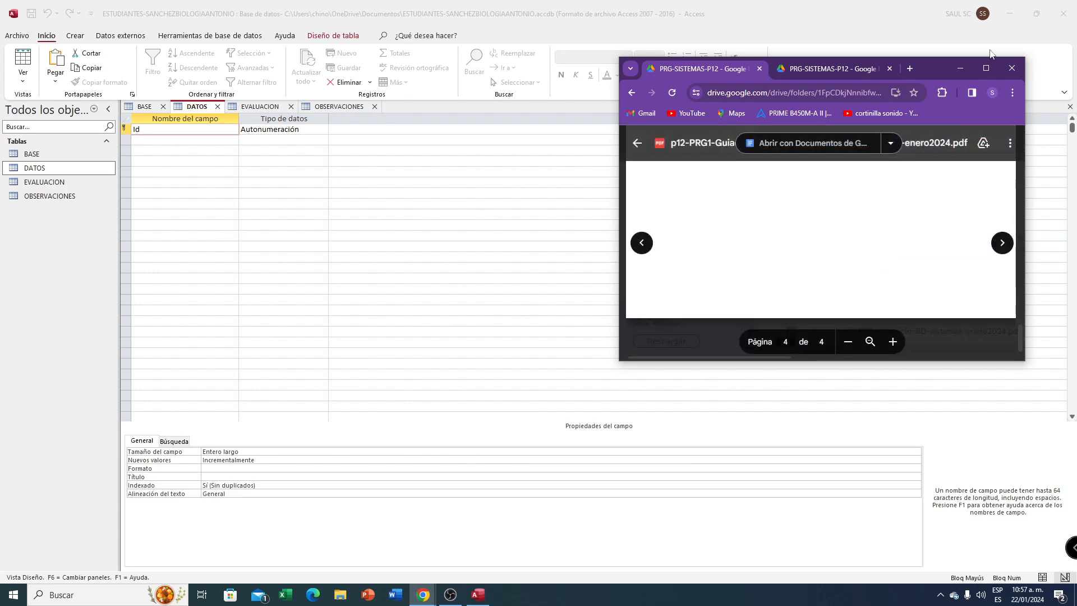
# - Restore and resize the Access window so it sits beside the guide, with the DATOS field list of the diagram in view
pyautogui.click(1036, 13)
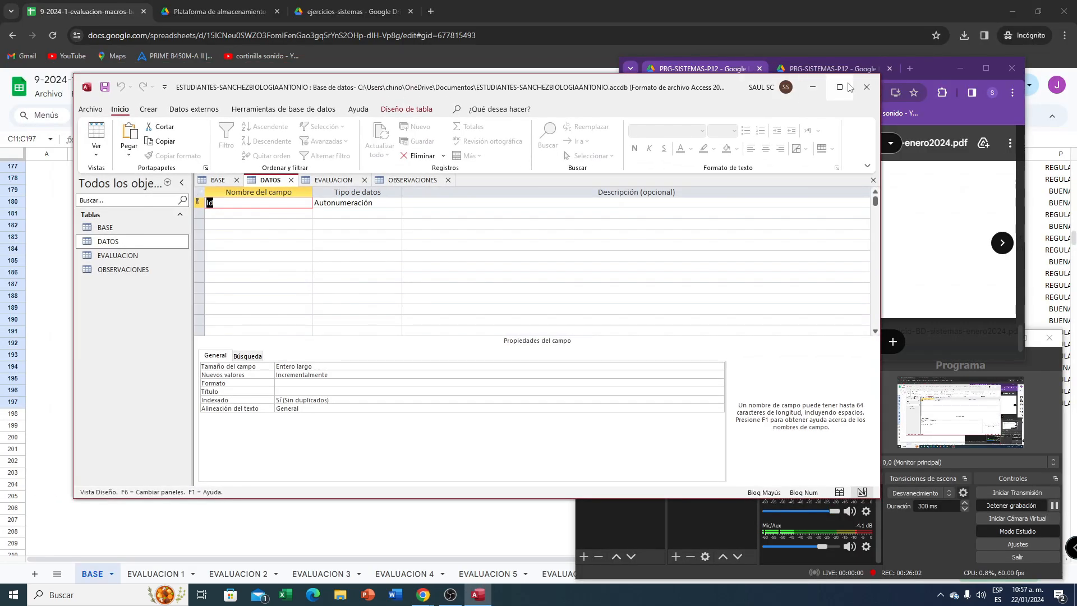
pyautogui.moveTo(880, 197); pyautogui.dragTo(660, 210)
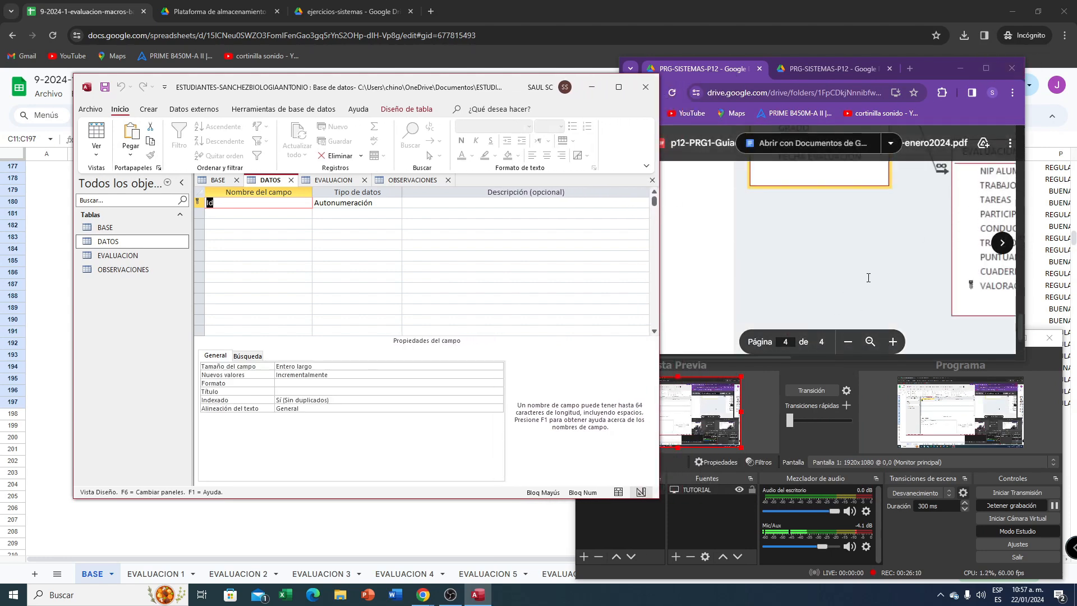
pyautogui.scroll(2, 868, 279)
pyautogui.moveTo(418, 498); pyautogui.dragTo(406, 552)
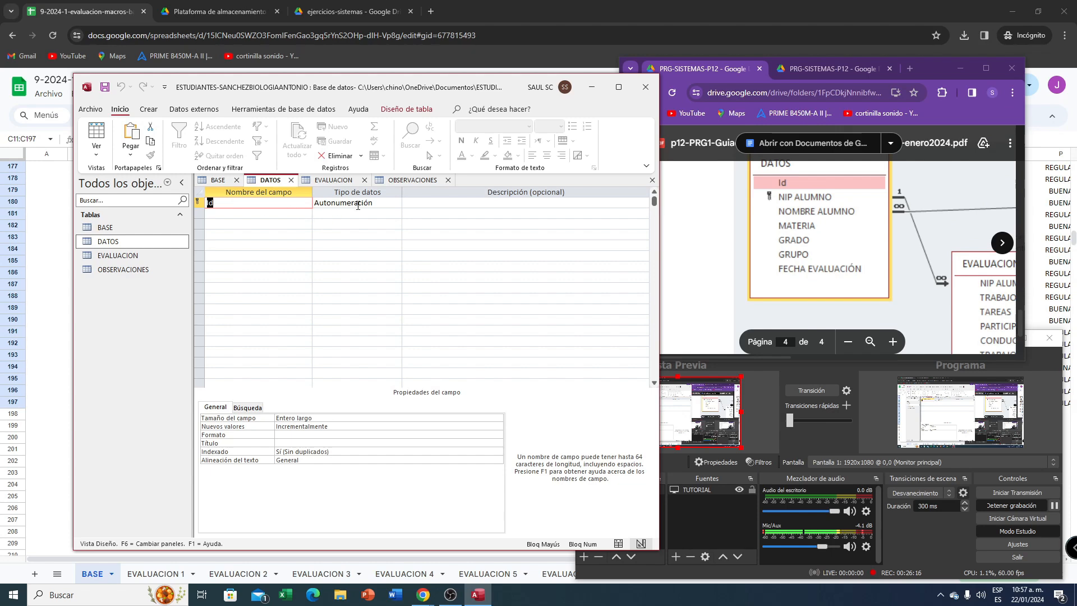
# - Set the Id field's data type in DATOS to Número and remove its primary key
pyautogui.click(337, 203)
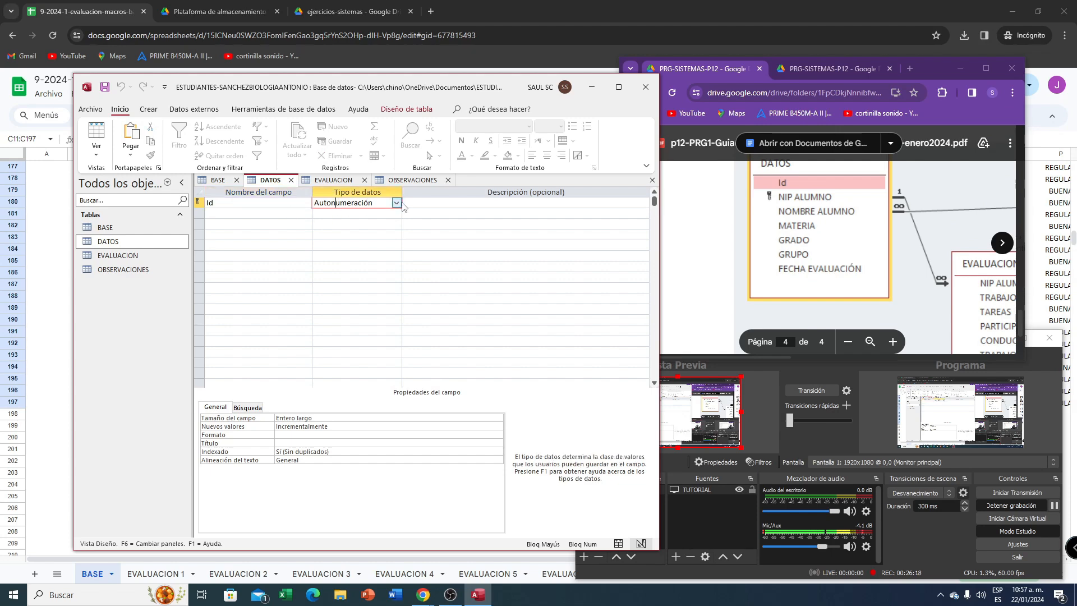
pyautogui.click(397, 202)
pyautogui.click(331, 235)
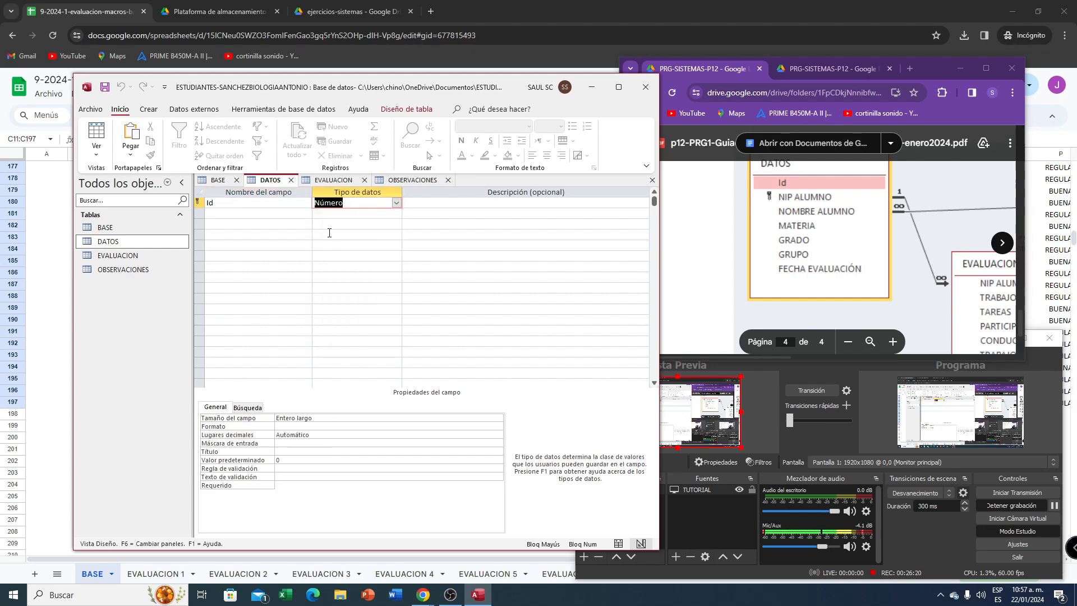
pyautogui.click(198, 202)
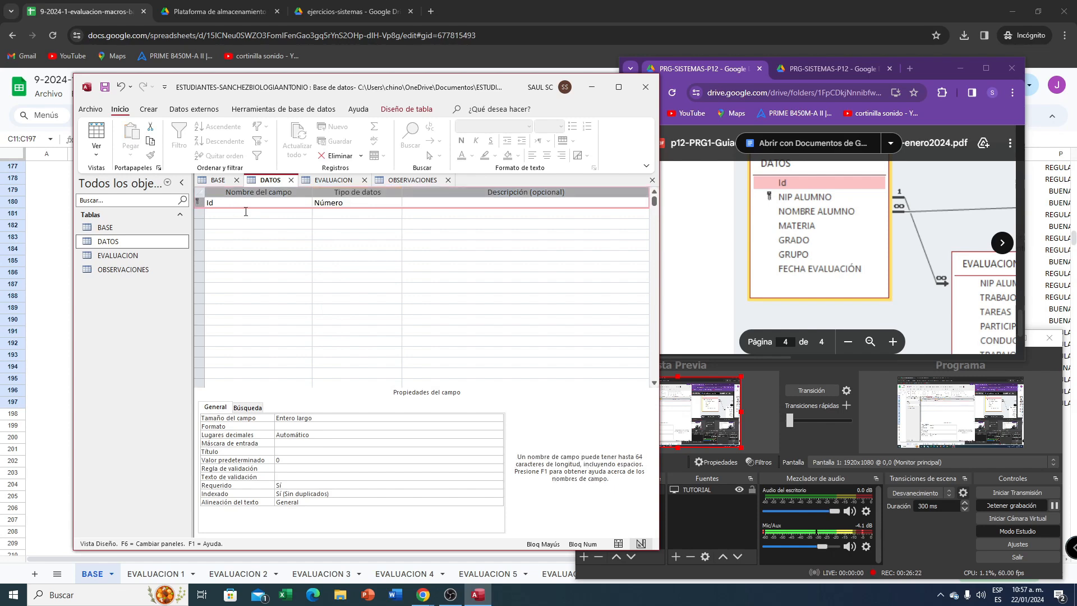
pyautogui.click(404, 110)
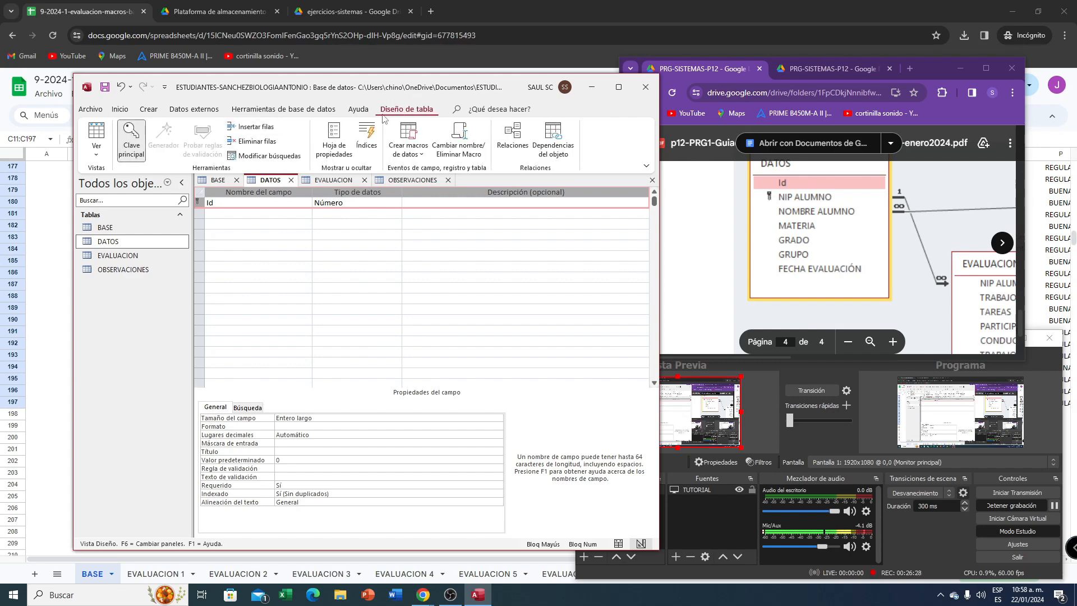
pyautogui.click(137, 147)
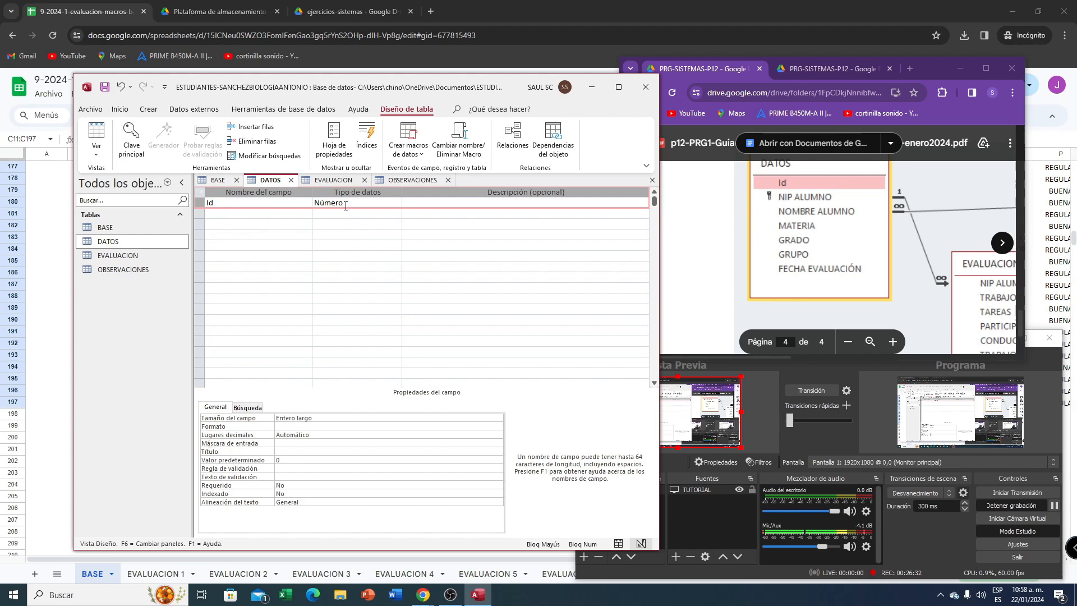
# - Add the fields NIP ALUMNO and NOMBRE ALUMNO below Id in the DATOS table
pyautogui.click(255, 217)
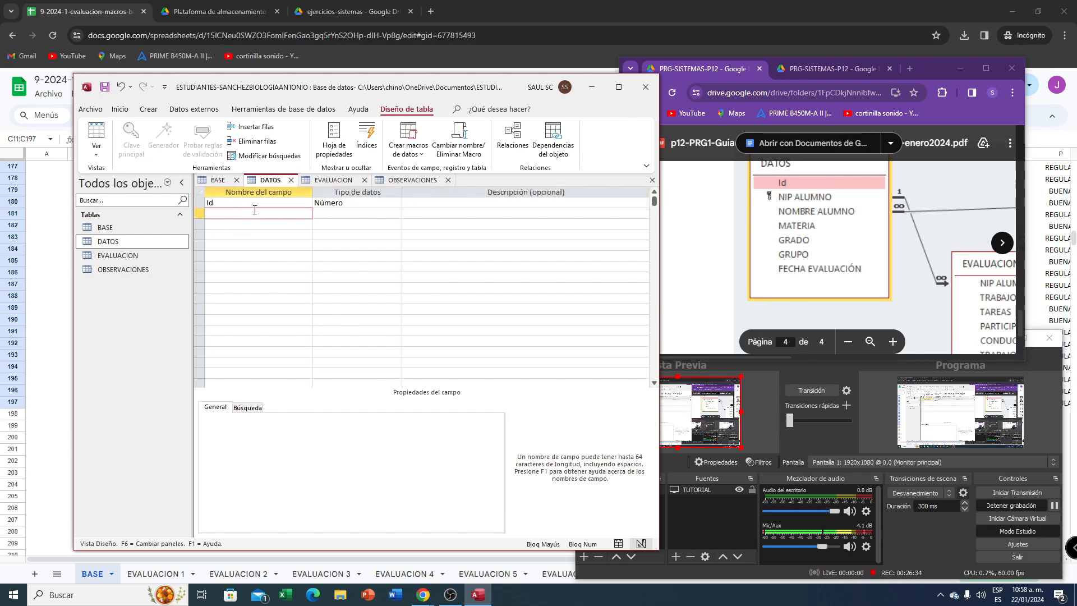
pyautogui.write('NIP ALUMNO')
pyautogui.click(213, 229)
pyautogui.write('NOM')
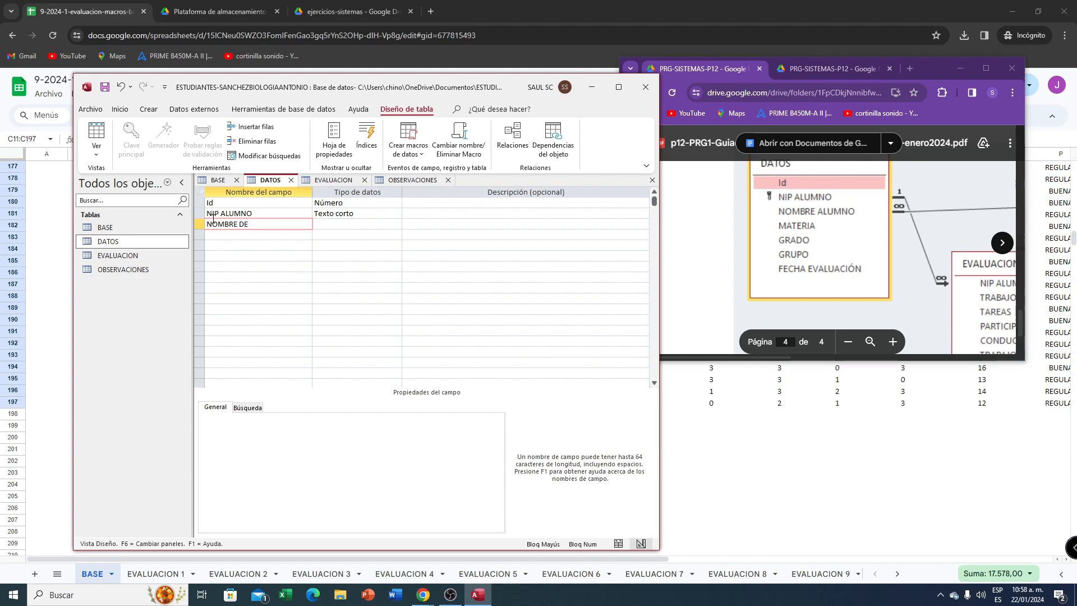
pyautogui.write('BRE ALUMNO')
# - Add the fields MATERIA, GRADO, GRUPO and FECHA EVALUACIÓN below NOMBRE ALUMNO in DATOS
pyautogui.click(219, 233)
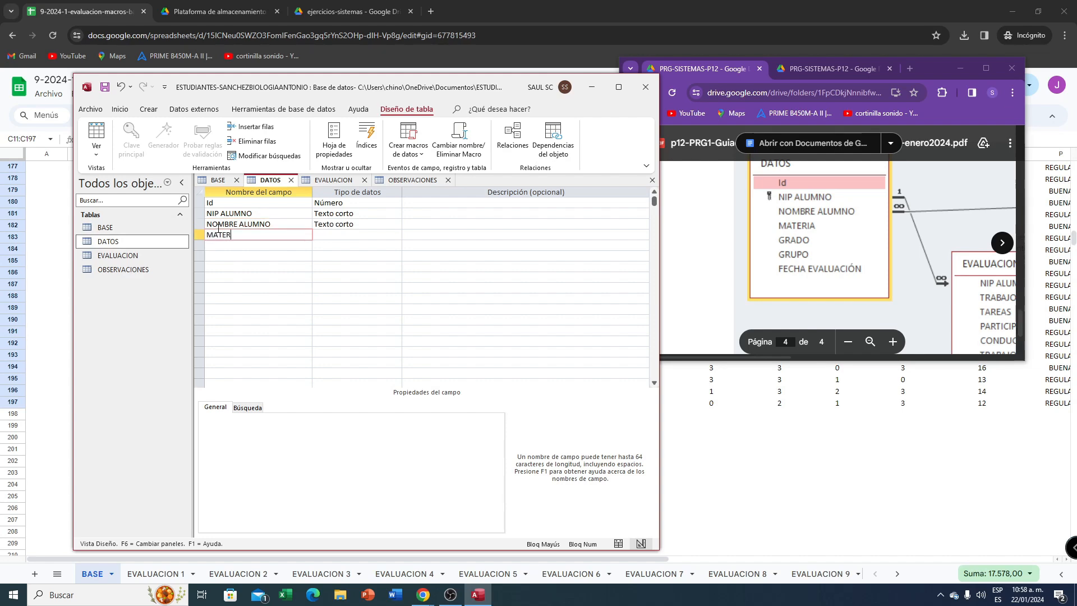
pyautogui.press('Down')
pyautogui.write('GRADO')
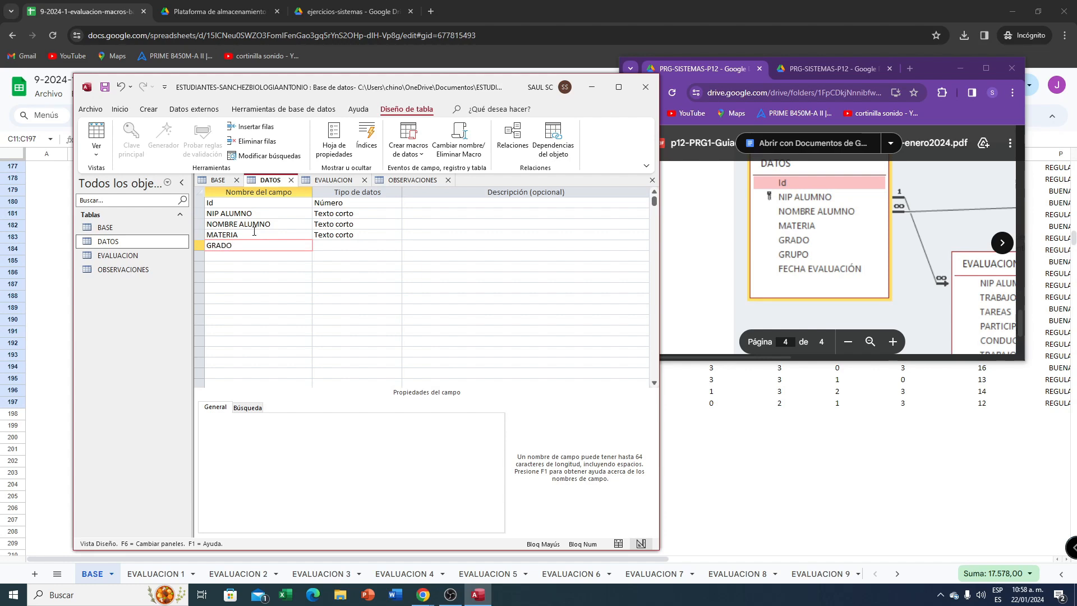
pyautogui.press('Down')
pyautogui.write('GRUPO')
pyautogui.press('Down')
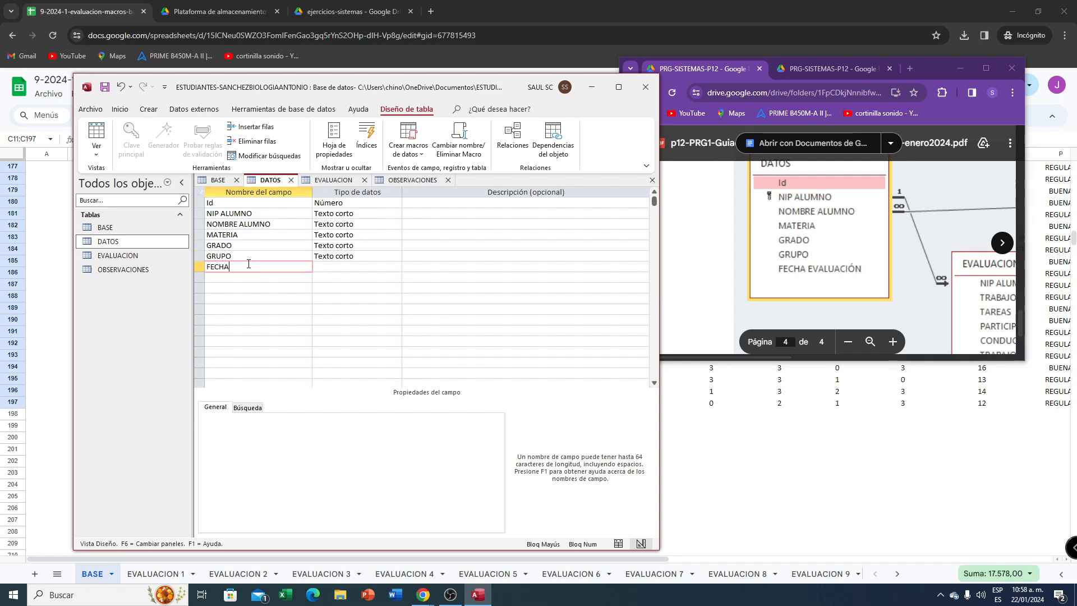
pyautogui.write('FECHA EVALUACIÓN')
pyautogui.click(335, 268)
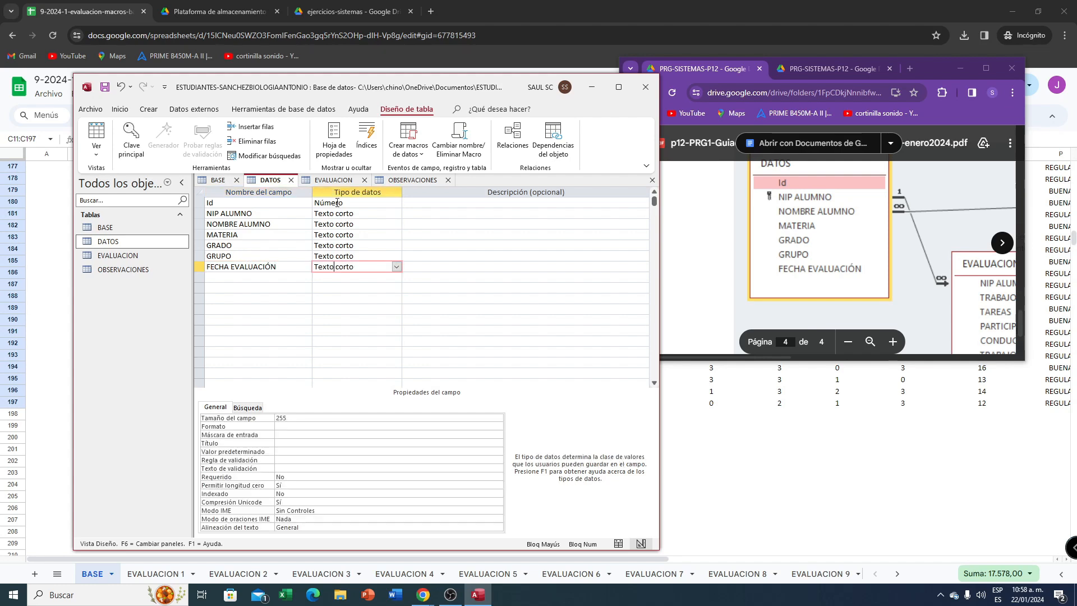
# - Set the data type of NIP ALUMNO to Número and of NOMBRE ALUMNO to Texto largo
pyautogui.click(344, 203)
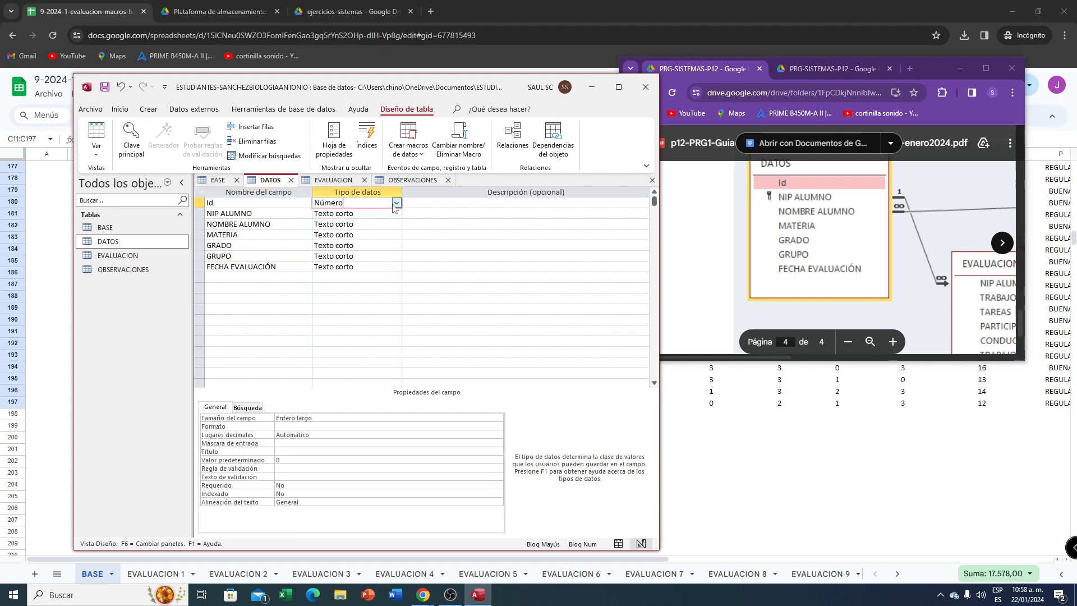
pyautogui.click(389, 213)
pyautogui.click(396, 214)
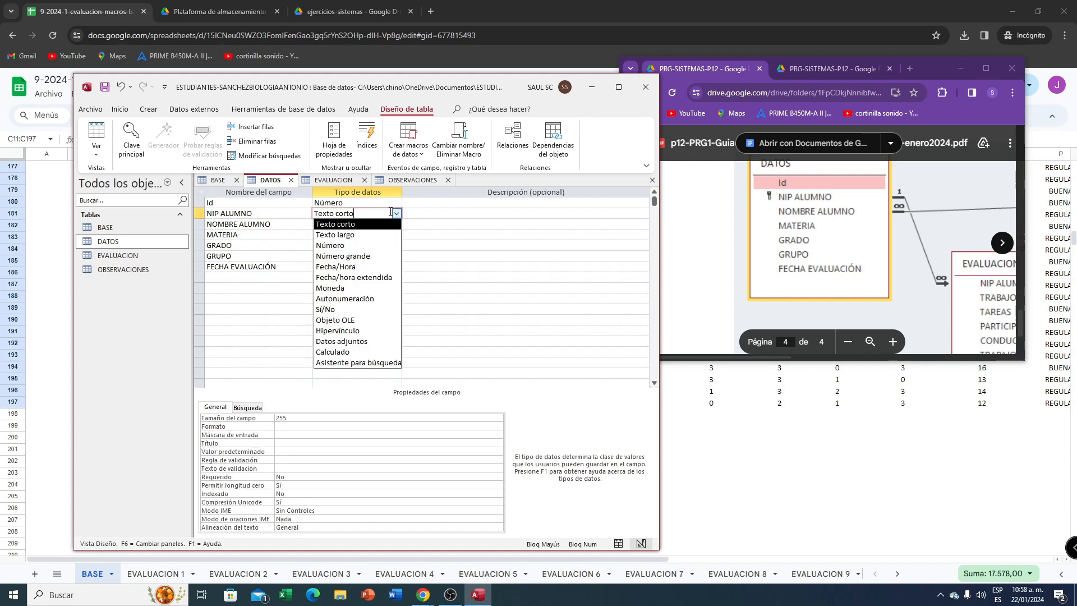
pyautogui.click(364, 247)
pyautogui.click(371, 224)
pyautogui.click(396, 224)
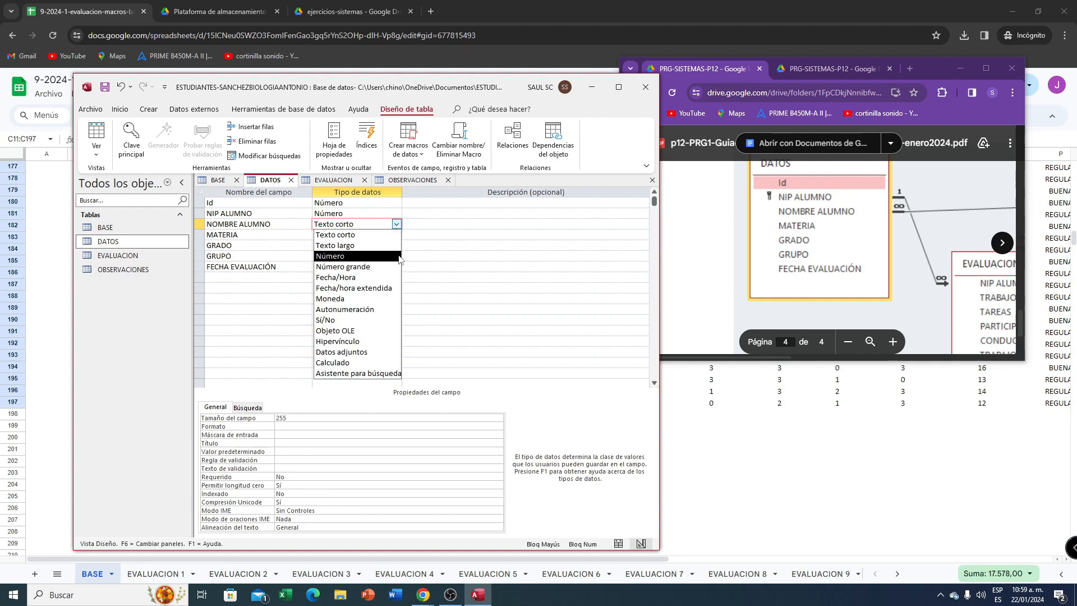
pyautogui.click(358, 245)
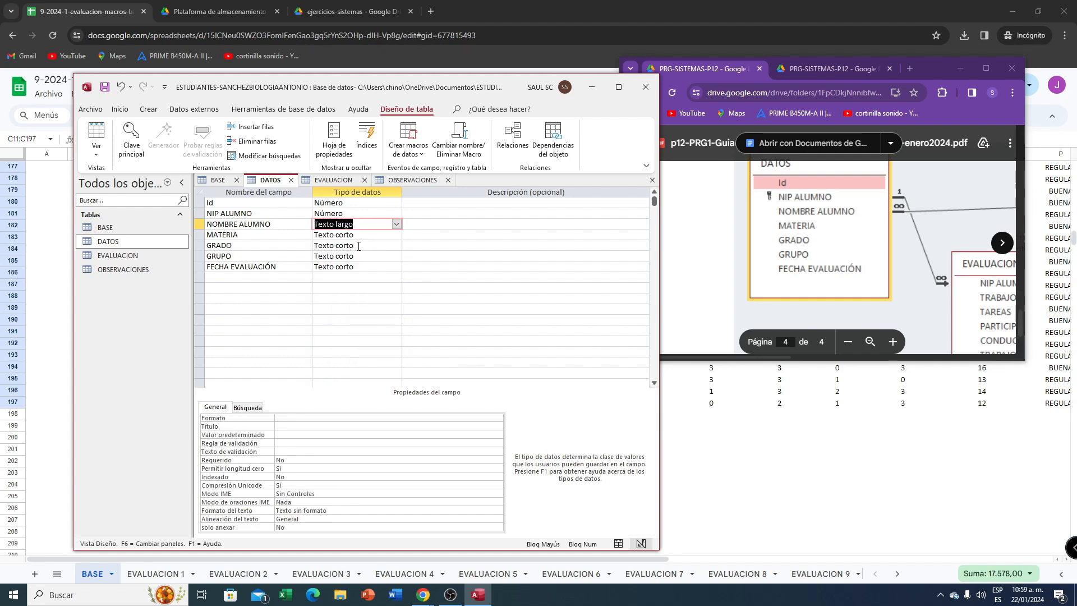
# - Keep MATERIA as Texto corto and set the data types of GRADO and GRUPO to Número
pyautogui.click(368, 234)
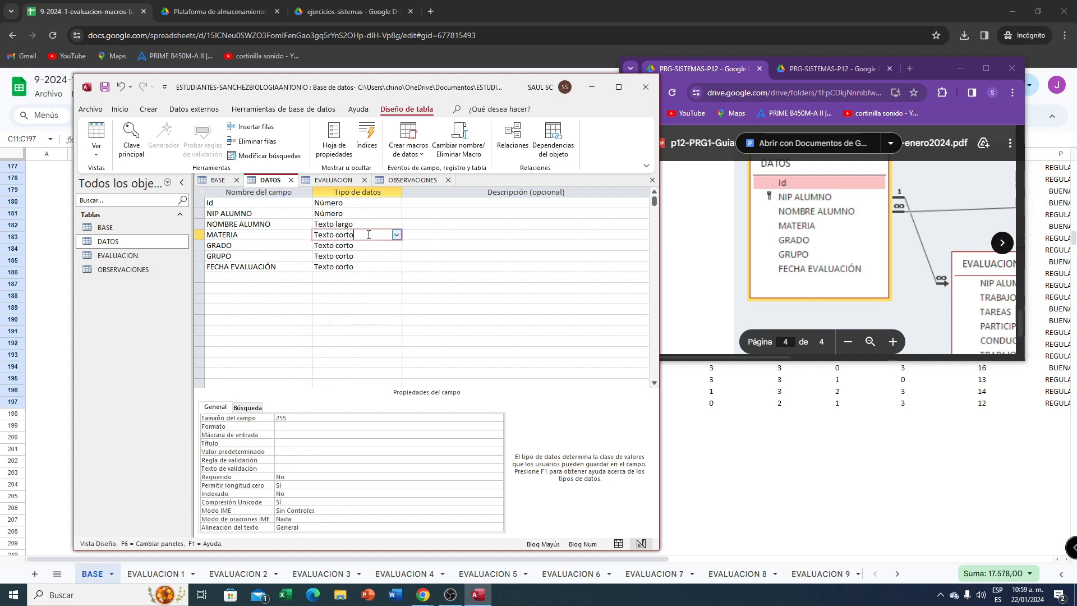
pyautogui.press('Down')
pyautogui.click(396, 245)
pyautogui.click(354, 279)
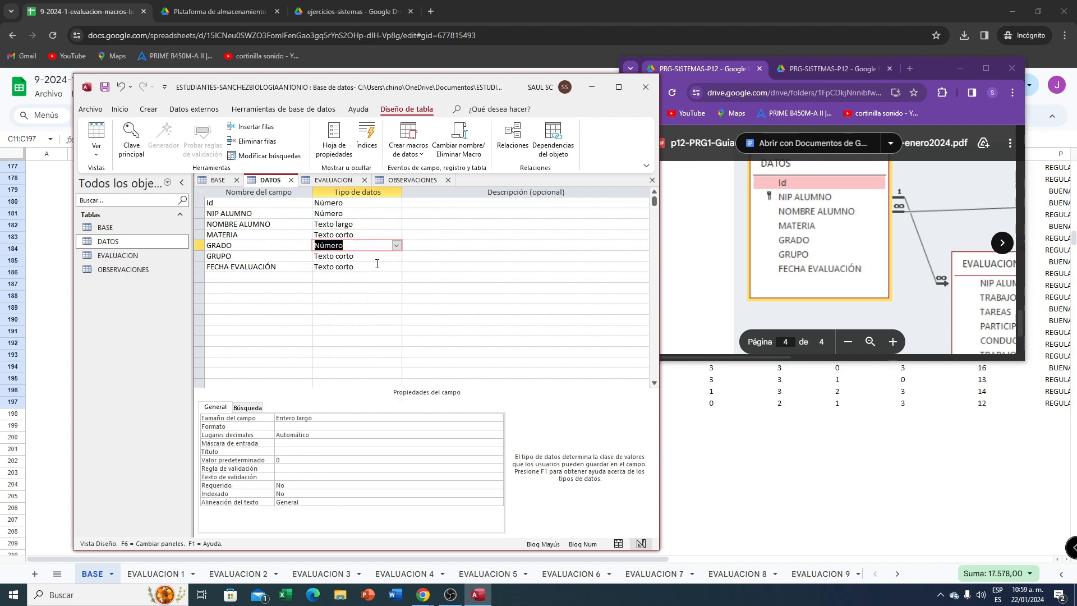
pyautogui.click(380, 258)
pyautogui.click(396, 257)
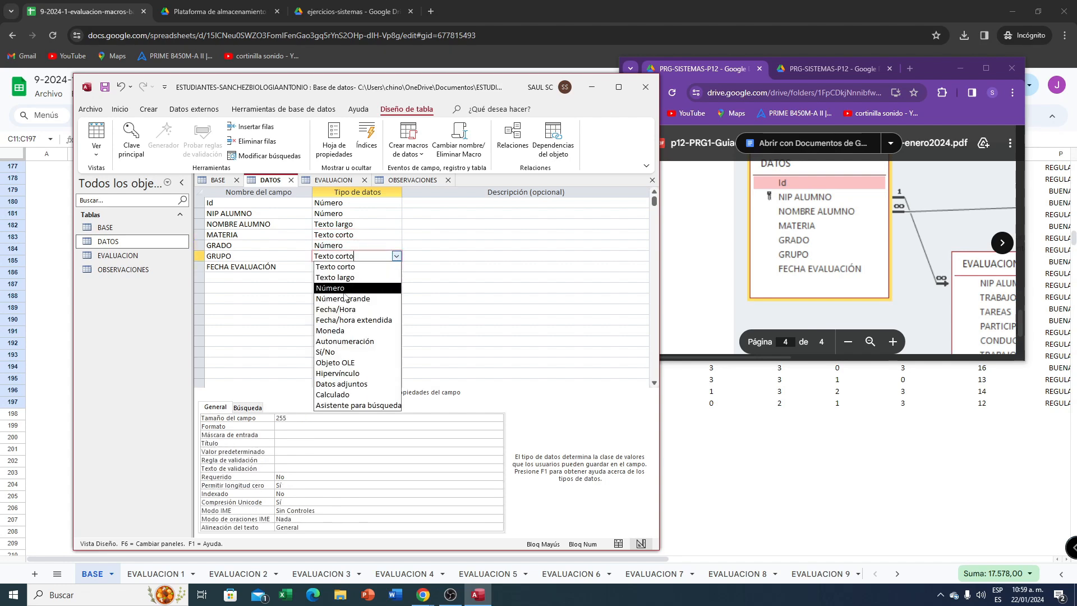
pyautogui.click(343, 288)
# - Set the data type of the FECHA EVALUACIÓN field to Fecha/Hora
pyautogui.click(367, 267)
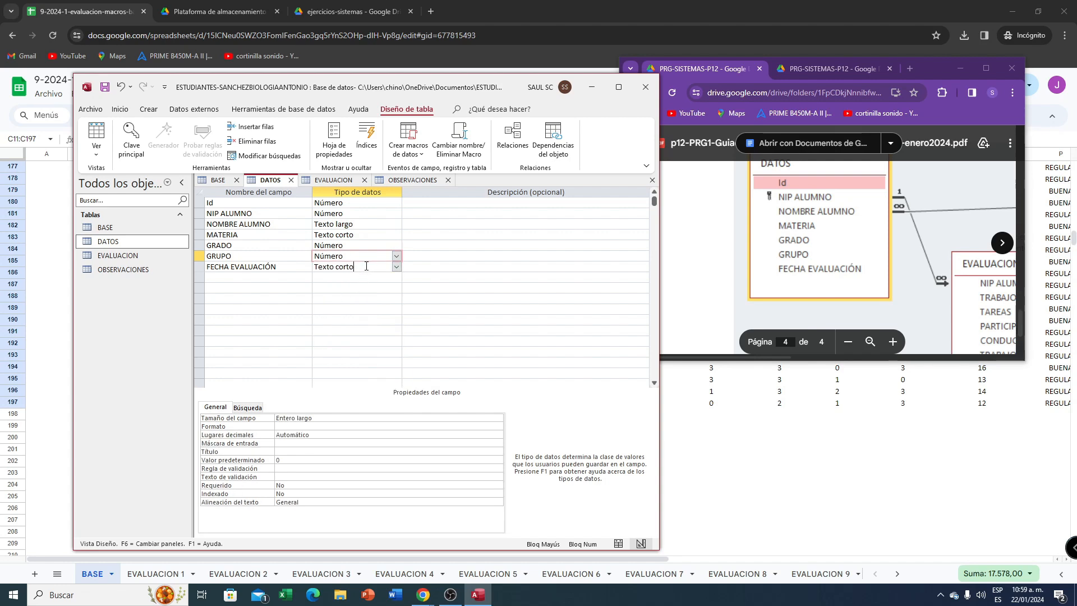
pyautogui.click(397, 267)
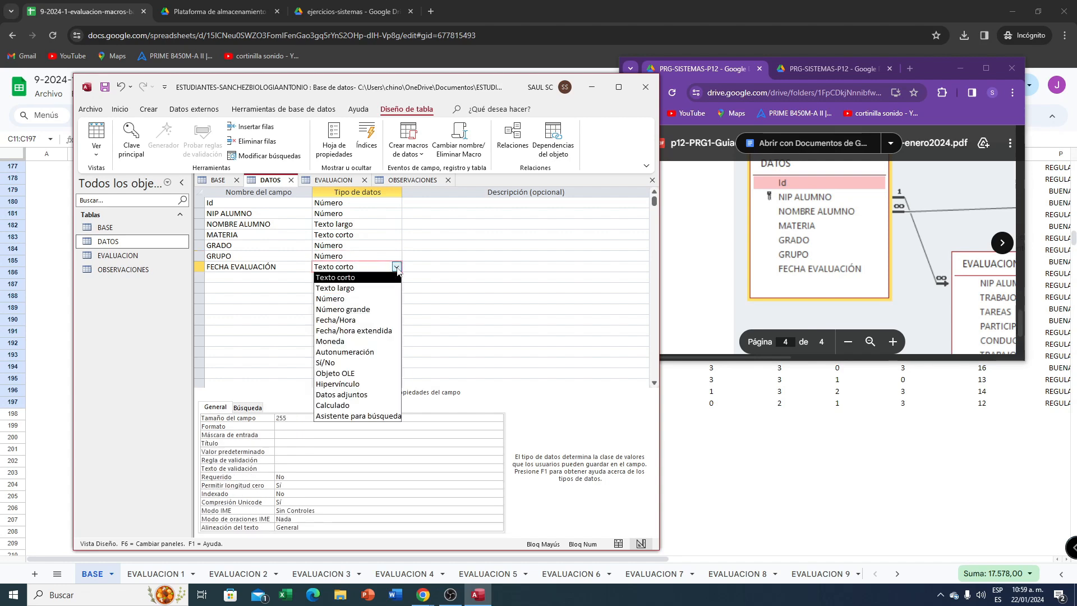
pyautogui.click(336, 321)
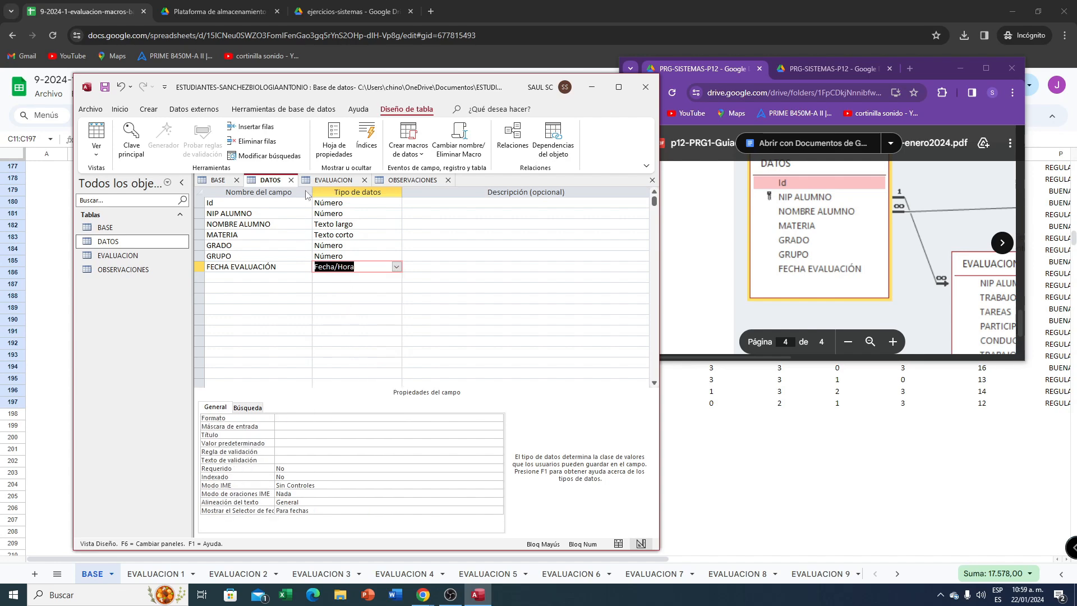
# - Remove the primary key from the Id field of the EVALUACION table
pyautogui.click(996, 67)
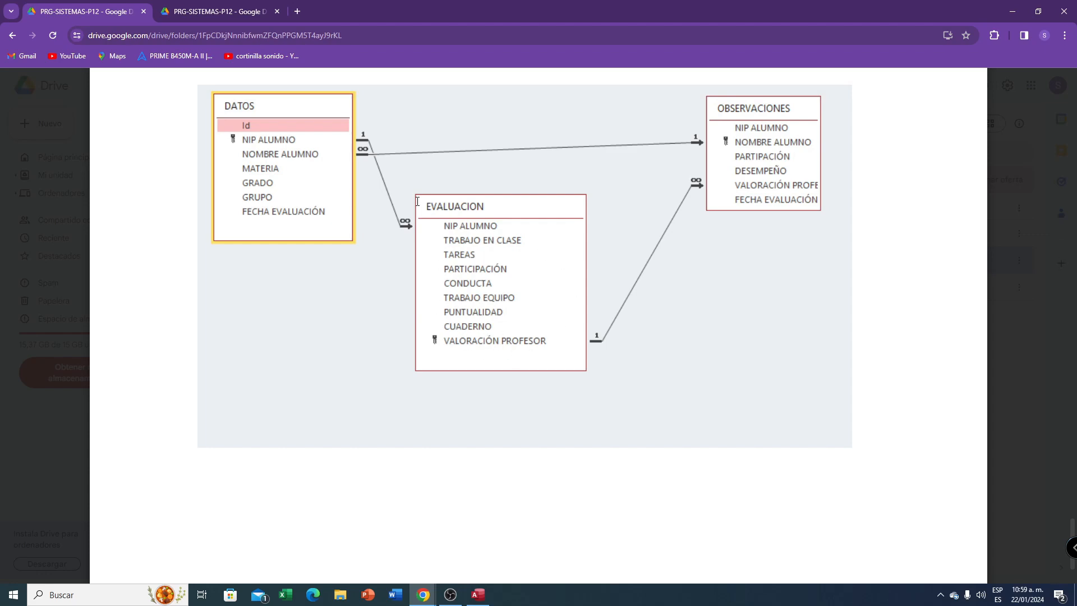
pyautogui.click(1038, 12)
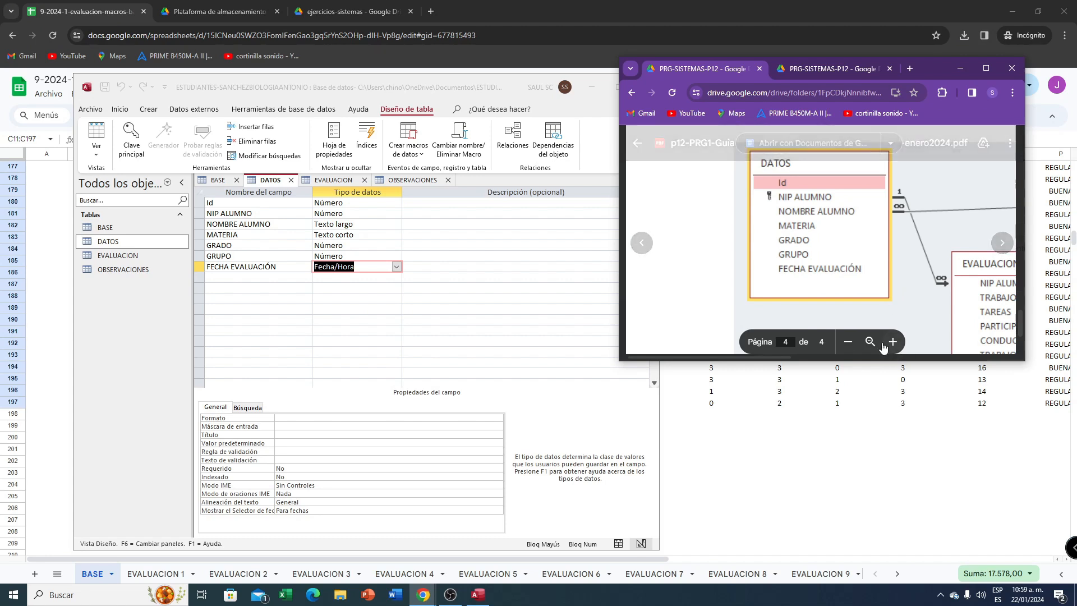
pyautogui.click(848, 342)
pyautogui.click(848, 342)
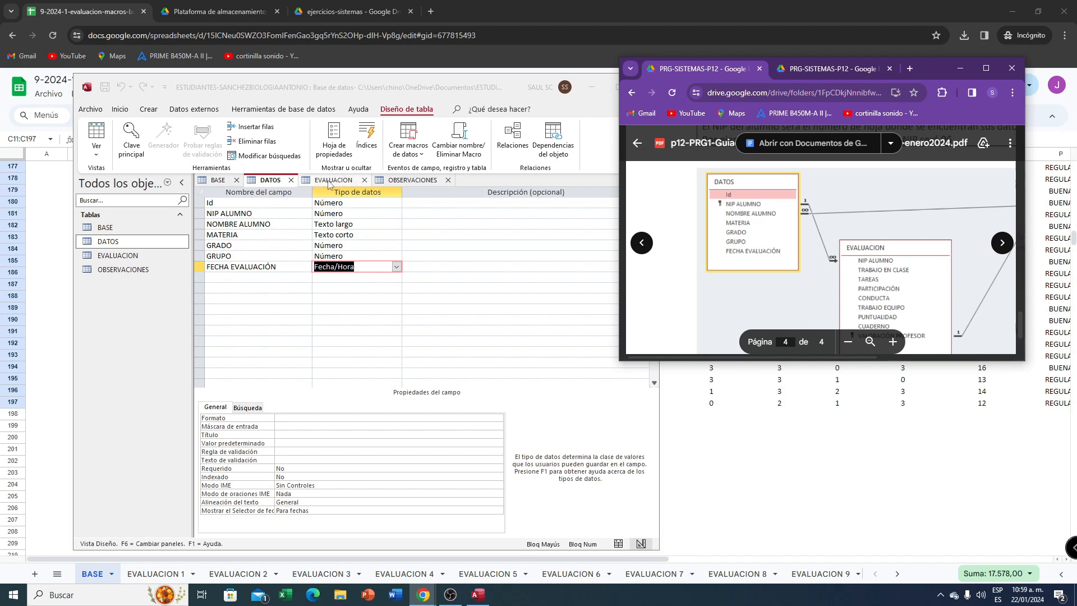
pyautogui.click(330, 183)
pyautogui.click(330, 182)
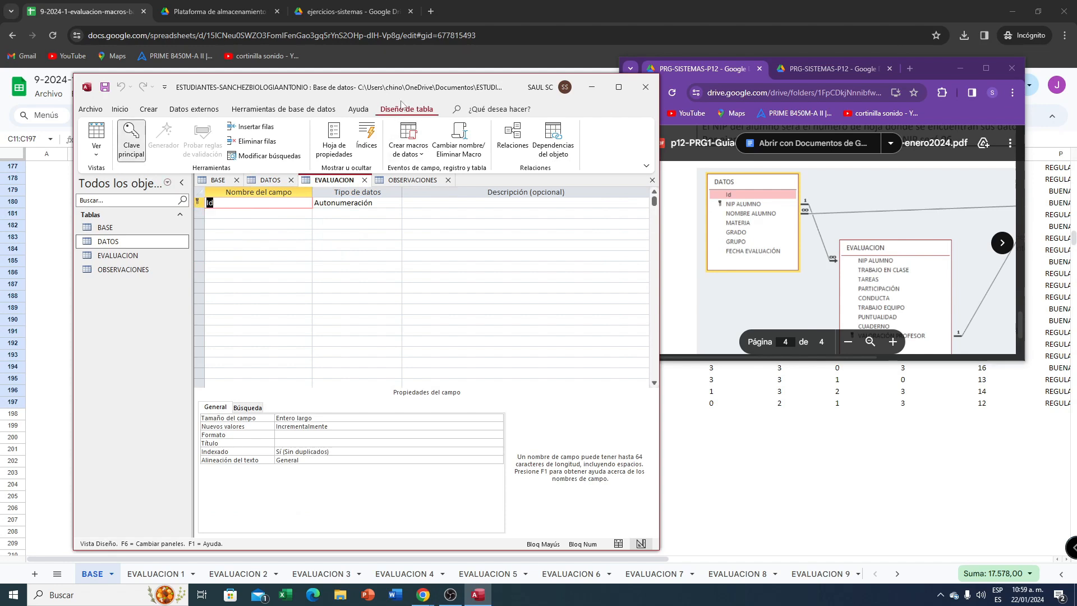
pyautogui.click(131, 147)
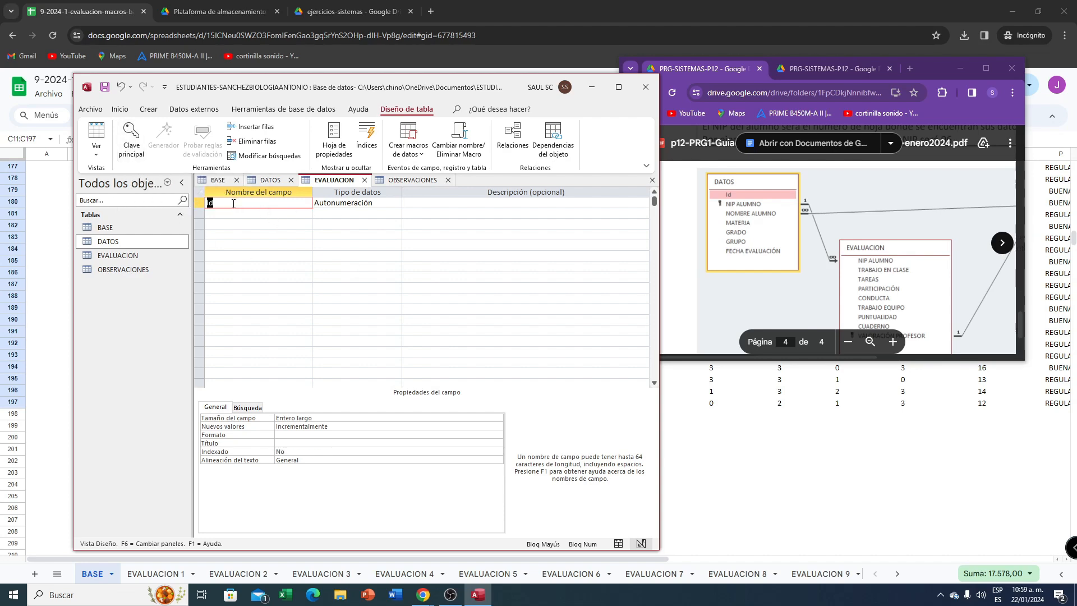
# - Rename the Id field of EVALUACION as NIP ALUMNO and set its data type to Número
pyautogui.press('BackSpace')
pyautogui.write('NOI')
pyautogui.press('BackSpace')
pyautogui.press('BackSpace')
pyautogui.write('MNO')
pyautogui.click(362, 204)
pyautogui.click(397, 204)
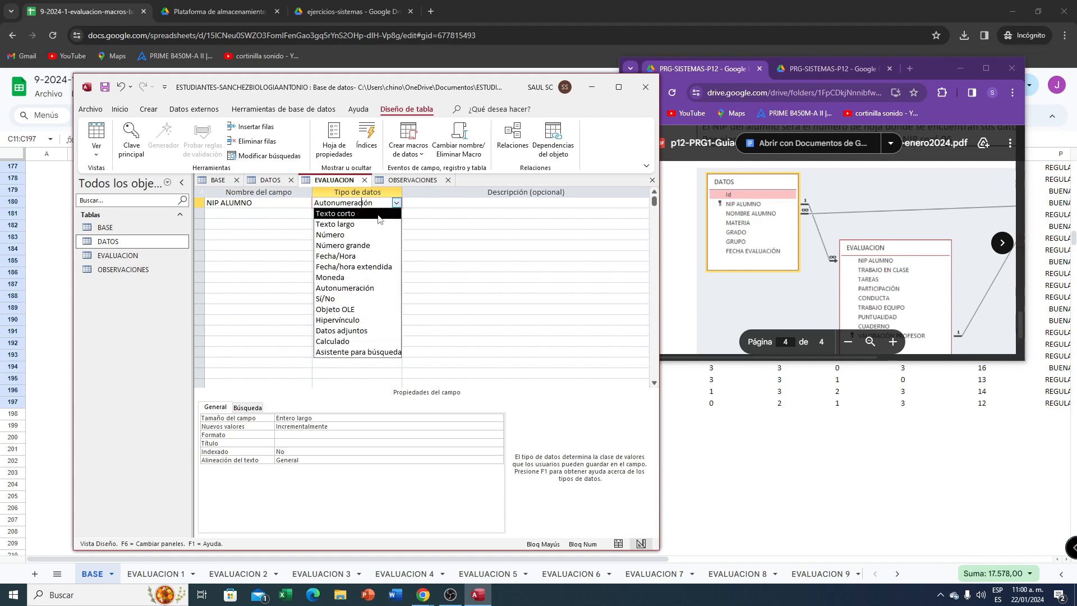
pyautogui.click(337, 236)
# - Add the fields TRABAJO EN CLASE, TAREAS and PARTICIPACIÓN below NIP ALUMNO in EVALUACION
pyautogui.click(225, 214)
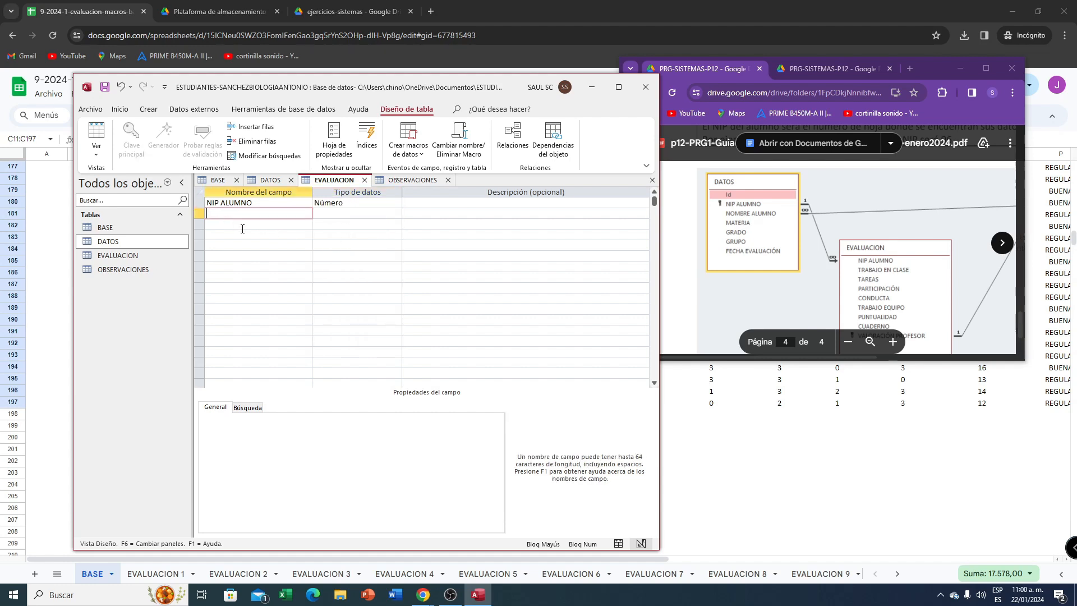
pyautogui.write('TRABAJO EN CLASE')
pyautogui.click(257, 224)
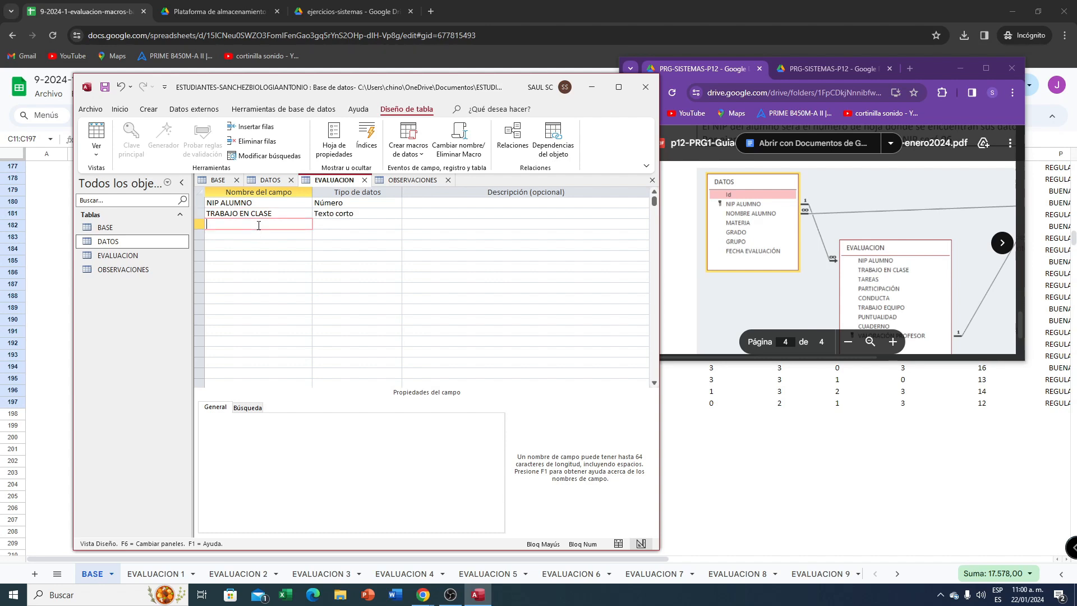
pyautogui.write('TAREAS')
pyautogui.click(284, 236)
pyautogui.write('PARTICIPACI')
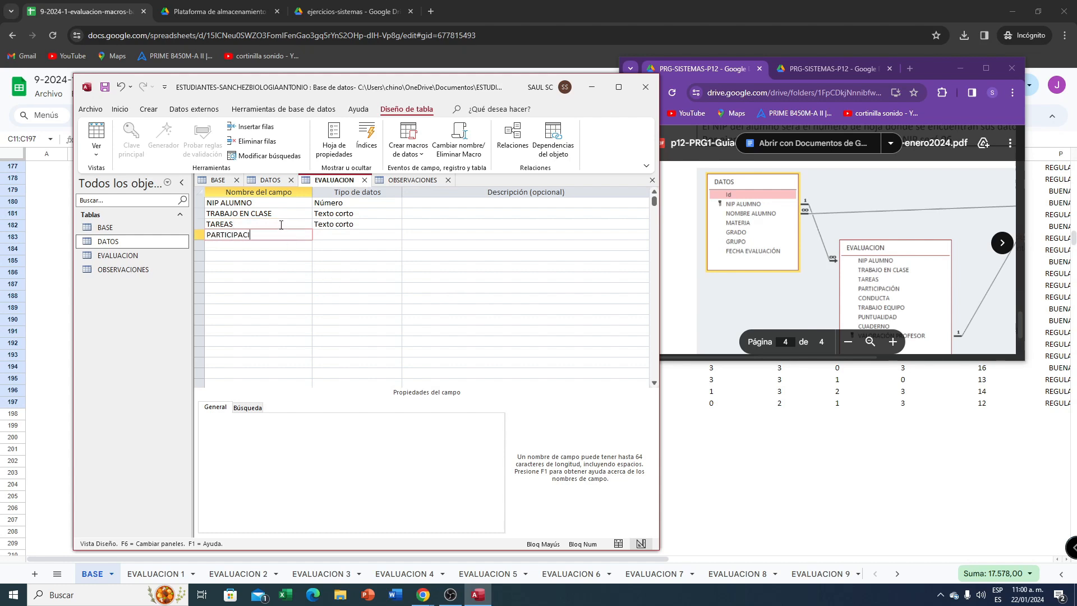
pyautogui.write('ÒN')
pyautogui.press('BackSpace')
pyautogui.press('BackSpace')
pyautogui.write('ÓN')
# - Add the fields CONDUCTA and TRABAJO EN EQUIPO below PARTICIPACIÓN in EVALUACION
pyautogui.click(223, 247)
pyautogui.write('CONDUCTA')
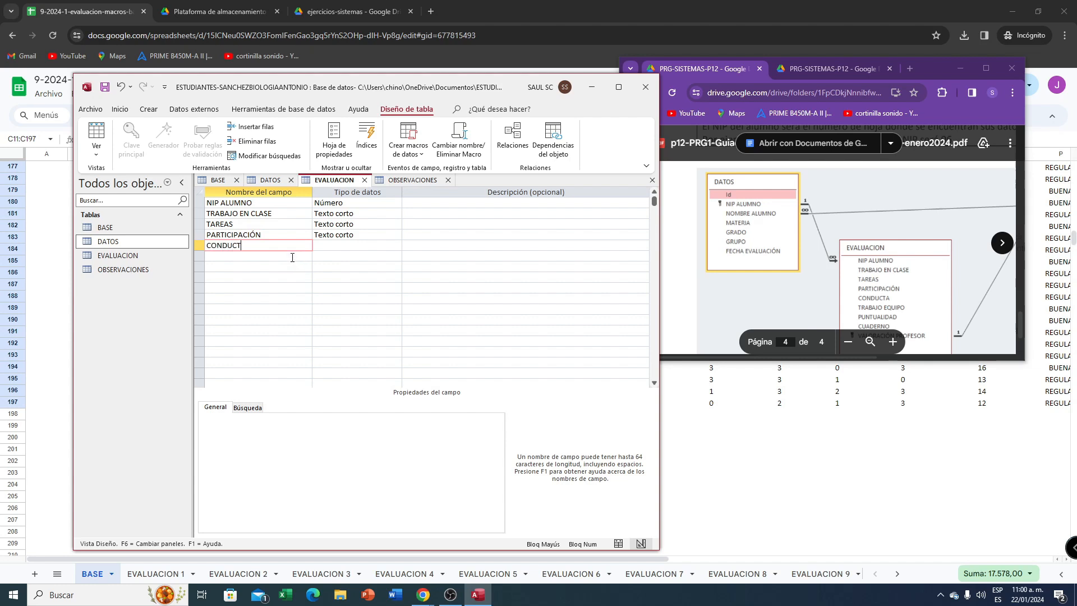
pyautogui.click(251, 257)
pyautogui.write('TRABAJO')
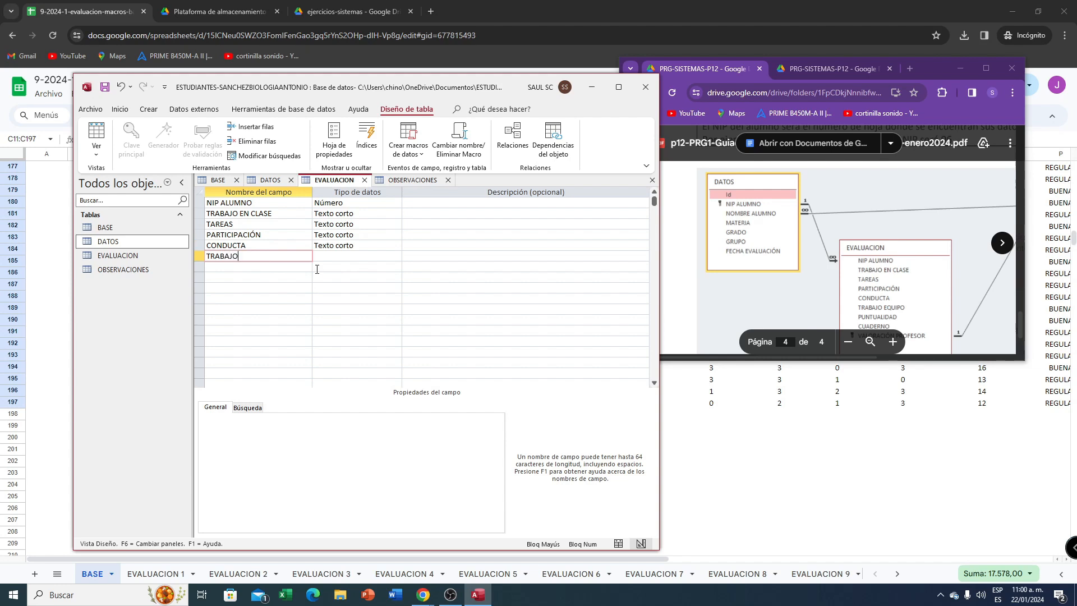
pyautogui.write(' EN EQUIOP')
pyautogui.press('BackSpace')
pyautogui.press('BackSpace')
pyautogui.write('PO')
pyautogui.press('Tab')
# - Add the fields PUNTUALIDAD, CUADERNO and VALORACIÓN PROFESOR at the end of EVALUACION, following the guide's diagram
pyautogui.click(835, 348)
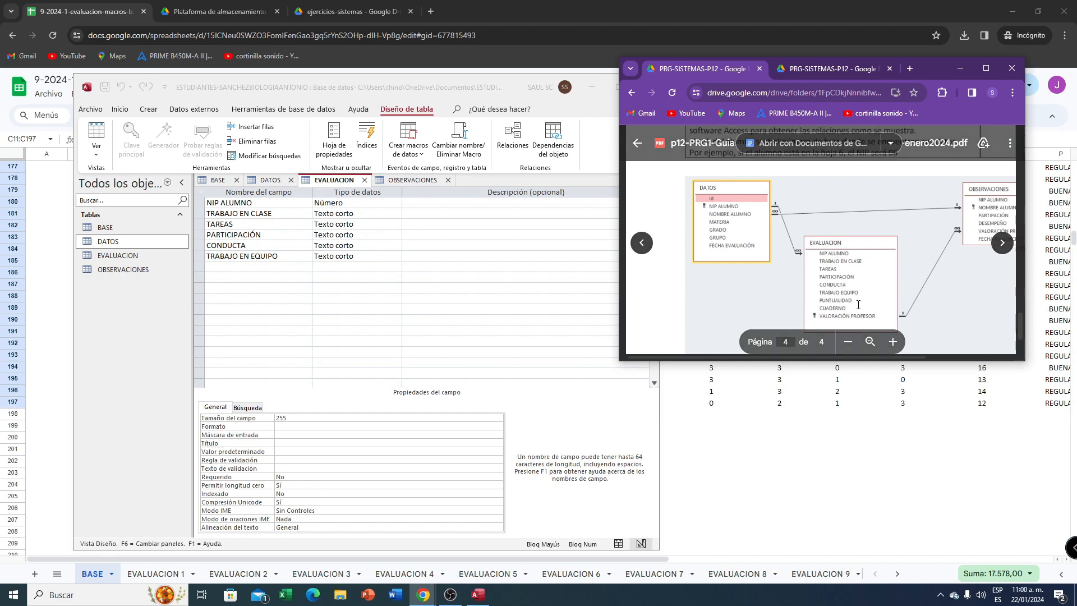
pyautogui.click(227, 267)
pyautogui.write('PUNTUALIDAD')
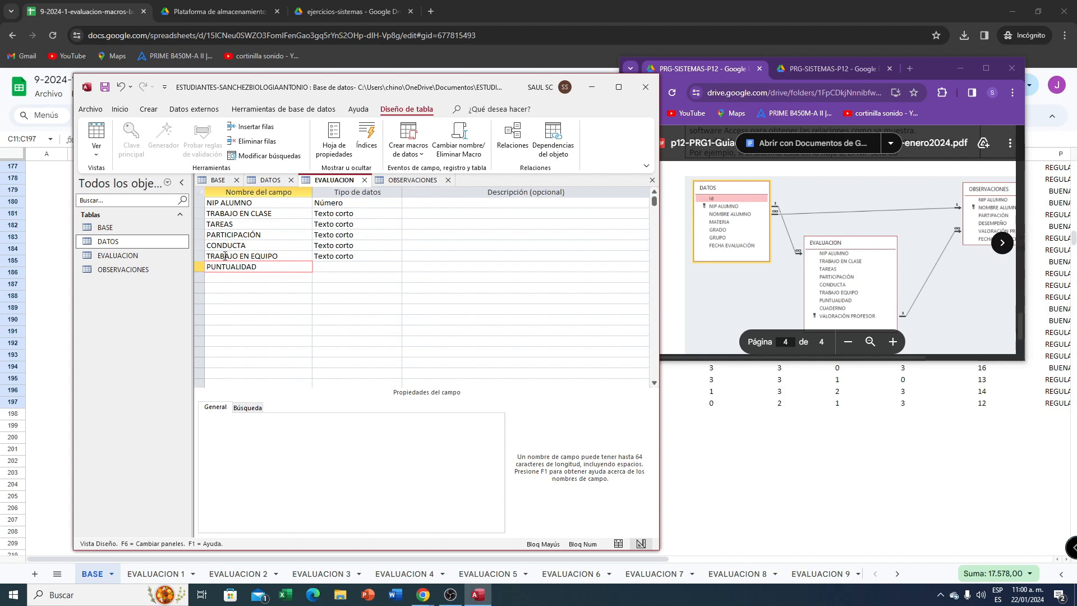
pyautogui.press('Down')
pyautogui.write('CUADERNO')
pyautogui.press('Down')
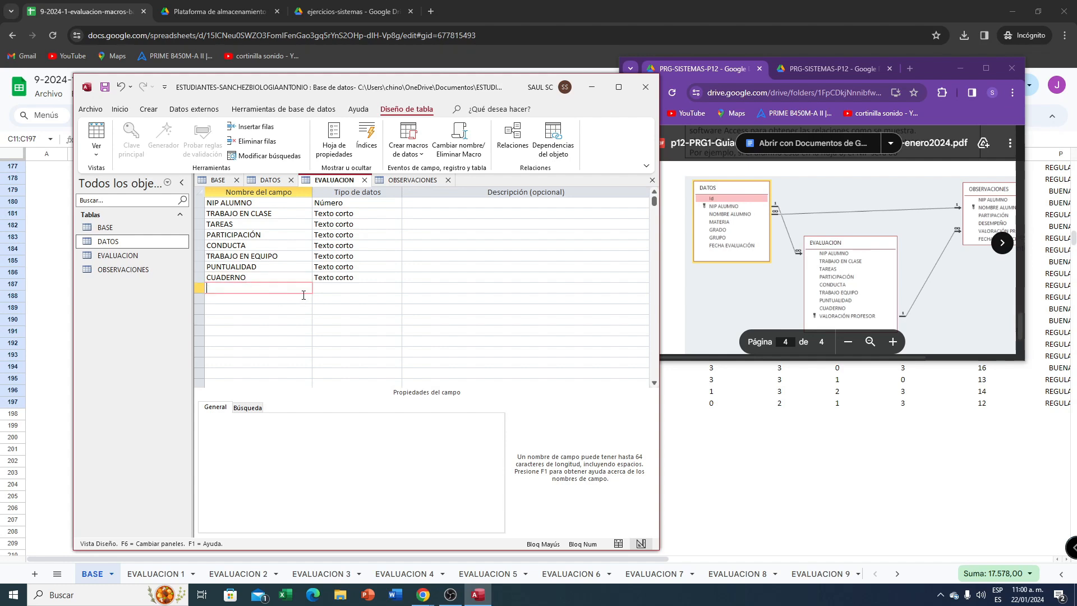
pyautogui.write('VALORACIÒN')
pyautogui.press('BackSpace')
pyautogui.write('ÓN PROFESOR')
pyautogui.click(355, 291)
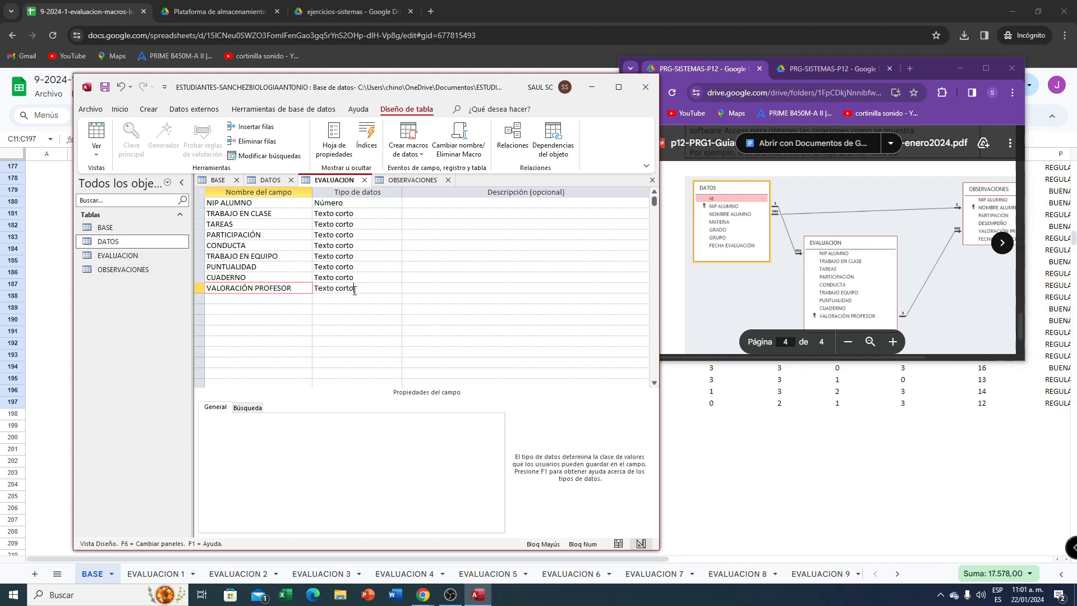
# - Set the data types of TRABAJO EN CLASE, TAREAS and PARTICIPACIÓN to Número
pyautogui.click(359, 214)
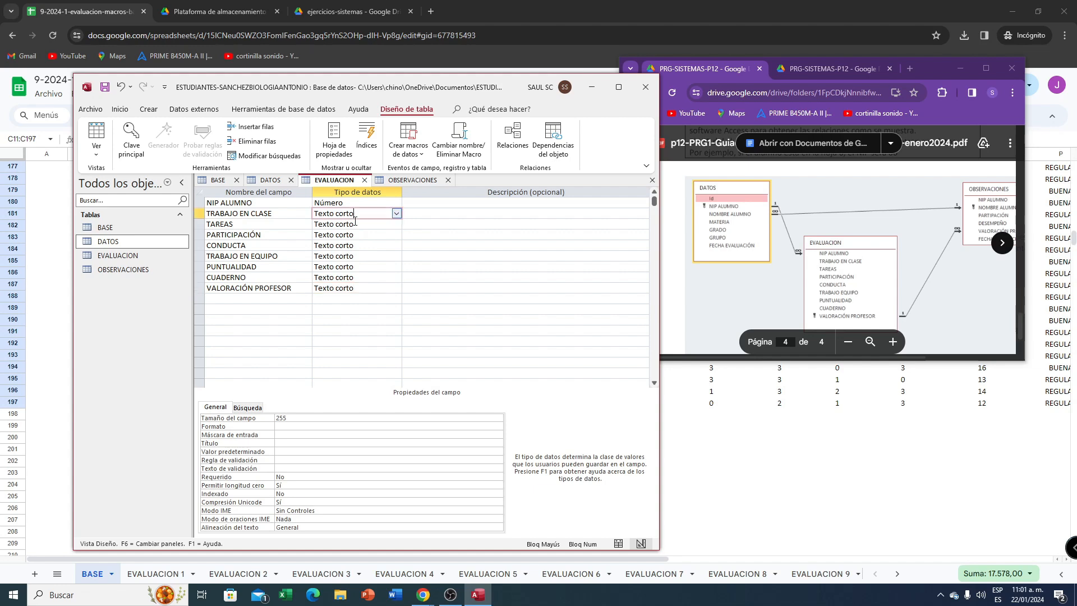
pyautogui.click(396, 213)
pyautogui.click(366, 245)
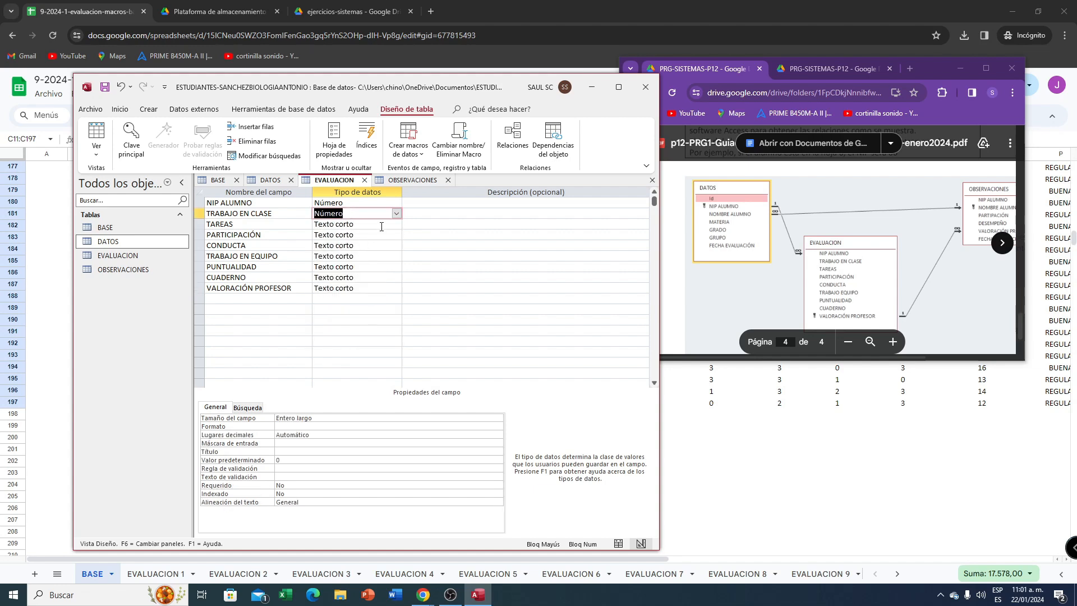
pyautogui.click(382, 226)
pyautogui.click(396, 224)
pyautogui.click(358, 255)
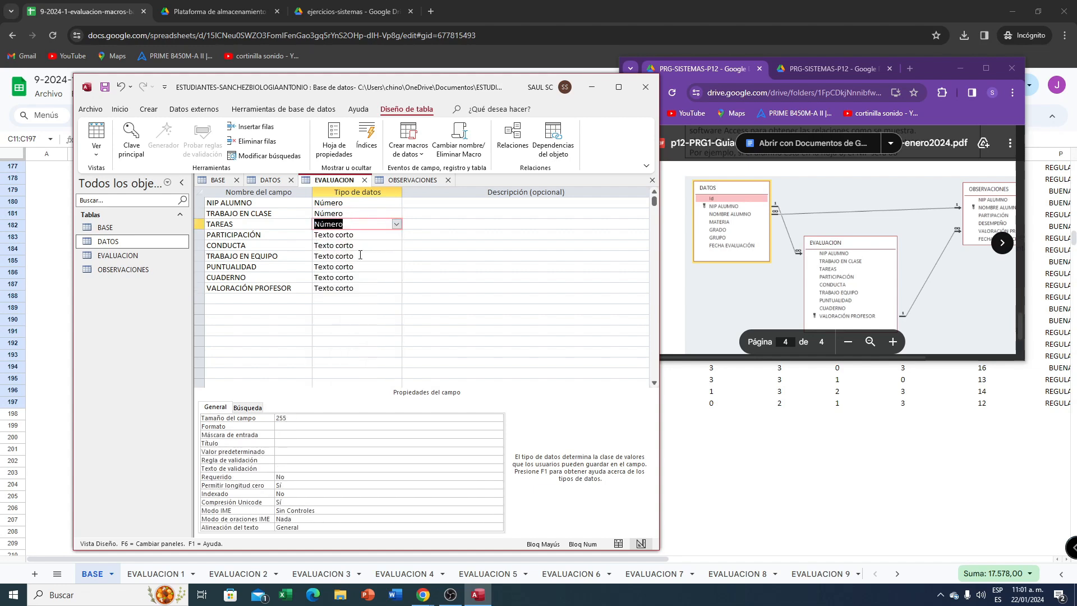
pyautogui.click(362, 235)
pyautogui.click(396, 235)
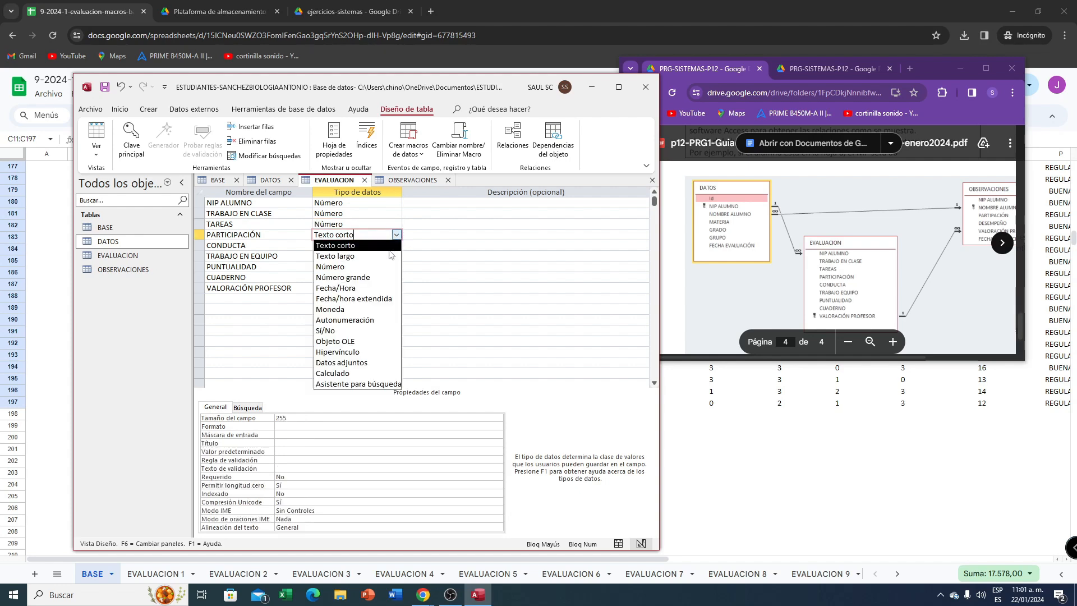
pyautogui.click(348, 267)
# - Set the data types of CONDUCTA, TRABAJO EN EQUIPO and PUNTUALIDAD to Número
pyautogui.click(396, 246)
pyautogui.click(396, 246)
pyautogui.click(348, 277)
pyautogui.click(396, 256)
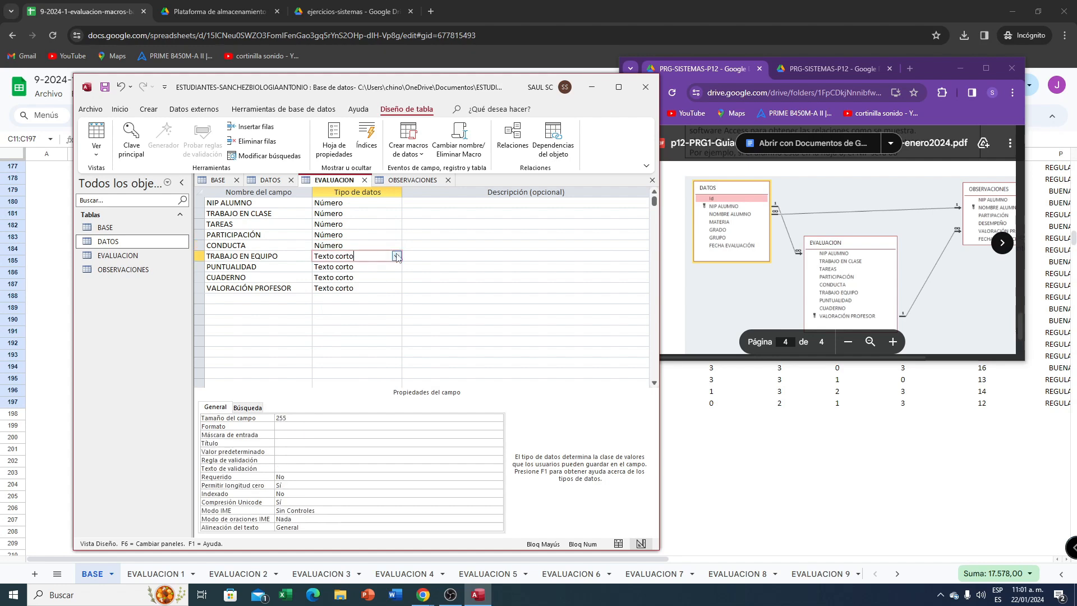
pyautogui.click(396, 256)
pyautogui.click(348, 288)
pyautogui.click(396, 267)
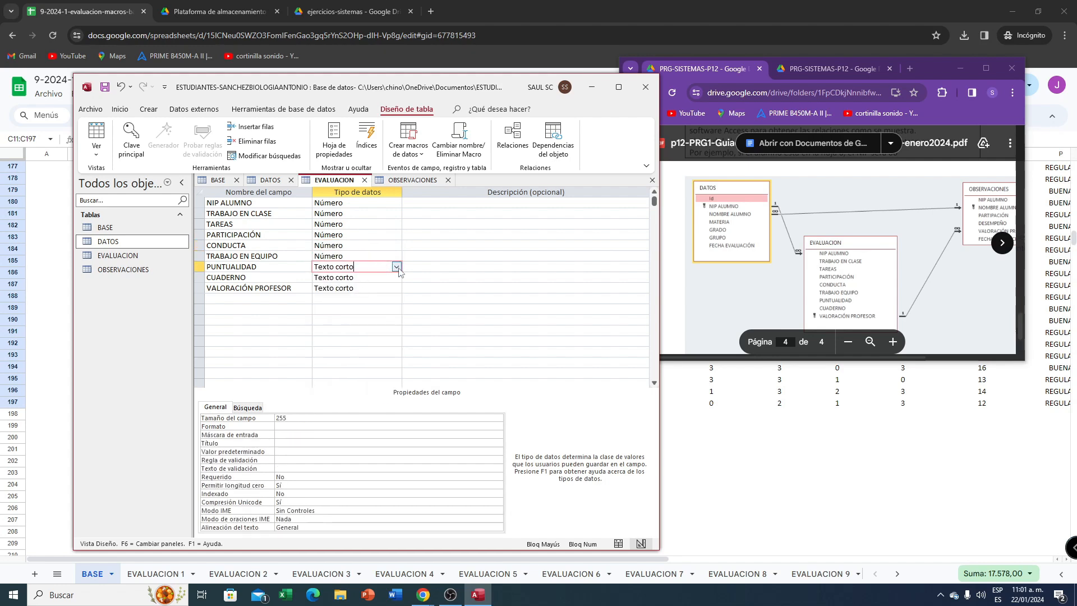
pyautogui.click(396, 267)
pyautogui.click(347, 299)
# - Set the data types of CUADERNO and VALORACIÓN PROFESOR to Número
pyautogui.click(368, 279)
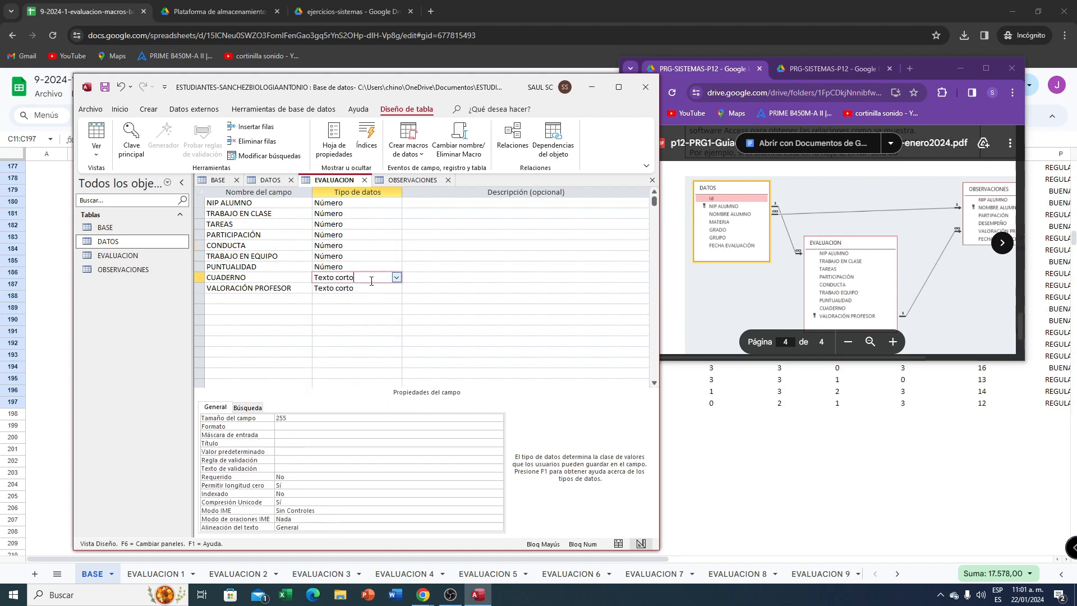
pyautogui.click(396, 277)
pyautogui.click(353, 309)
pyautogui.click(356, 289)
pyautogui.click(396, 288)
pyautogui.click(346, 320)
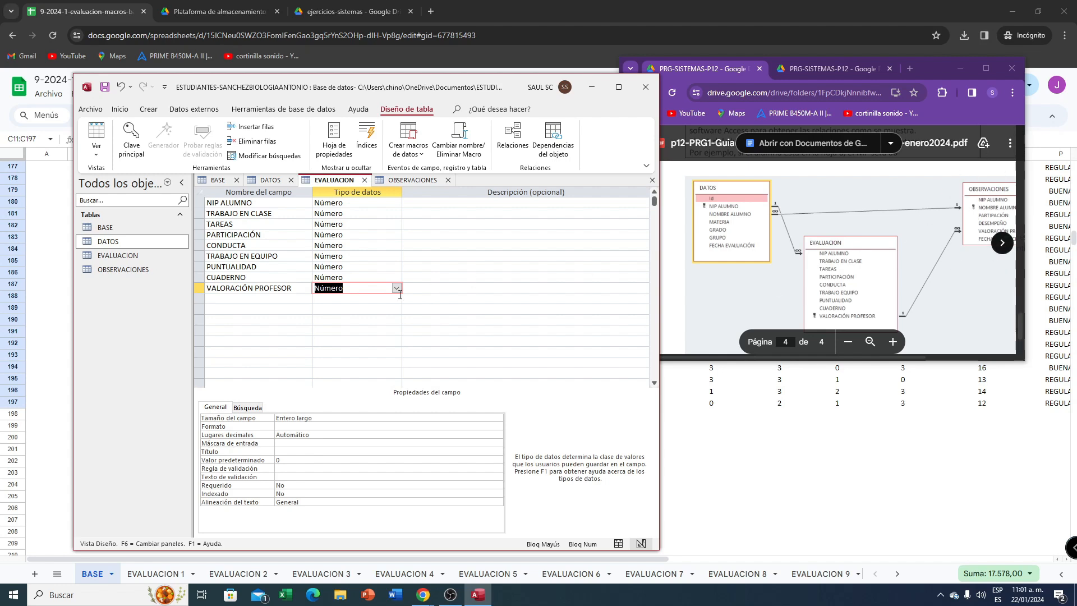
# - Remove the primary key from the Id field of the OBSERVACIONES table
pyautogui.click(410, 180)
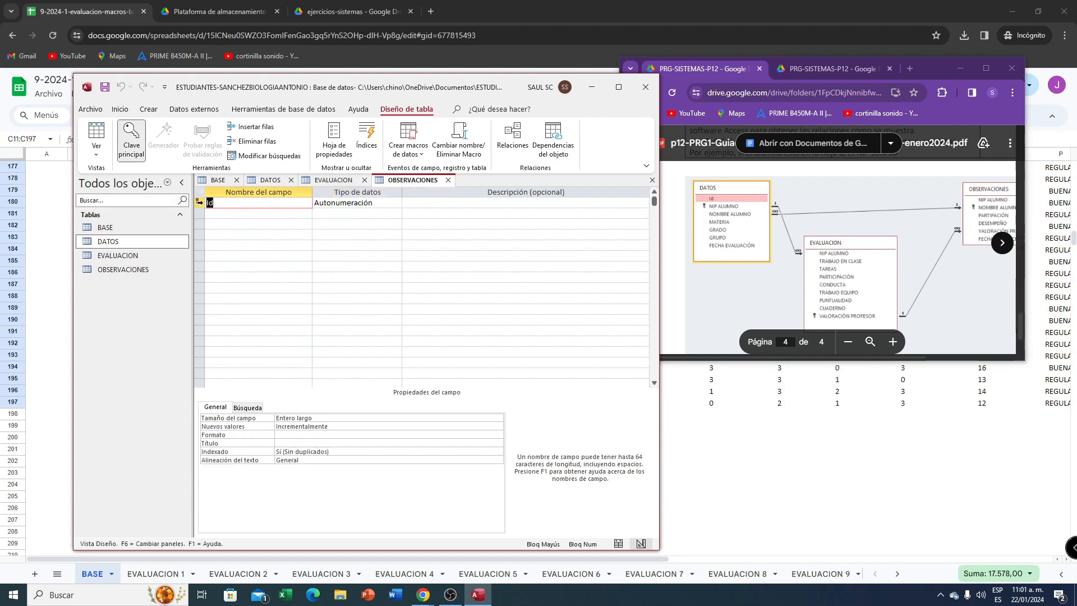
pyautogui.click(199, 203)
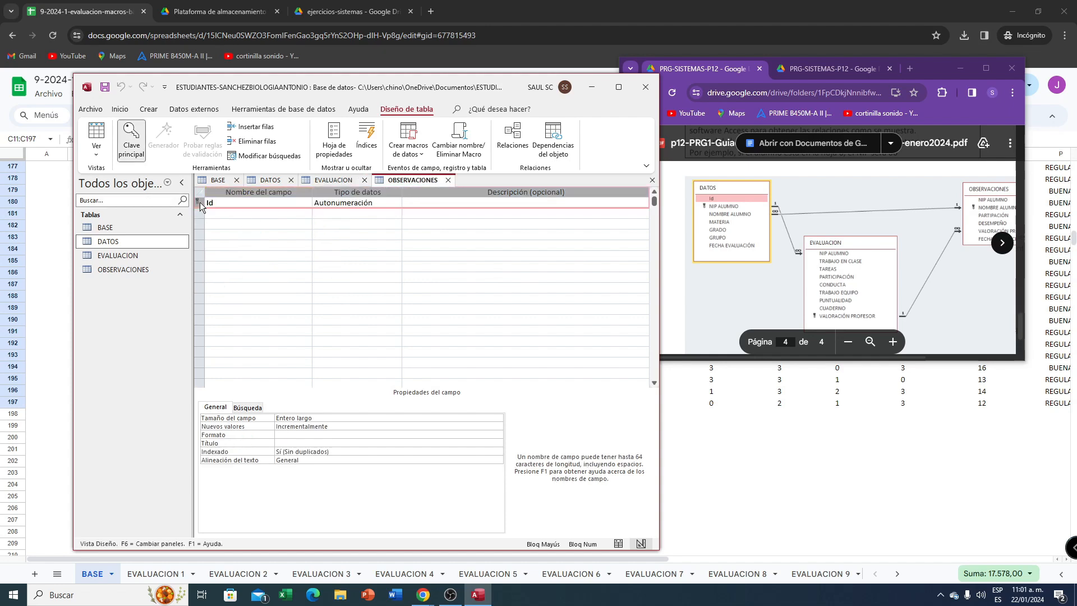
pyautogui.click(128, 150)
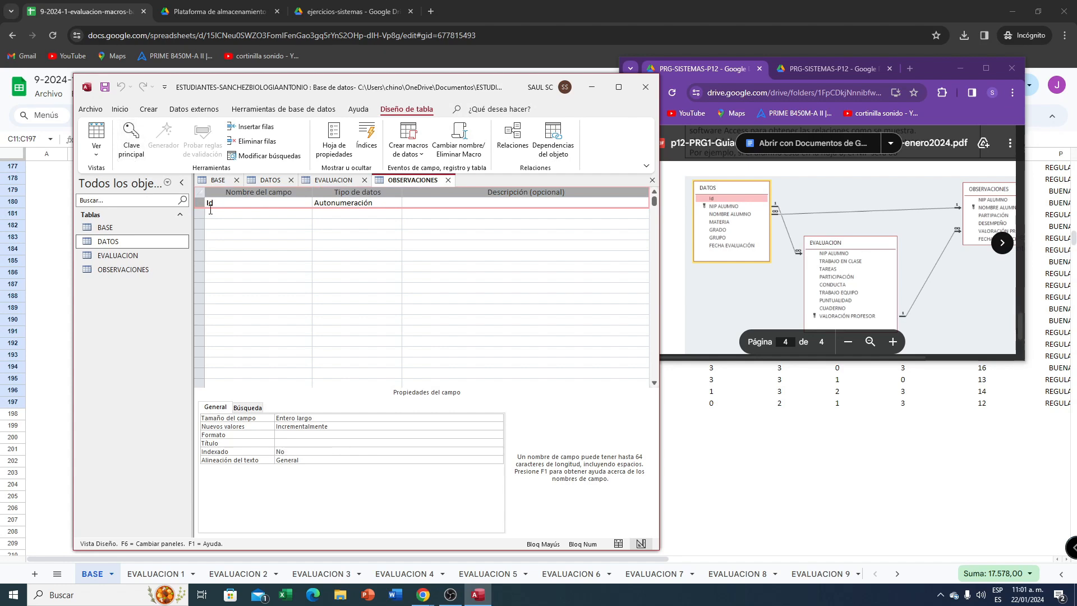
# - Rename the Id field of OBSERVACIONES as NIP ALUMNO and set its data type to Número
pyautogui.click(248, 203)
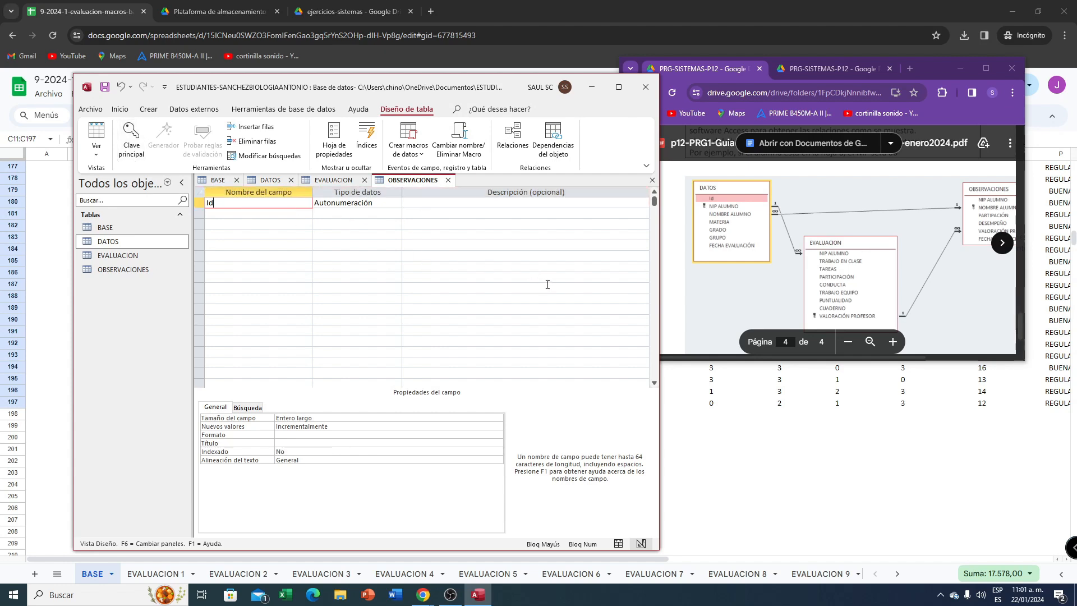
pyautogui.press('capslock')
pyautogui.write('nip')
pyautogui.press('BackSpace')
pyautogui.press('capslock')
pyautogui.write('NIP ALUMNO')
pyautogui.click(370, 205)
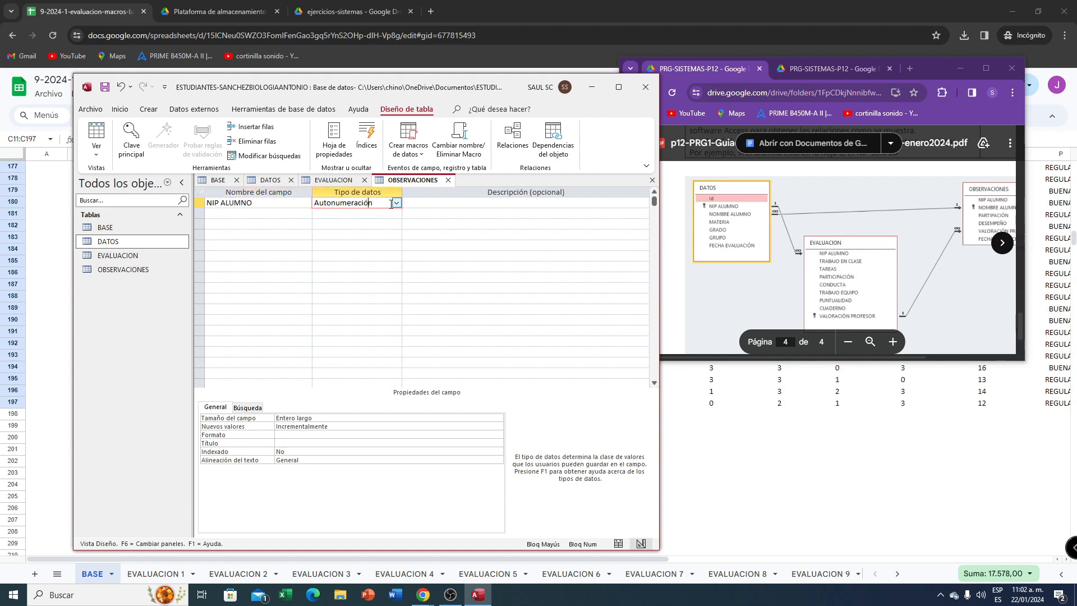
pyautogui.click(399, 202)
pyautogui.click(358, 229)
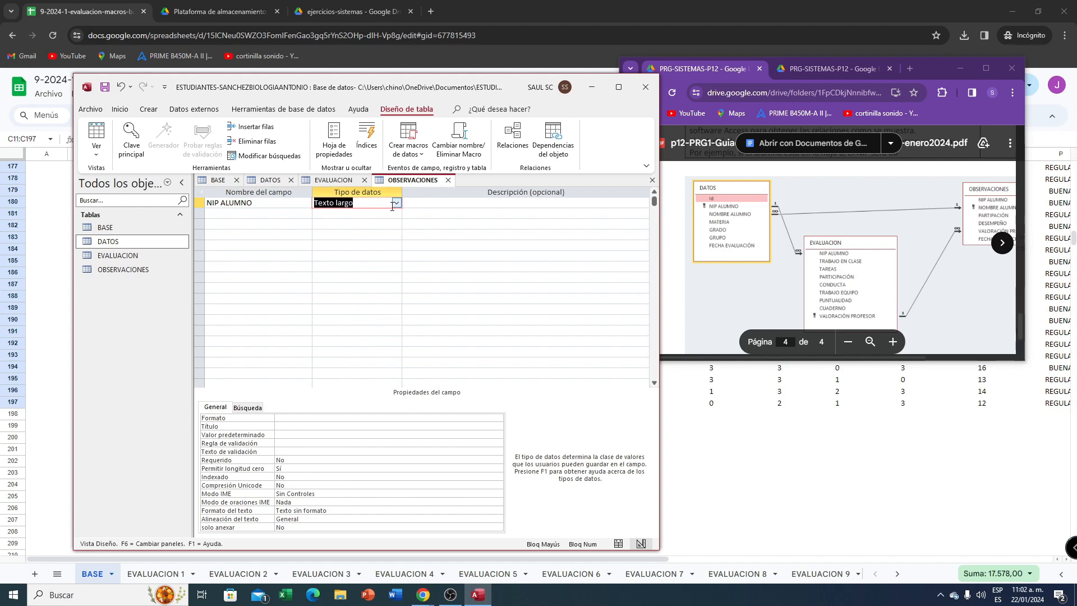
pyautogui.click(396, 202)
pyautogui.click(337, 235)
# - Examine the field list of OBSERVACIONES in the relationship diagram on page 4 of the project guide
pyautogui.click(223, 214)
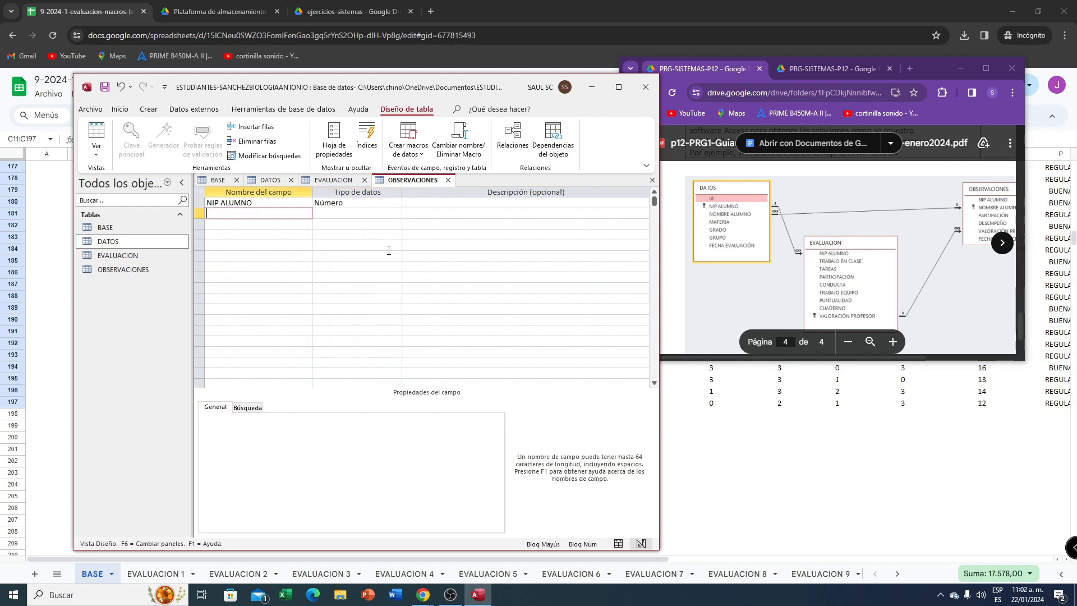
pyautogui.click(848, 342)
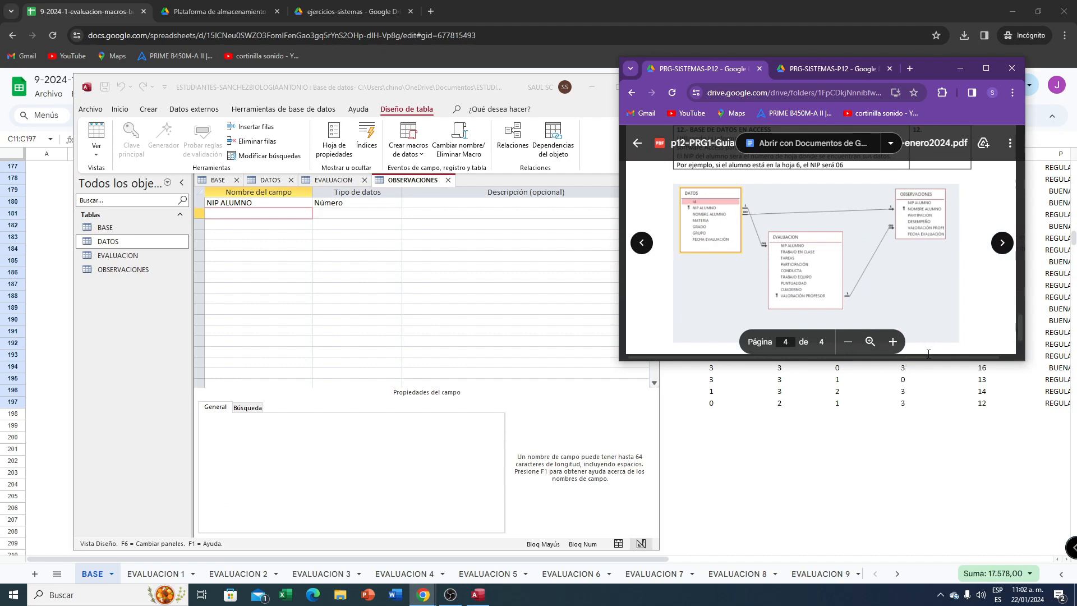
pyautogui.click(988, 69)
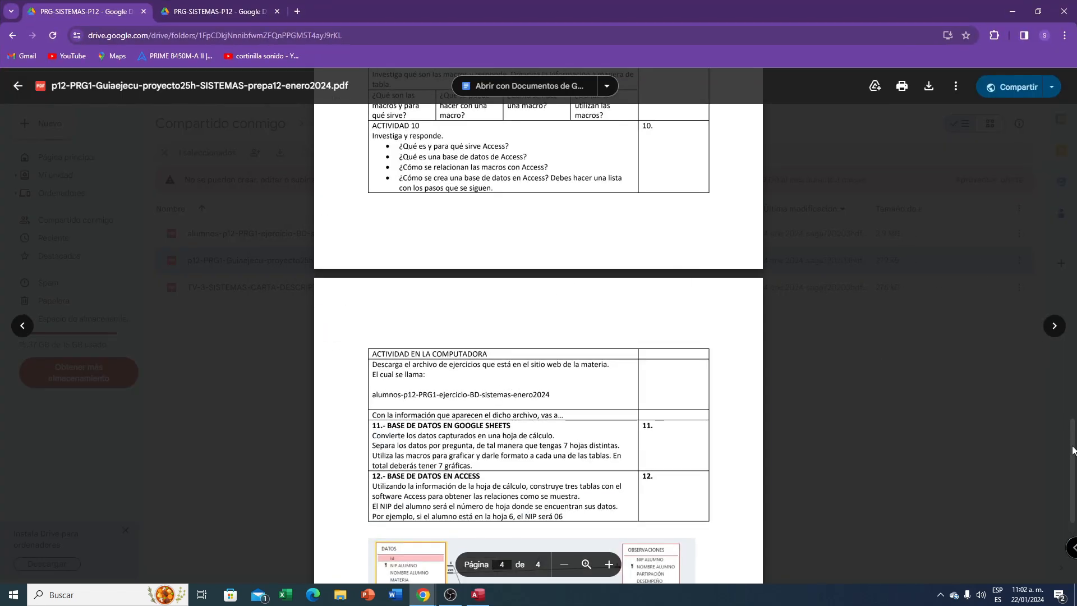
pyautogui.scroll(-5, 726, 477)
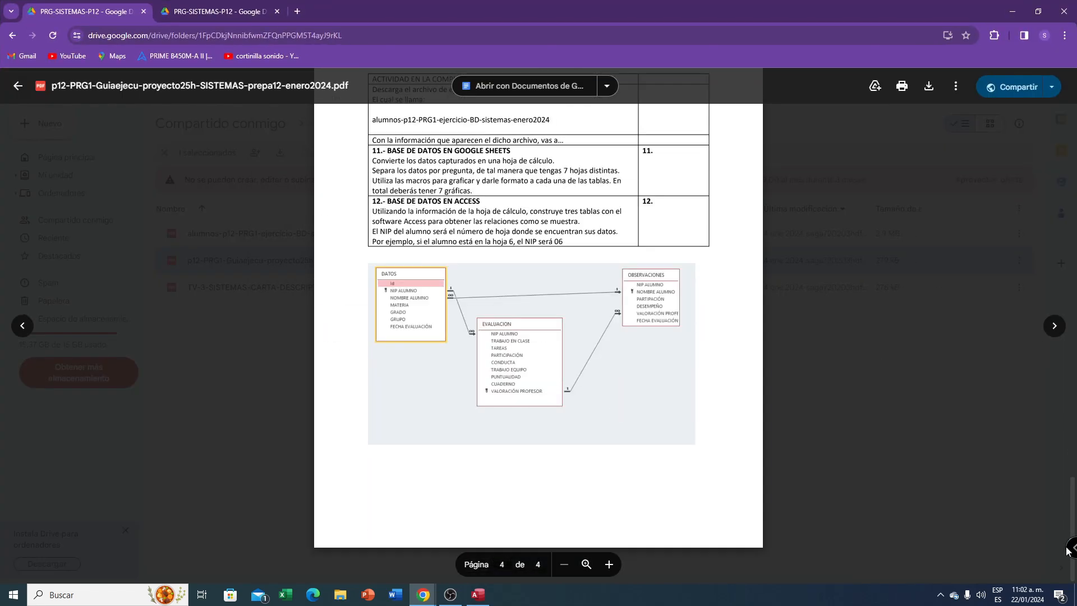
pyautogui.click(609, 564)
pyautogui.click(609, 564)
pyautogui.click(609, 564)
pyautogui.click(610, 566)
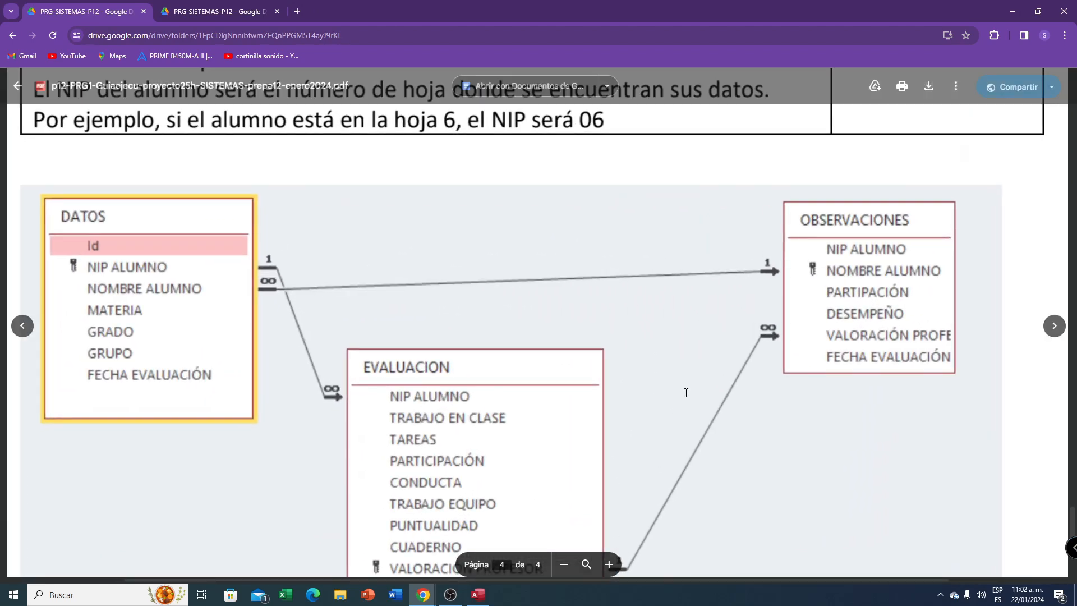
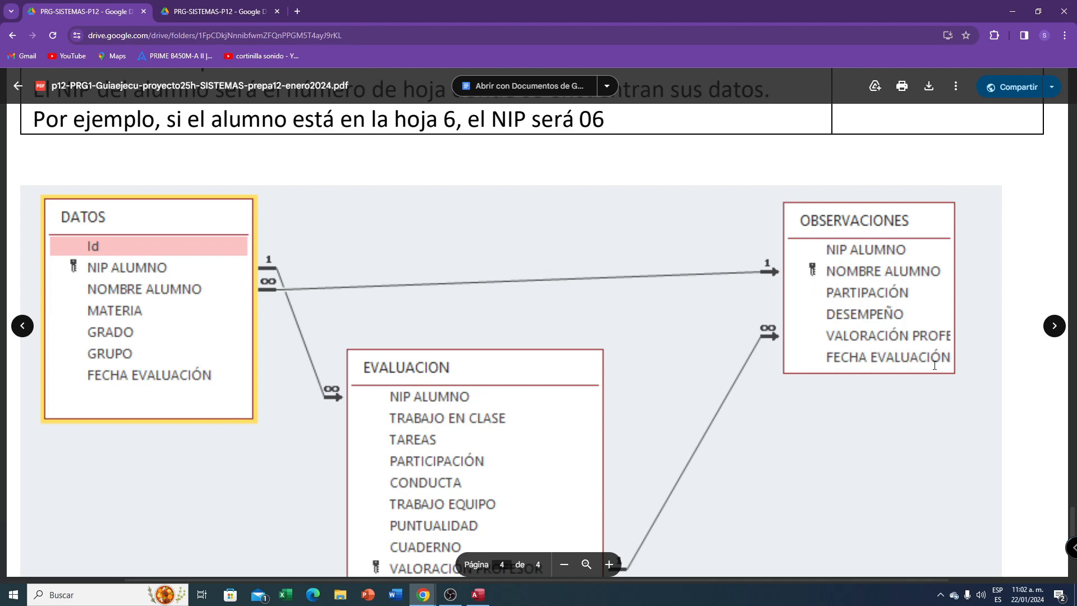
# - Shrink the project guide PDF's window and zoom its page out to show the table relationship diagram beside the database
pyautogui.click(1039, 11)
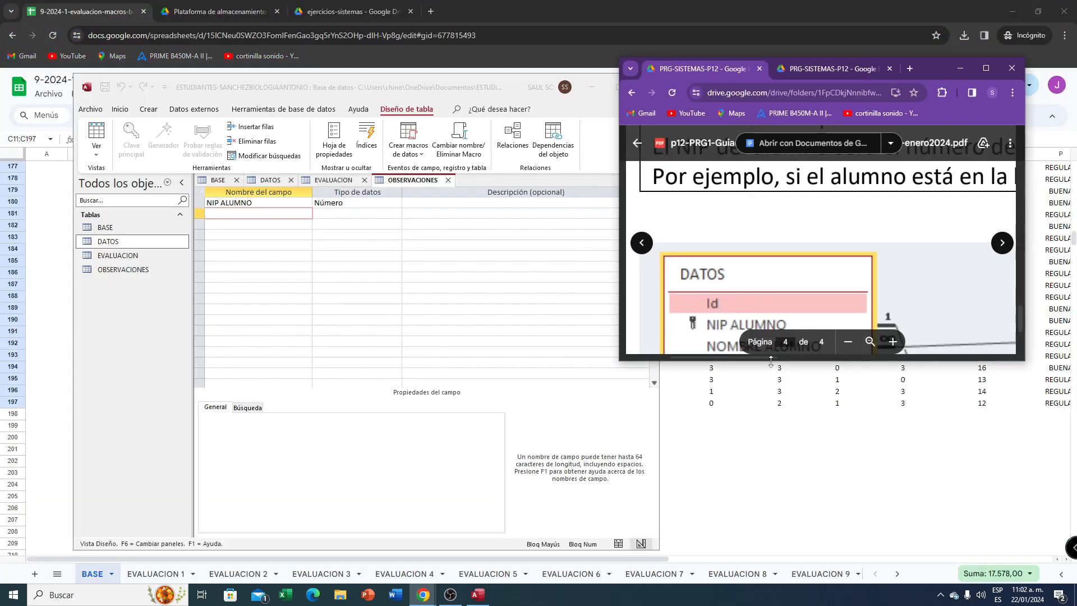
pyautogui.click(848, 342)
pyautogui.click(849, 343)
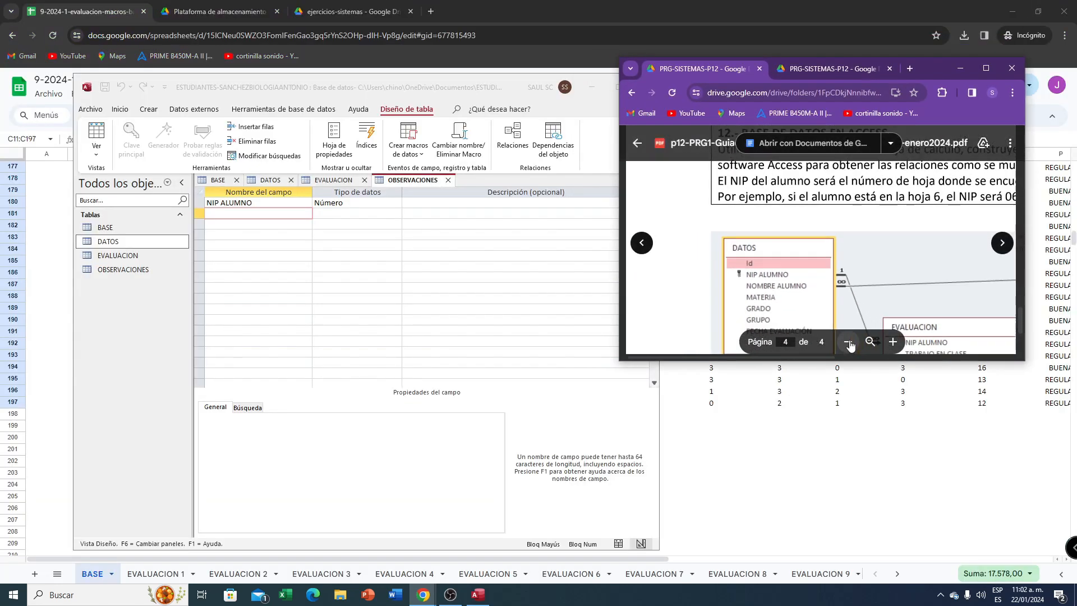
pyautogui.click(849, 342)
pyautogui.click(849, 343)
pyautogui.click(893, 342)
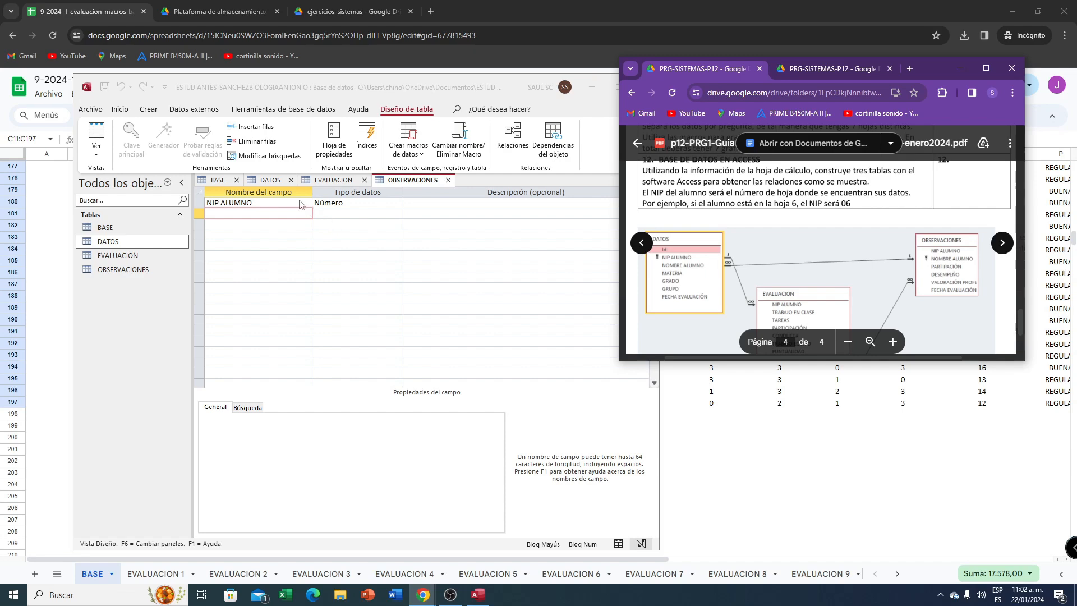
# - Add the fields NOMBRE ALUMNO and PARTICIPACIÓN to the OBSERVACIONES table design below NIP ALUMNO
pyautogui.click(226, 212)
pyautogui.write('NO')
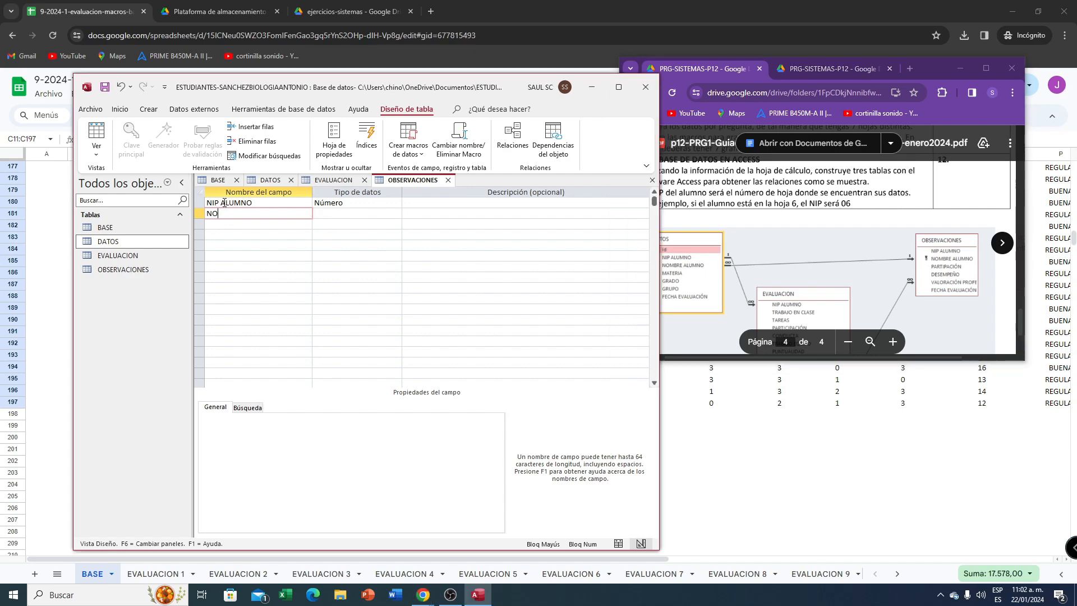
pyautogui.write('MBRE ALUMNO')
pyautogui.click(239, 223)
pyautogui.write('PARTICIPACI')
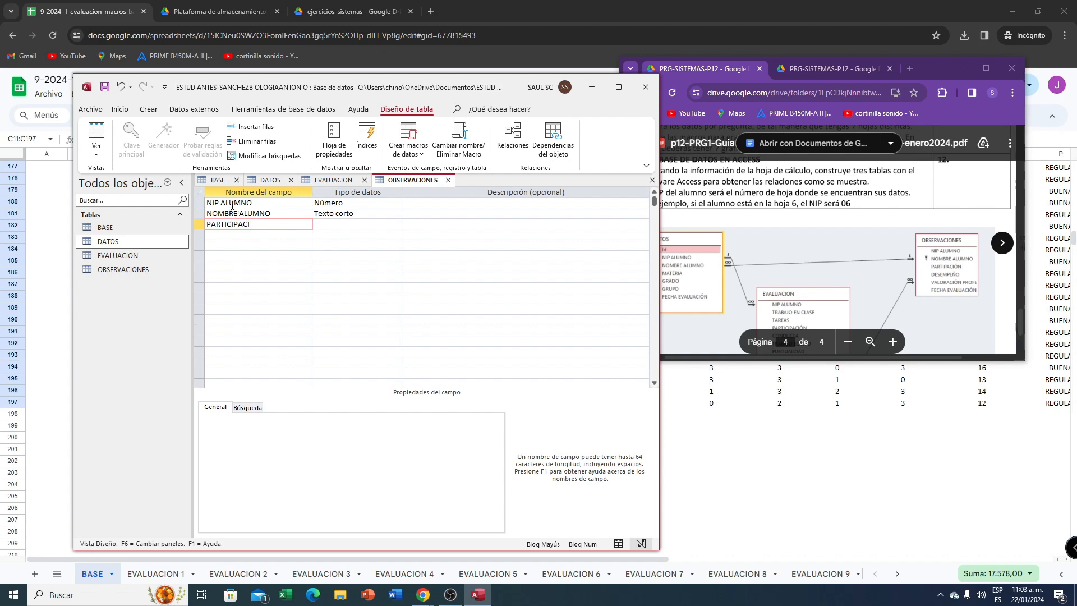
pyautogui.press('BackSpace')
pyautogui.write('IÓN')
# - Add the fields DESEMPEÑO, VALORACIÓN PROFESOR and FECHA EVALUACIÓN to the OBSERVACIONES table design
pyautogui.click(264, 236)
pyautogui.write('DESEMPEÑO')
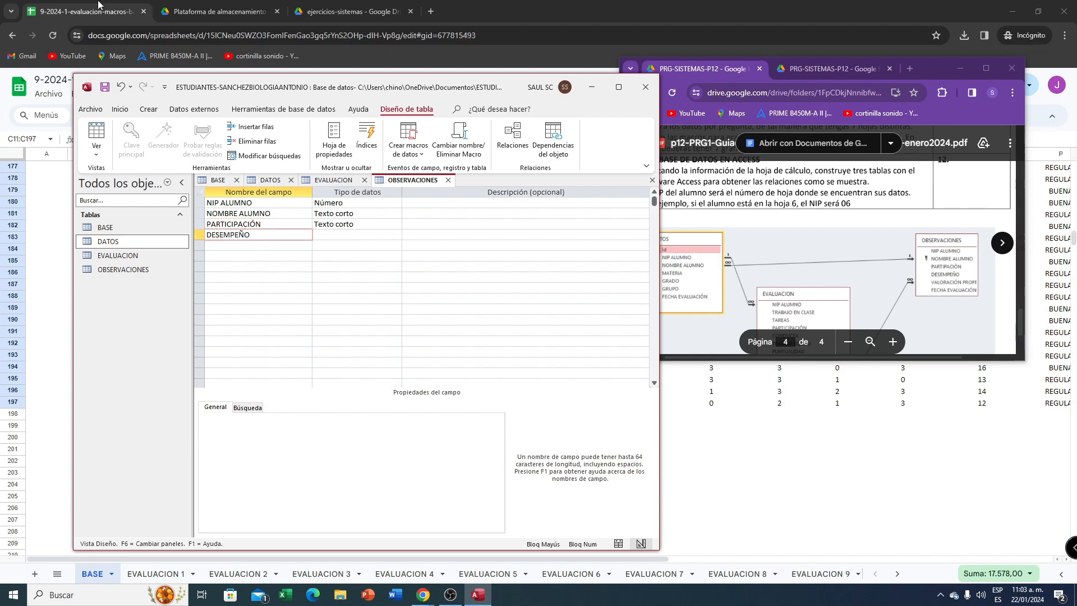
pyautogui.click(240, 247)
pyautogui.write('VALORACIÓN PROFESOR')
pyautogui.click(250, 257)
pyautogui.write('FEC')
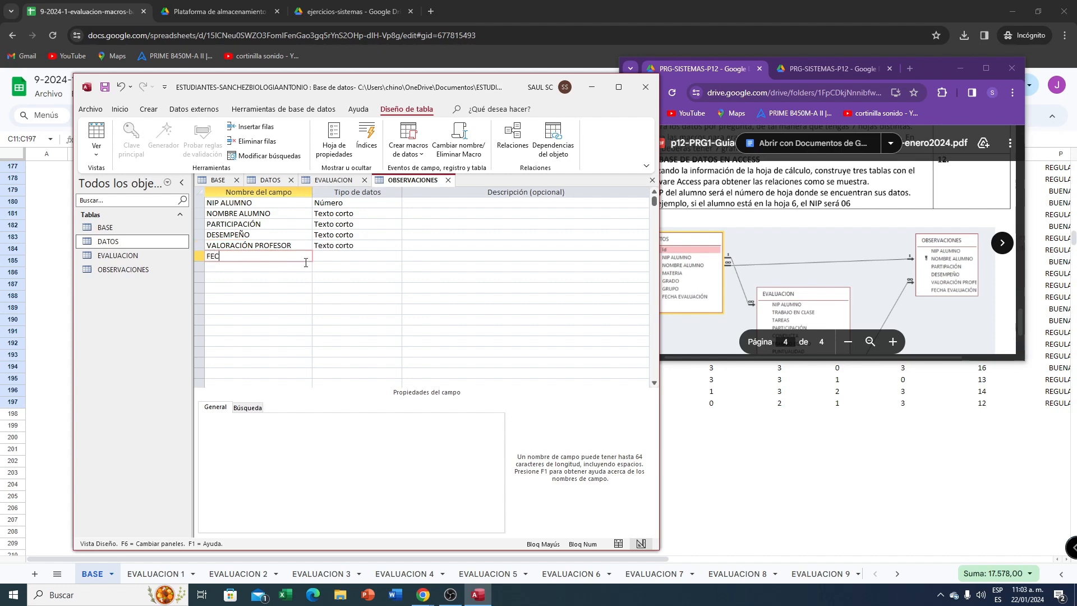
pyautogui.write('HA EVALUACIÓN')
# - Set the data type of NOMBRE ALUMNO in the OBSERVACIONES table to Texto largo
pyautogui.click(354, 204)
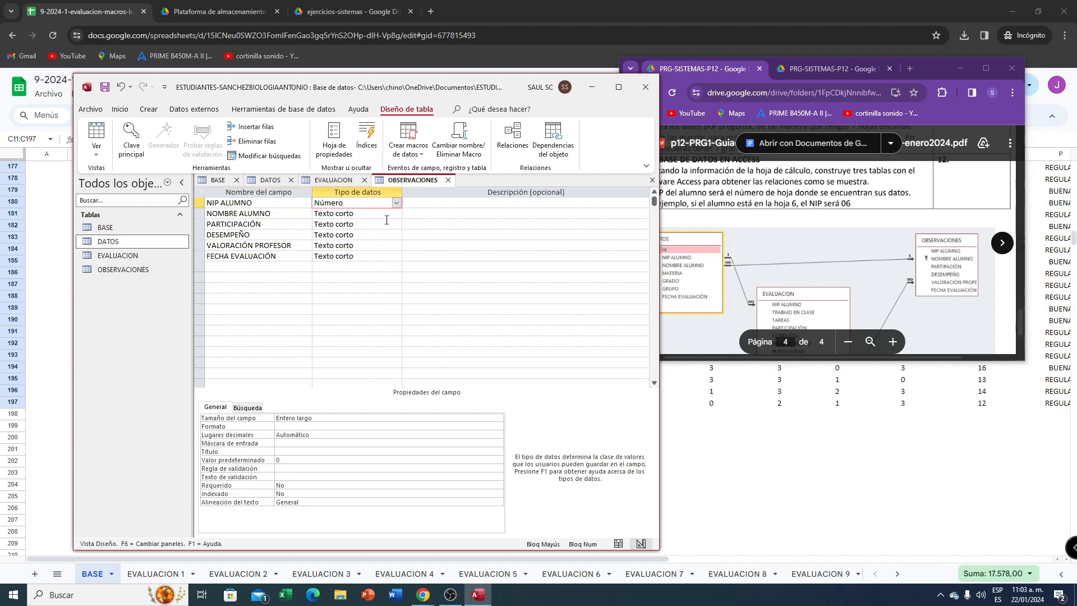
pyautogui.click(376, 215)
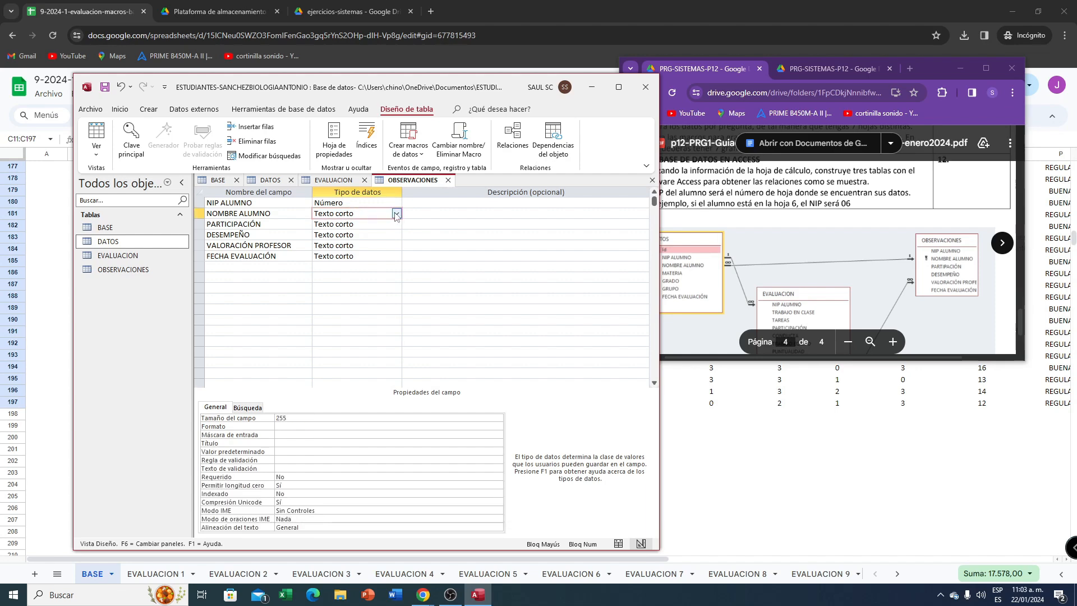
pyautogui.click(396, 214)
pyautogui.click(365, 239)
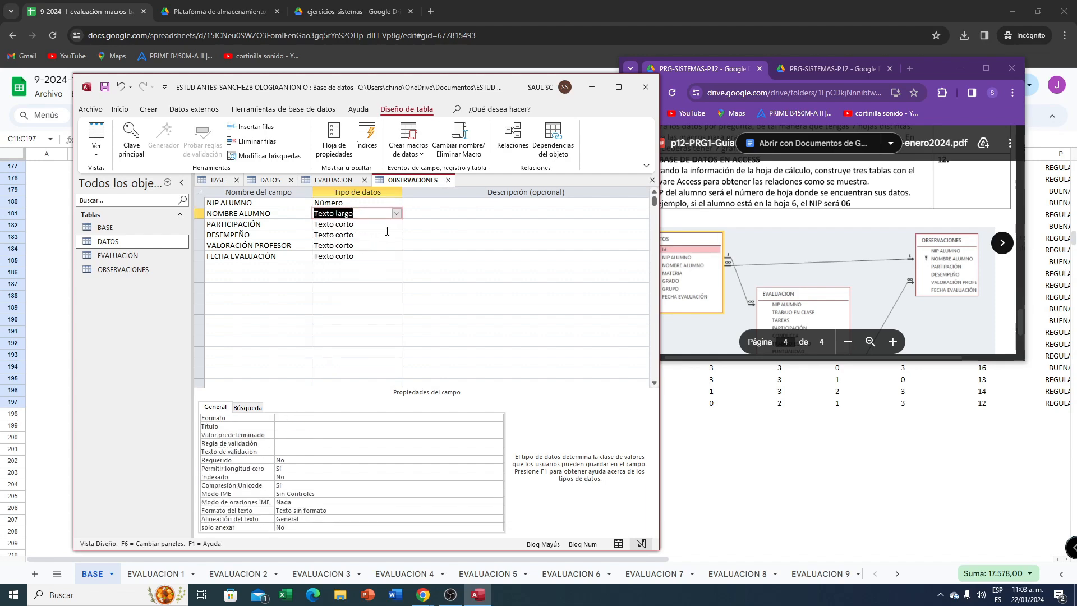
# - Set the OBSERVACIONES field VALORACIÓN PROFESOR to the Número data type and FECHA EVALUACIÓN to Fecha/Hora
pyautogui.click(376, 226)
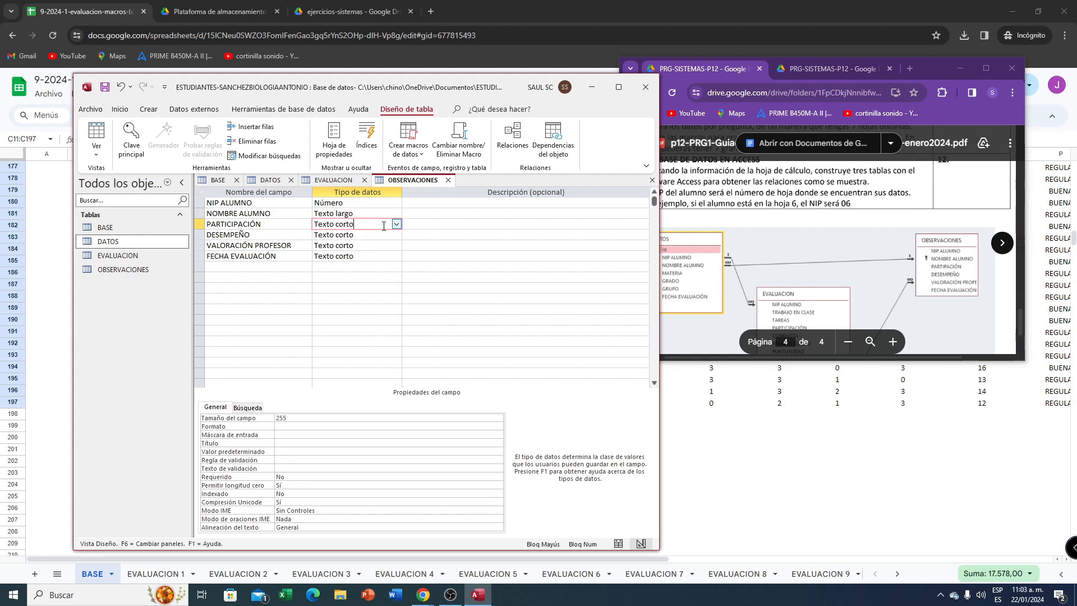
pyautogui.click(368, 236)
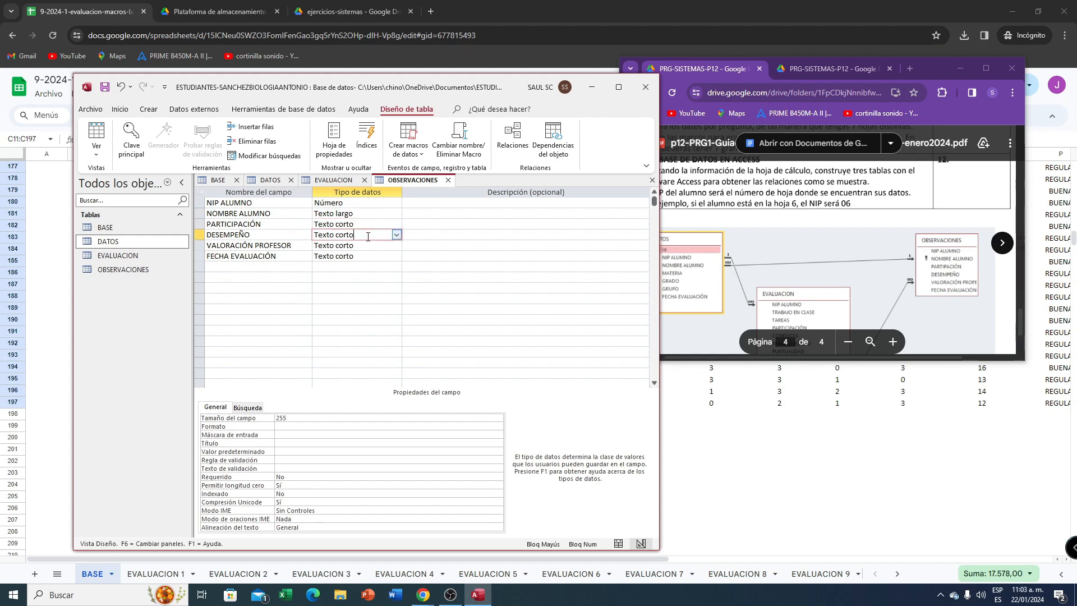
pyautogui.click(367, 246)
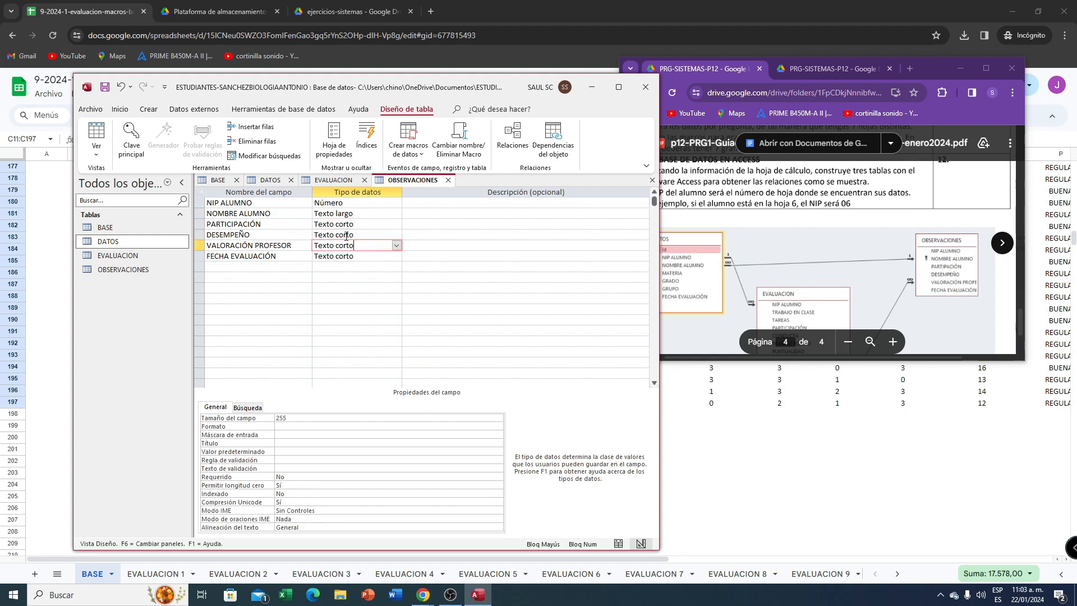
pyautogui.click(396, 245)
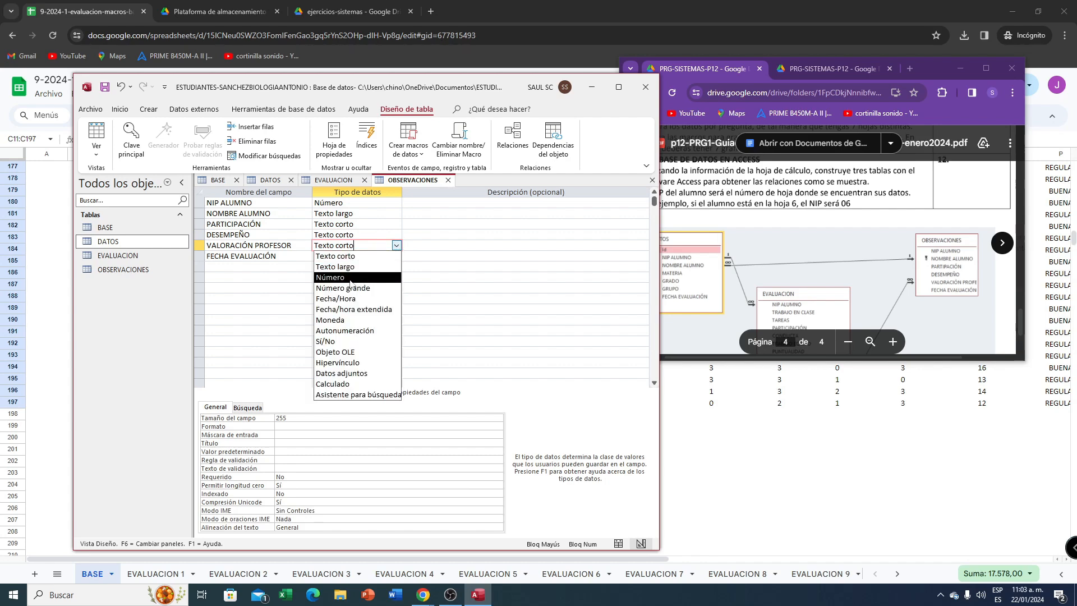
pyautogui.click(354, 278)
pyautogui.click(376, 257)
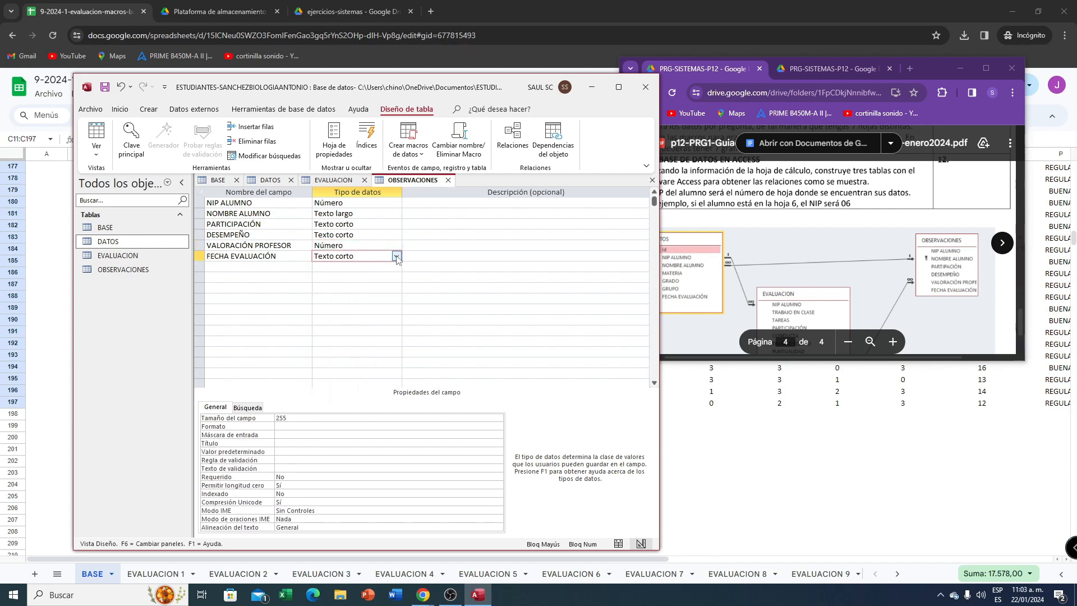
pyautogui.click(396, 256)
pyautogui.click(362, 310)
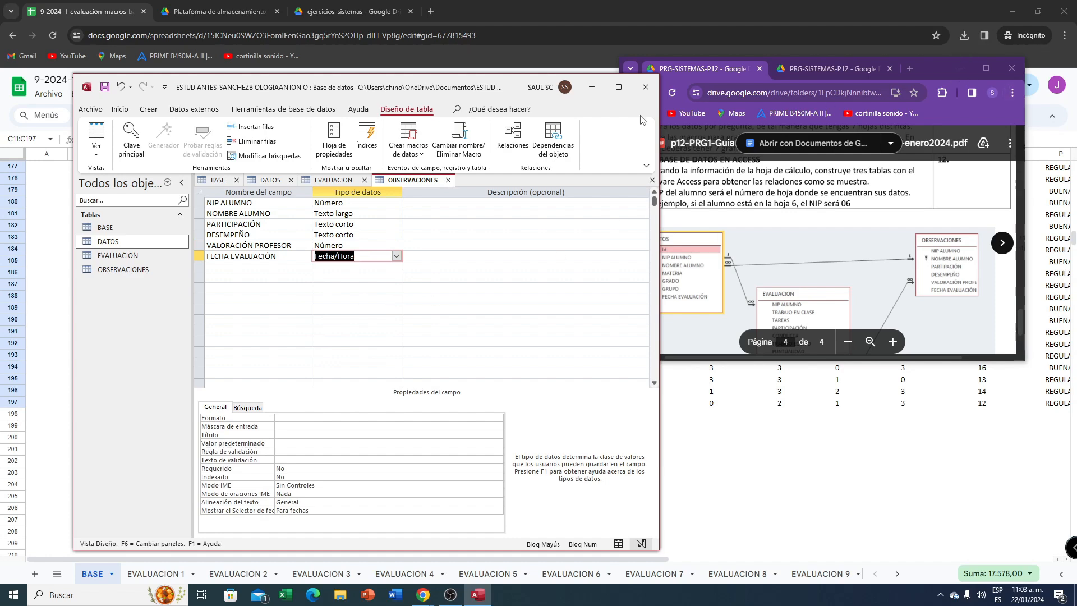
# - Maximize the database window, then save the DATOS table and review its columns in datasheet view
pyautogui.click(619, 88)
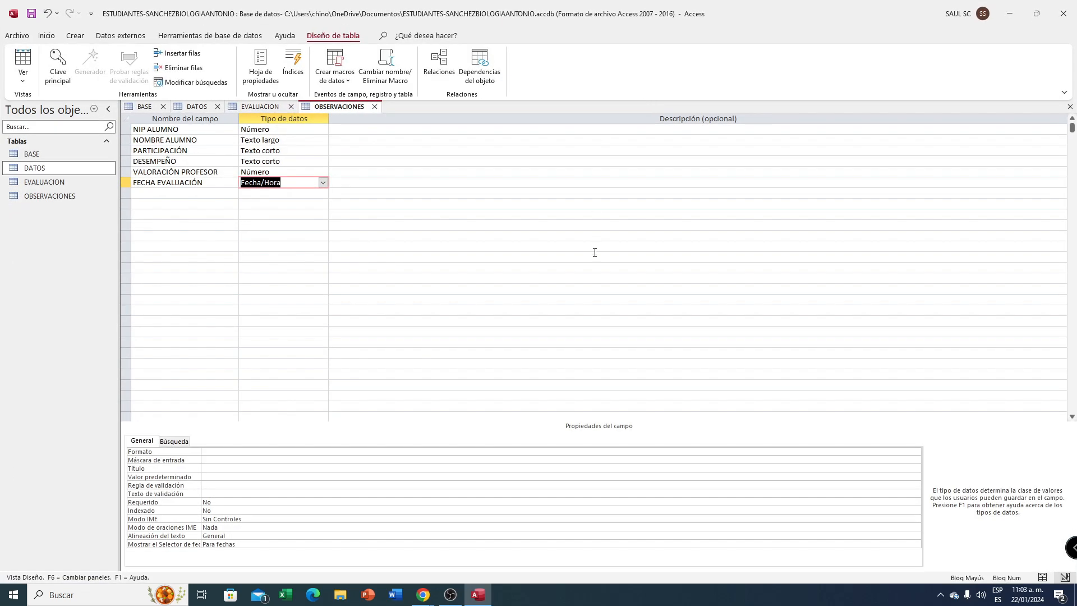
pyautogui.click(193, 106)
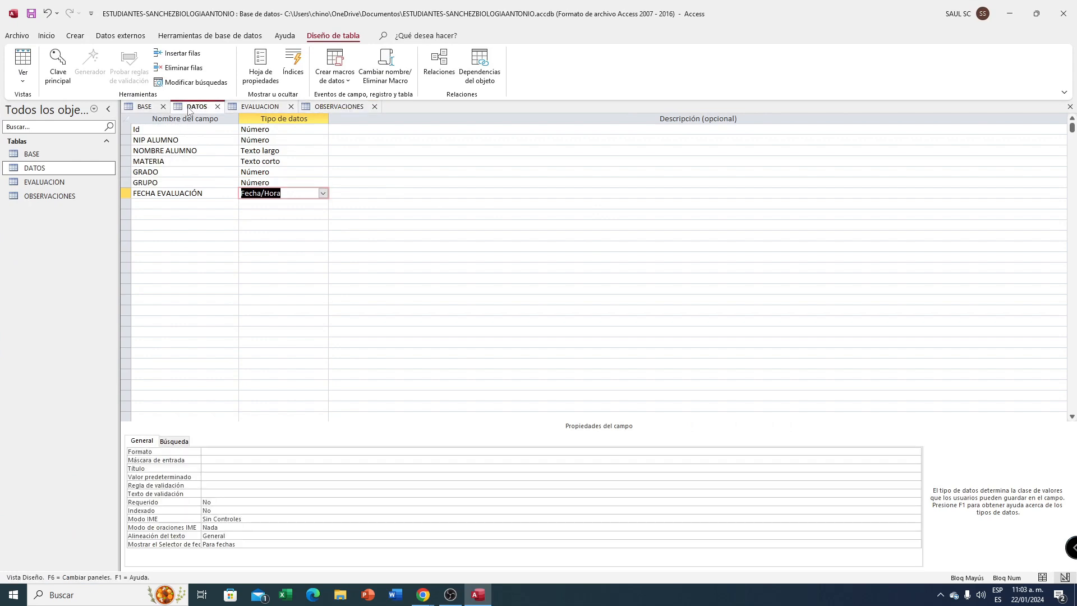
pyautogui.click(23, 77)
pyautogui.click(79, 106)
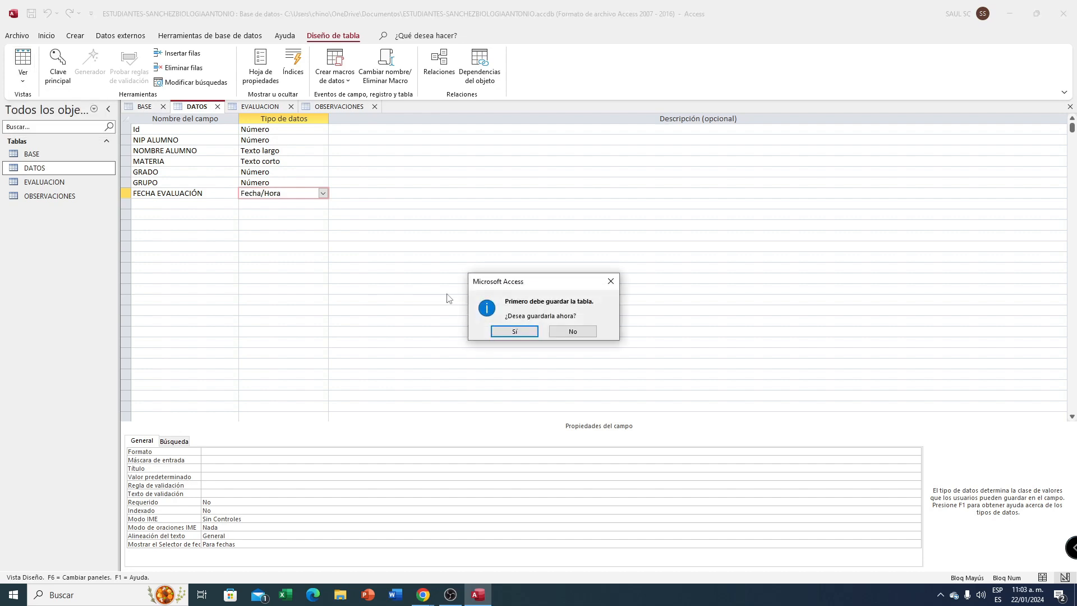
pyautogui.click(514, 331)
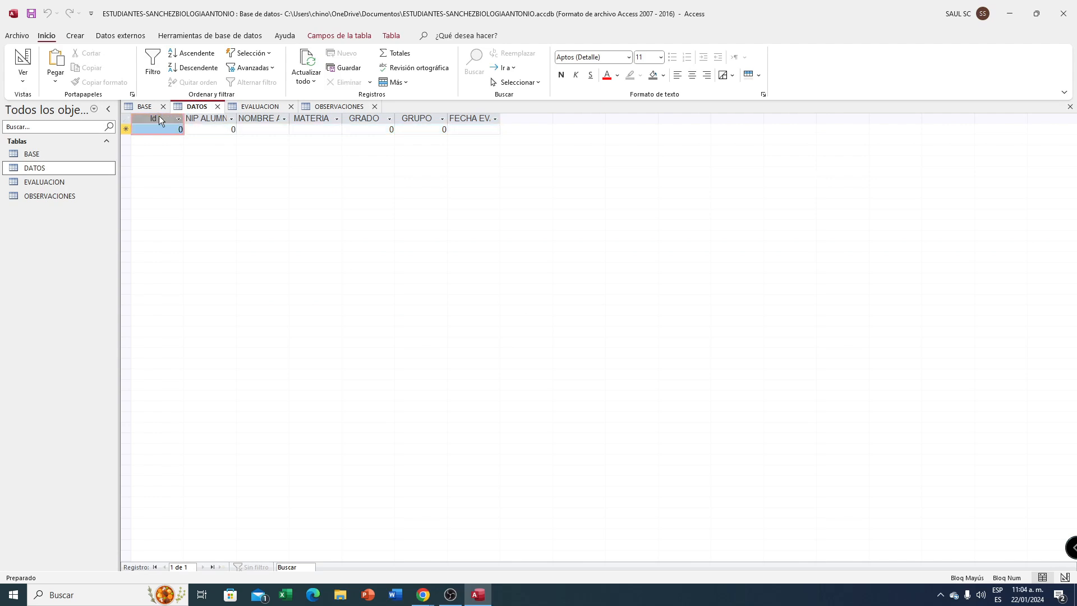
pyautogui.click(203, 118)
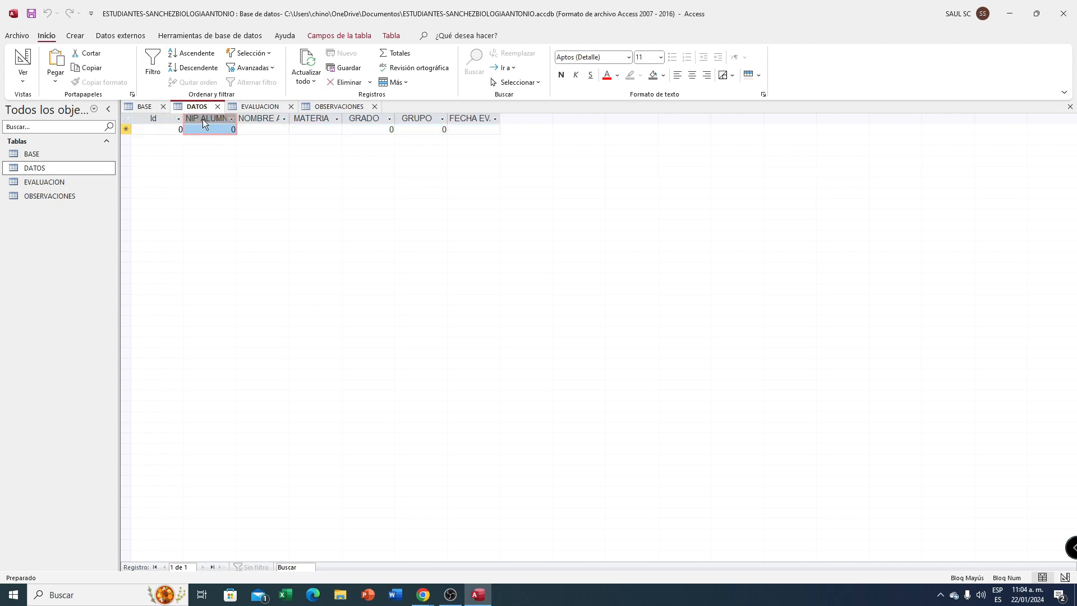
pyautogui.click(255, 118)
pyautogui.click(321, 118)
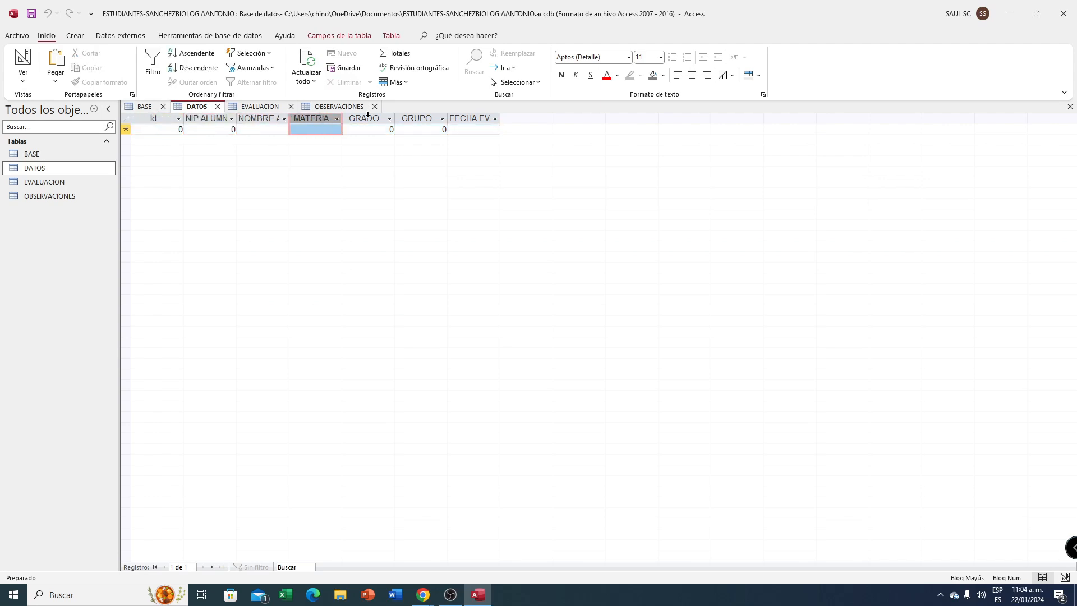
pyautogui.click(368, 117)
pyautogui.click(424, 118)
pyautogui.click(465, 117)
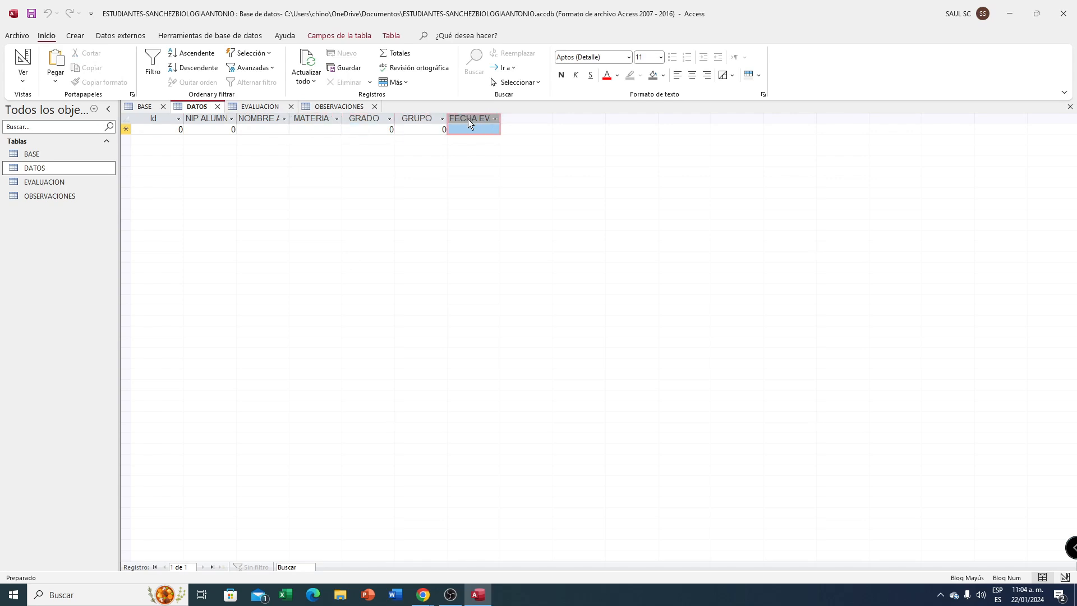
# - Save the EVALUACION table and review its columns in datasheet view
pyautogui.click(262, 106)
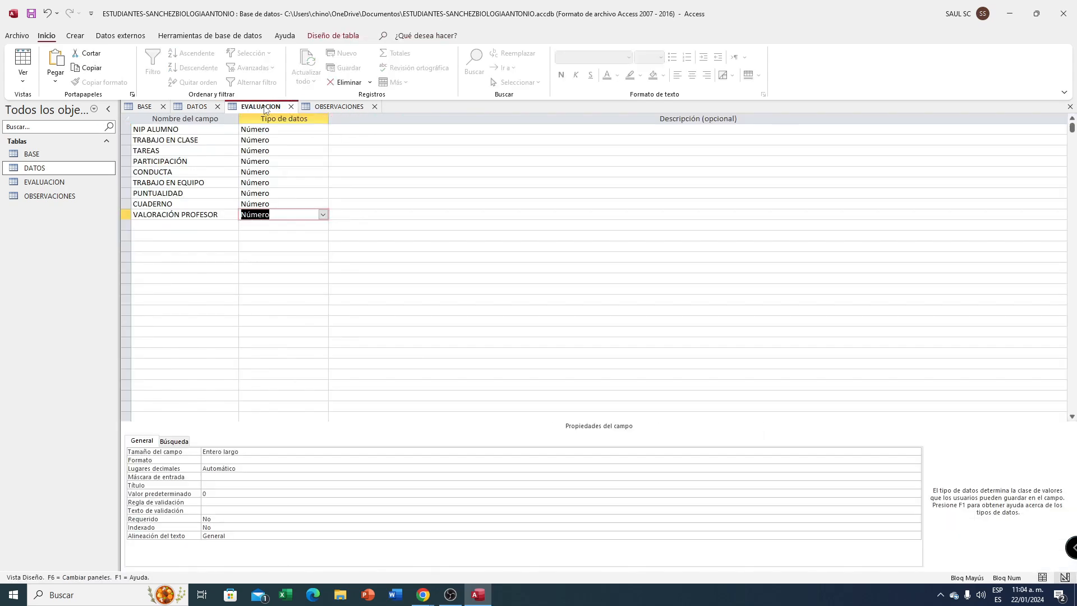
pyautogui.click(25, 82)
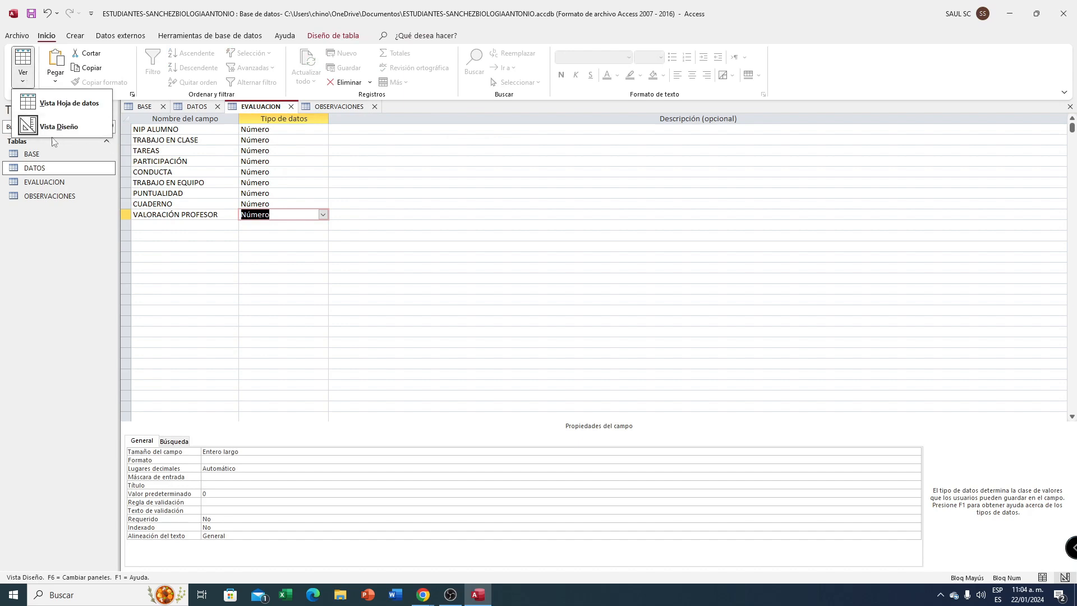
pyautogui.click(63, 109)
pyautogui.click(508, 334)
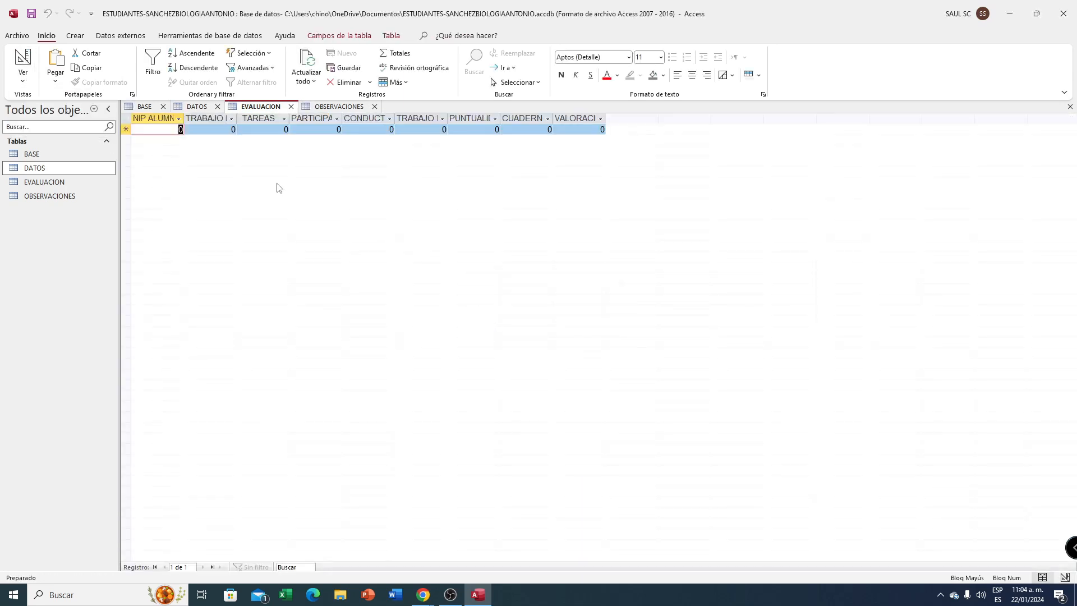
pyautogui.click(165, 118)
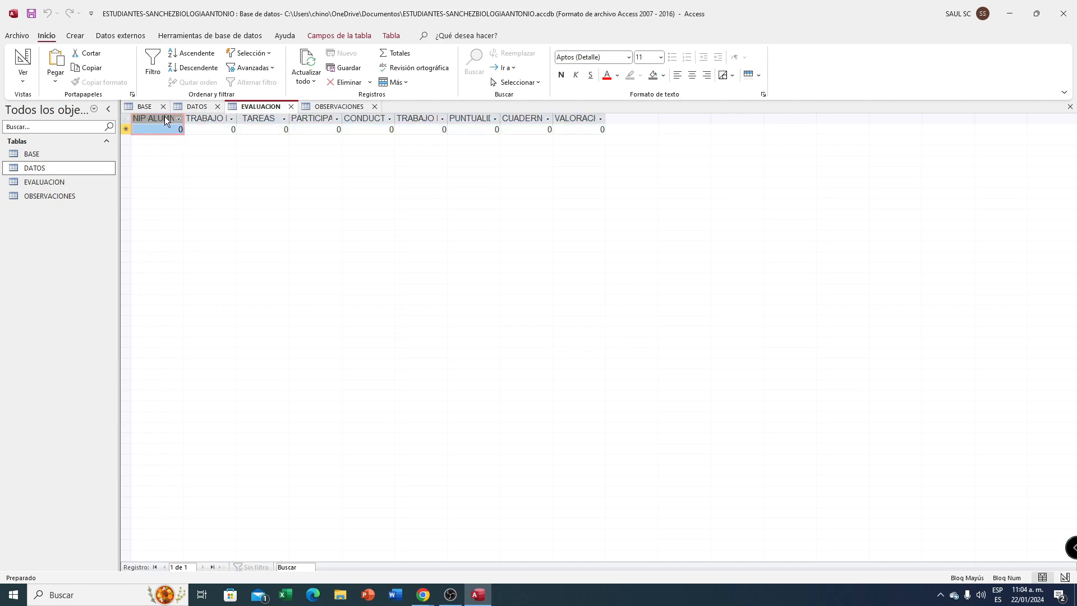
pyautogui.click(212, 118)
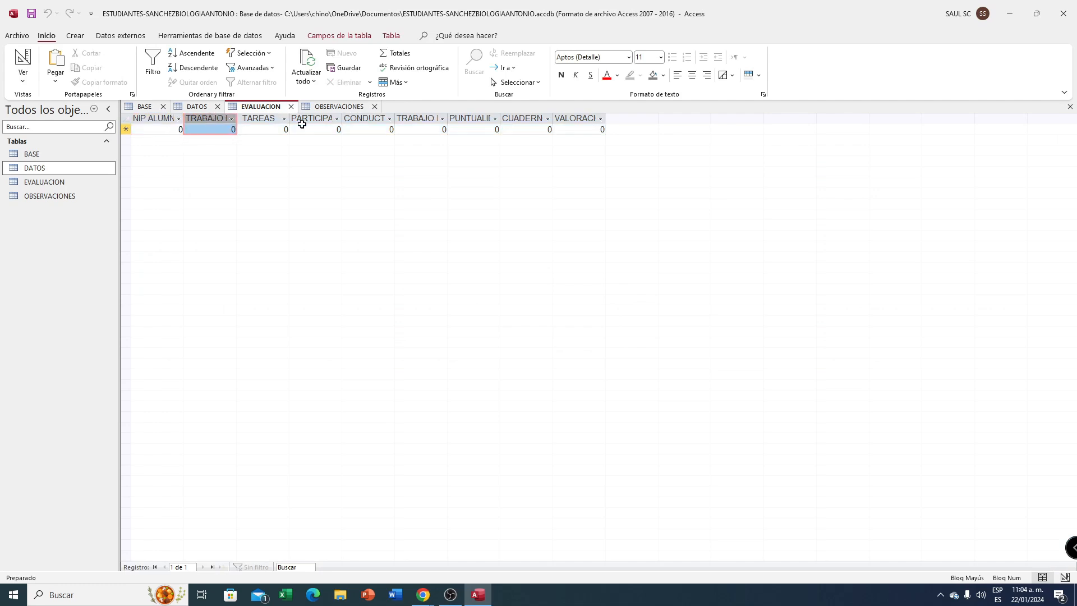
pyautogui.click(567, 117)
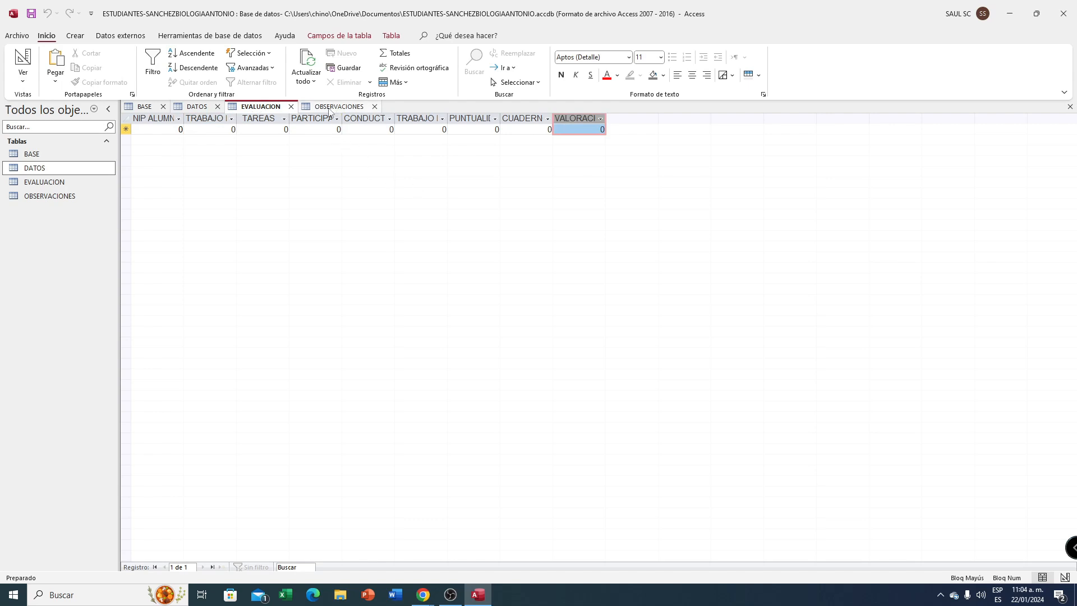
# - Save the OBSERVACIONES table and review its columns in datasheet view
pyautogui.click(330, 107)
pyautogui.click(23, 77)
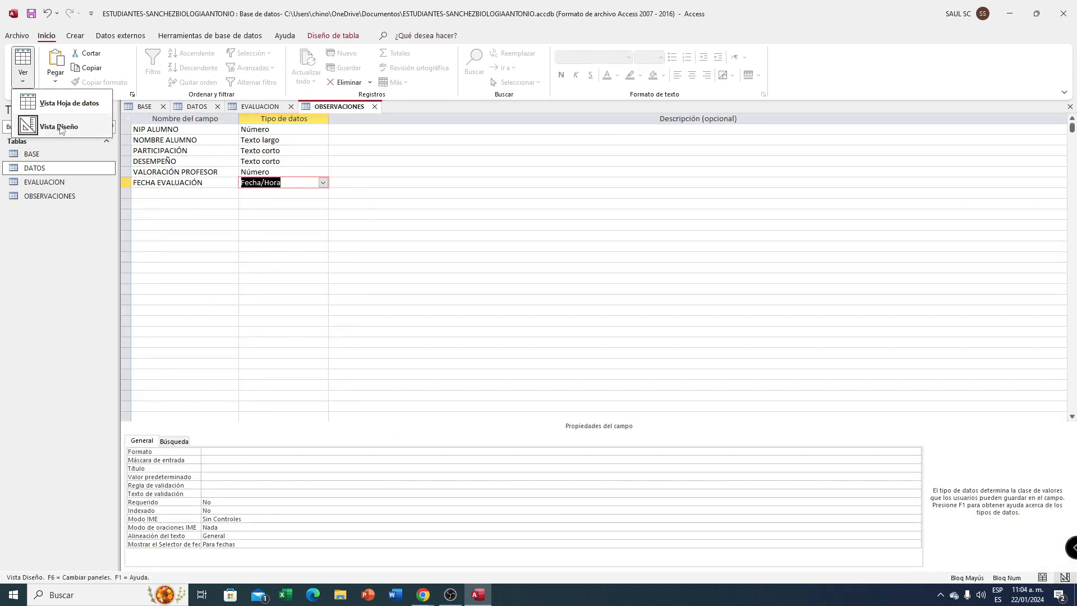
pyautogui.click(56, 104)
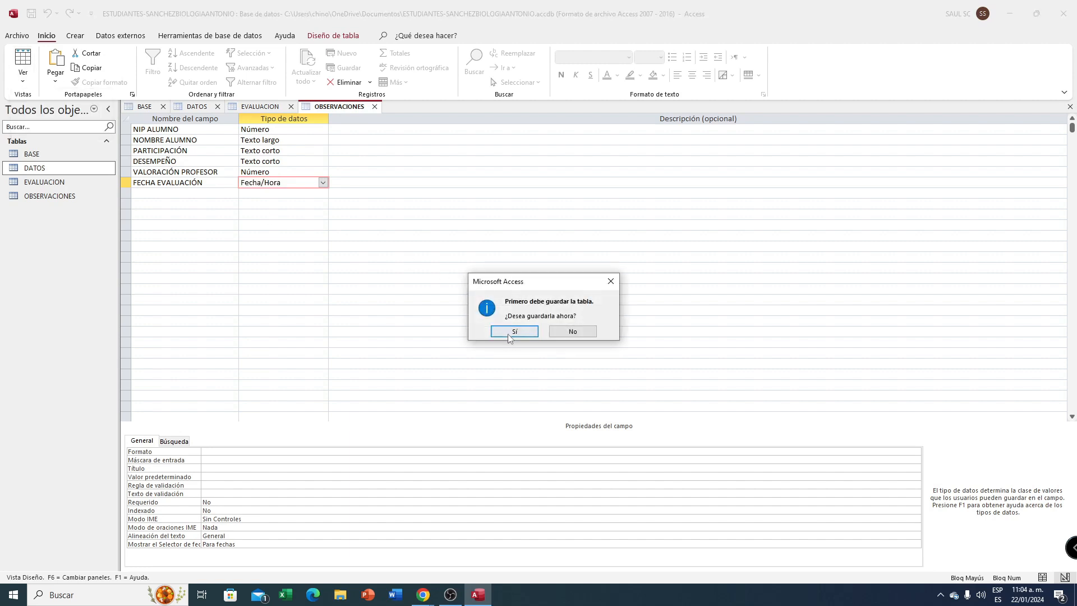
pyautogui.click(511, 332)
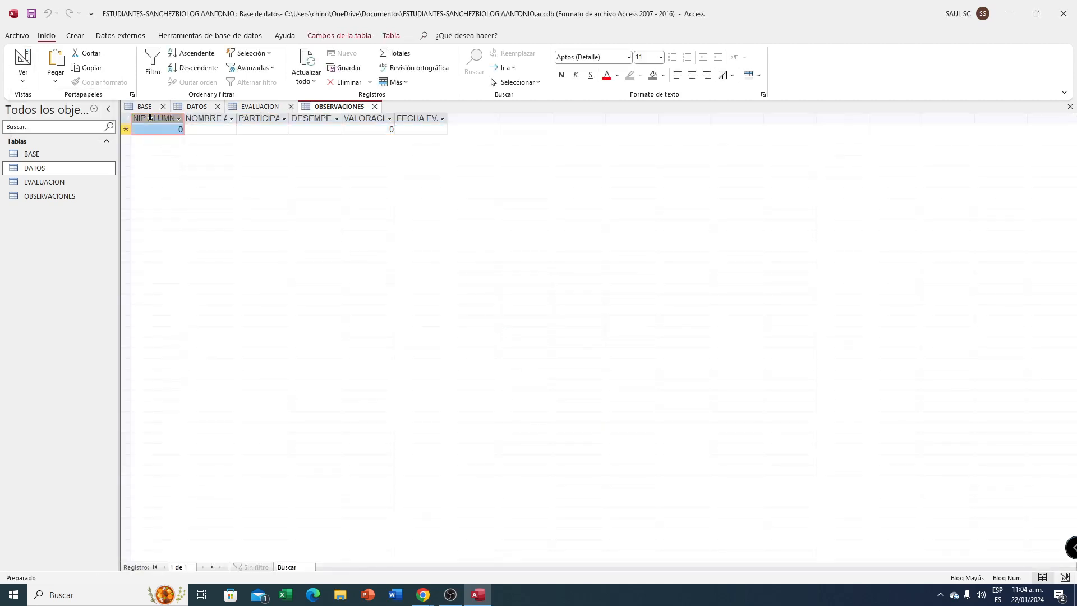
pyautogui.click(206, 119)
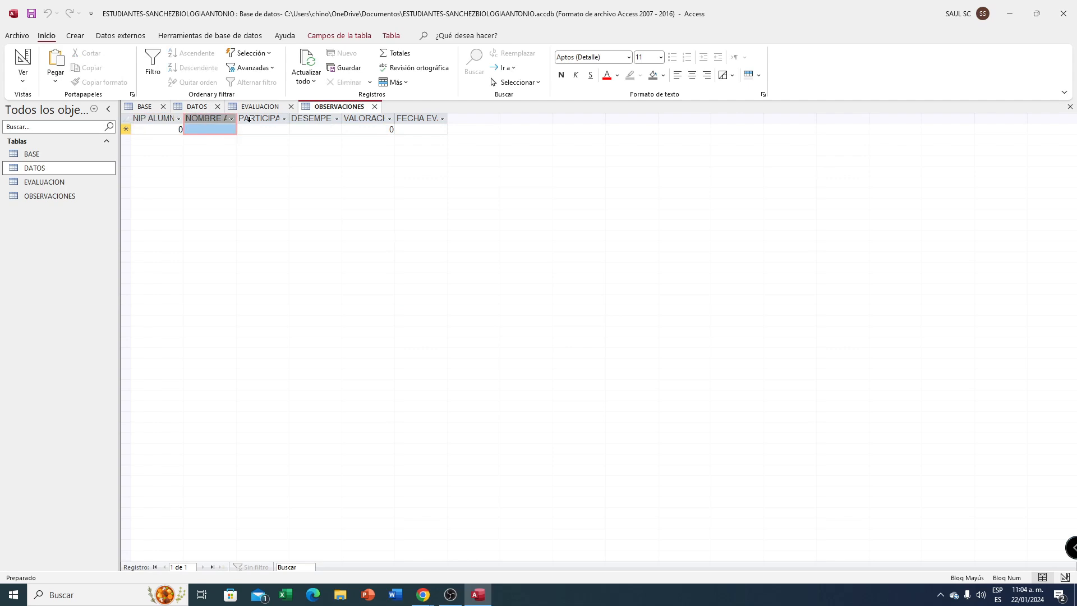
pyautogui.click(249, 119)
pyautogui.click(311, 119)
pyautogui.click(365, 118)
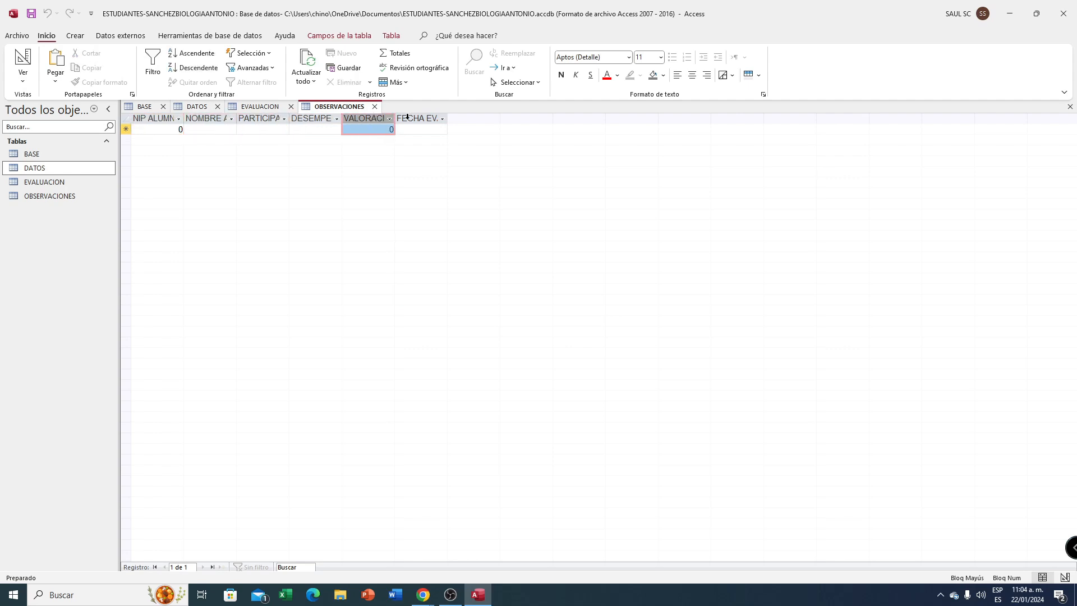
# - Copy the whole Id column from the BASE table and paste it into the Id field of DATOS, confirming the paste
pyautogui.click(418, 119)
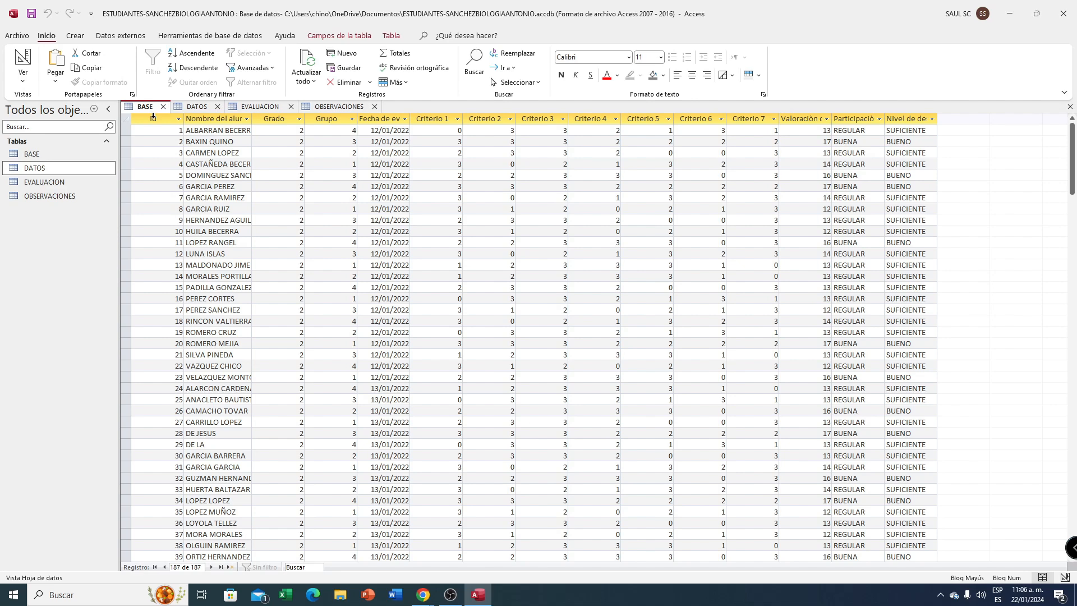
pyautogui.click(153, 116)
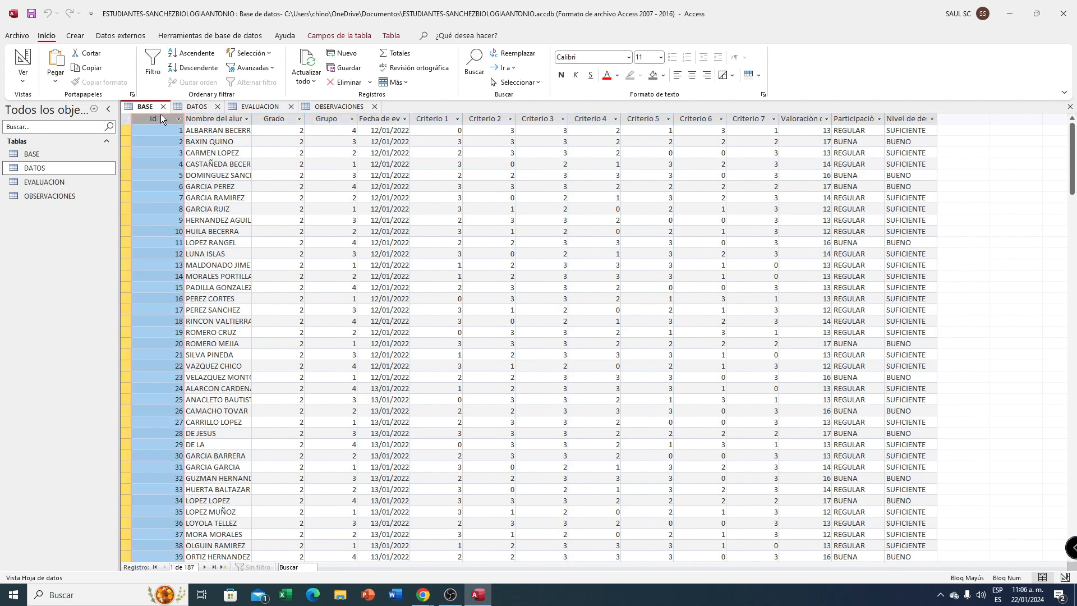
pyautogui.rightClick(161, 115)
pyautogui.click(186, 162)
pyautogui.click(196, 107)
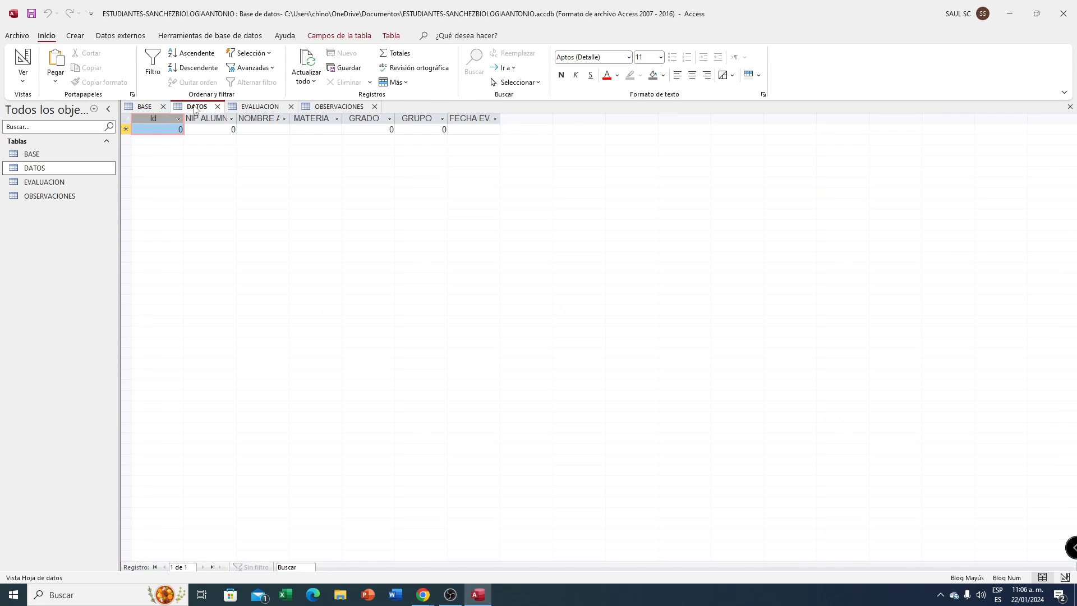
pyautogui.rightClick(163, 123)
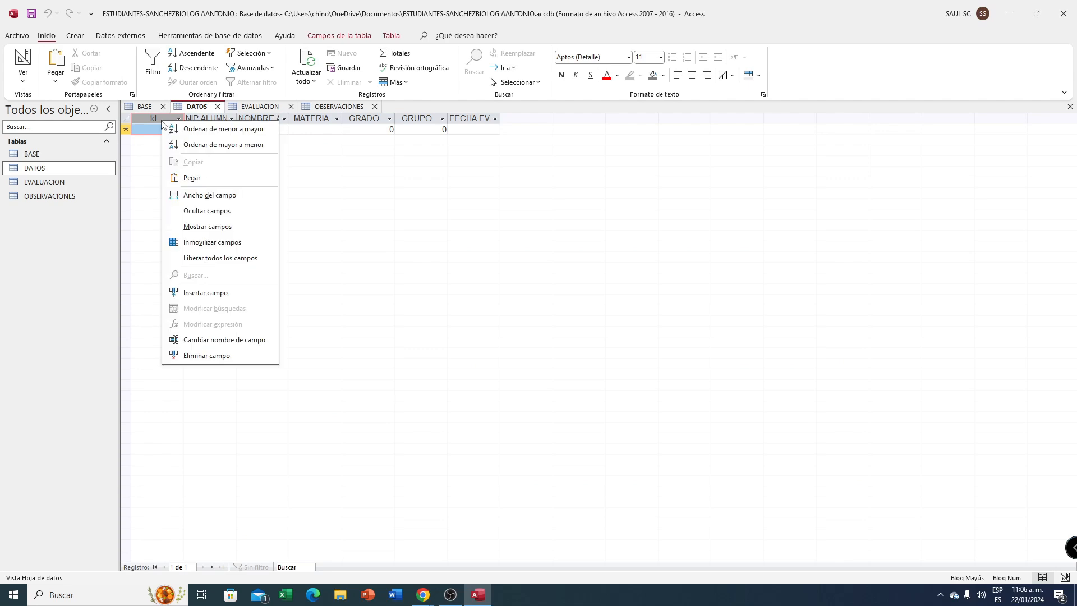
pyautogui.click(194, 178)
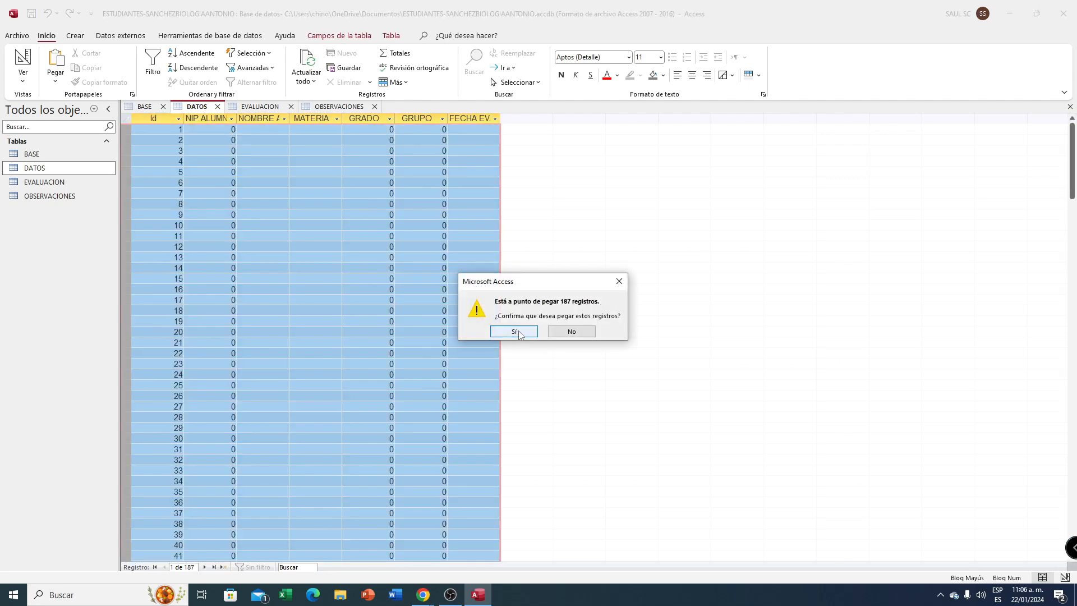
pyautogui.click(519, 333)
# - Check the fields of the EVALUACION and OBSERVACIONES tables for a matching Id column
pyautogui.click(264, 106)
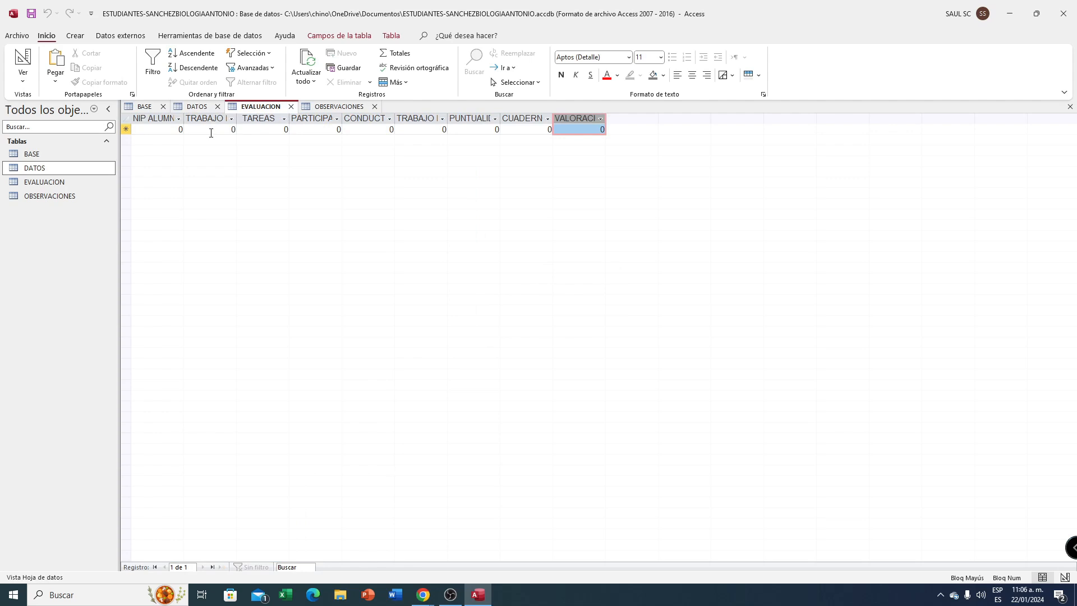
pyautogui.click(154, 116)
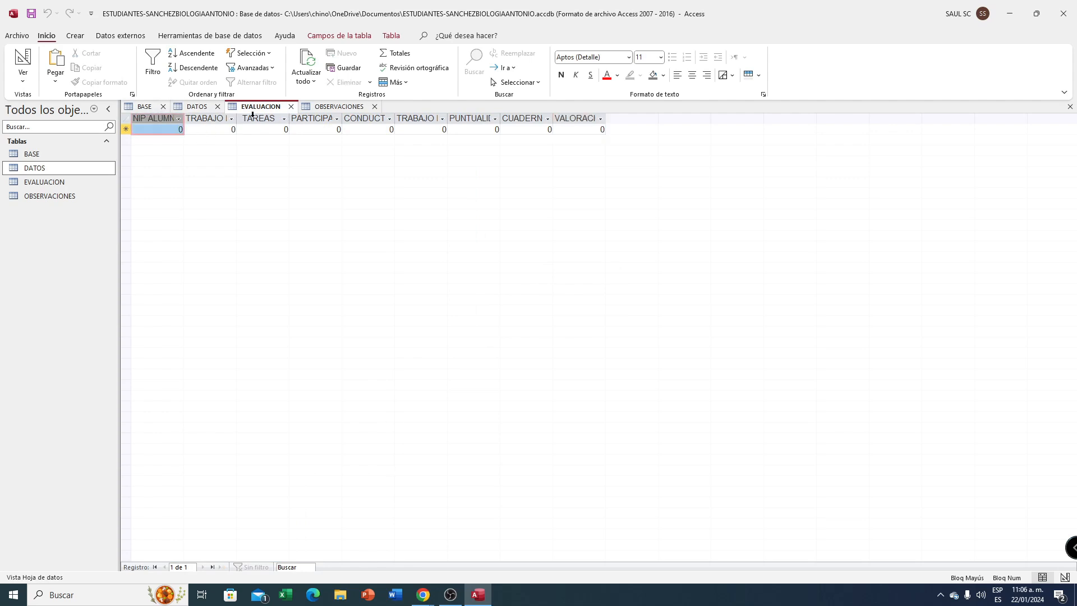
pyautogui.click(331, 107)
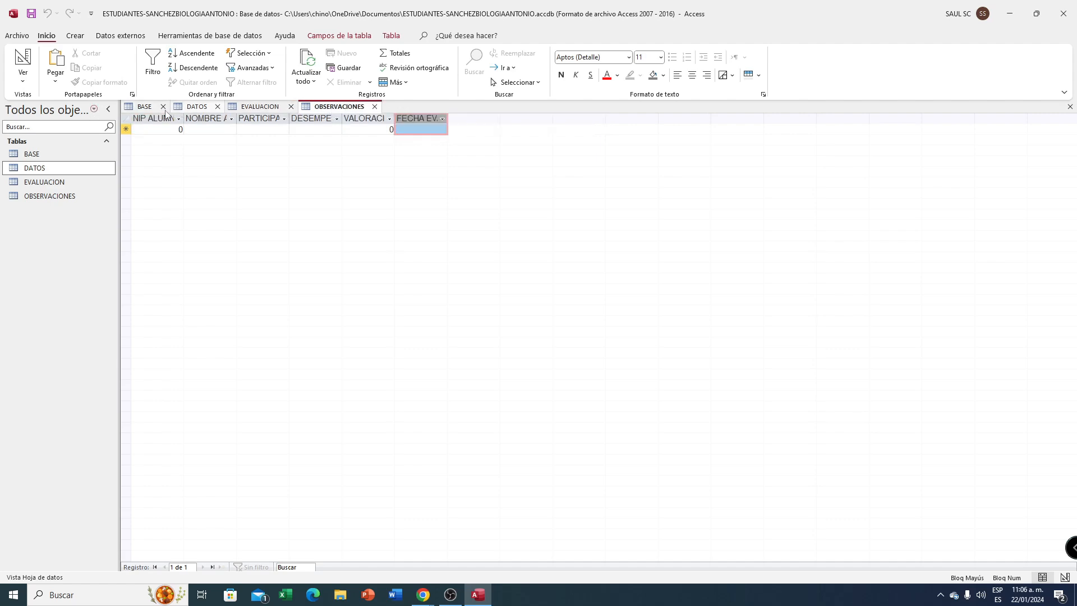
# - Copy the student-name column from BASE into the NOMBRE ALUMNO field of DATOS and widen that column to fit the full names
pyautogui.click(147, 107)
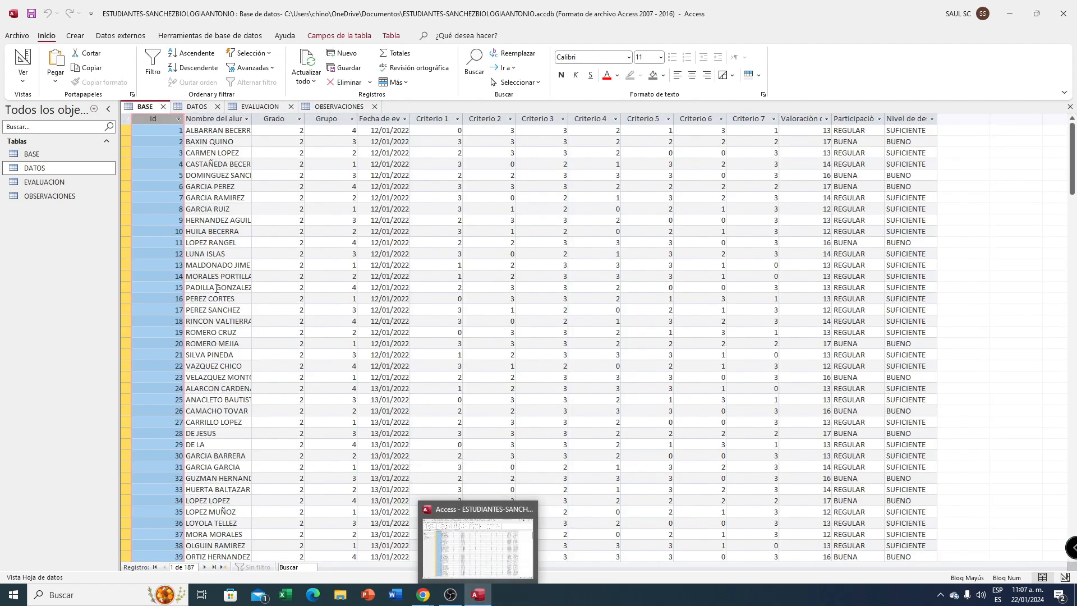
pyautogui.click(213, 117)
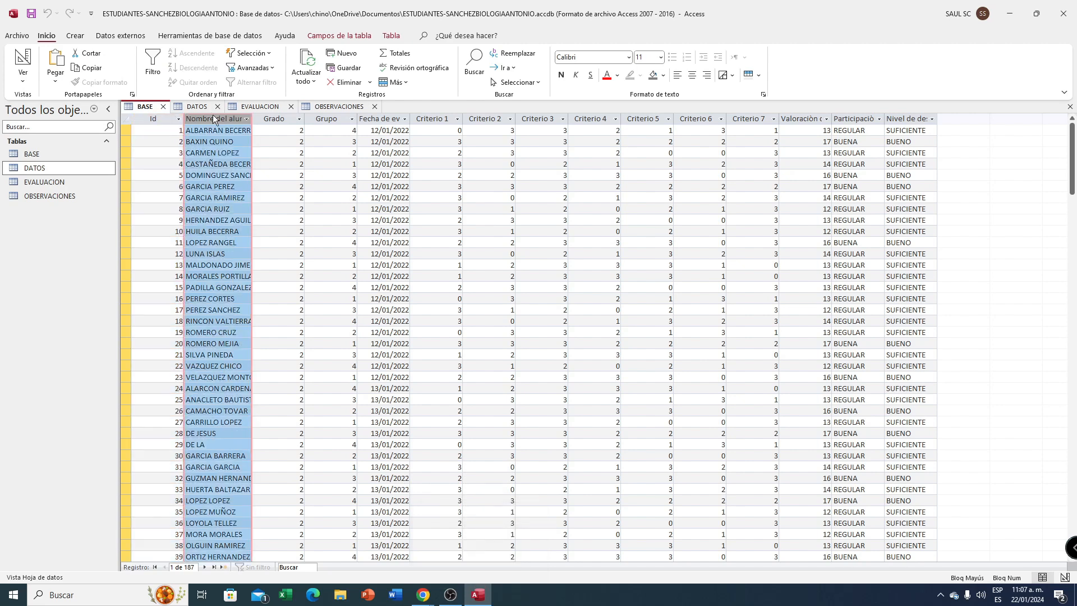
pyautogui.rightClick(213, 115)
pyautogui.click(253, 155)
pyautogui.click(204, 108)
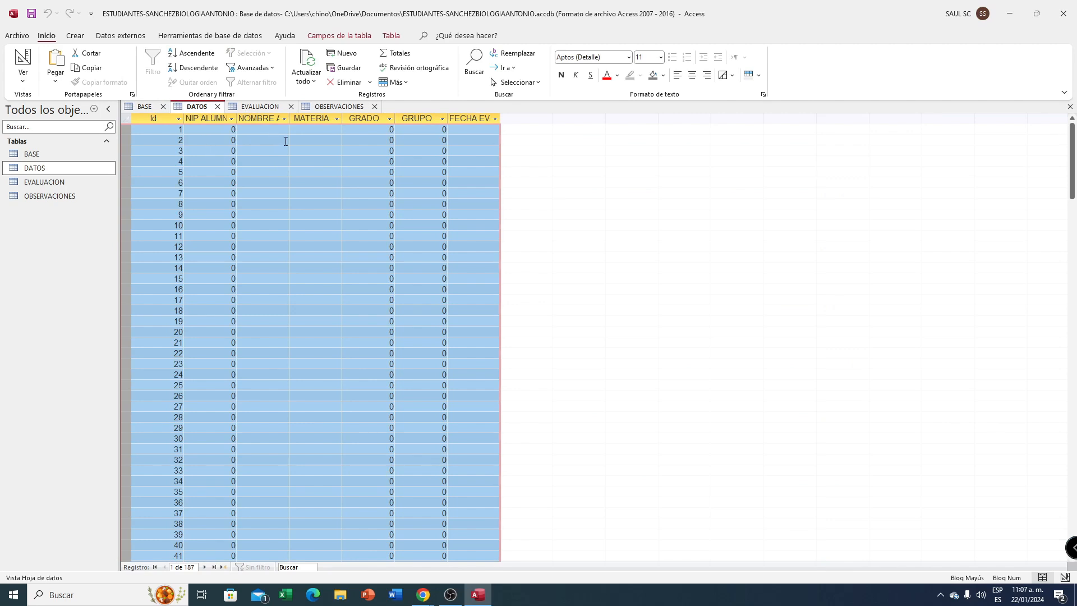
pyautogui.click(264, 119)
pyautogui.rightClick(265, 118)
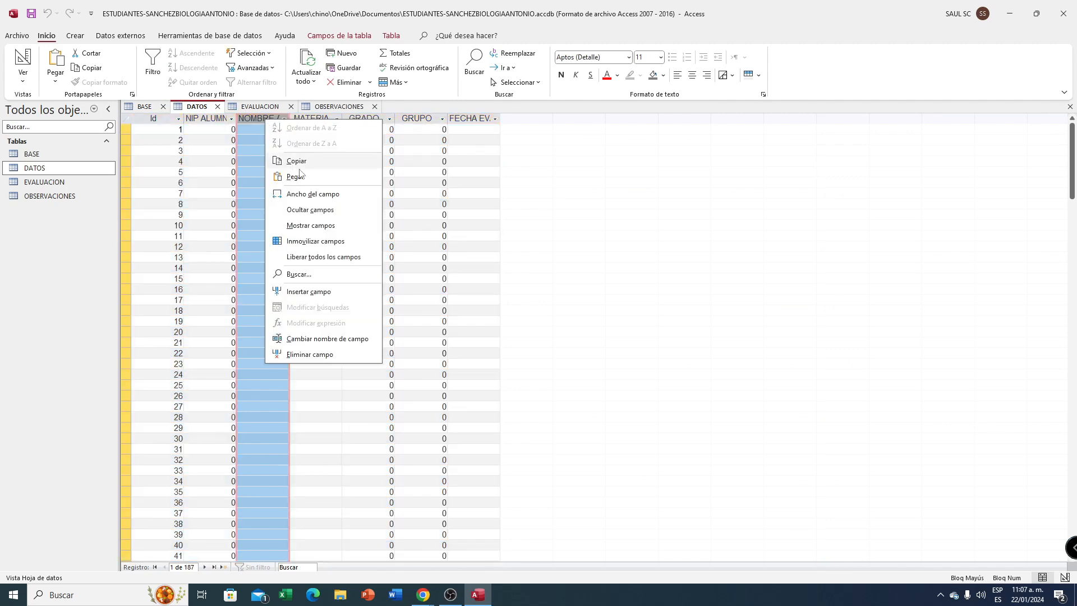
pyautogui.click(303, 176)
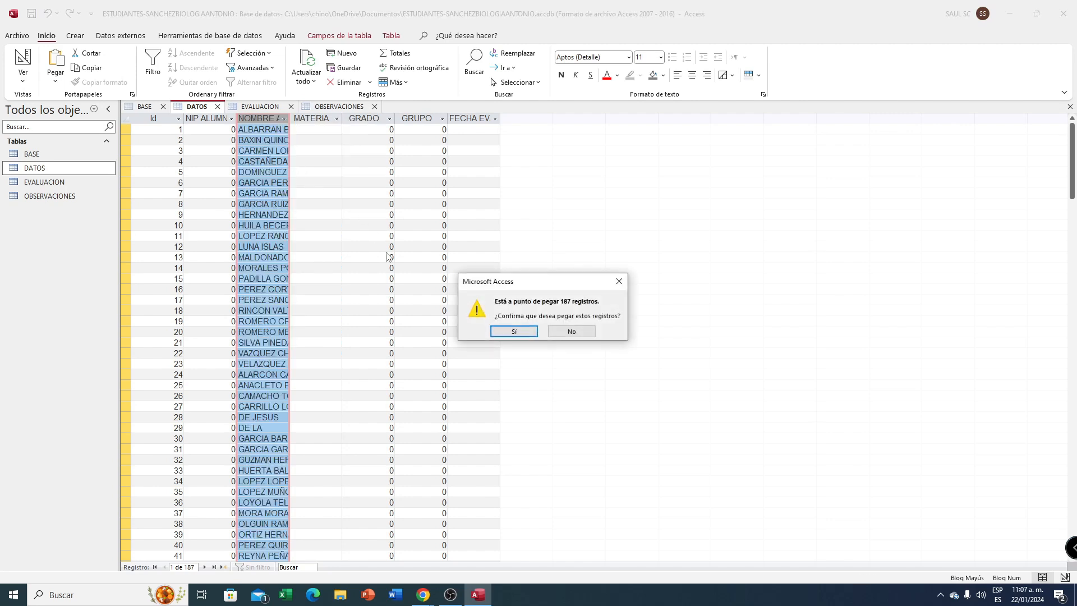
pyautogui.click(519, 334)
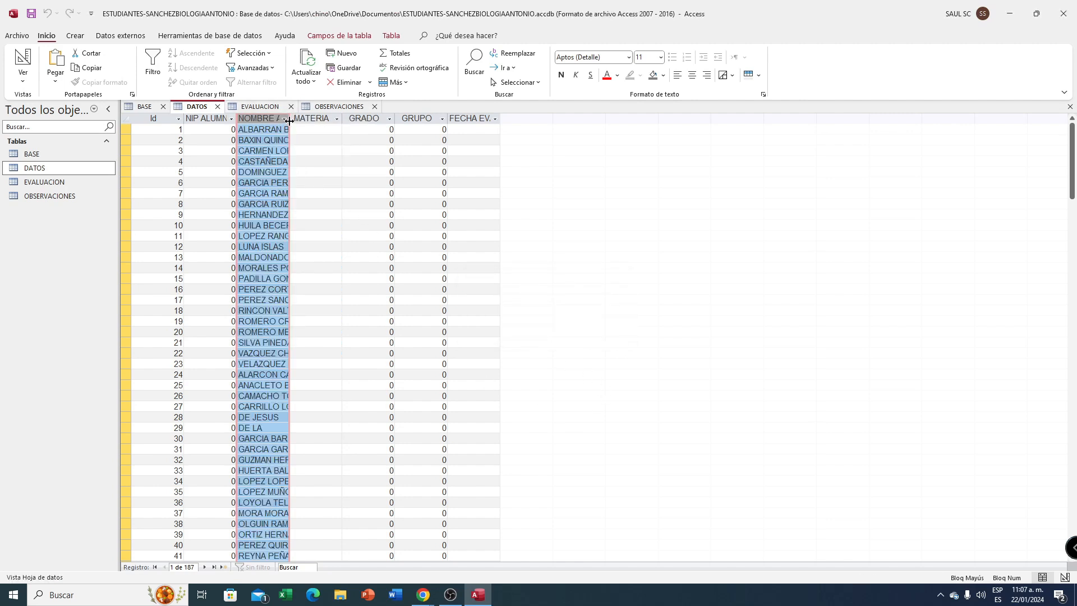
pyautogui.moveTo(290, 122); pyautogui.dragTo(361, 119)
pyautogui.moveTo(483, 601)
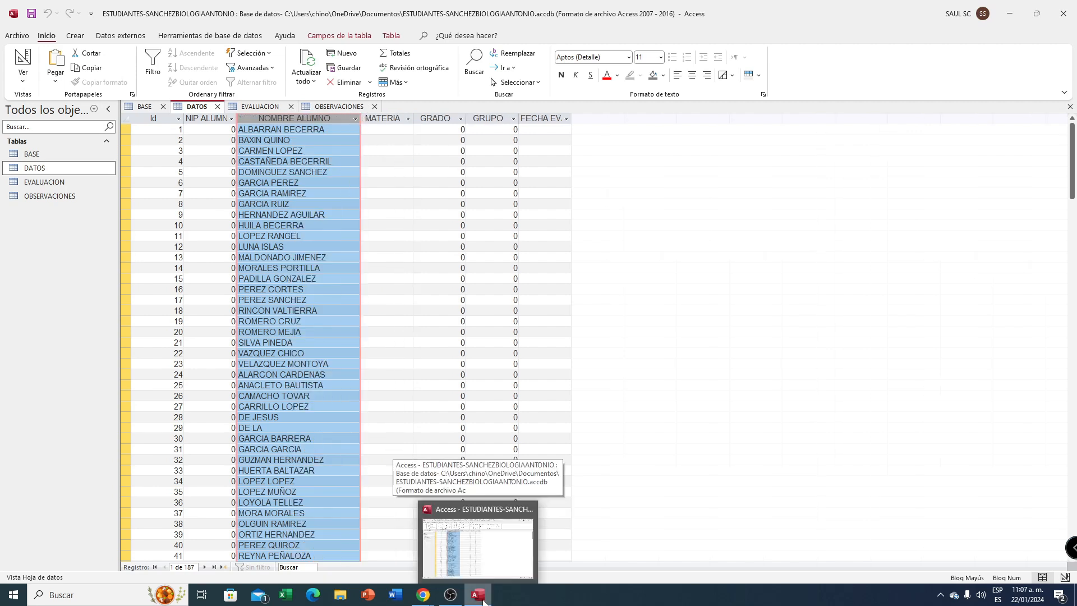
# - Paste the copied student names into the NOMBRE ALUMNO field of the OBSERVACIONES table and confirm the paste
pyautogui.click(264, 109)
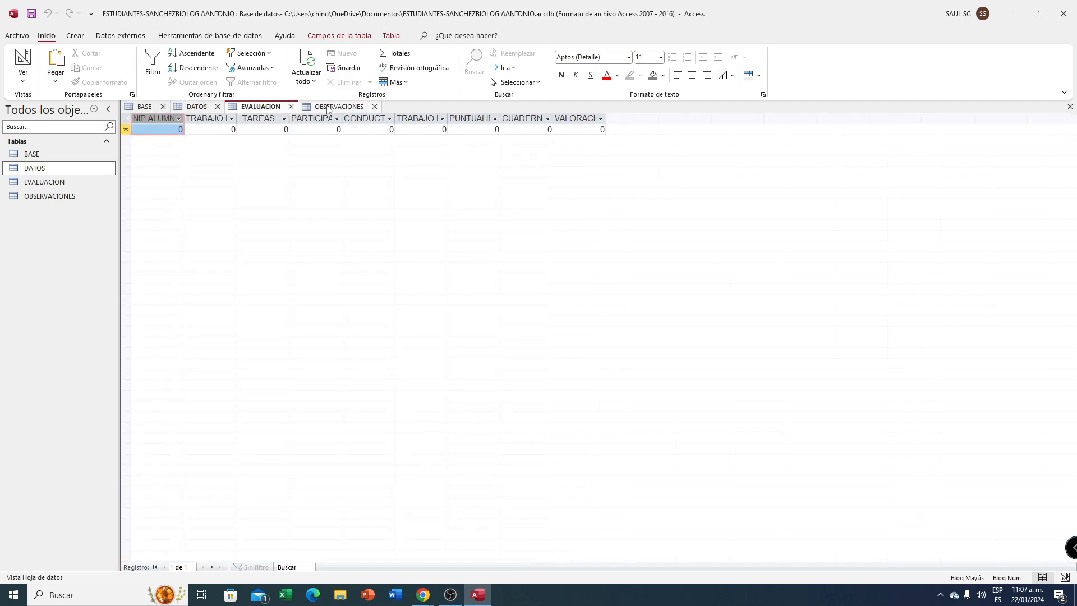
pyautogui.click(306, 107)
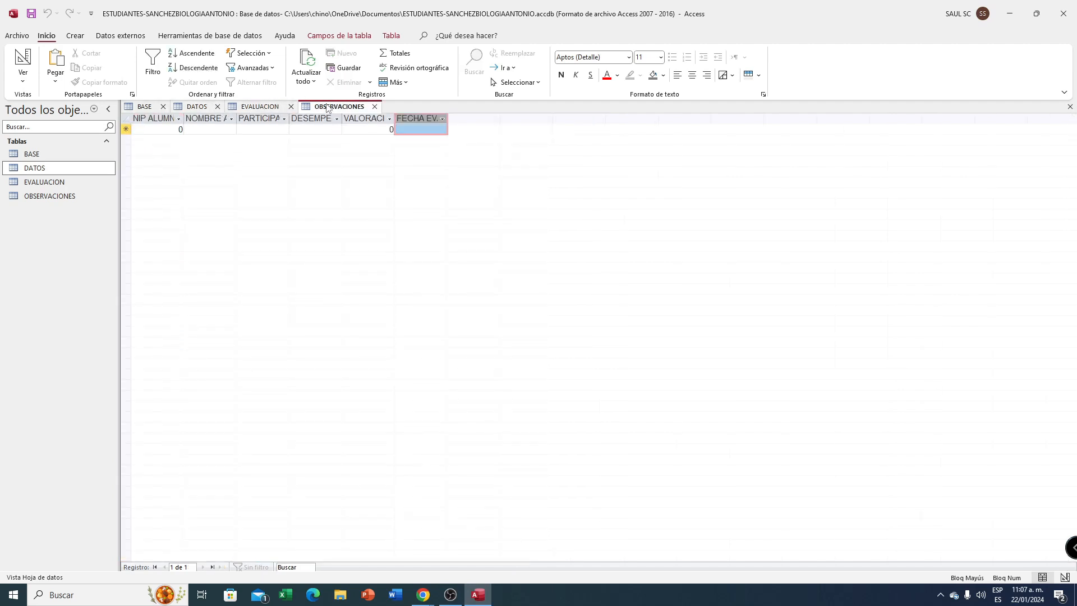
pyautogui.click(209, 119)
pyautogui.rightClick(209, 119)
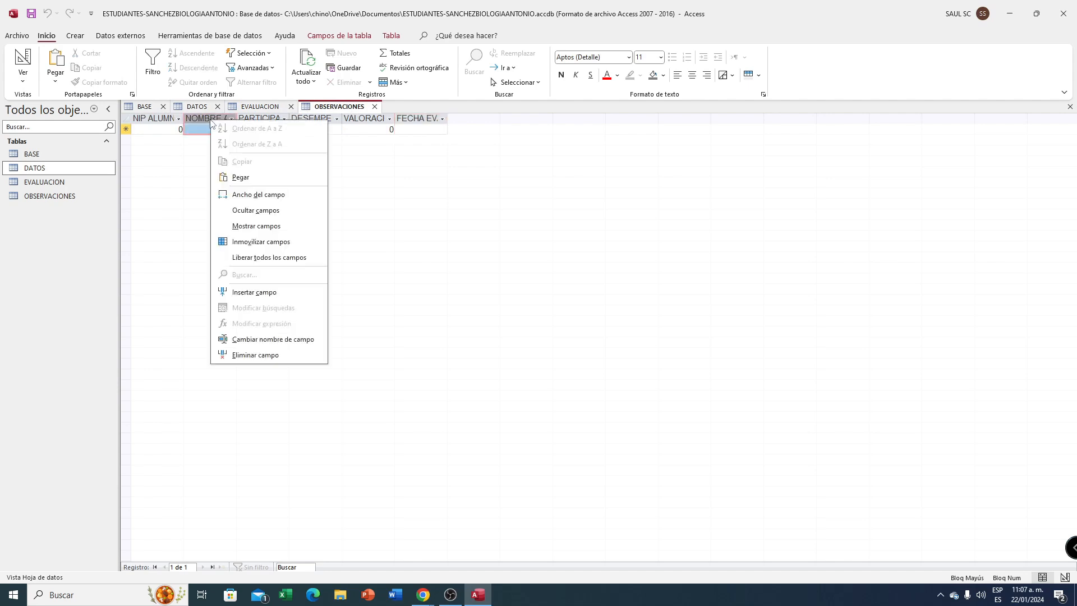
pyautogui.click(245, 178)
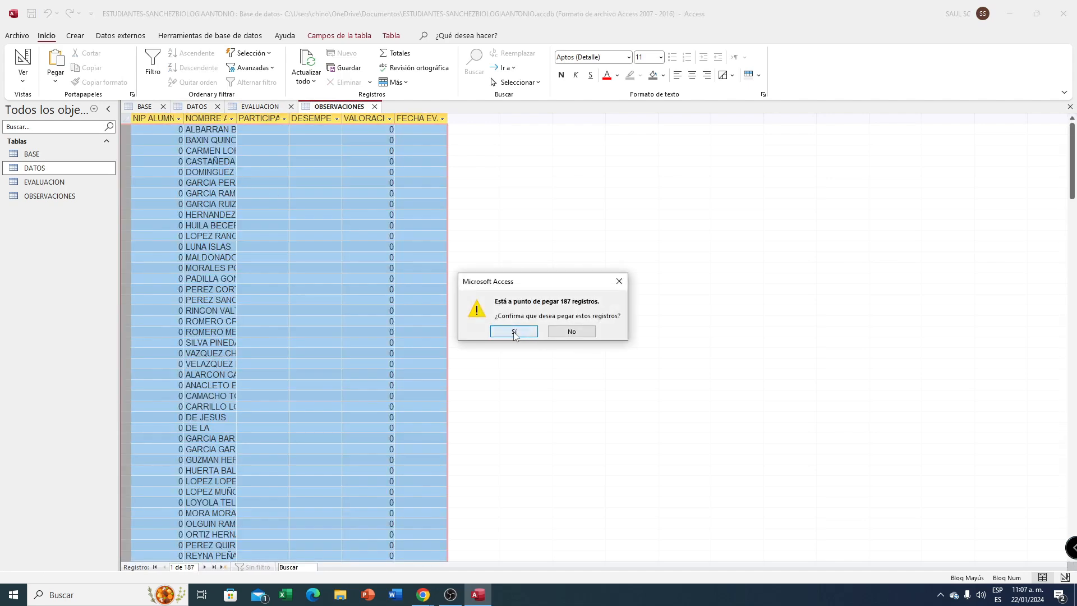
pyautogui.click(515, 332)
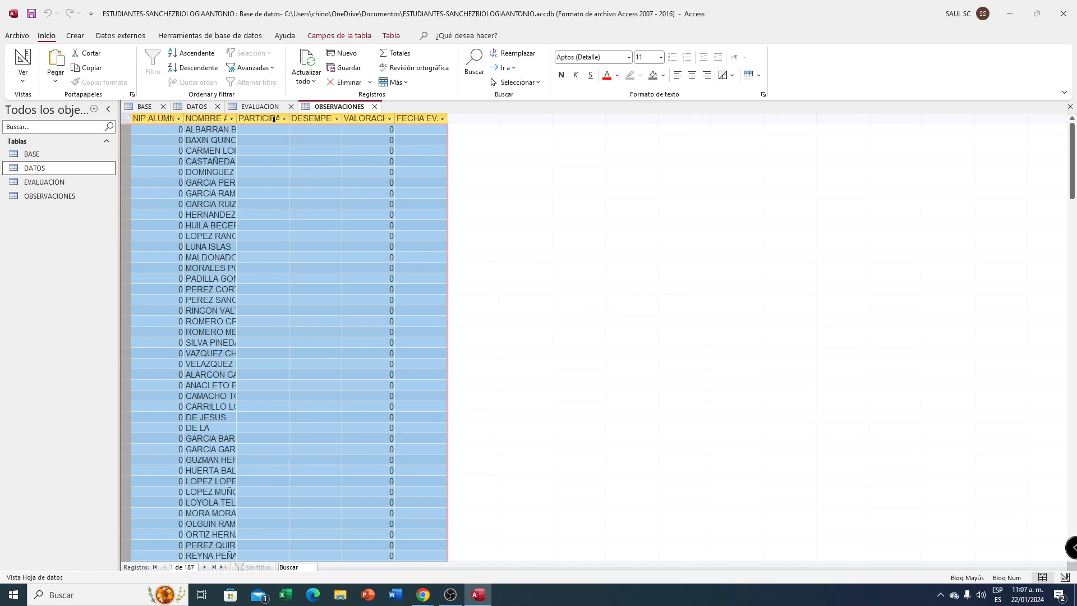
# - Compare the columns of BASE with the NIP ALUMNO field in the DATOS table
pyautogui.click(144, 107)
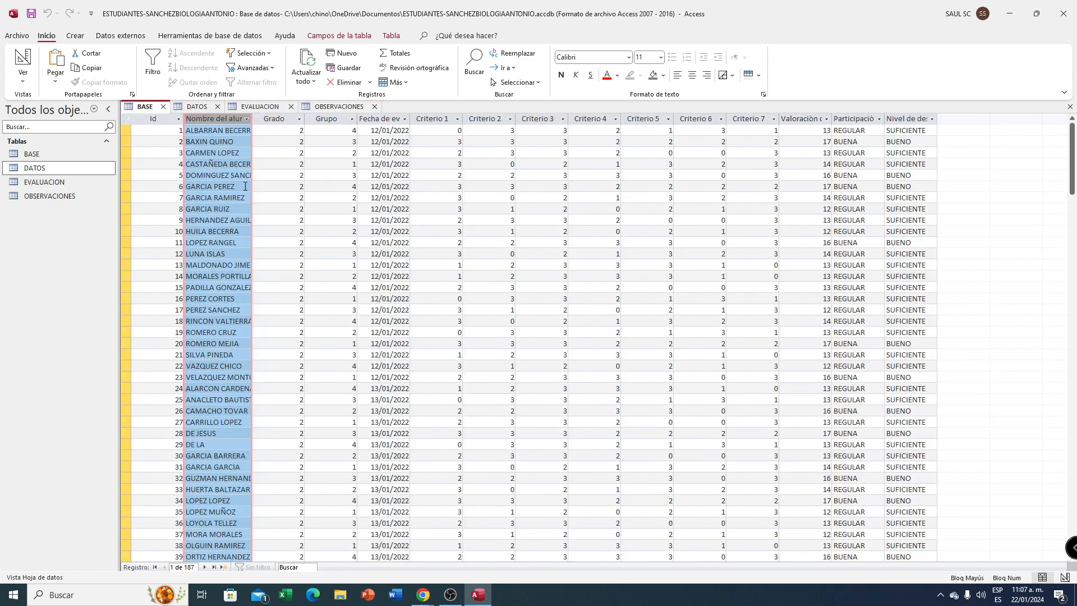
pyautogui.click(197, 106)
pyautogui.click(207, 117)
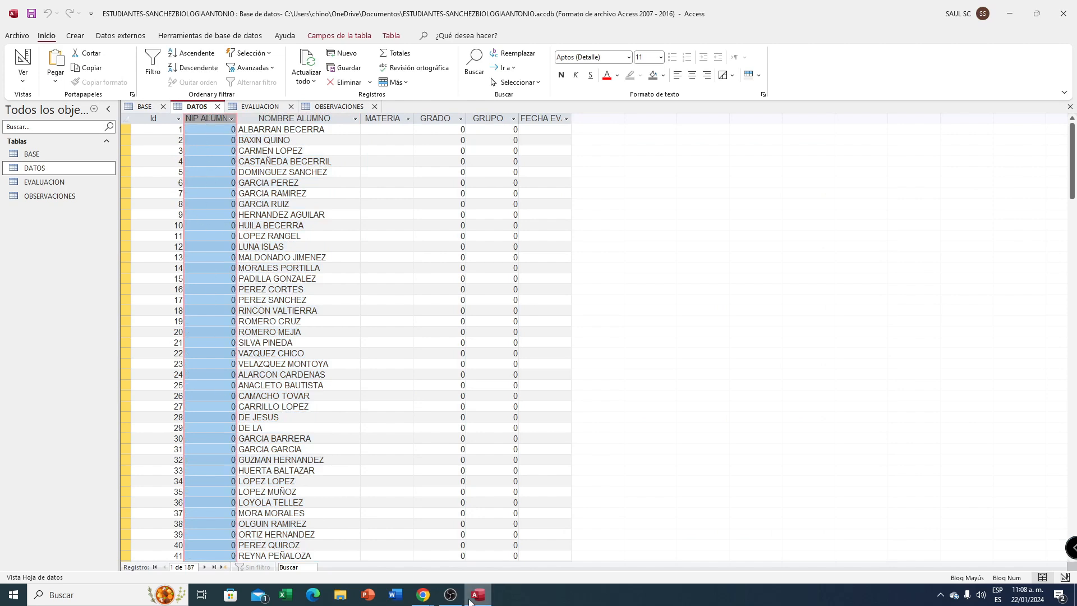
# - Switch to the BASE sheet of the Google Sheets workbook, enter the header NIP in cell B10 and make its text dark grey
pyautogui.click(425, 600)
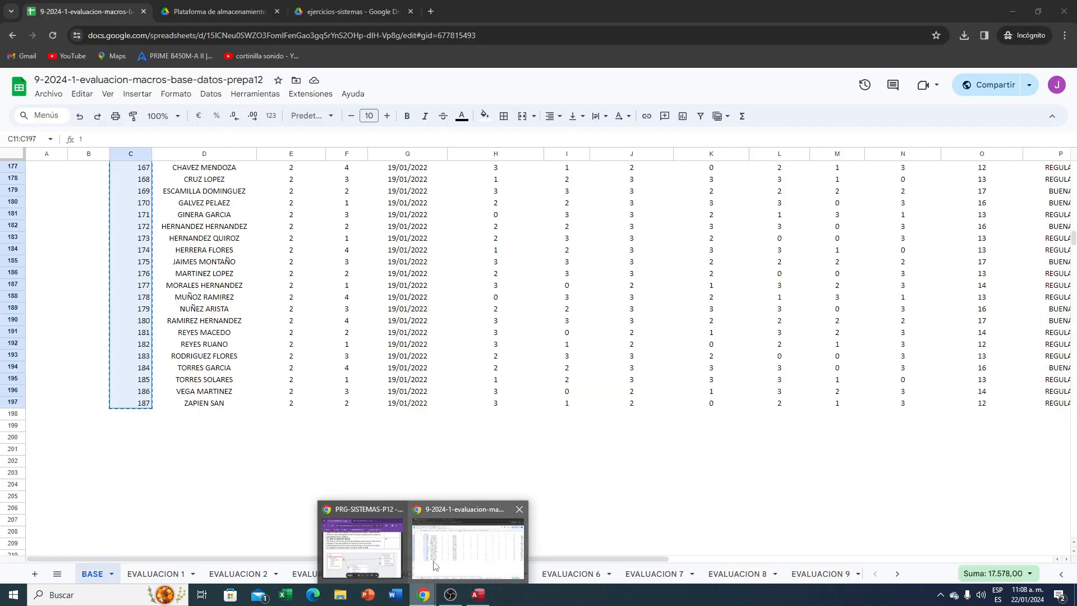
pyautogui.click(434, 564)
pyautogui.scroll(-2, 126, 432)
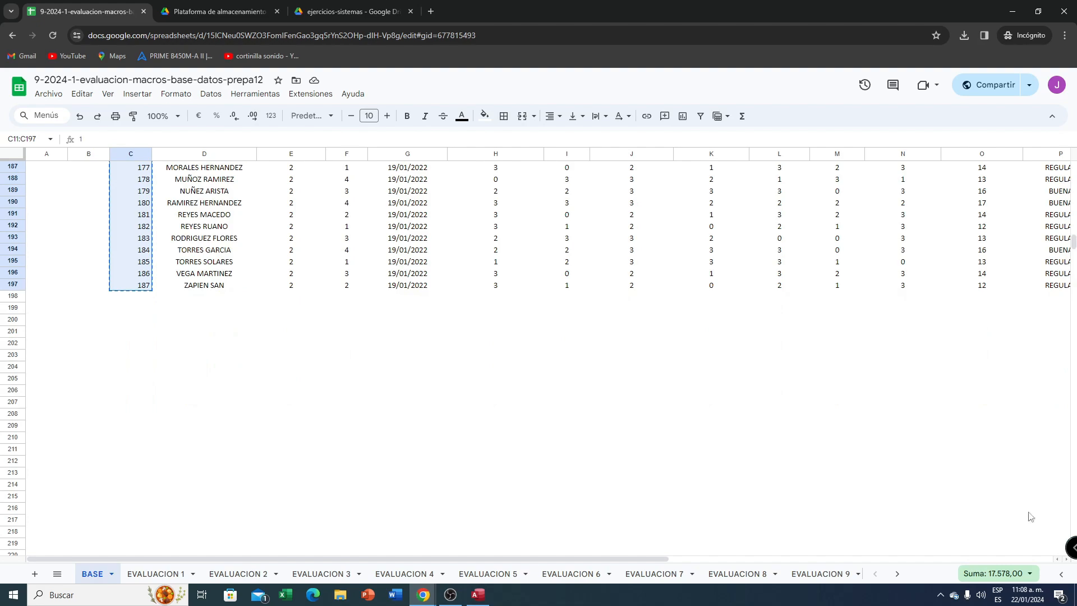
pyautogui.moveTo(1073, 245); pyautogui.dragTo(1073, 170)
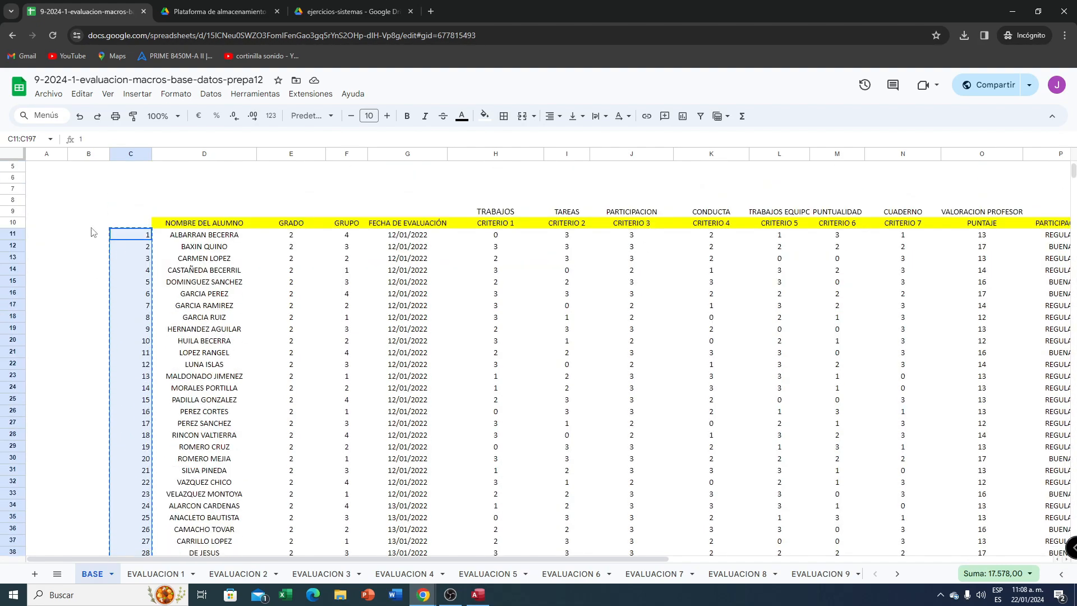
pyautogui.click(84, 224)
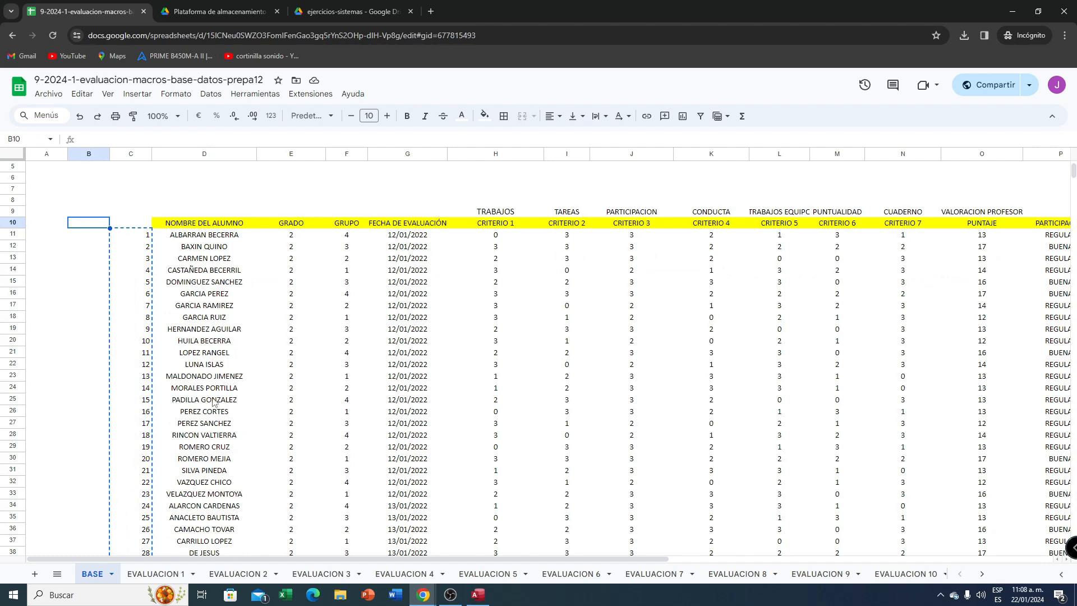
pyautogui.write('NIP')
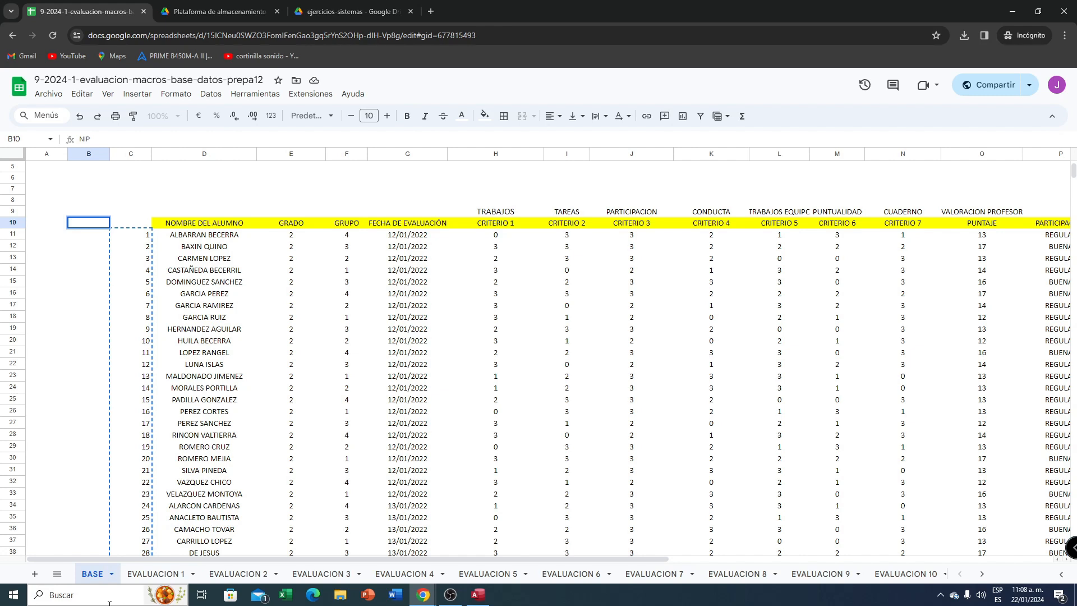
pyautogui.press('Return')
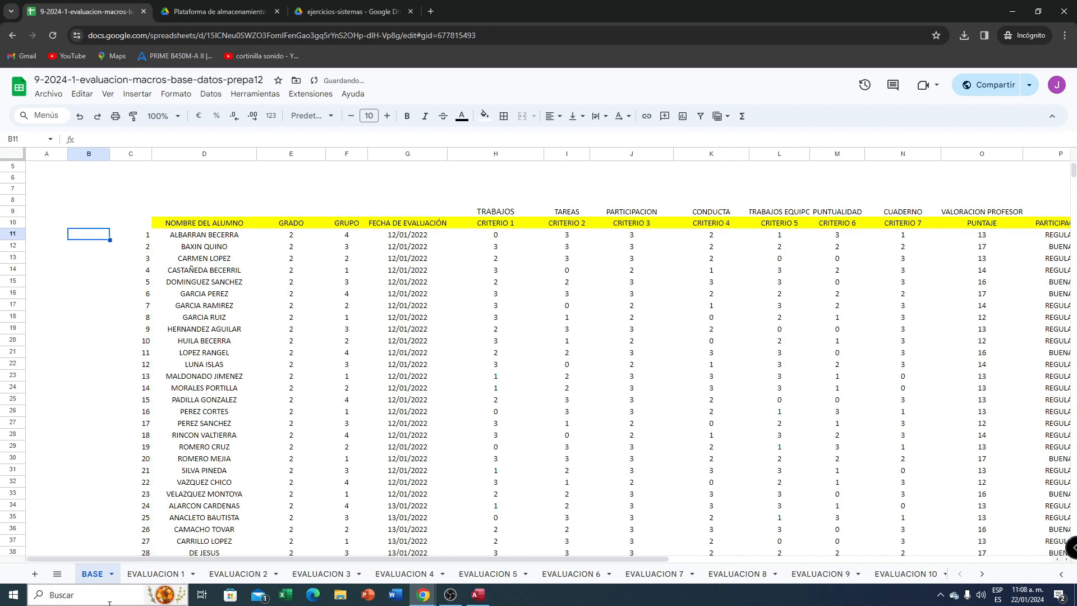
pyautogui.click(83, 223)
pyautogui.click(462, 115)
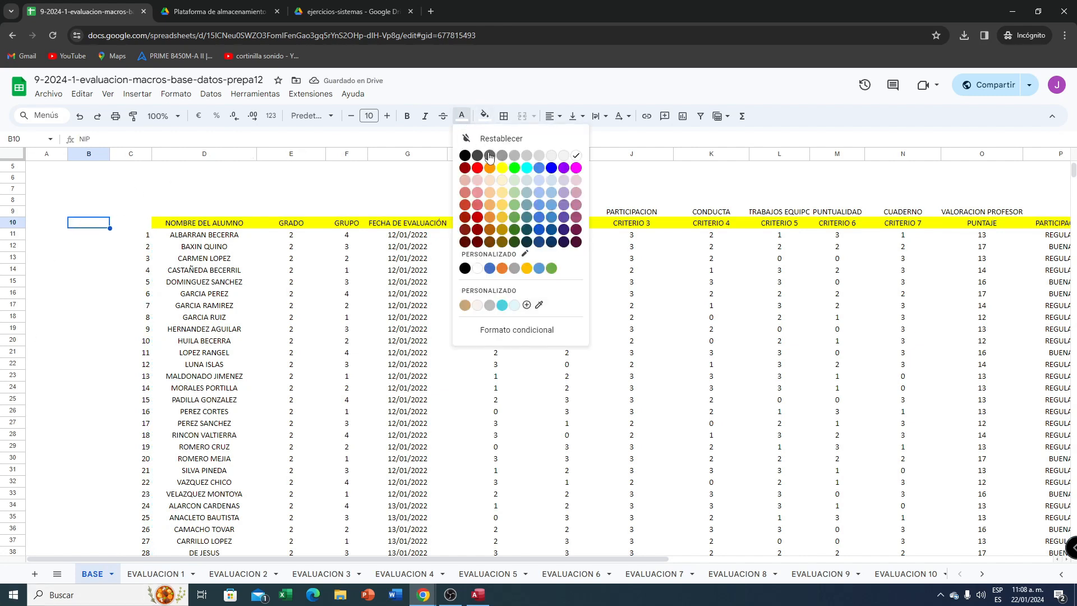
pyautogui.click(478, 155)
# - Enter consecutive NIP numbers for the first two students in cells B11 and B12, under the NIP header
pyautogui.click(97, 238)
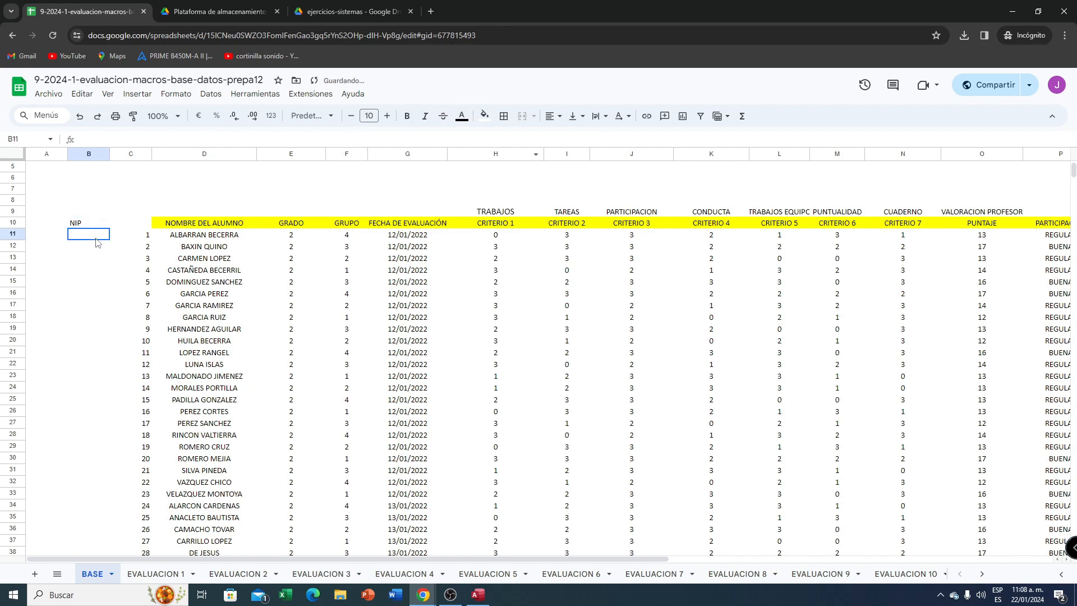
pyautogui.write('2001')
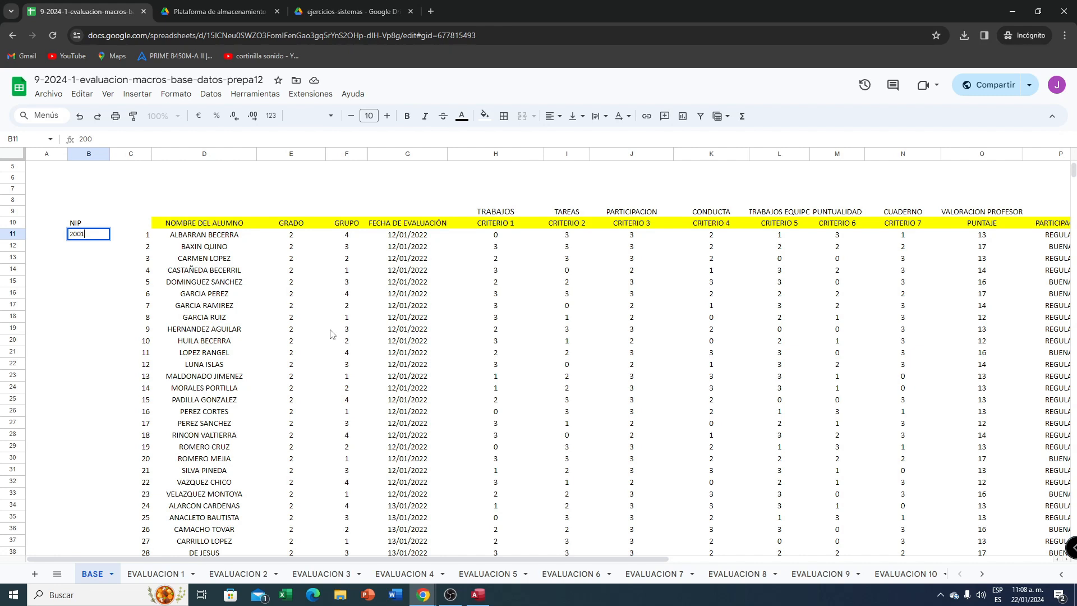
pyautogui.click(81, 256)
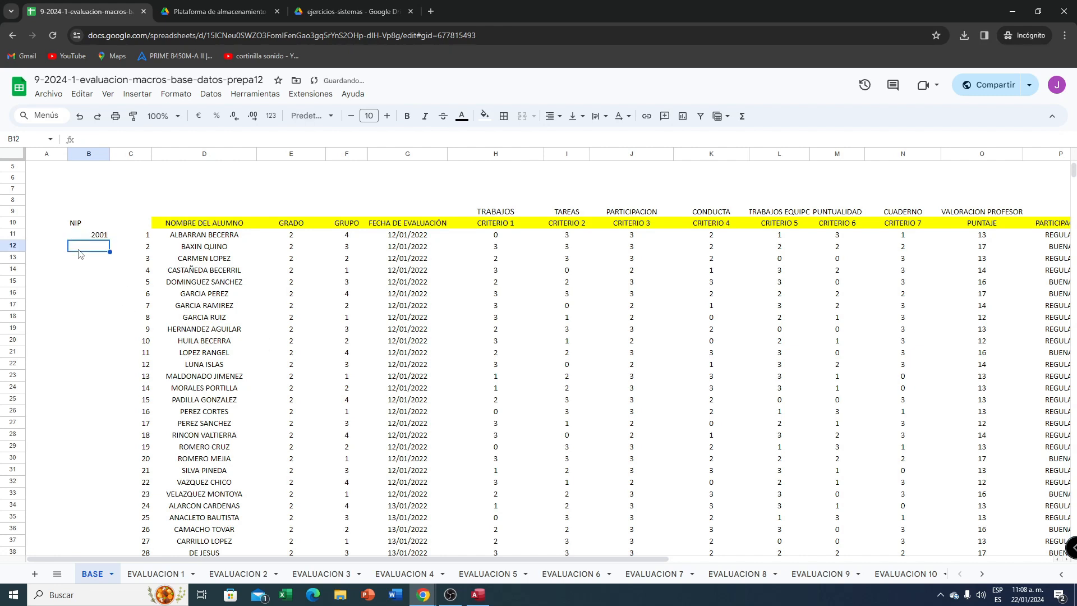
pyautogui.click(103, 236)
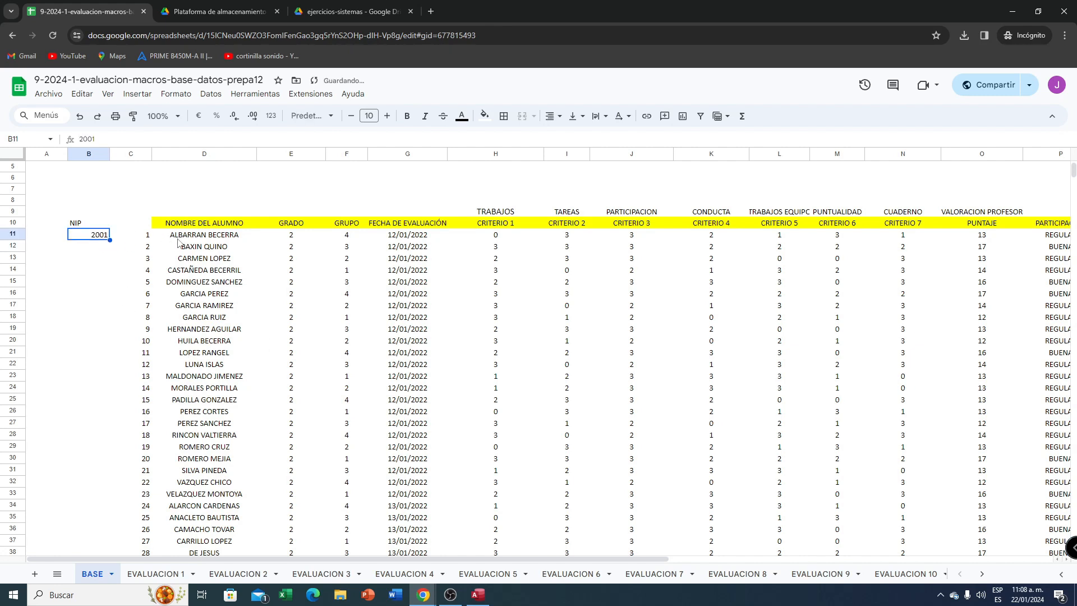
pyautogui.click(181, 239)
pyautogui.click(93, 237)
pyautogui.click(96, 247)
pyautogui.write('2002')
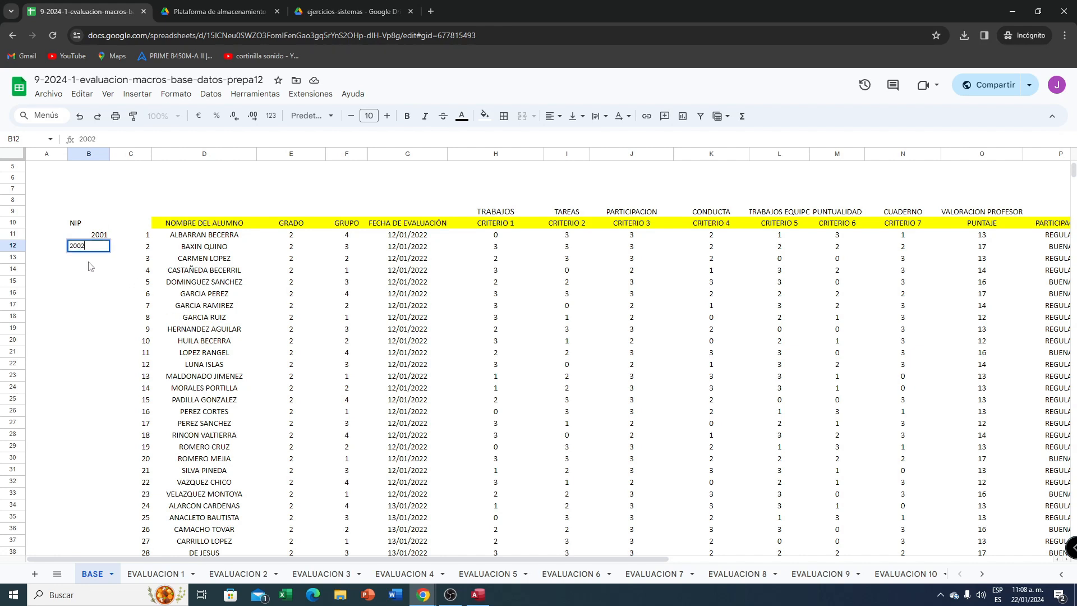
pyautogui.press('Return')
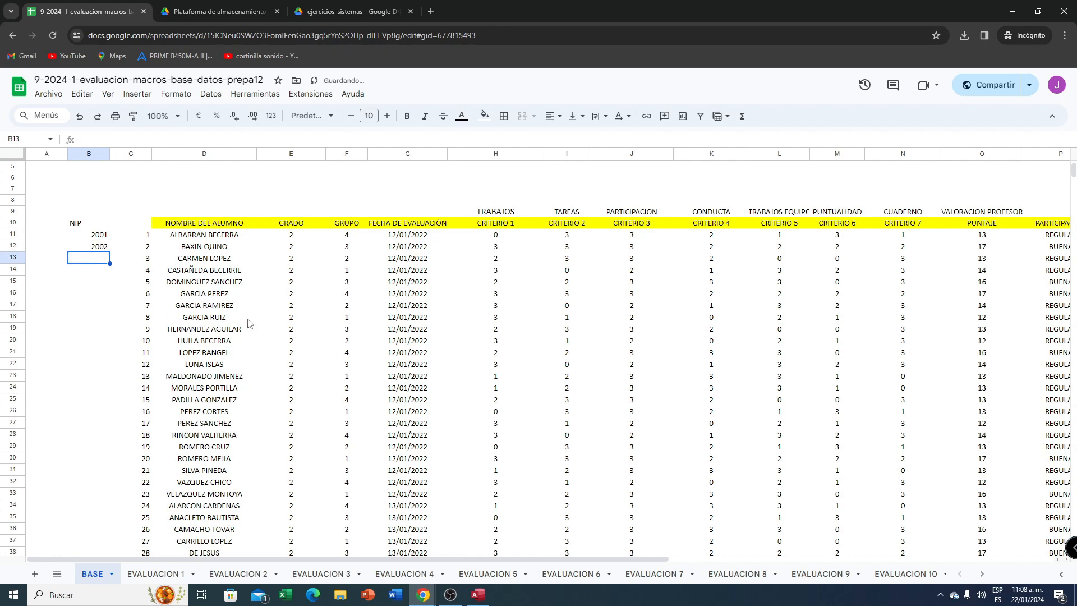
# - Enter the third consecutive NIP number in cell B13 and extend the NIP series down to the last student in cell B197
pyautogui.write('200')
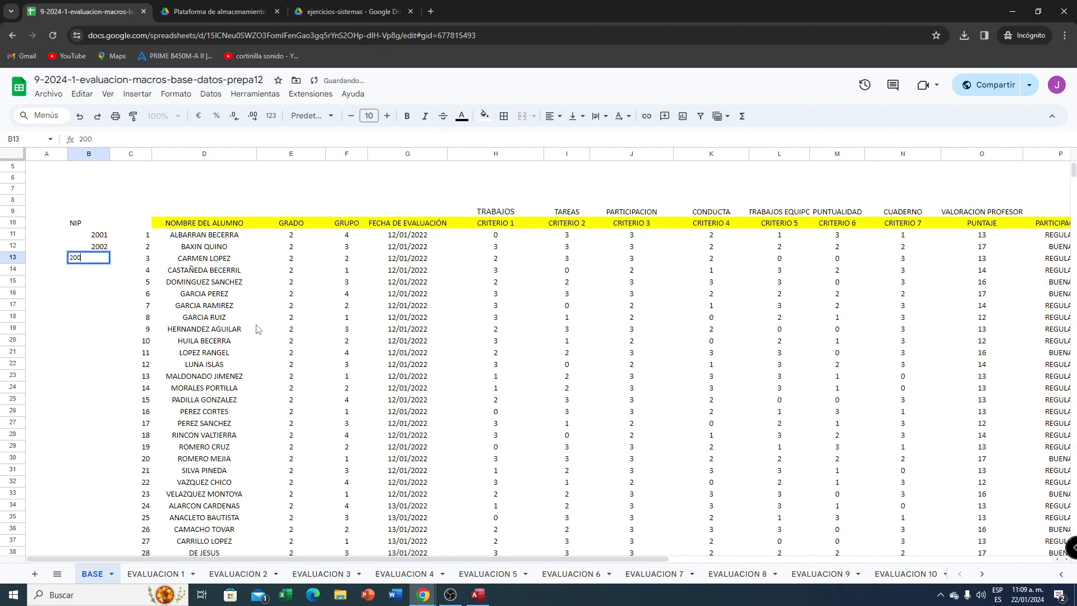
pyautogui.write('3')
pyautogui.press('Return')
pyautogui.press('Return')
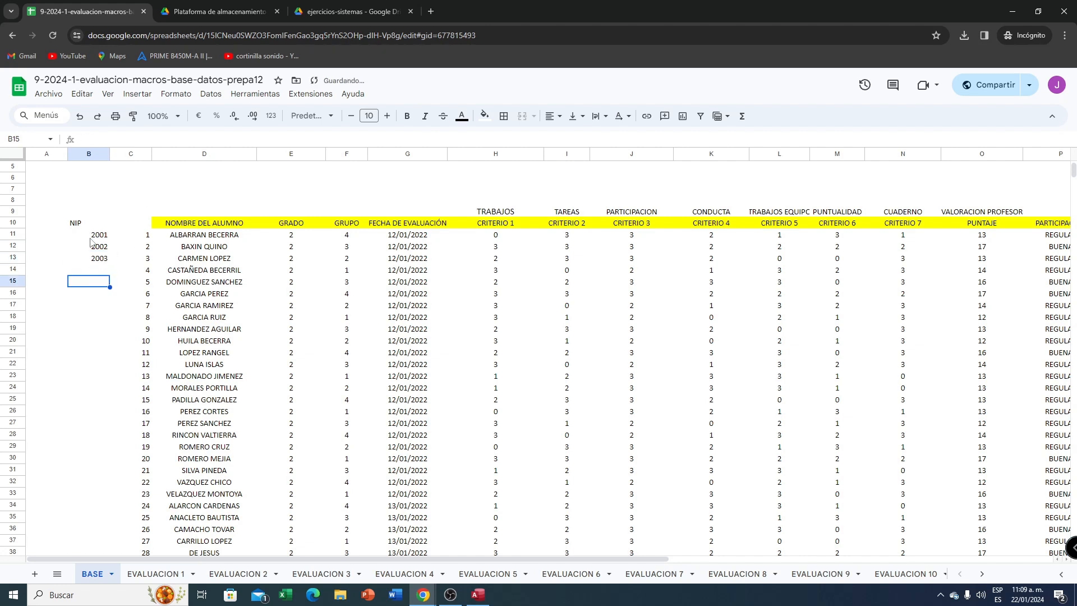
pyautogui.moveTo(89, 240); pyautogui.dragTo(127, 367)
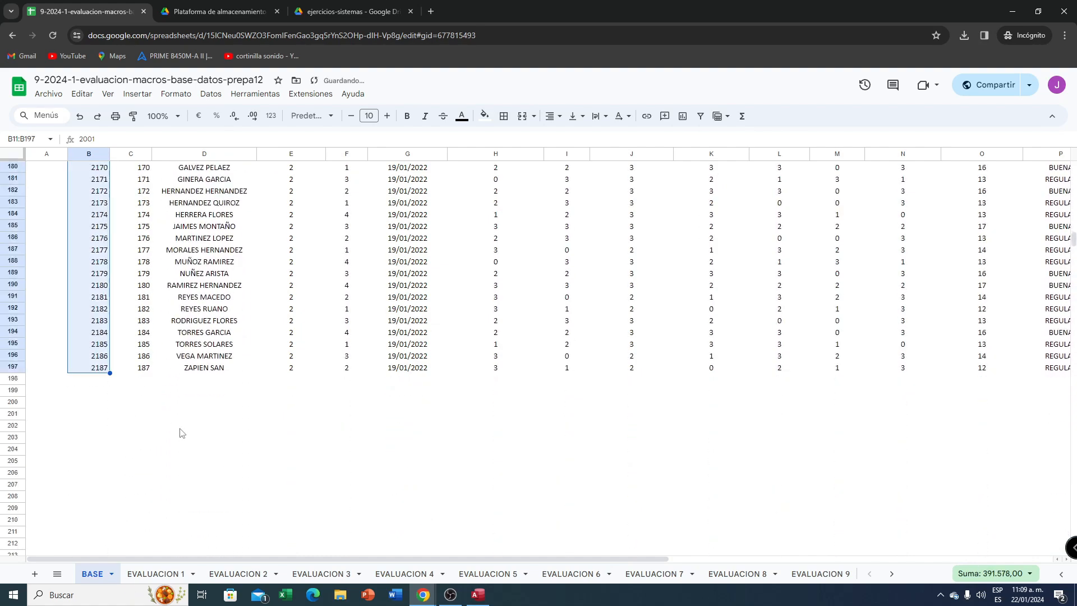
pyautogui.click(97, 371)
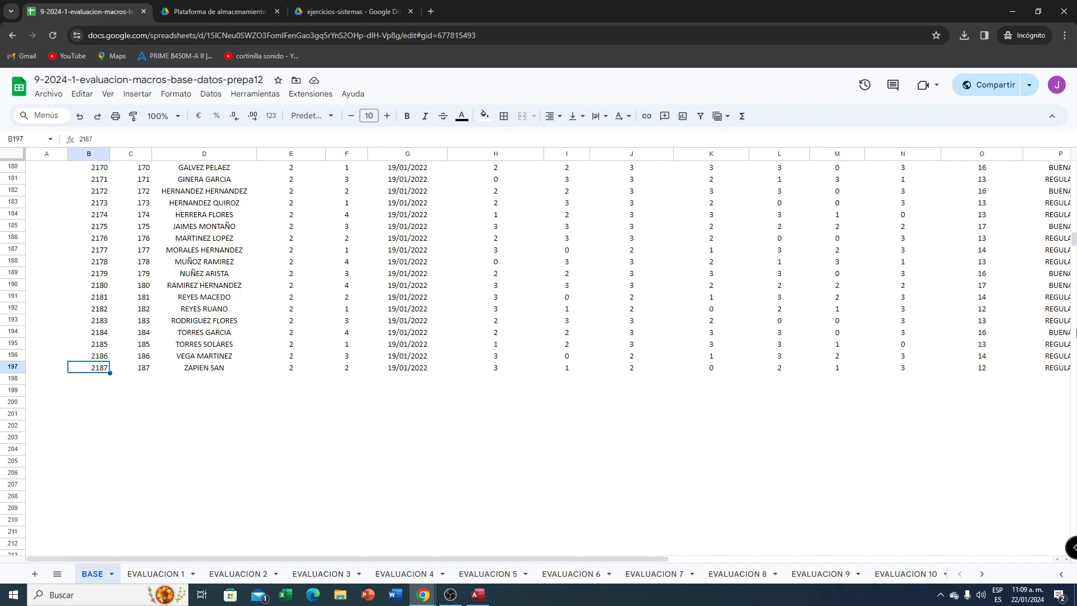
# - Select all the generated NIP numbers in cells B11 to B197 of the BASE sheet and copy them
pyautogui.moveTo(1073, 259); pyautogui.dragTo(1073, 192)
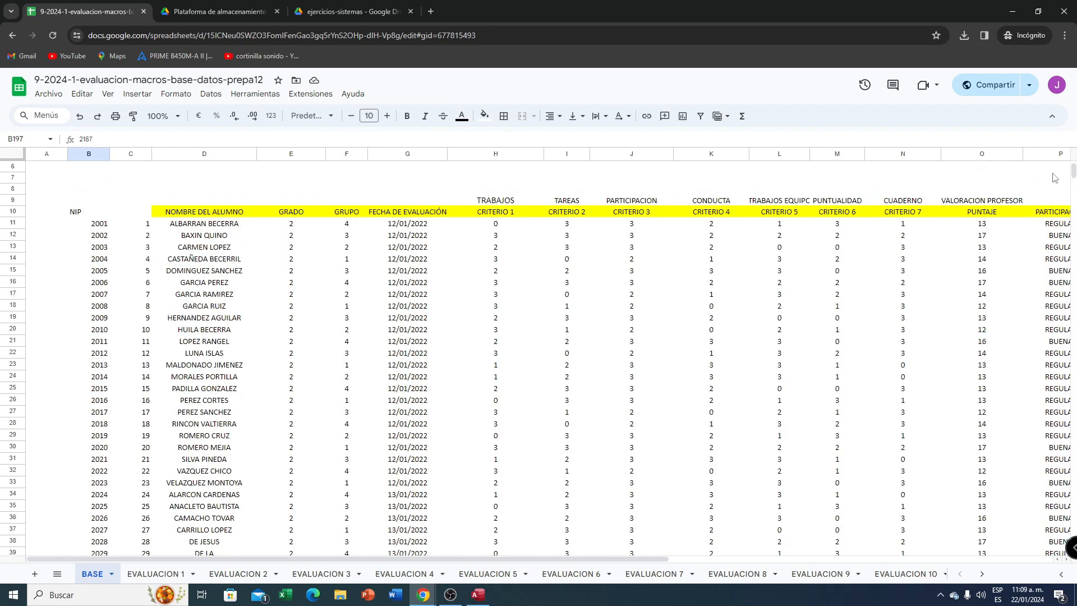
pyautogui.click(90, 226)
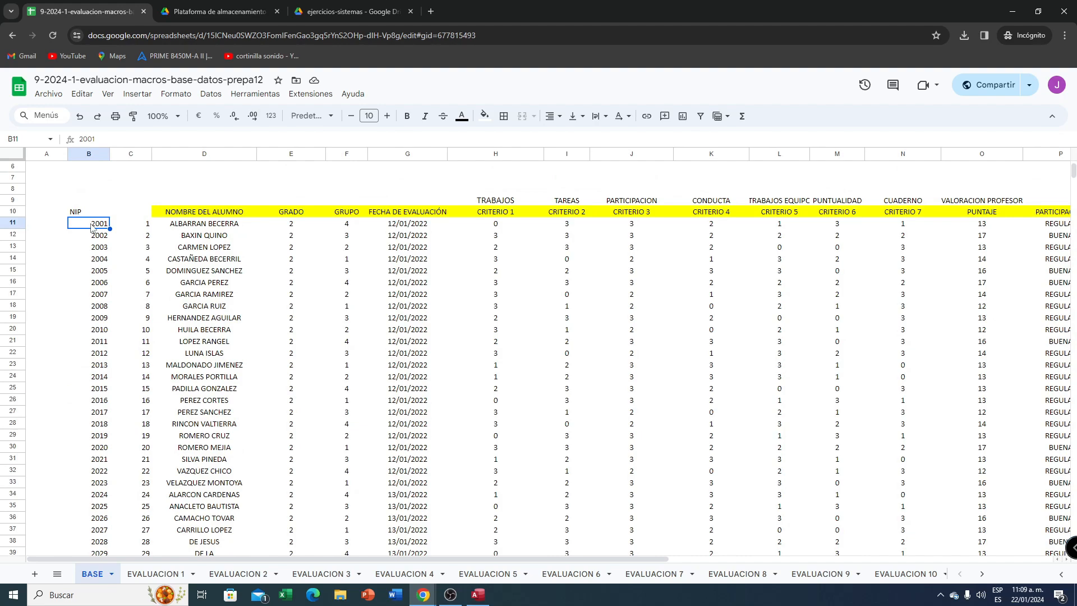
pyautogui.hotkey('shift', 'Down')
pyautogui.hotkey('shift', 'Down')
pyautogui.hotkey('shift', 'Down')
pyautogui.hotkey('shift', 'Down')
pyautogui.hotkey('shift', 'Down')
pyautogui.hotkey('shift', 'Down')
pyautogui.hotkey('shift', 'Down')
pyautogui.hotkey('shift', 'Down')
pyautogui.hotkey('shift', 'Down')
pyautogui.hotkey('shift', 'Down')
pyautogui.hotkey('shift', 'Down')
pyautogui.hotkey('shift', 'Down')
pyautogui.hotkey('shift', 'Down')
pyautogui.hotkey('shift', 'Down')
pyautogui.hotkey('shift', 'Down')
pyautogui.hotkey('shift', 'Down')
pyautogui.hotkey('shift', 'Down')
pyautogui.hotkey('shift', 'Down')
pyautogui.hotkey('shift', 'Down')
pyautogui.hotkey('shift', 'Down')
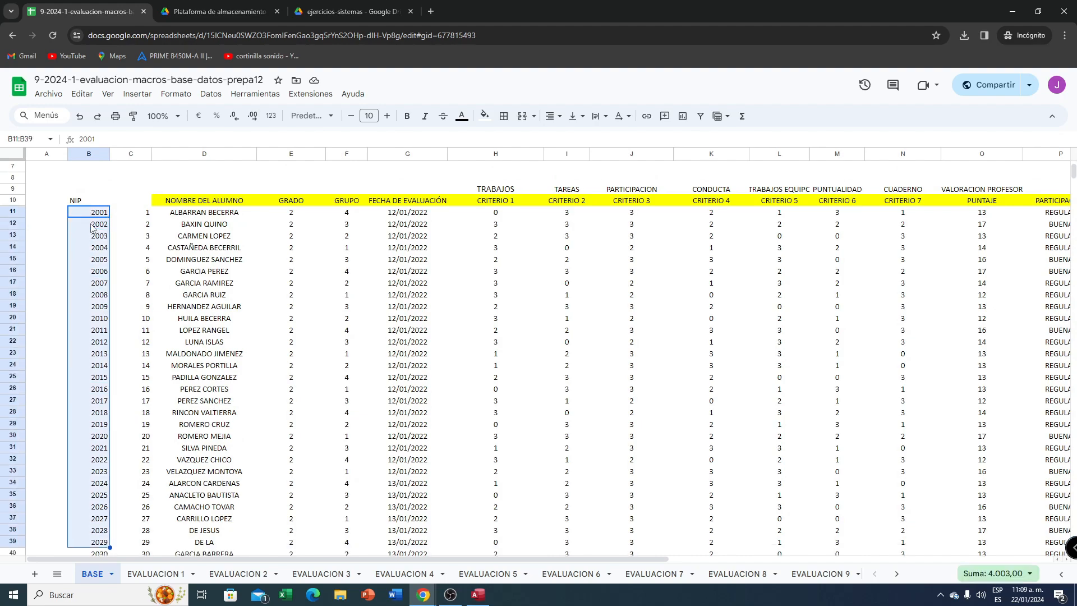
pyautogui.hotkey('shift', 'Down')
pyautogui.hotkey('shift', 'Down')
pyautogui.hotkey('shift', 'Down')
pyautogui.hotkey('shift', 'Down')
pyautogui.hotkey('shift', 'Down')
pyautogui.hotkey('shift', 'Down')
pyautogui.hotkey('shift', 'Down')
pyautogui.hotkey('shift', 'Down')
pyautogui.hotkey('shift', 'Down')
pyautogui.hotkey('shift', 'Down')
pyautogui.hotkey('shift', 'Down')
pyautogui.hotkey('shift', 'Down')
pyautogui.hotkey('shift', 'Down')
pyautogui.hotkey('shift', 'Down')
pyautogui.hotkey('shift', 'Down')
pyautogui.hotkey('shift', 'Down')
pyautogui.hotkey('shift', 'Down')
pyautogui.hotkey('shift', 'Down')
pyautogui.hotkey('shift', 'Down')
pyautogui.hotkey('shift', 'Down')
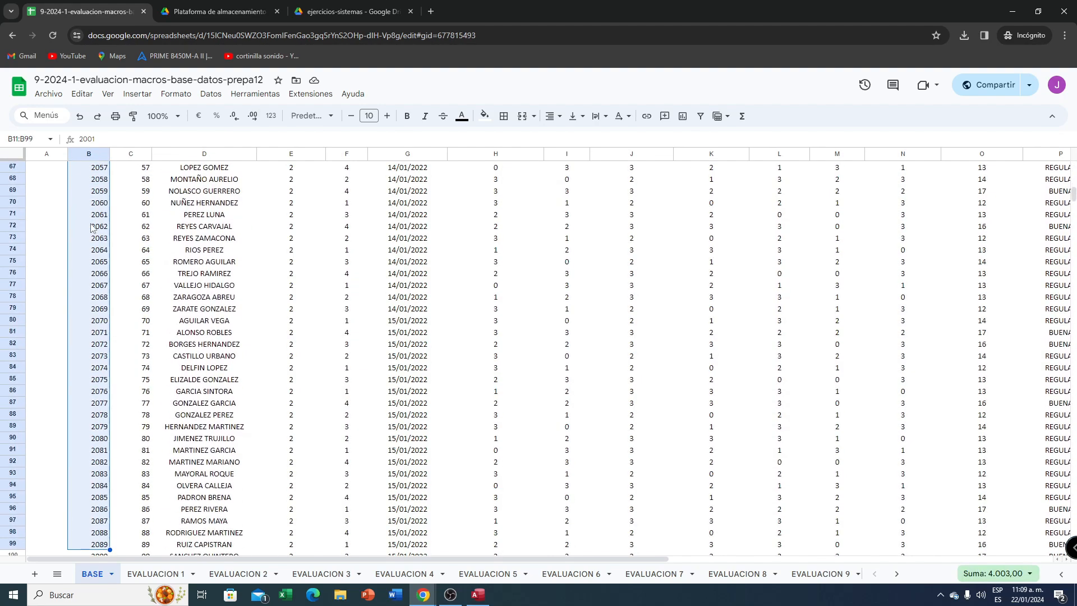
pyautogui.hotkey('shift', 'Down')
pyautogui.hotkey('shift', 'Down')
pyautogui.hotkey('shift', 'Down')
pyautogui.hotkey('shift', 'Down')
pyautogui.hotkey('shift', 'Down')
pyautogui.hotkey('shift', 'Down')
pyautogui.hotkey('shift', 'Down')
pyautogui.hotkey('shift', 'Down')
pyautogui.hotkey('shift', 'Down')
pyautogui.hotkey('shift', 'Down')
pyautogui.hotkey('shift', 'Down')
pyautogui.hotkey('shift', 'Down')
pyautogui.hotkey('shift', 'Down')
pyautogui.hotkey('shift', 'Down')
pyautogui.hotkey('shift', 'Down')
pyautogui.hotkey('shift', 'Down')
pyautogui.hotkey('shift', 'Down')
pyautogui.hotkey('shift', 'Down')
pyautogui.hotkey('shift', 'Down')
pyautogui.hotkey('shift', 'Down')
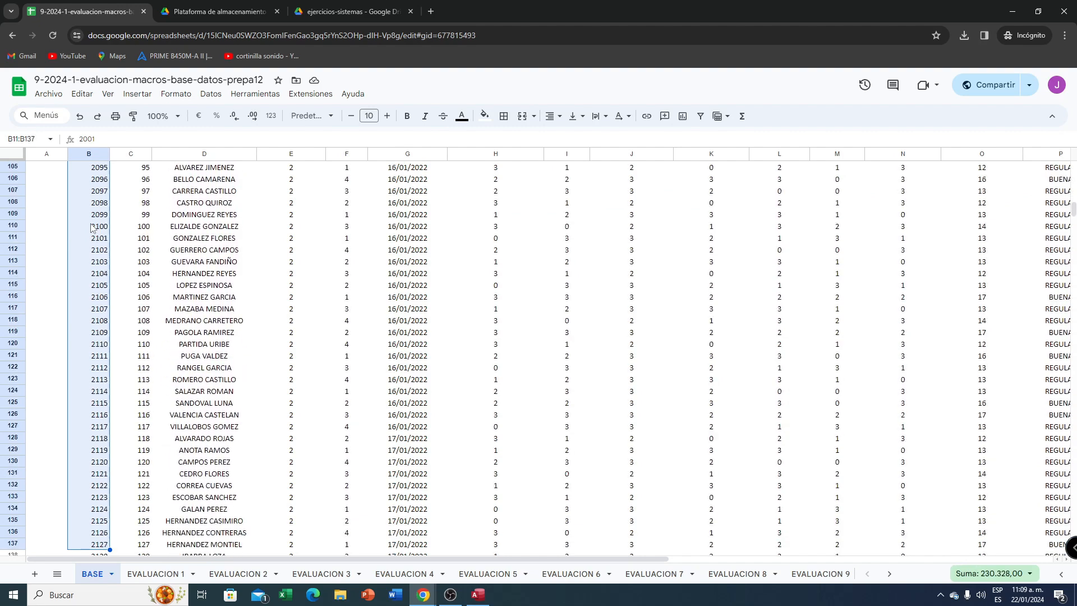
pyautogui.hotkey('shift', 'Down')
pyautogui.hotkey('shift', 'Down')
pyautogui.hotkey('shift', 'Down')
pyautogui.hotkey('shift', 'Down')
pyautogui.hotkey('shift', 'Down')
pyautogui.hotkey('shift', 'Down')
pyautogui.hotkey('shift', 'Down')
pyautogui.hotkey('shift', 'Down')
pyautogui.hotkey('shift', 'Down')
pyautogui.hotkey('shift', 'Down')
pyautogui.hotkey('shift', 'Down')
pyautogui.hotkey('shift', 'Down')
pyautogui.hotkey('shift', 'Down')
pyautogui.hotkey('shift', 'Down')
pyautogui.hotkey('shift', 'Down')
pyautogui.hotkey('shift', 'Down')
pyautogui.hotkey('shift', 'Down')
pyautogui.hotkey('shift', 'Down')
pyautogui.hotkey('shift', 'Down')
pyautogui.hotkey('shift', 'Down')
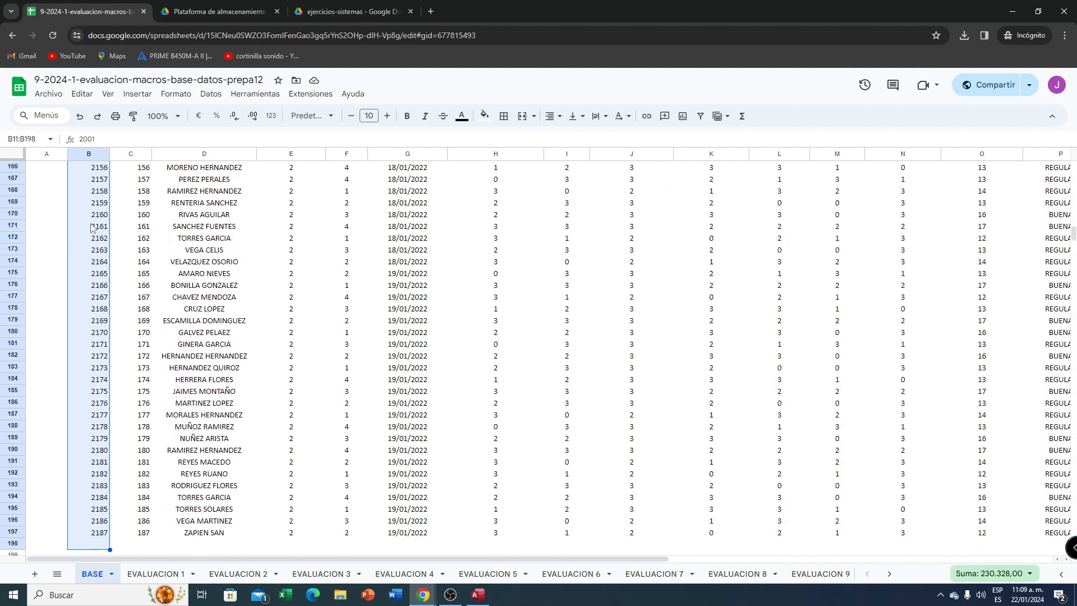
pyautogui.hotkey('shift', 'Up')
pyautogui.hotkey('shift', 'Up')
pyautogui.hotkey('shift', 'Up')
pyautogui.hotkey('shift', 'Up')
pyautogui.hotkey('shift', 'Up')
pyautogui.hotkey('shift', 'Up')
pyautogui.hotkey('shift', 'Up')
pyautogui.hotkey('shift', 'Up')
pyautogui.hotkey('shift', 'Up')
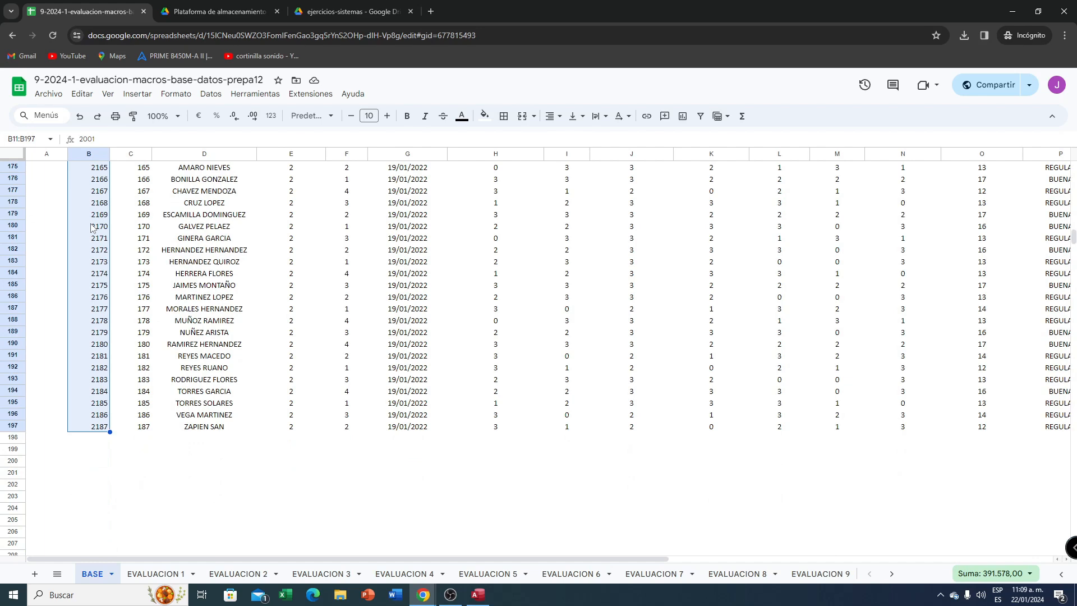
pyautogui.hotkey('ctrl', 'c')
# - Switch to Access, paste the copied NIP numbers into the NIP ALUMNO field of the DATOS table and confirm the paste
pyautogui.click(477, 596)
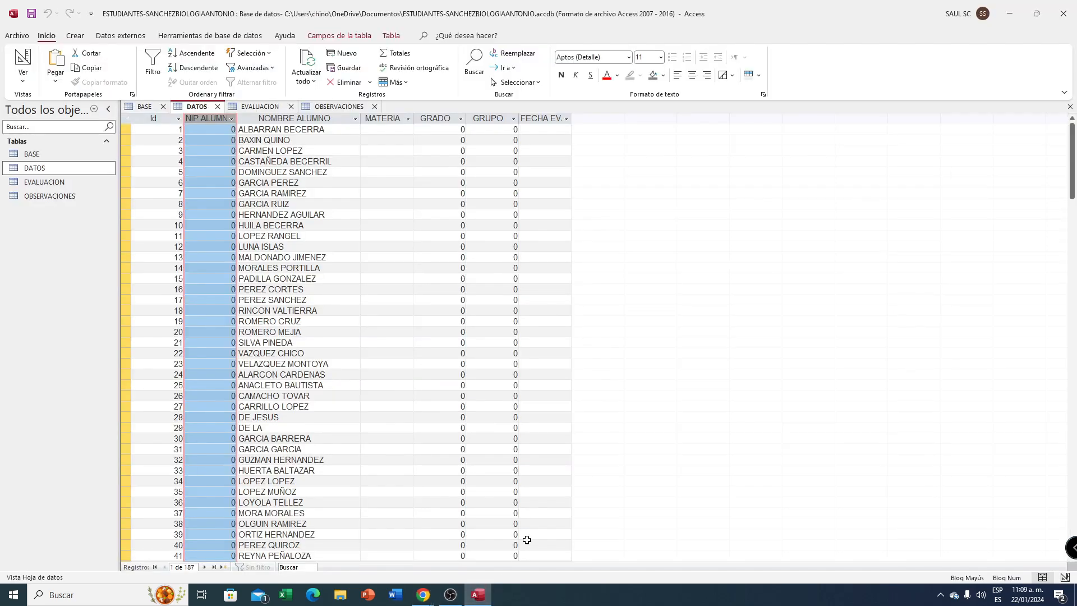
pyautogui.rightClick(207, 118)
pyautogui.click(242, 173)
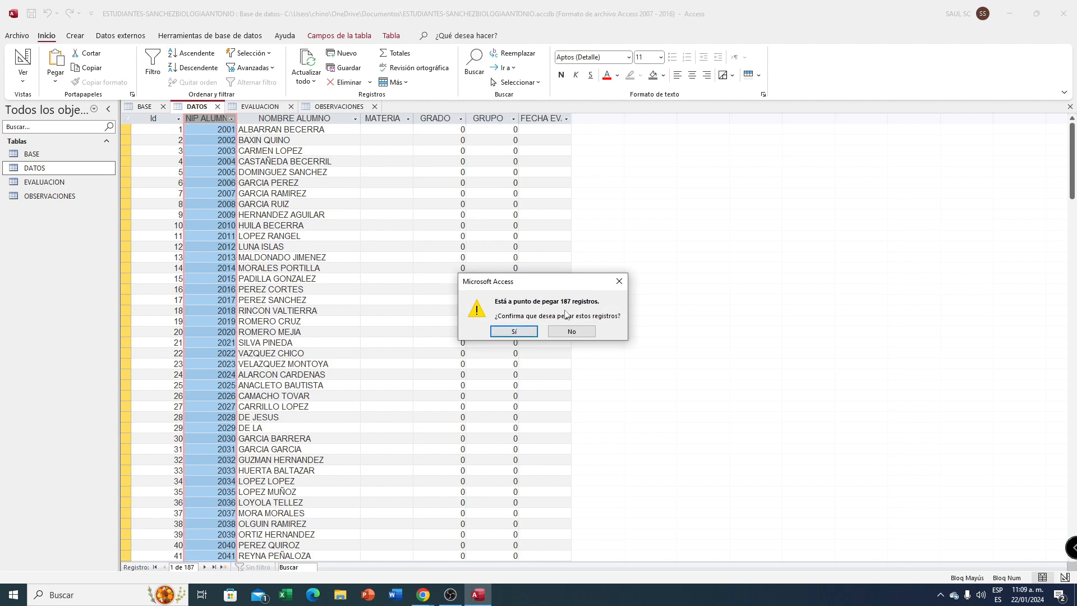
pyautogui.click(512, 331)
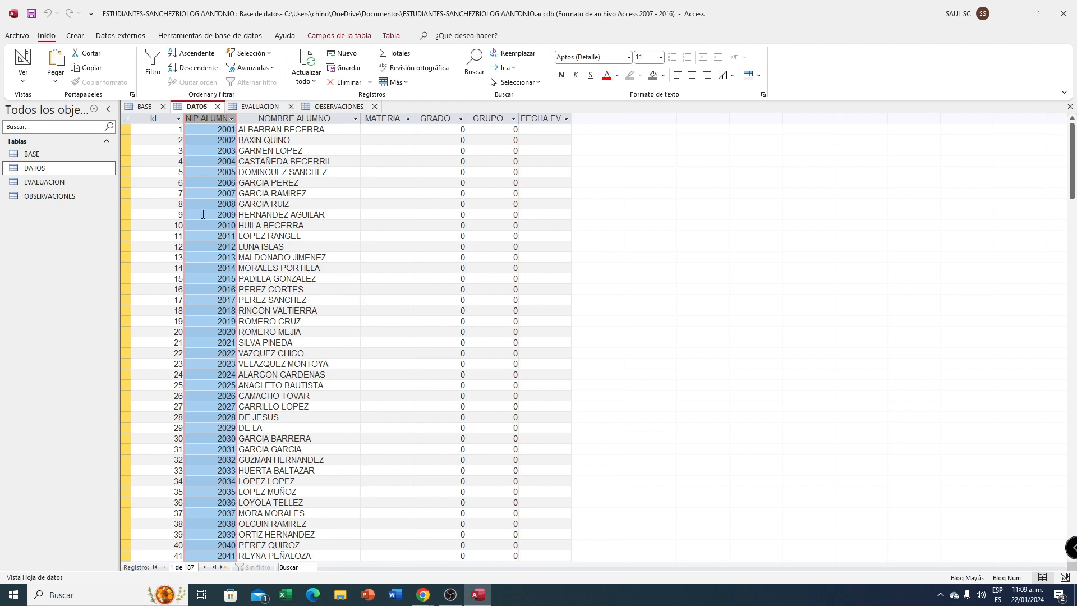
# - Paste the copied NIP numbers into the NIP ALUMNO field of the EVALUACION table and confirm adding the records
pyautogui.click(253, 108)
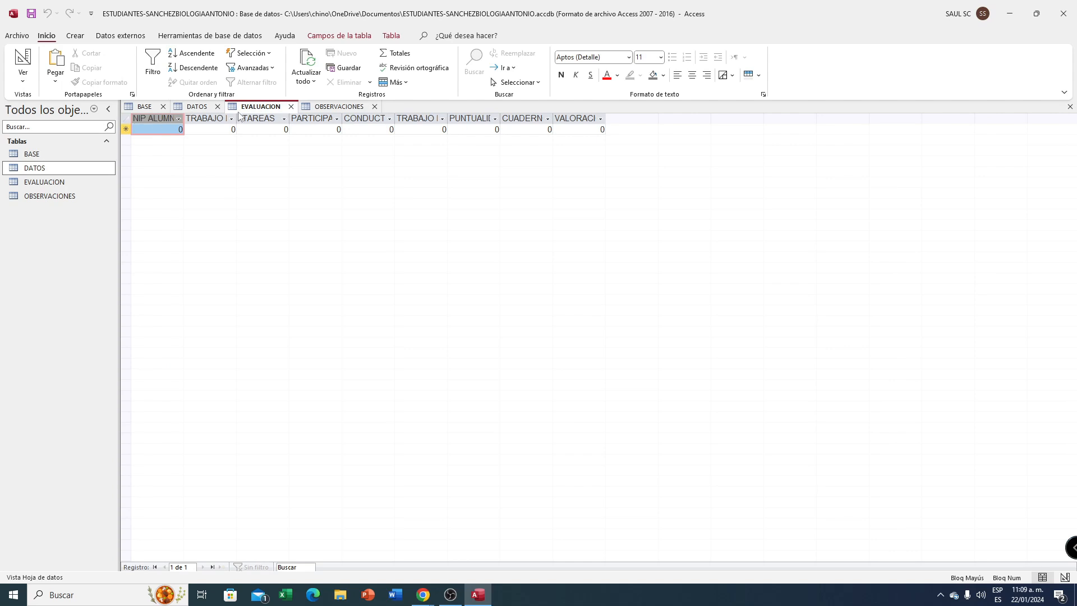
pyautogui.rightClick(166, 124)
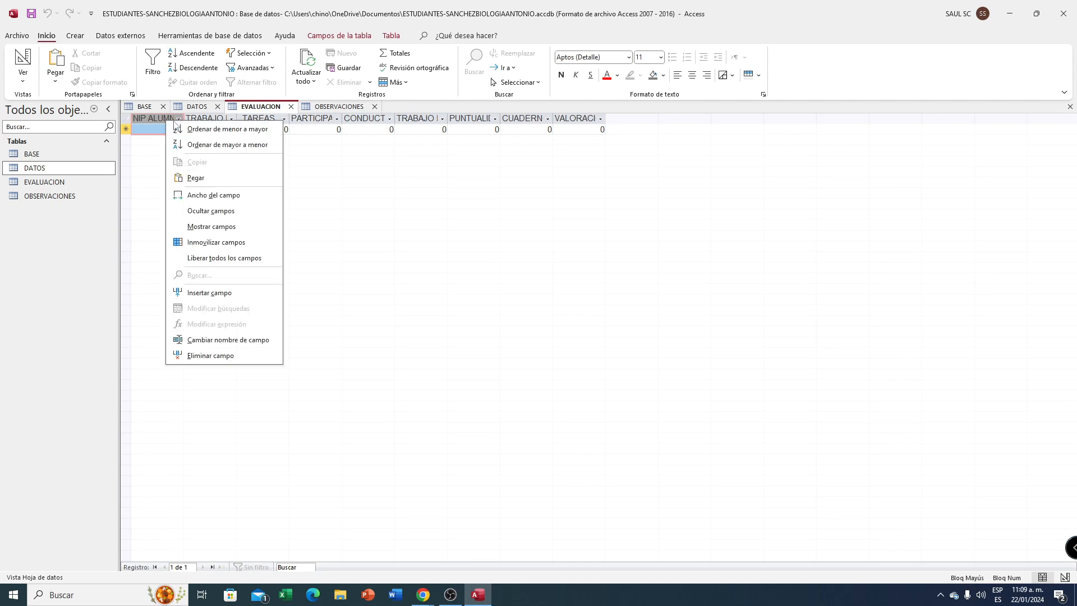
pyautogui.click(204, 178)
pyautogui.click(513, 332)
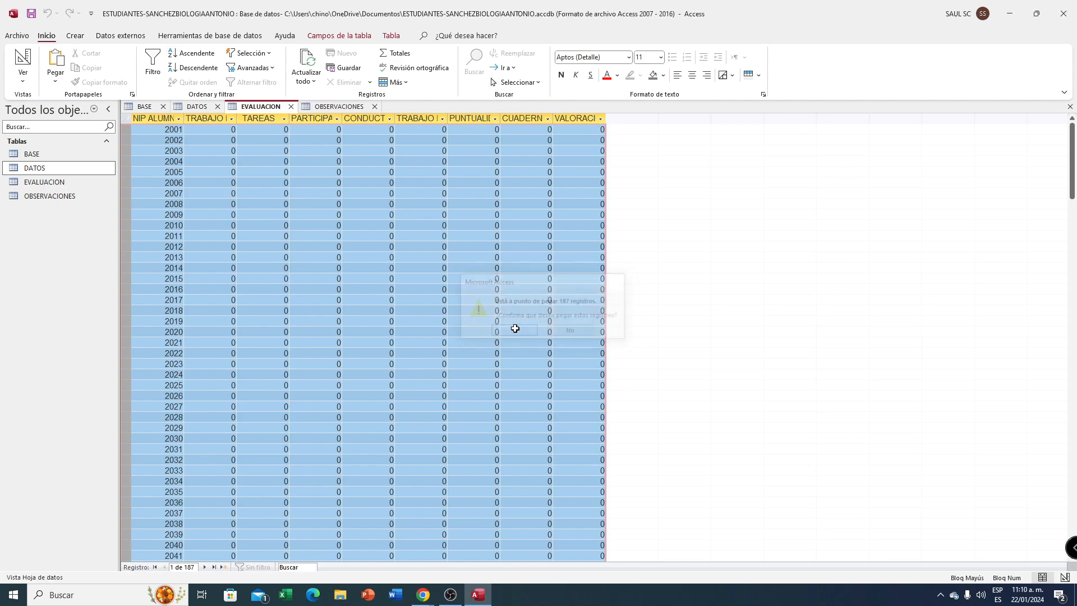
# - Paste the copied NIP numbers into the NIP ALUMNO field of the OBSERVACIONES table and confirm the paste
pyautogui.click(332, 107)
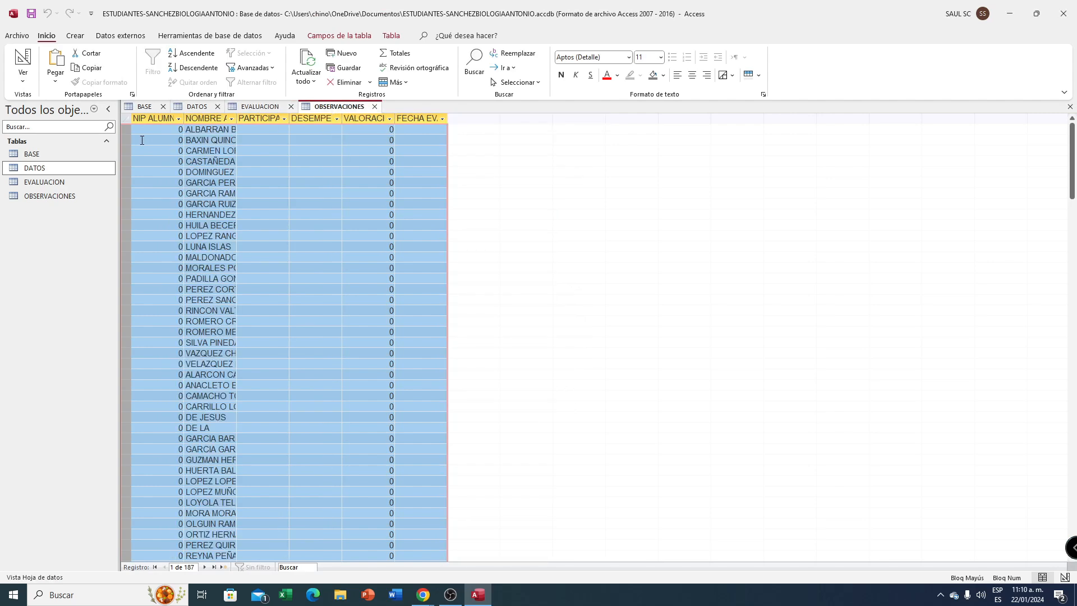
pyautogui.click(151, 119)
pyautogui.rightClick(153, 118)
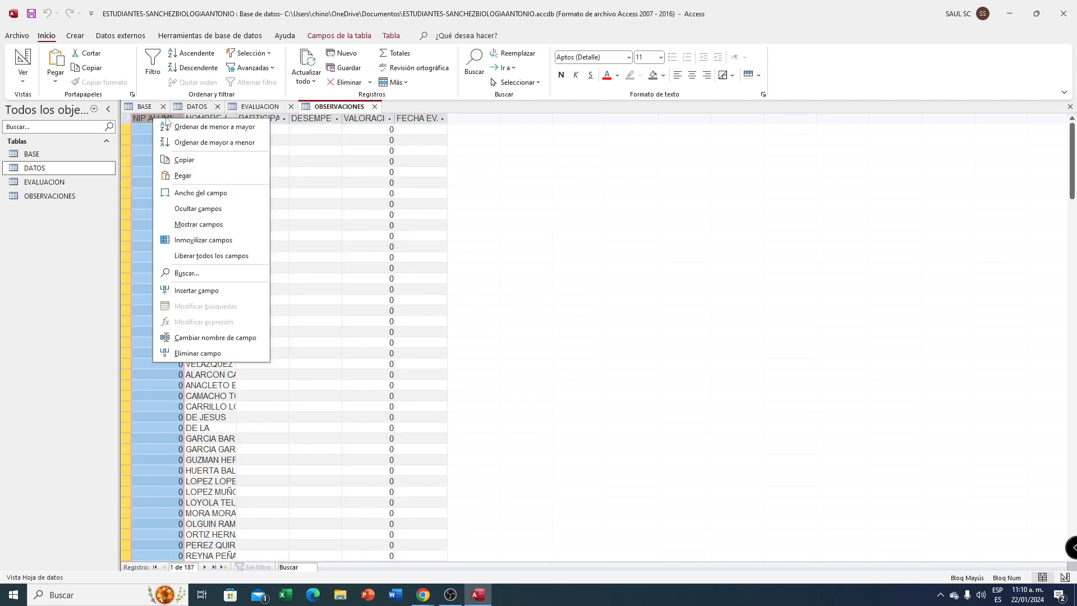
pyautogui.click(185, 176)
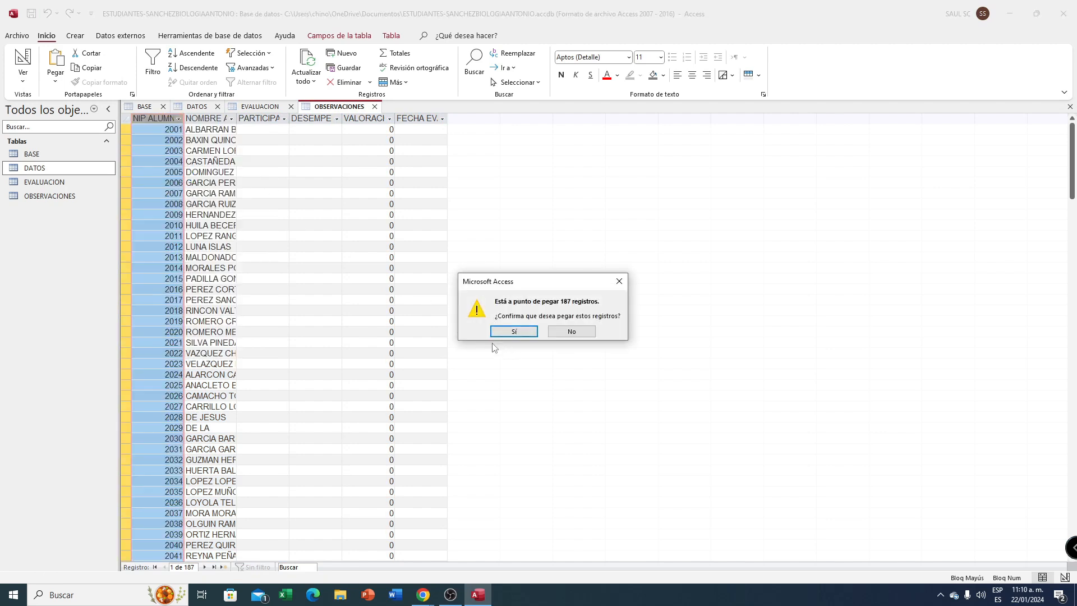
pyautogui.click(512, 332)
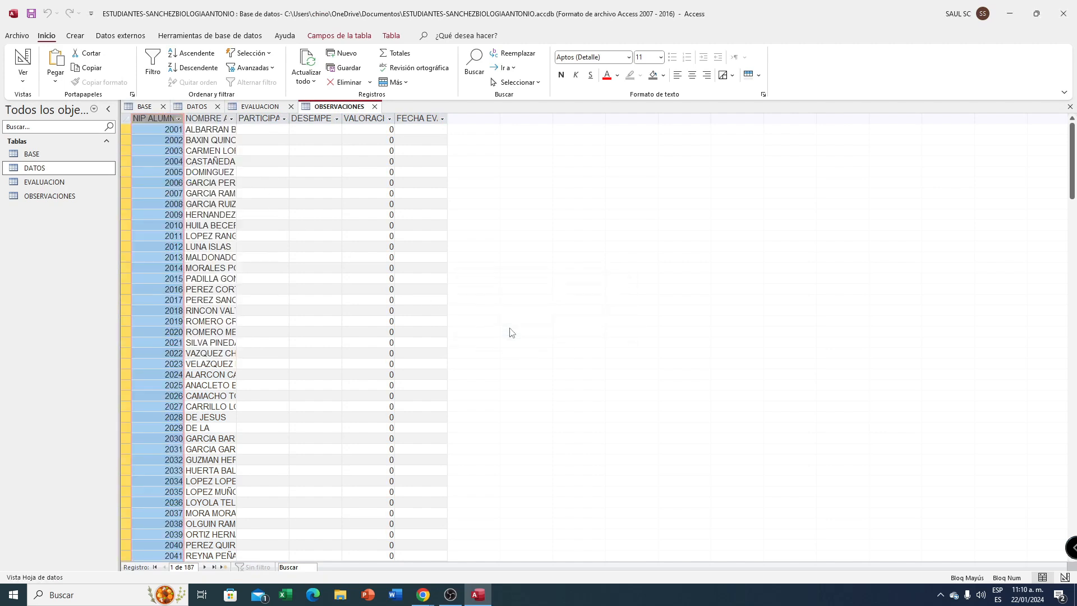
# - Review the records of the BASE, DATOS, EVALUACION and OBSERVACIONES tables to compare their identifier fields and the columns still to fill
pyautogui.click(145, 107)
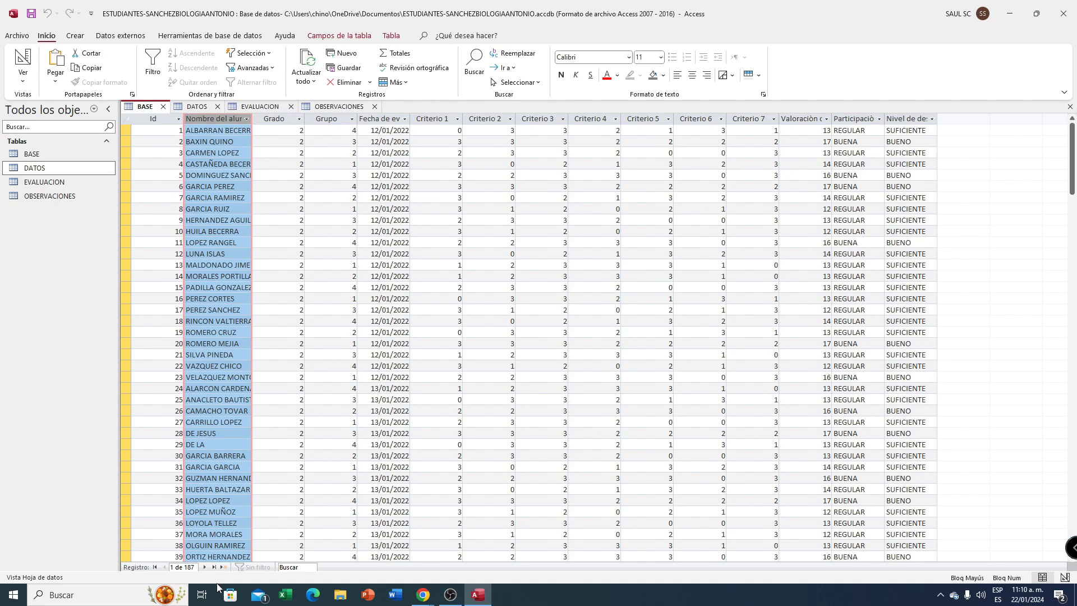
pyautogui.click(161, 118)
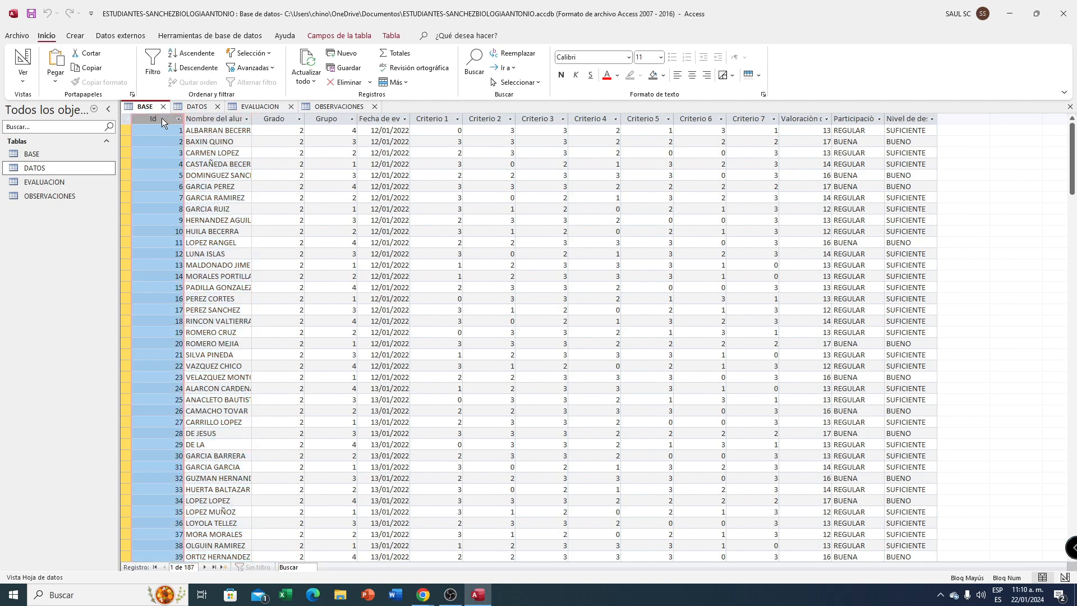
pyautogui.click(126, 131)
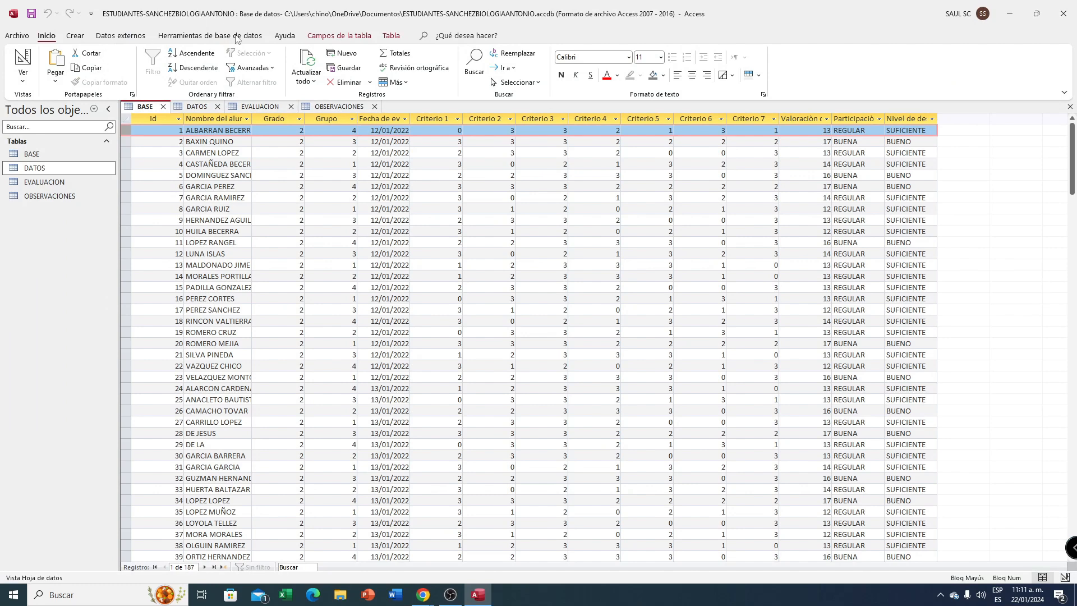
pyautogui.click(191, 108)
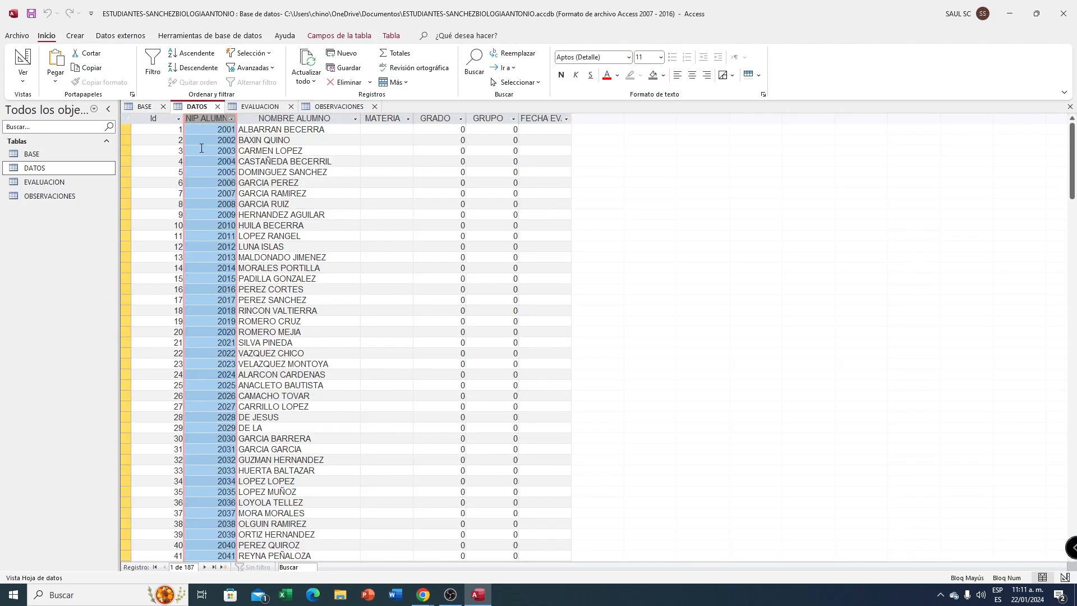
pyautogui.click(259, 106)
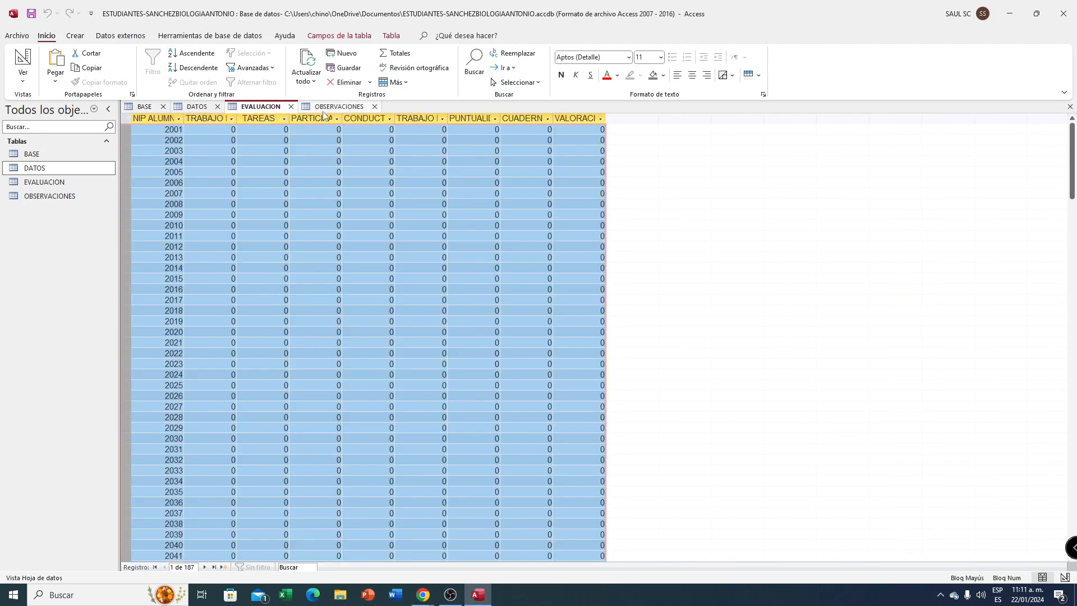
pyautogui.click(333, 107)
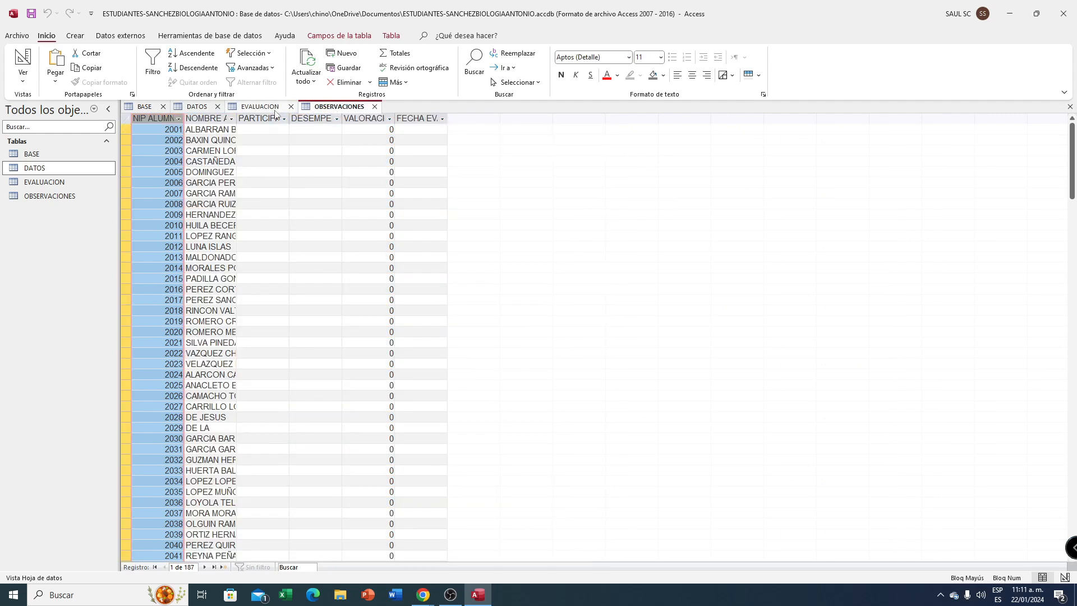
pyautogui.click(200, 110)
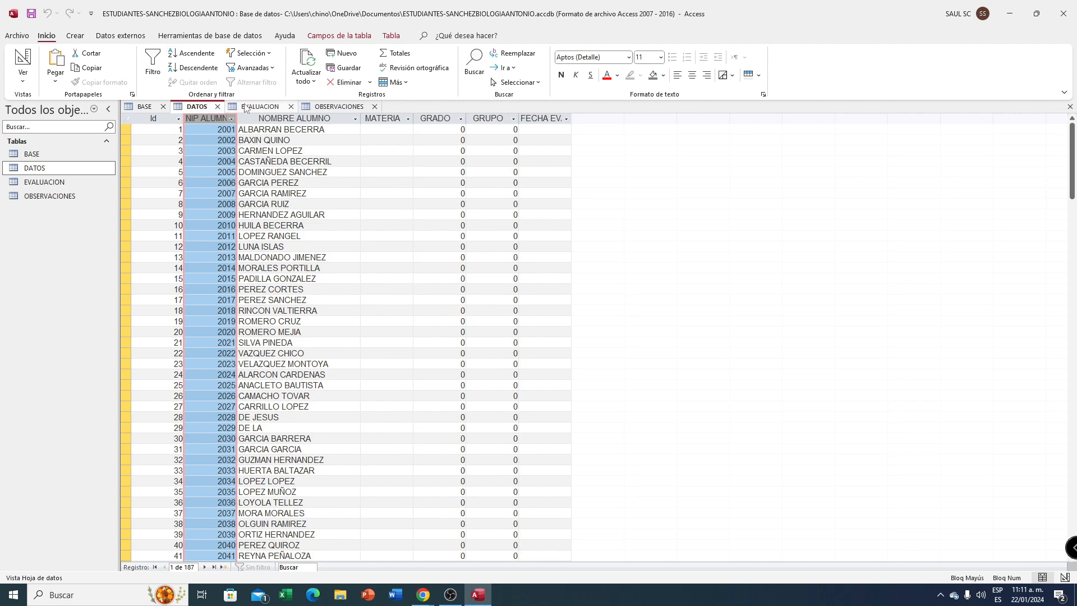
# - Copy the Grado column of the BASE table into the GRADO field of the DATOS table and confirm the paste
pyautogui.click(147, 107)
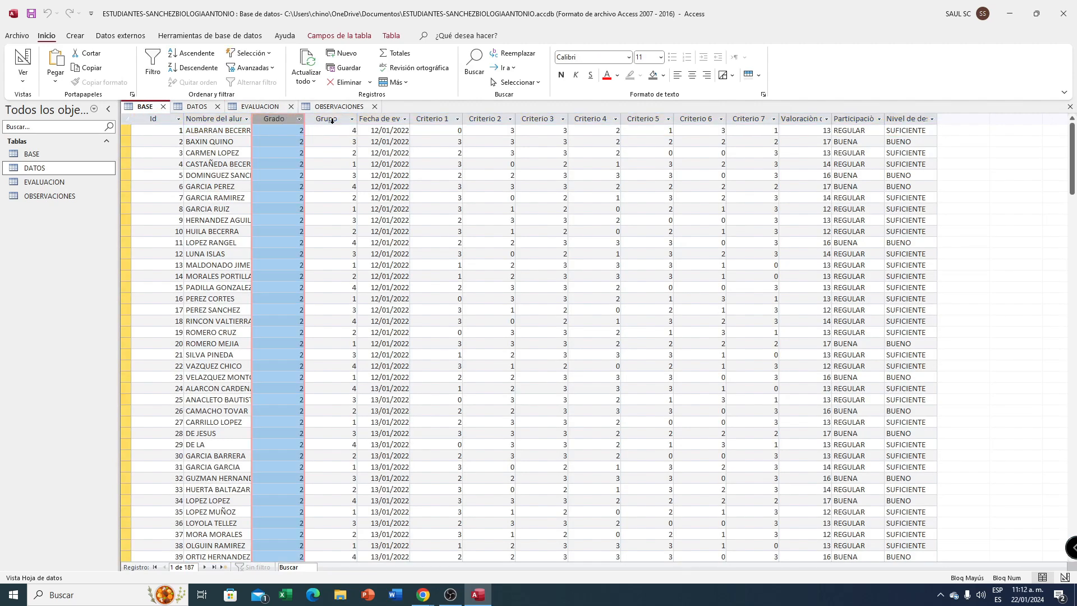
pyautogui.rightClick(279, 119)
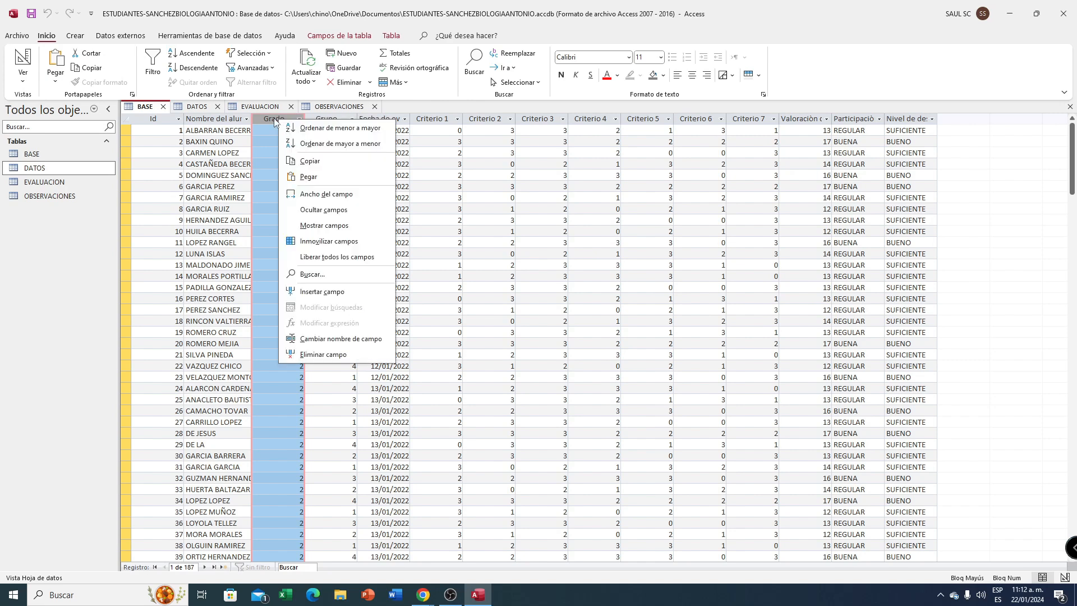
pyautogui.click(308, 161)
pyautogui.click(193, 108)
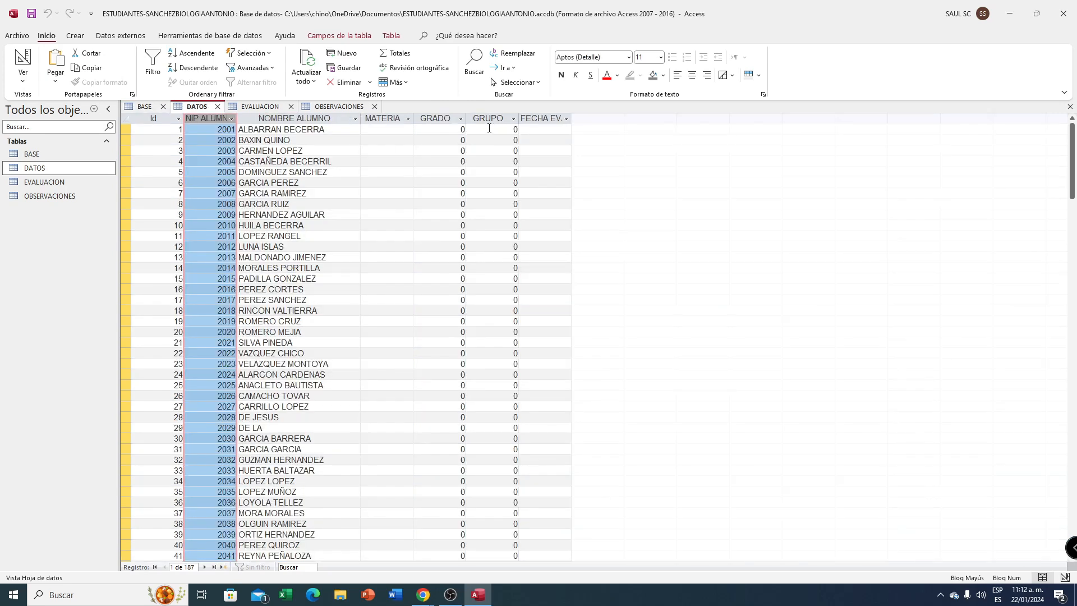
pyautogui.click(440, 119)
pyautogui.rightClick(439, 119)
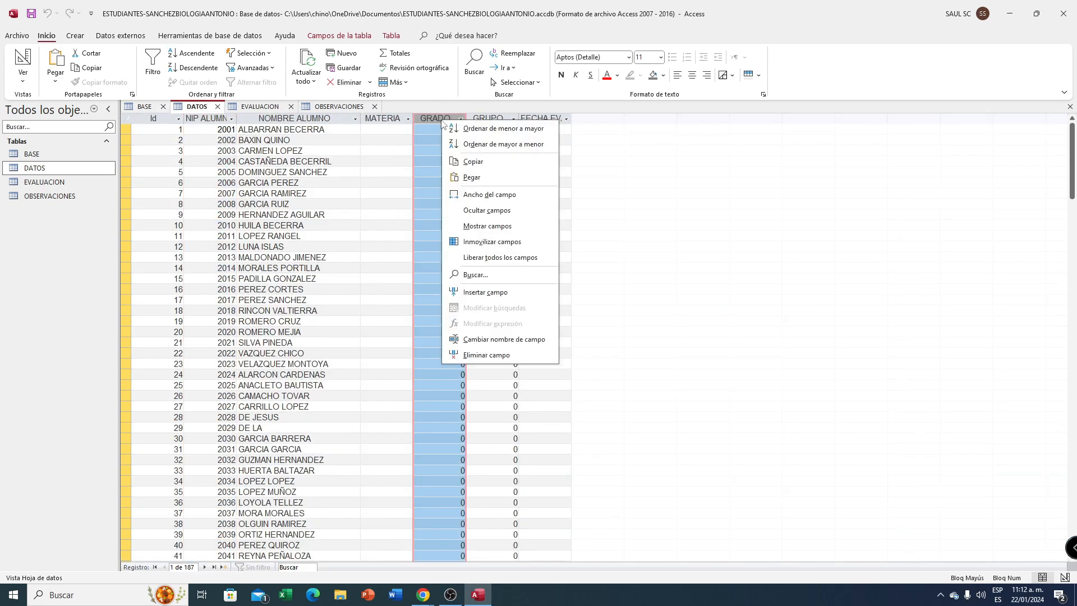
pyautogui.click(478, 178)
pyautogui.click(514, 328)
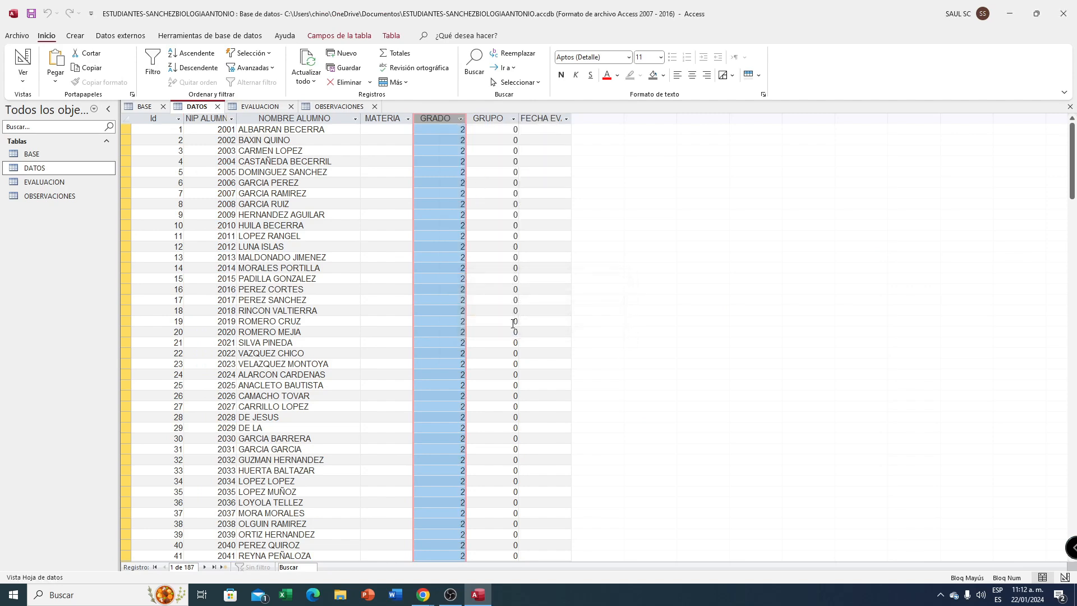
# - Copy the Grupo column of the BASE table into the GRUPO field of the DATOS table and confirm the paste
pyautogui.click(145, 106)
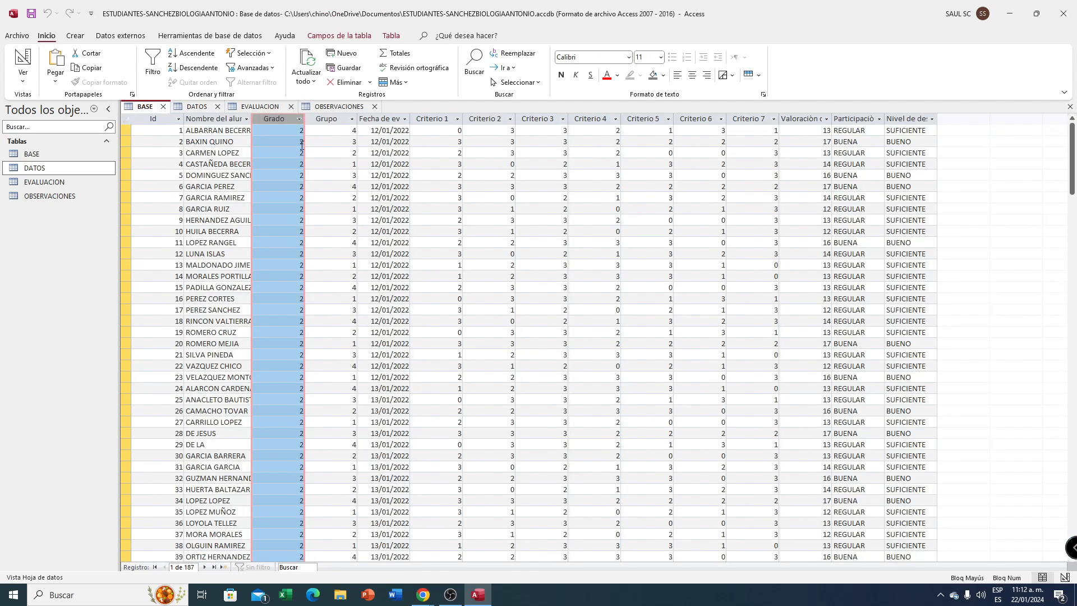
pyautogui.click(329, 118)
pyautogui.rightClick(331, 118)
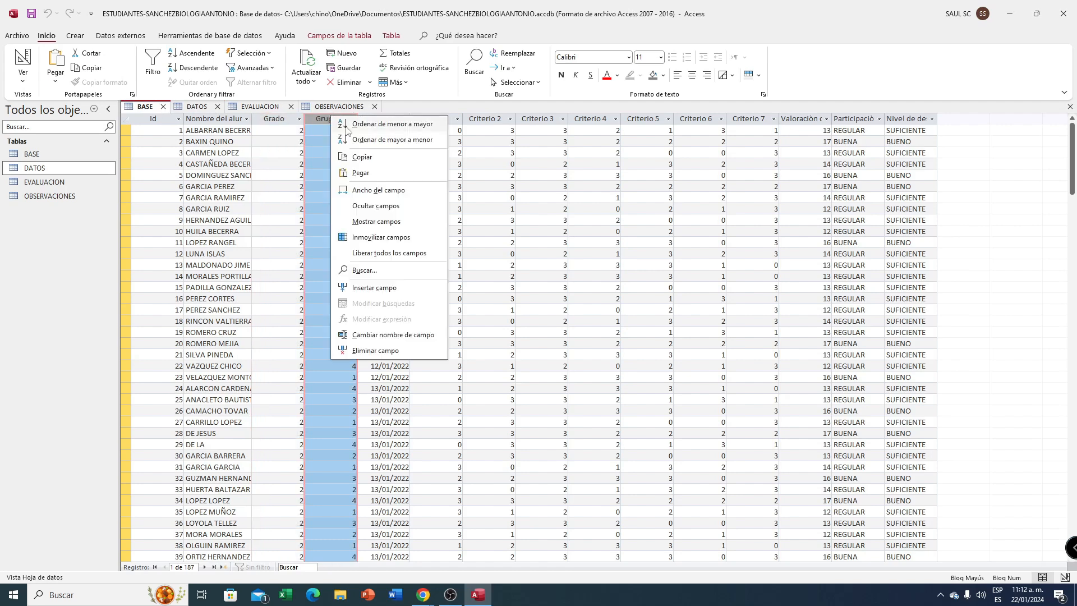
pyautogui.click(362, 158)
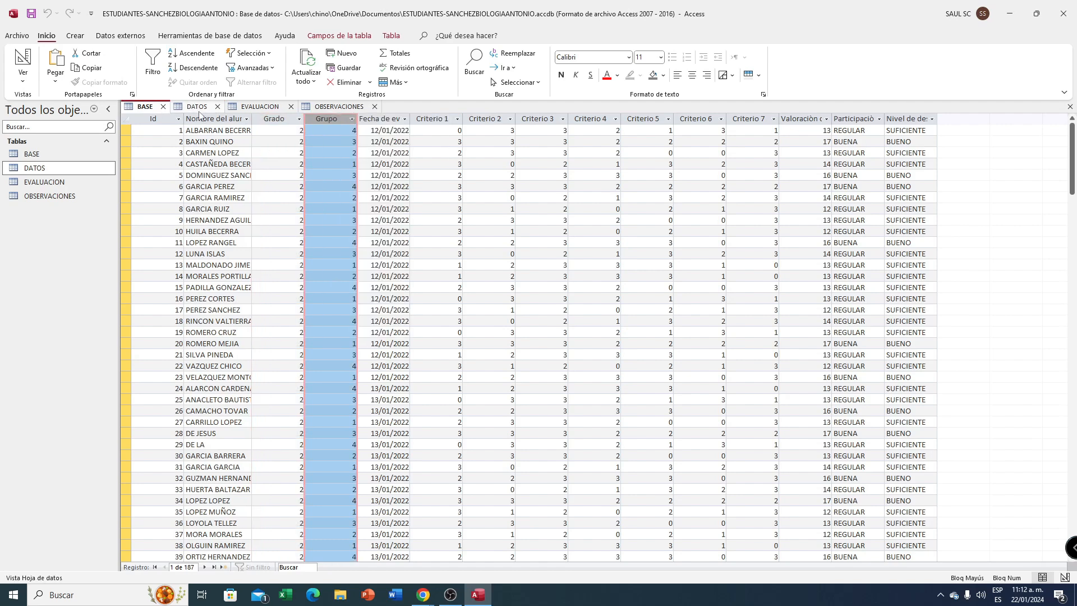
pyautogui.click(202, 107)
pyautogui.click(489, 118)
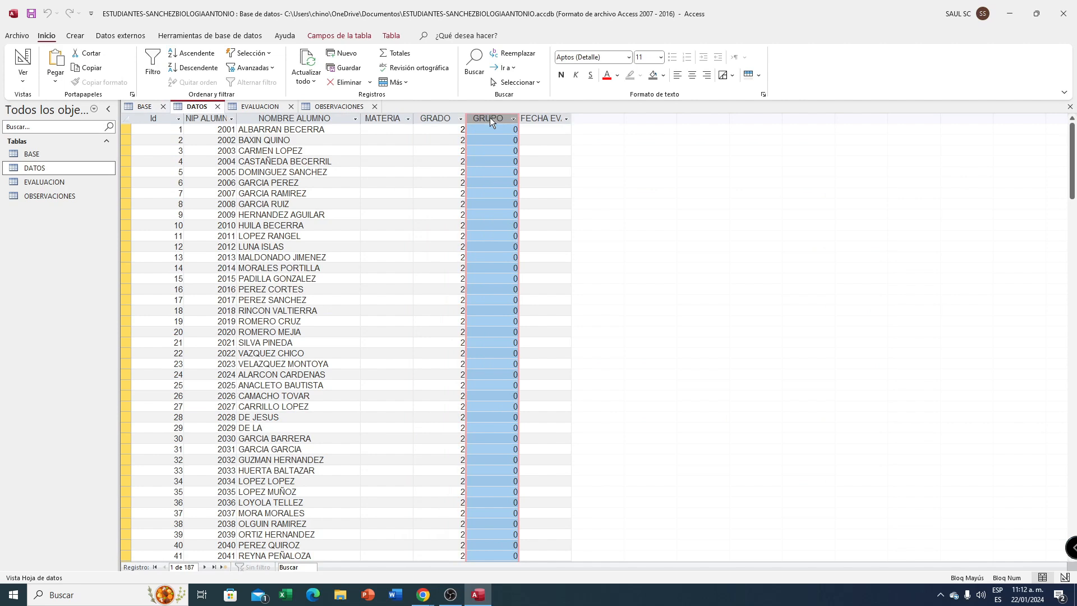
pyautogui.rightClick(490, 119)
pyautogui.click(520, 175)
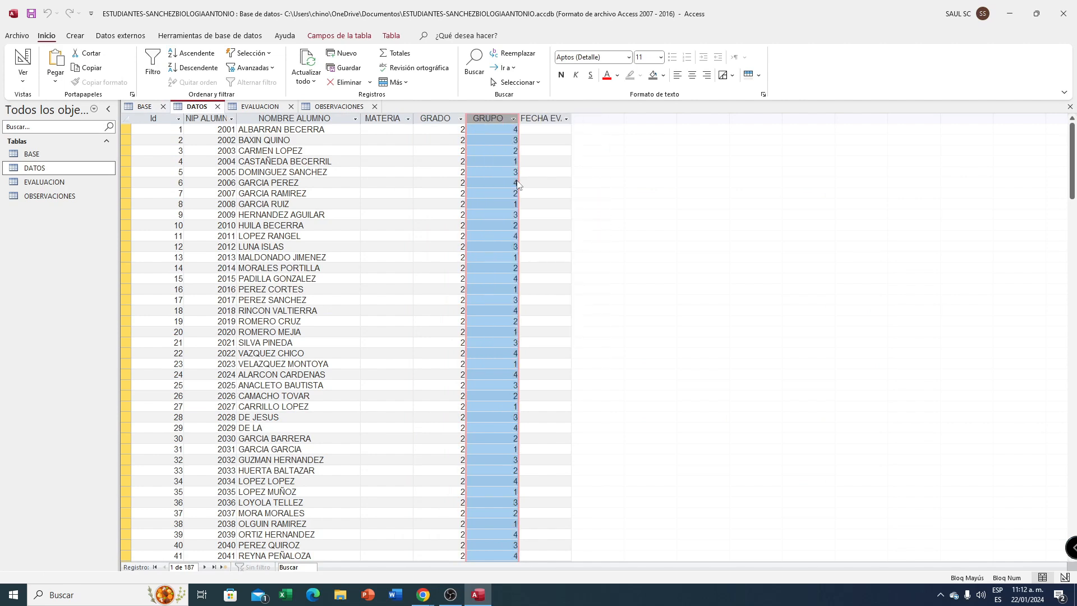
pyautogui.click(512, 329)
# - Copy the evaluation date column of the BASE table into the FECHA EV. field of the DATOS table and confirm the paste
pyautogui.click(145, 106)
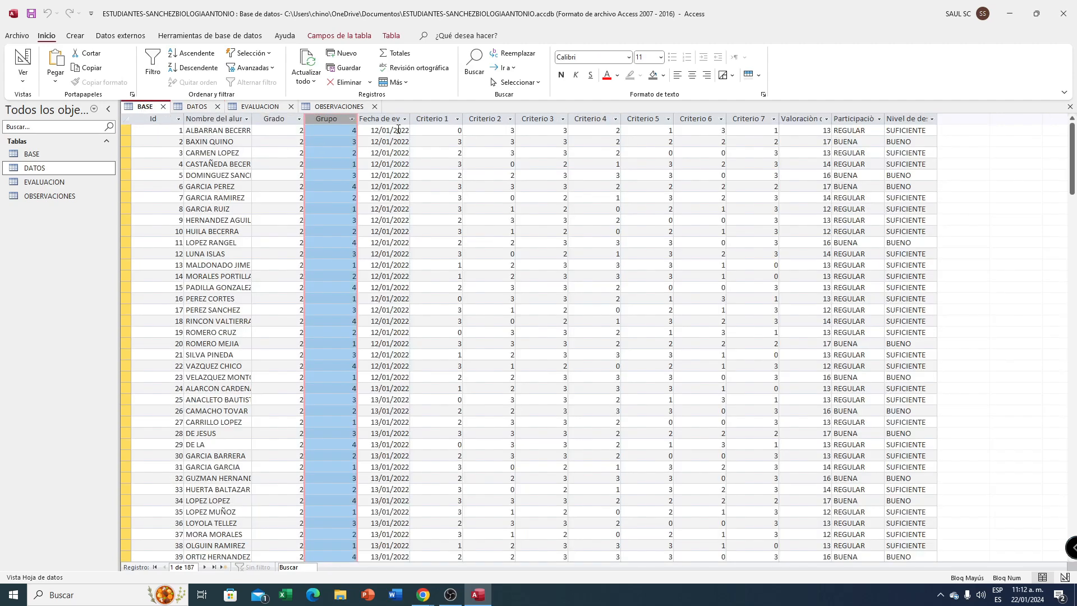
pyautogui.click(384, 119)
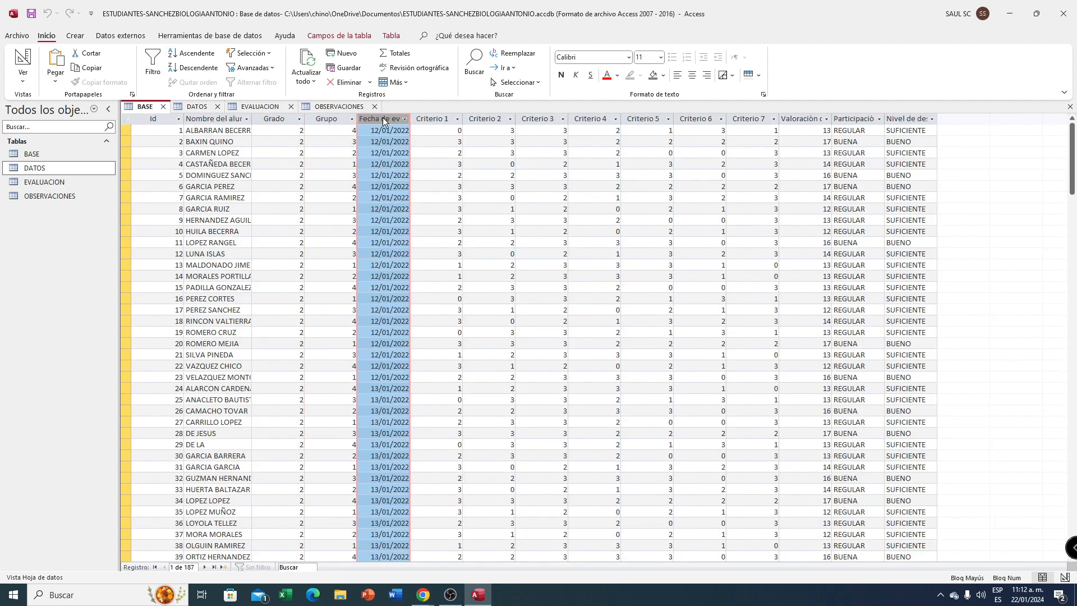
pyautogui.rightClick(383, 117)
pyautogui.click(416, 161)
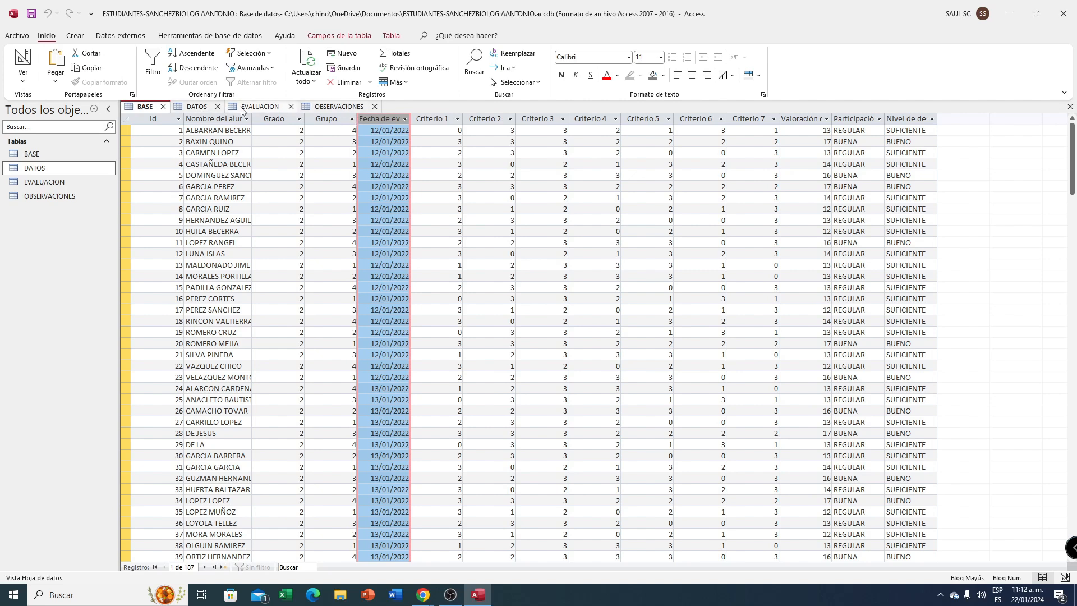
pyautogui.click(199, 109)
pyautogui.click(530, 119)
pyautogui.rightClick(536, 118)
pyautogui.click(565, 175)
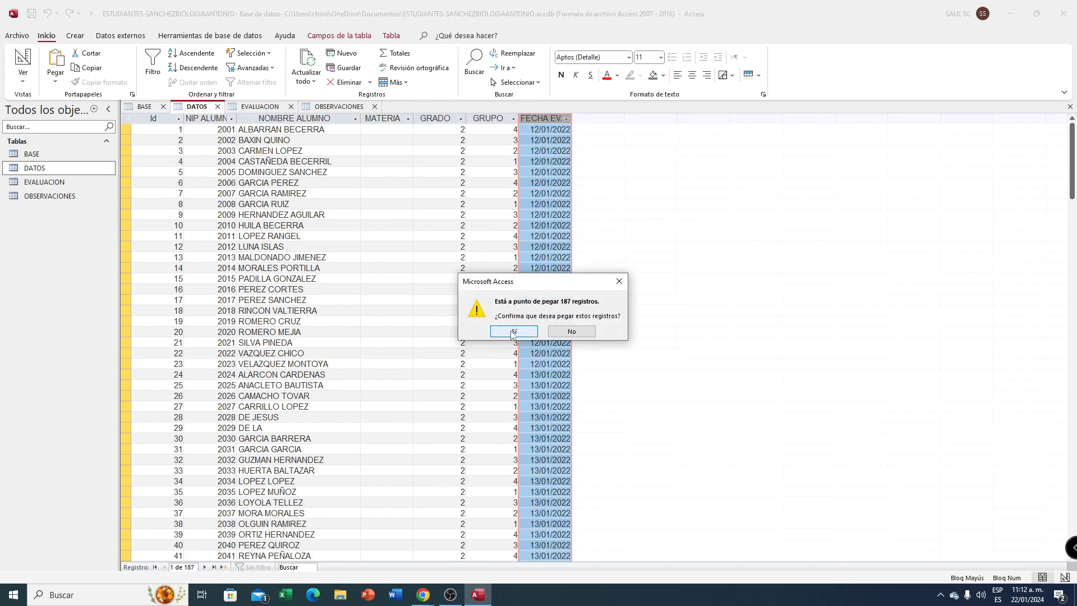
pyautogui.click(509, 331)
# - Review the columns of DATOS, EVALUACION and OBSERVACIONES to check which fields are filled and which still need data
pyautogui.click(168, 118)
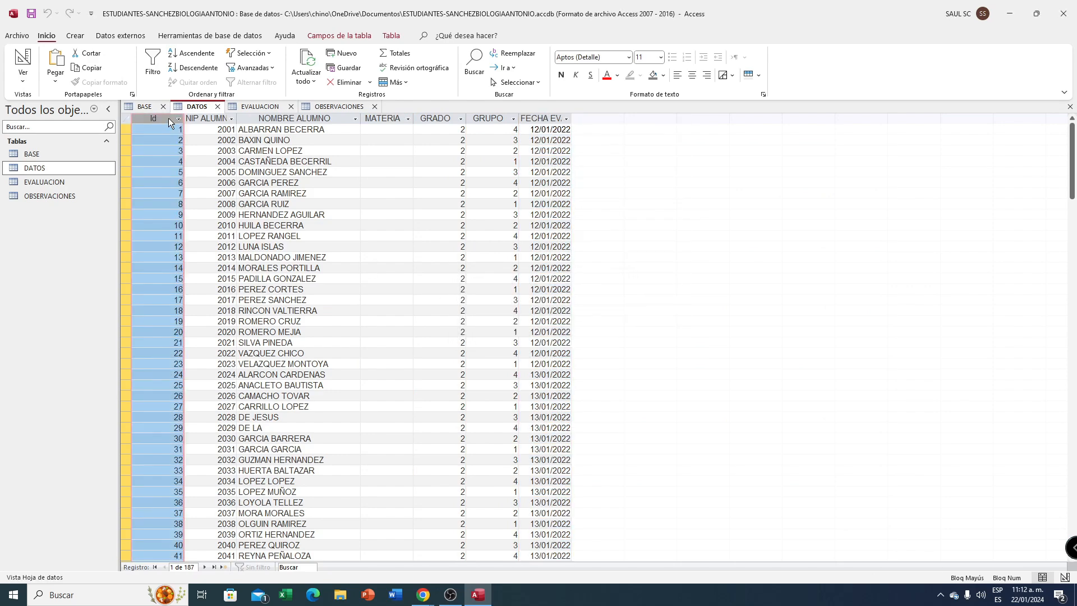
pyautogui.click(215, 117)
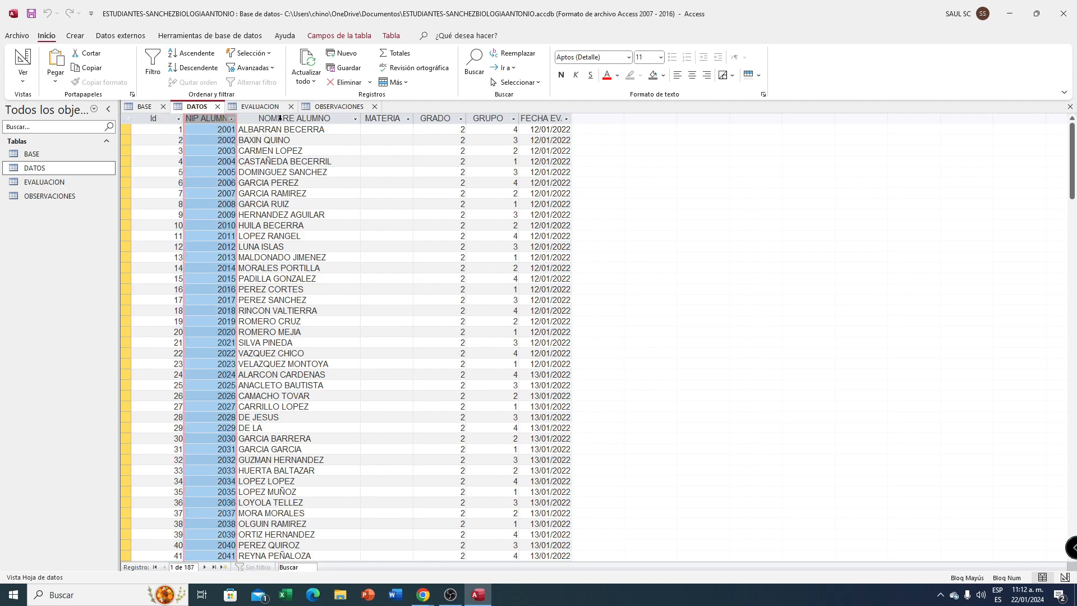
pyautogui.click(280, 118)
pyautogui.click(389, 117)
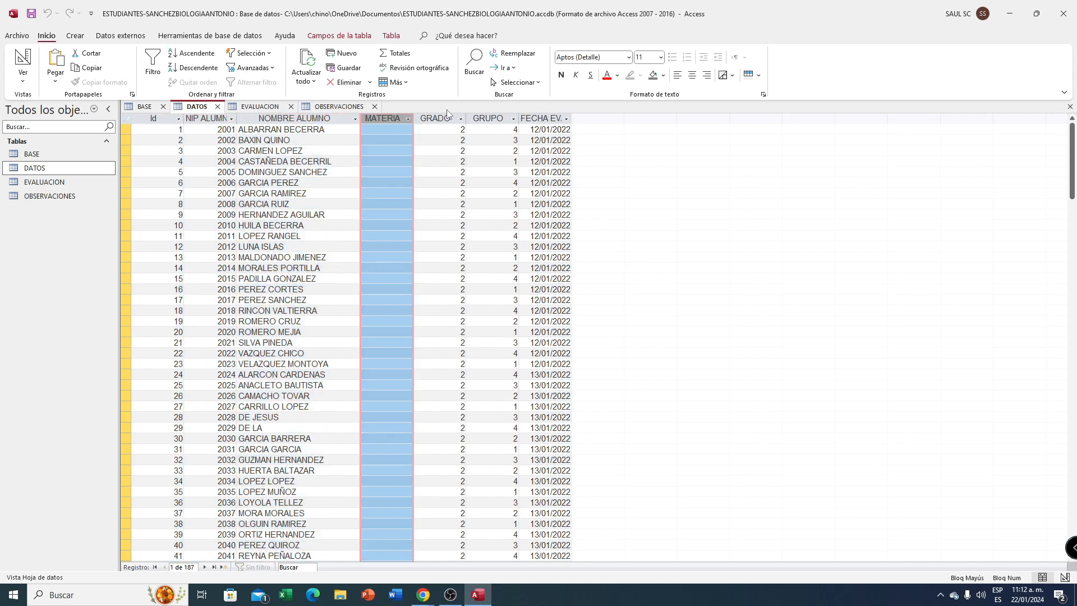
pyautogui.click(440, 120)
pyautogui.click(489, 117)
pyautogui.click(545, 119)
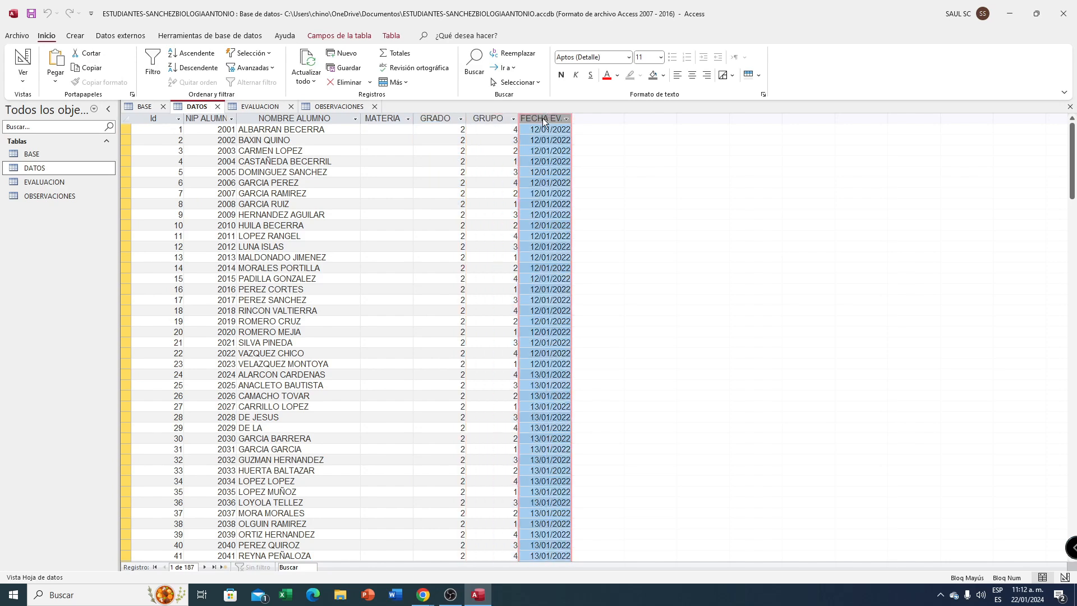
pyautogui.click(245, 110)
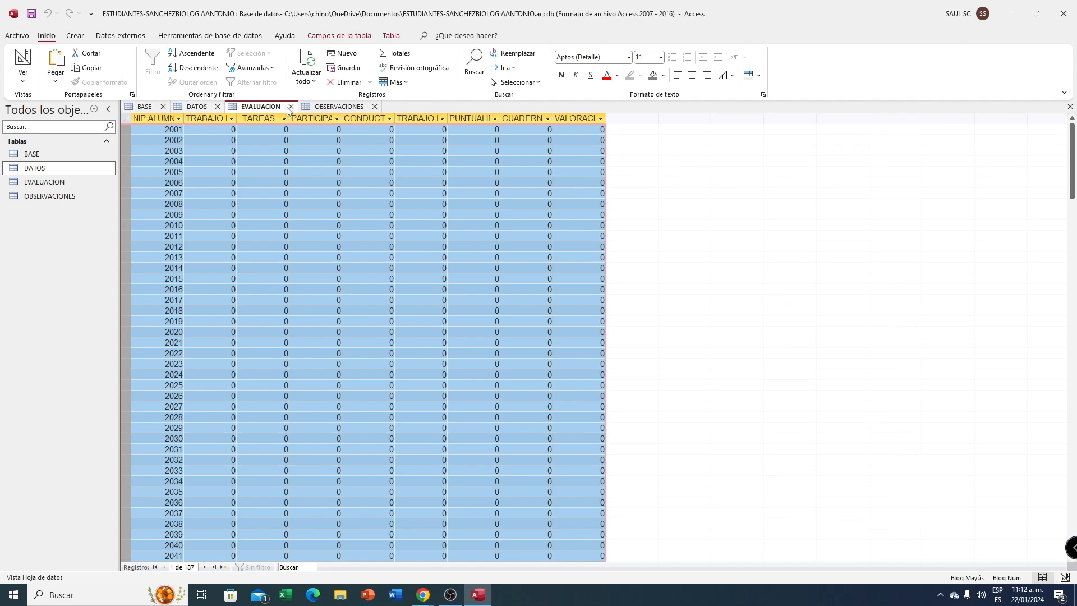
pyautogui.click(325, 108)
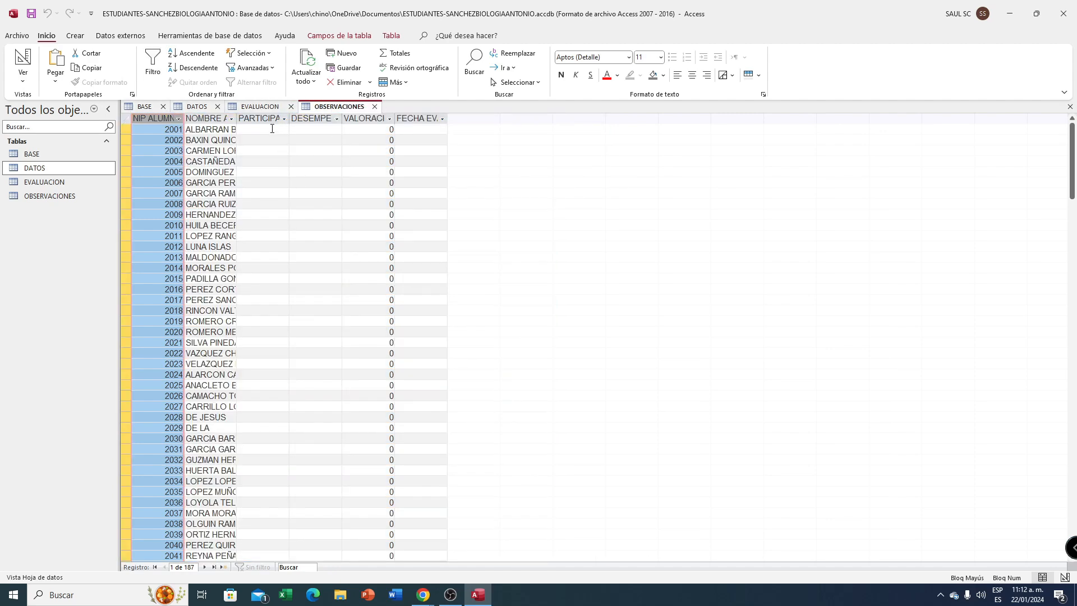
pyautogui.click(271, 119)
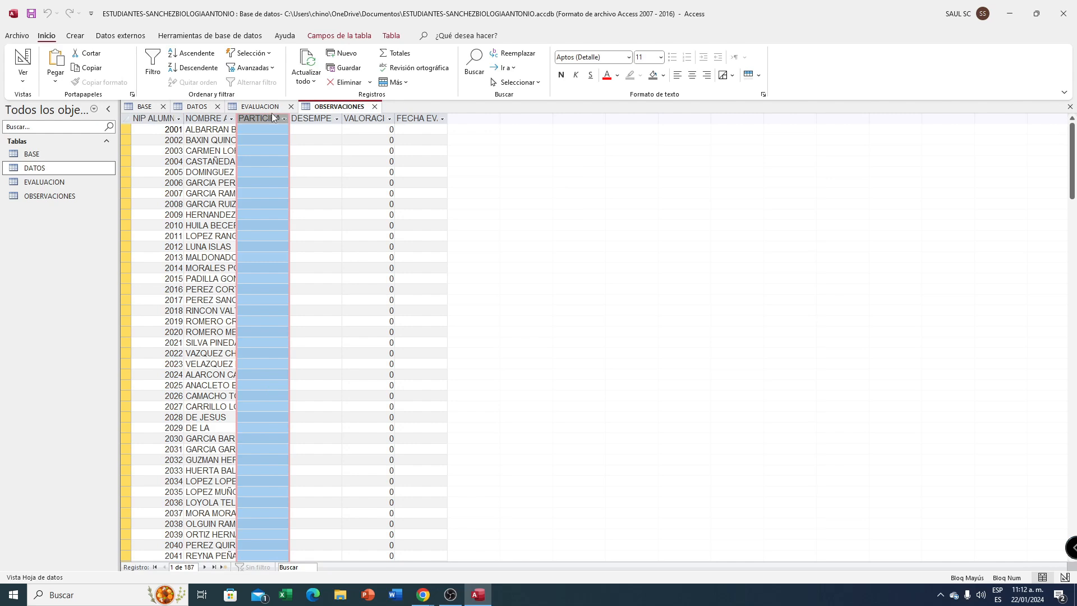
pyautogui.click(313, 119)
pyautogui.click(374, 118)
pyautogui.click(415, 119)
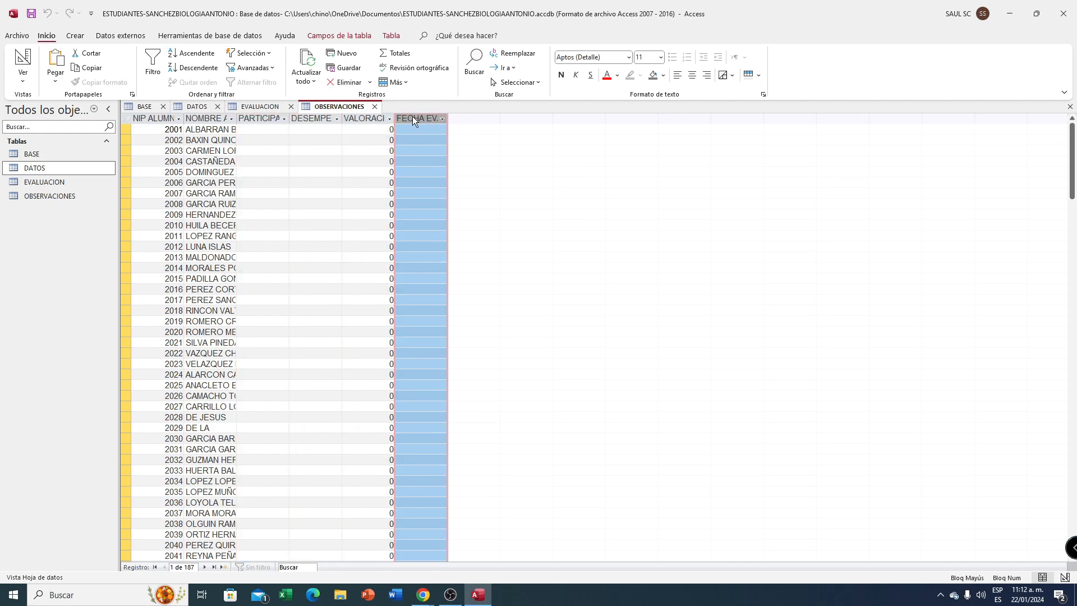
# - Copy the evaluation date column of the BASE table into the FECHA EV. field of the OBSERVACIONES table and confirm the paste
pyautogui.click(155, 108)
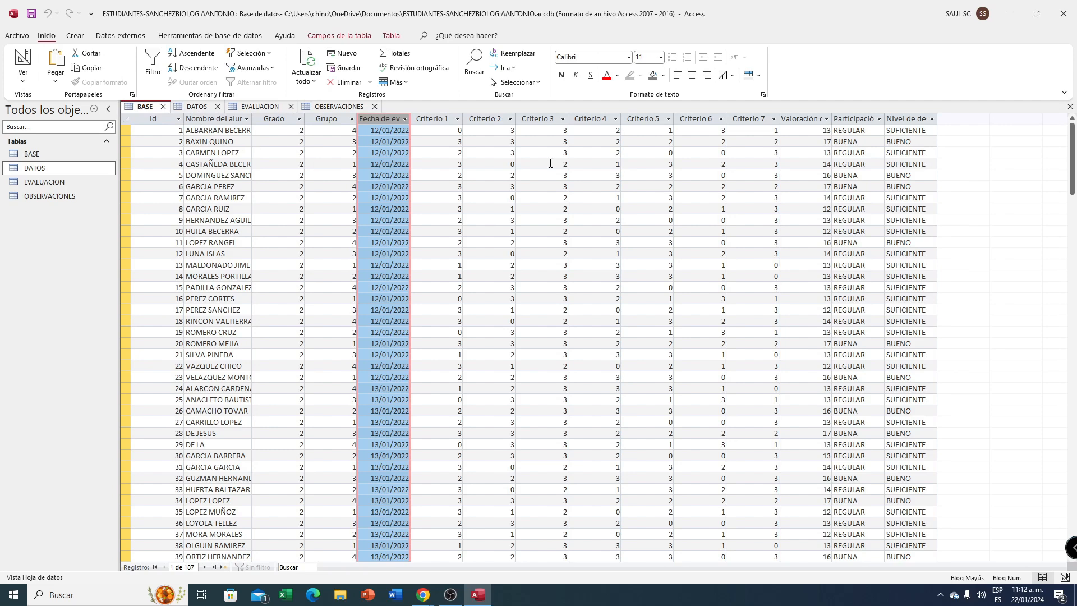
pyautogui.rightClick(390, 120)
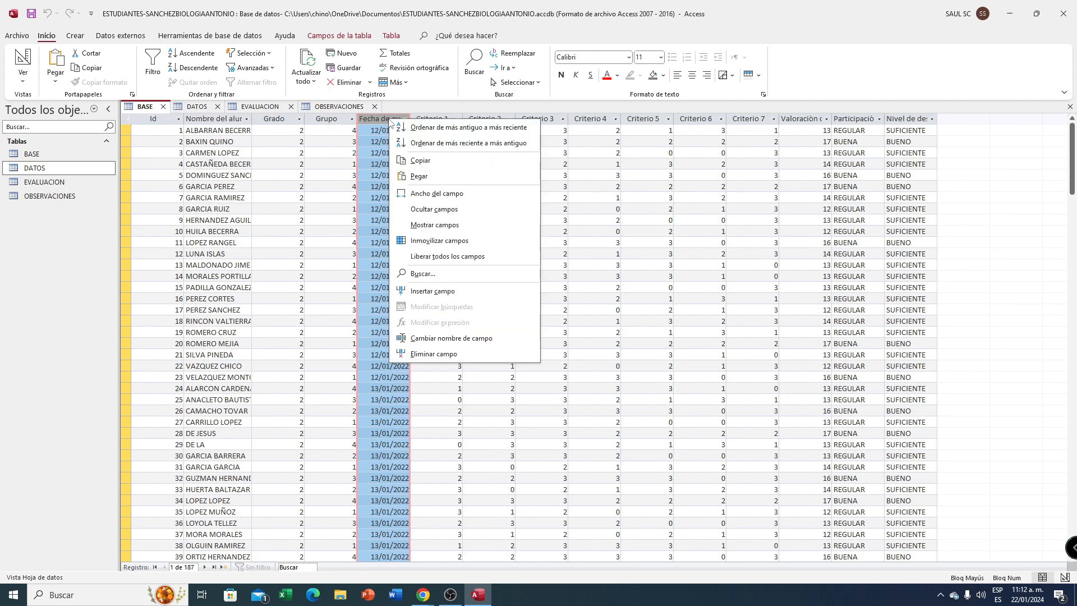
pyautogui.click(413, 164)
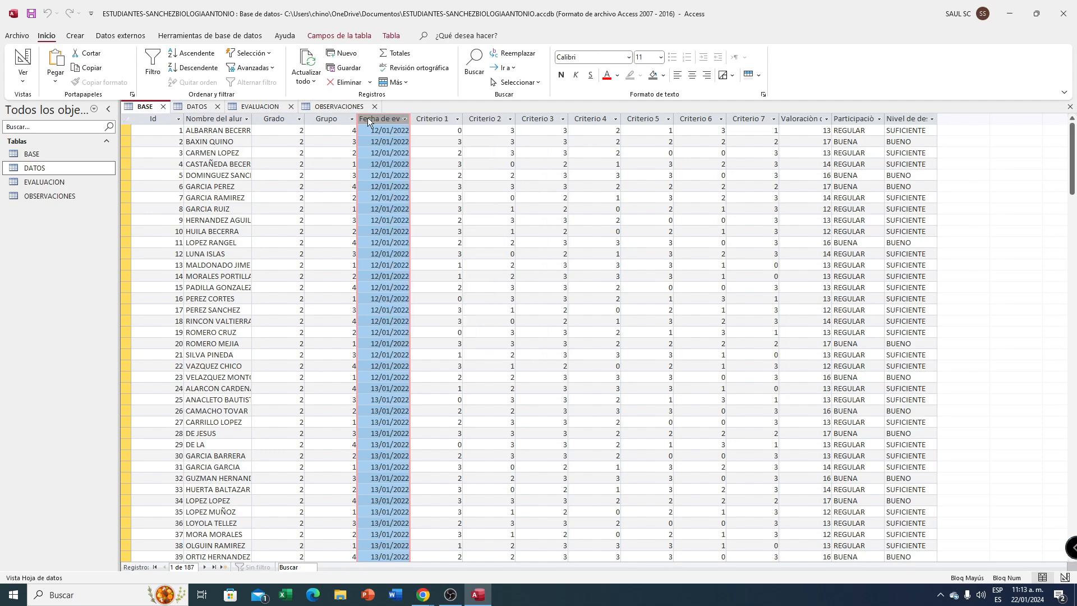
pyautogui.click(339, 107)
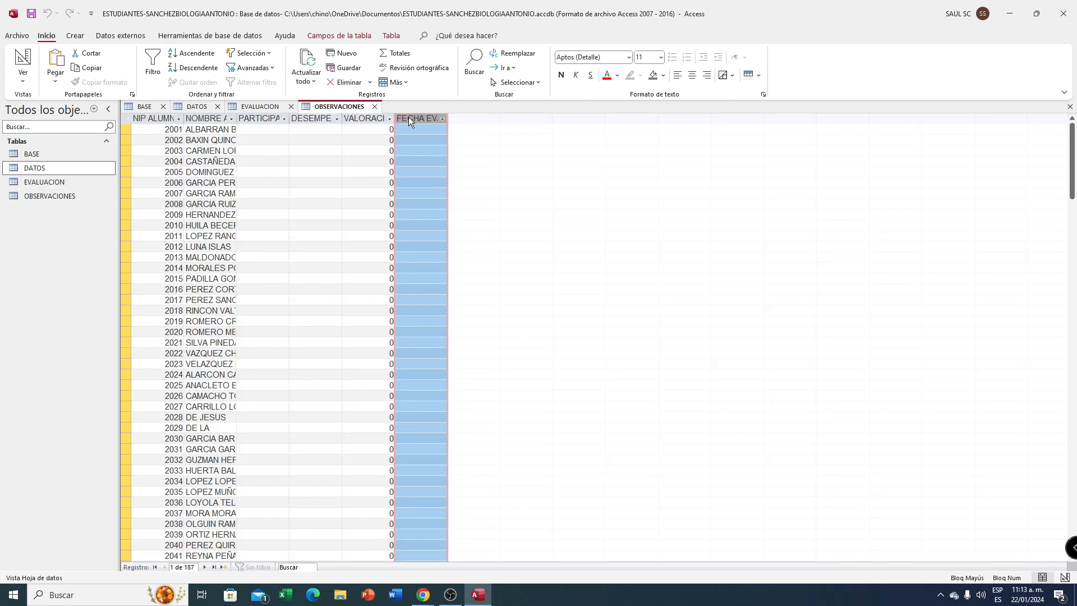
pyautogui.rightClick(411, 126)
pyautogui.click(559, 168)
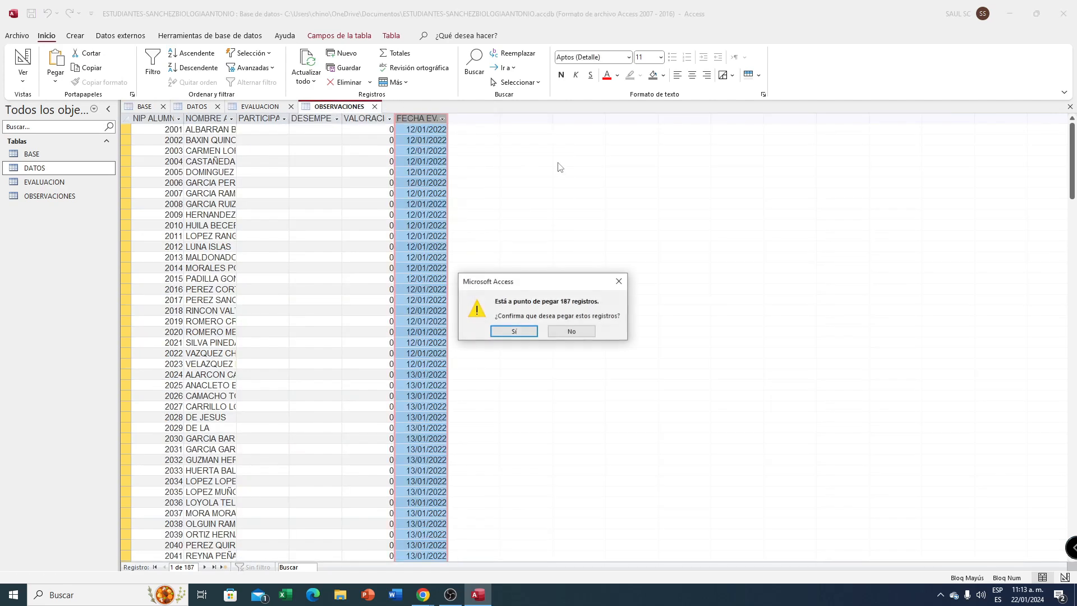
pyautogui.click(519, 331)
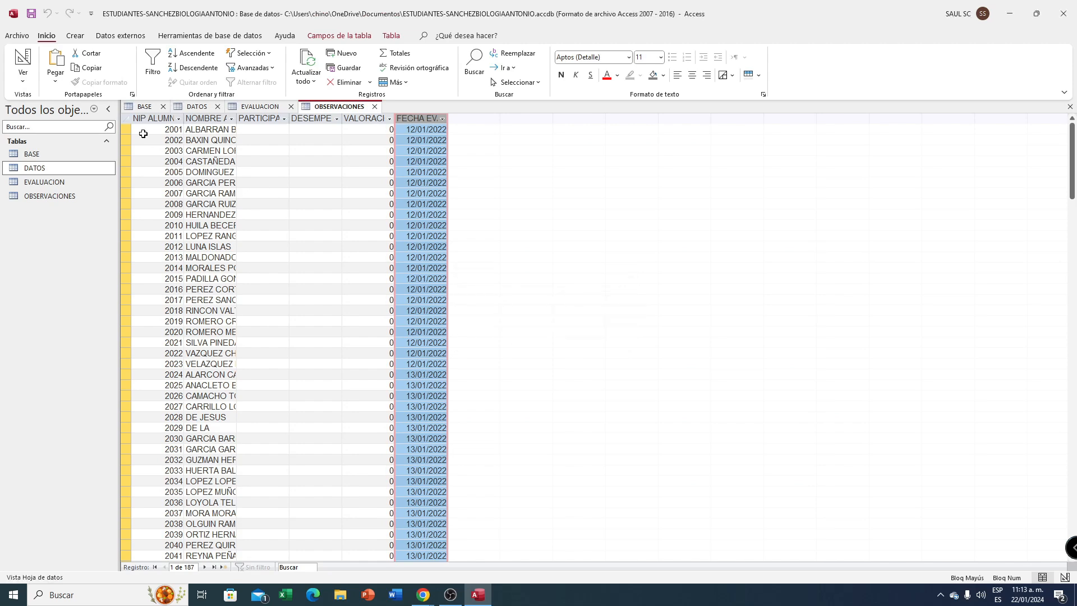
# - Copy the participation column of the BASE table into the participation field of the OBSERVACIONES table and confirm the paste
pyautogui.click(144, 112)
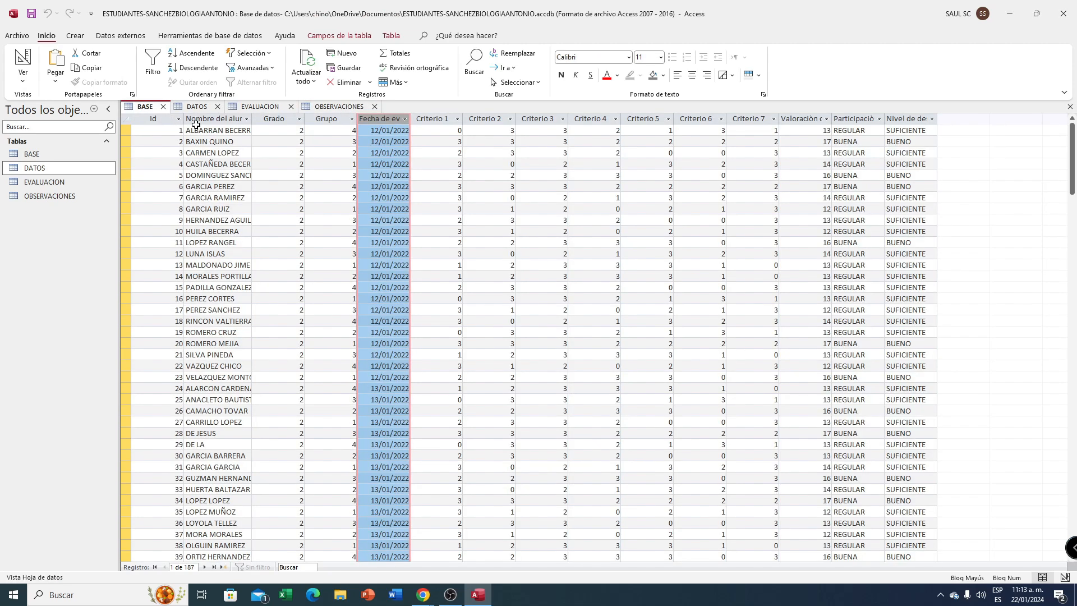
pyautogui.click(853, 119)
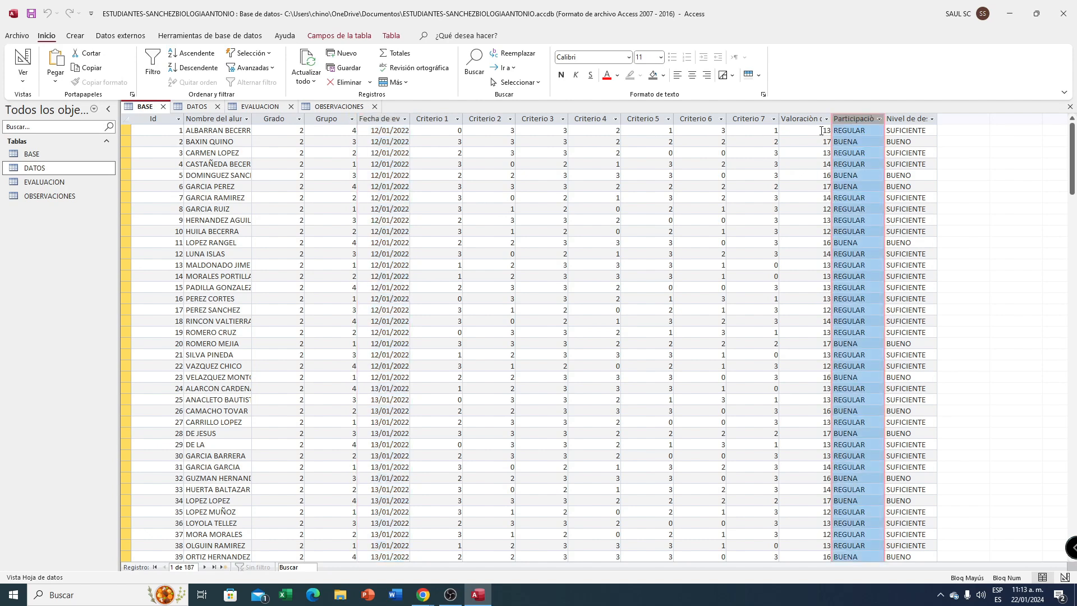
pyautogui.rightClick(857, 122)
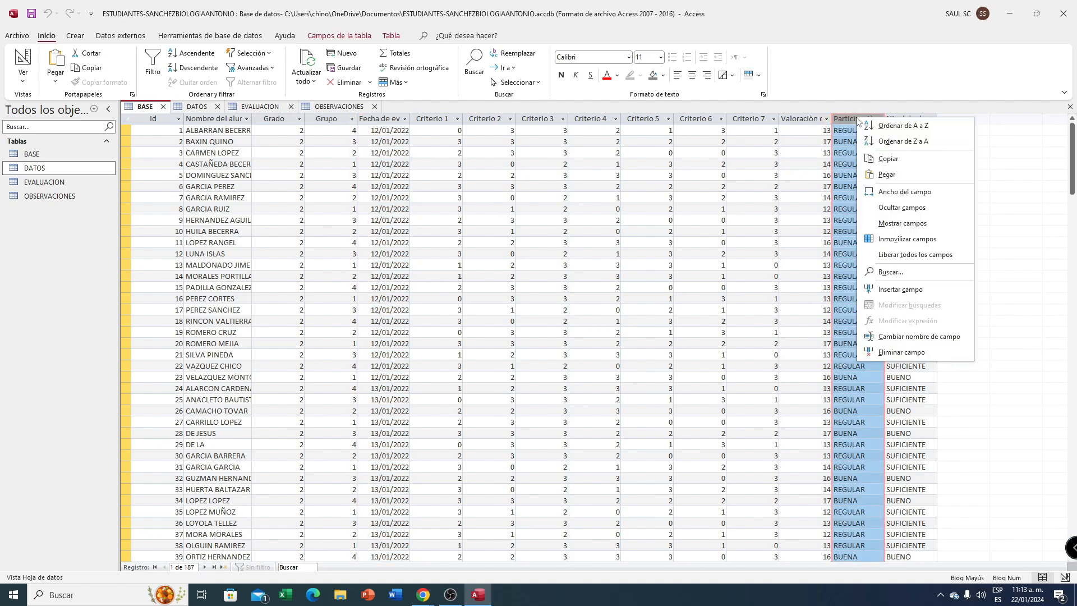
pyautogui.click(888, 160)
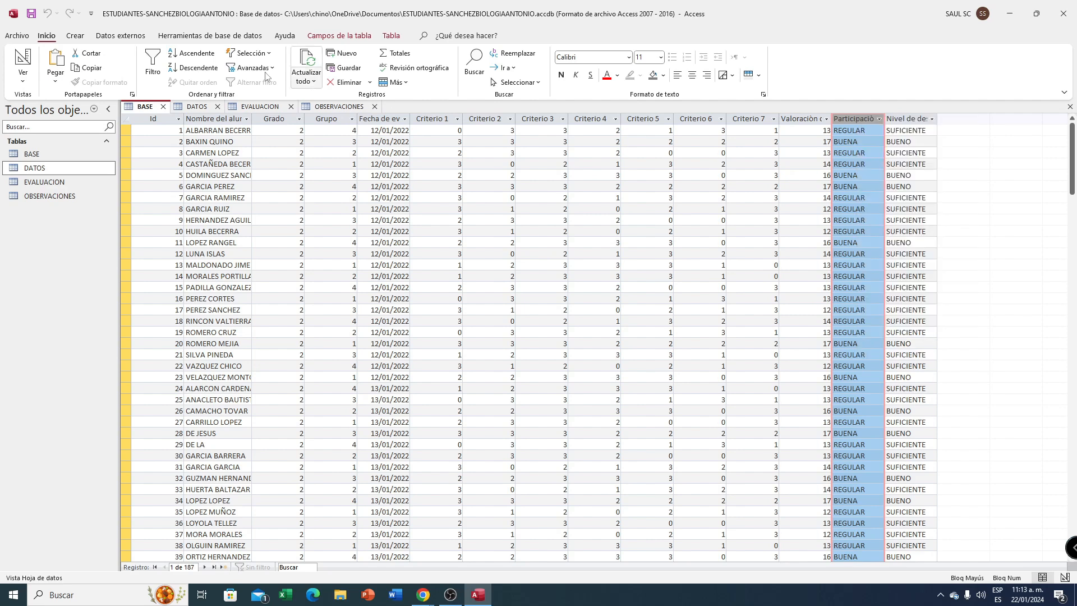
pyautogui.click(328, 106)
pyautogui.click(264, 118)
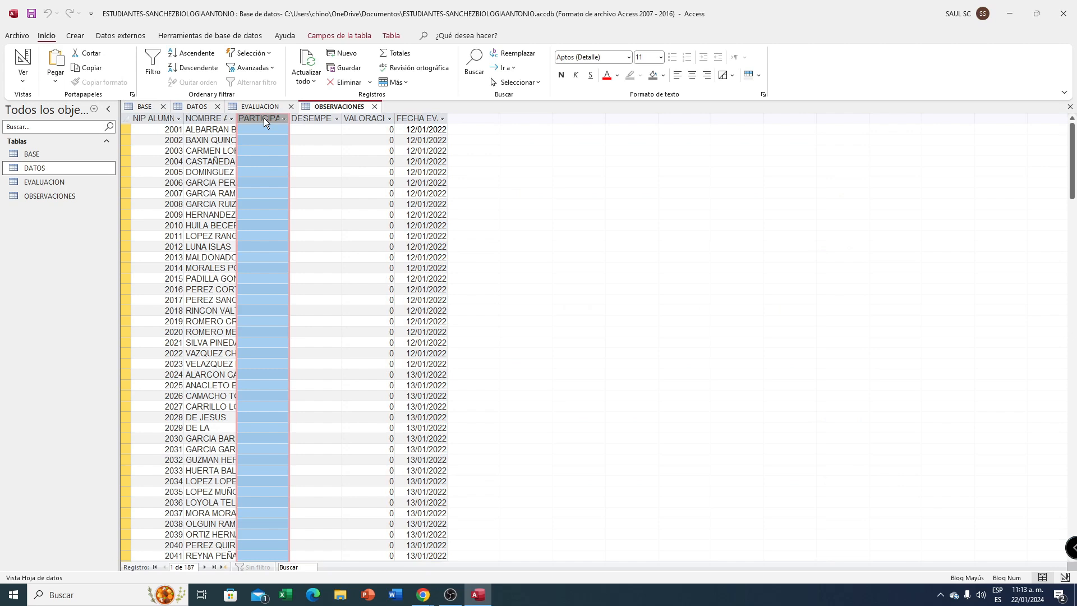
pyautogui.rightClick(263, 118)
pyautogui.click(294, 176)
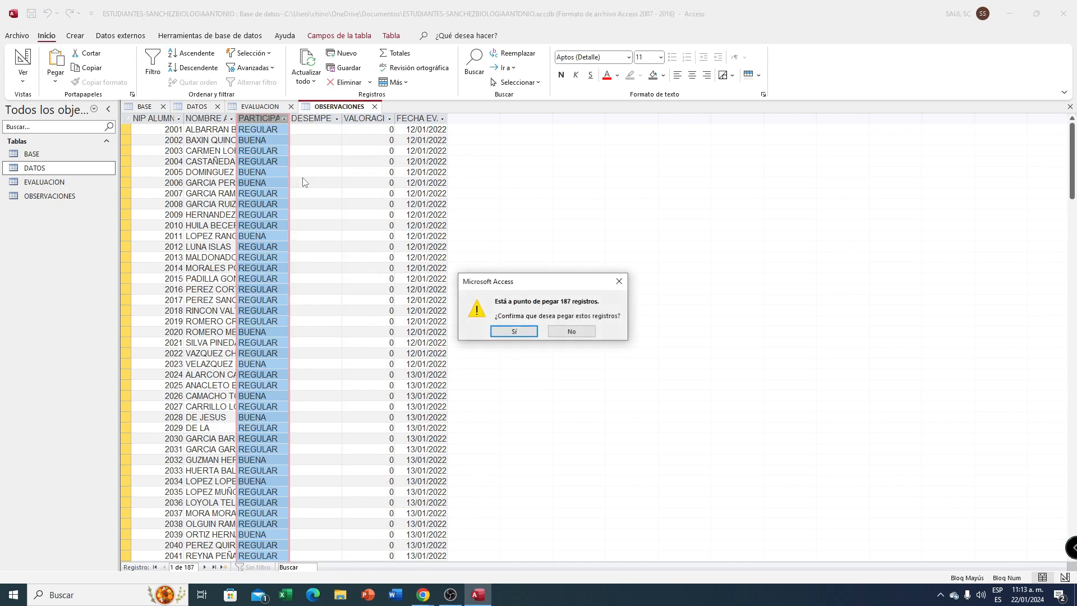
pyautogui.click(512, 332)
# - Copy the performance level column of the BASE table into the performance field of the OBSERVACIONES table and confirm the paste
pyautogui.click(148, 108)
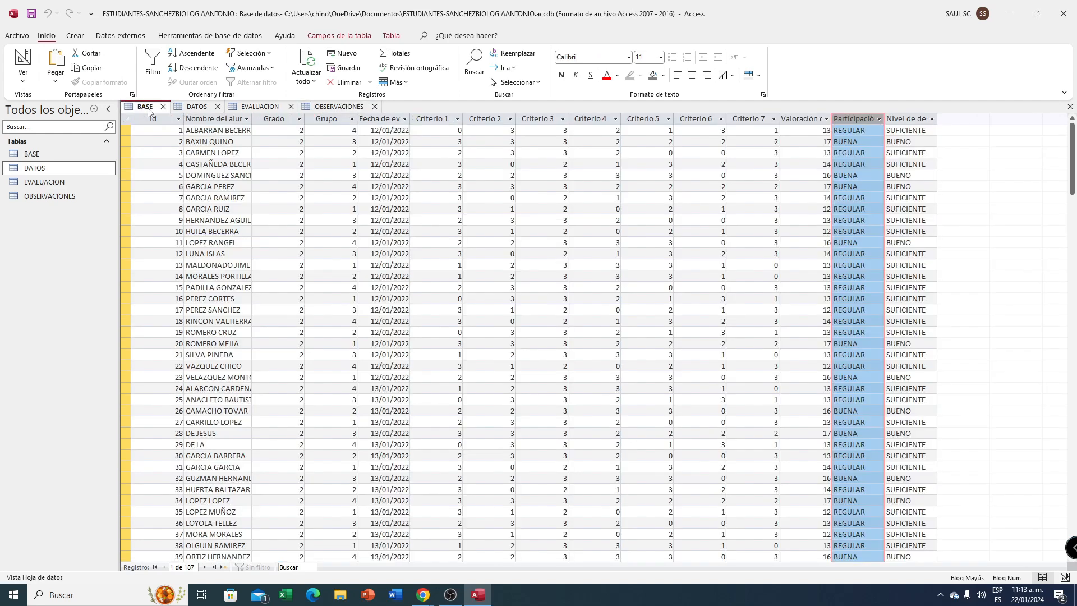
pyautogui.click(910, 118)
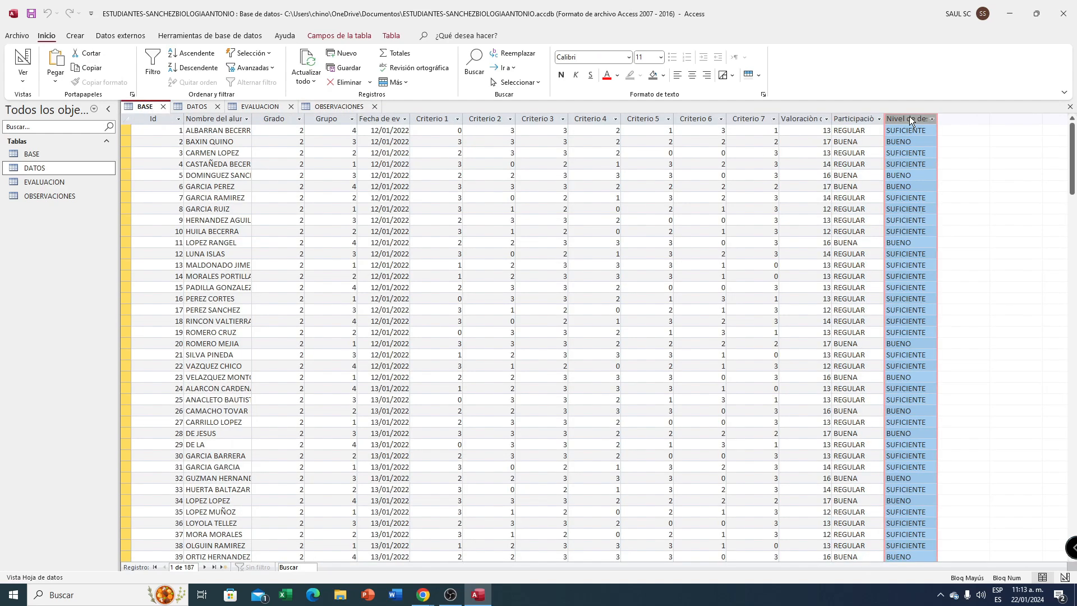
pyautogui.rightClick(910, 120)
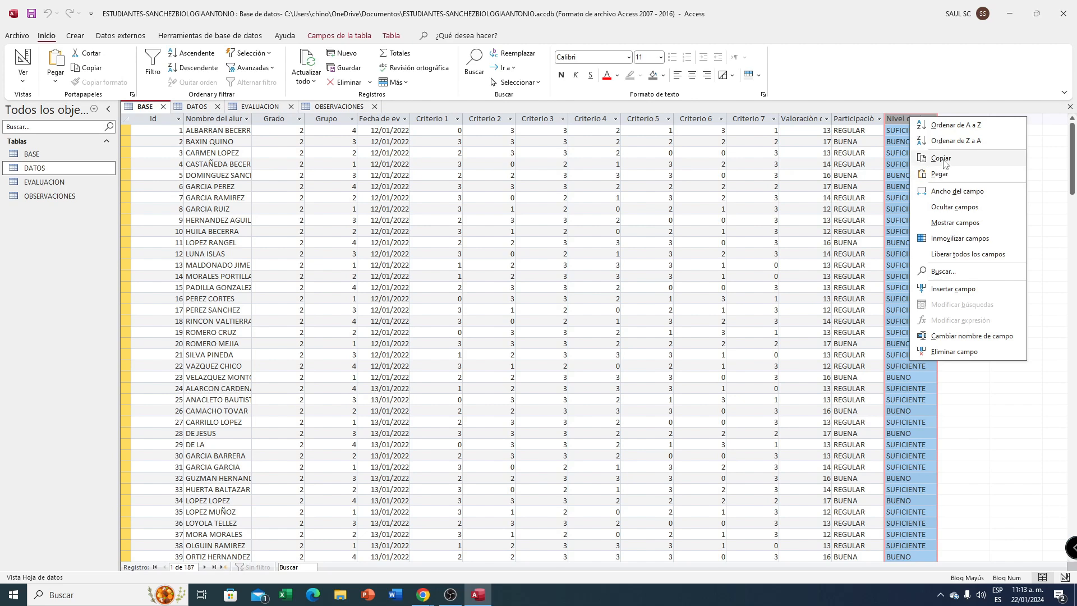
pyautogui.click(645, 172)
pyautogui.click(337, 106)
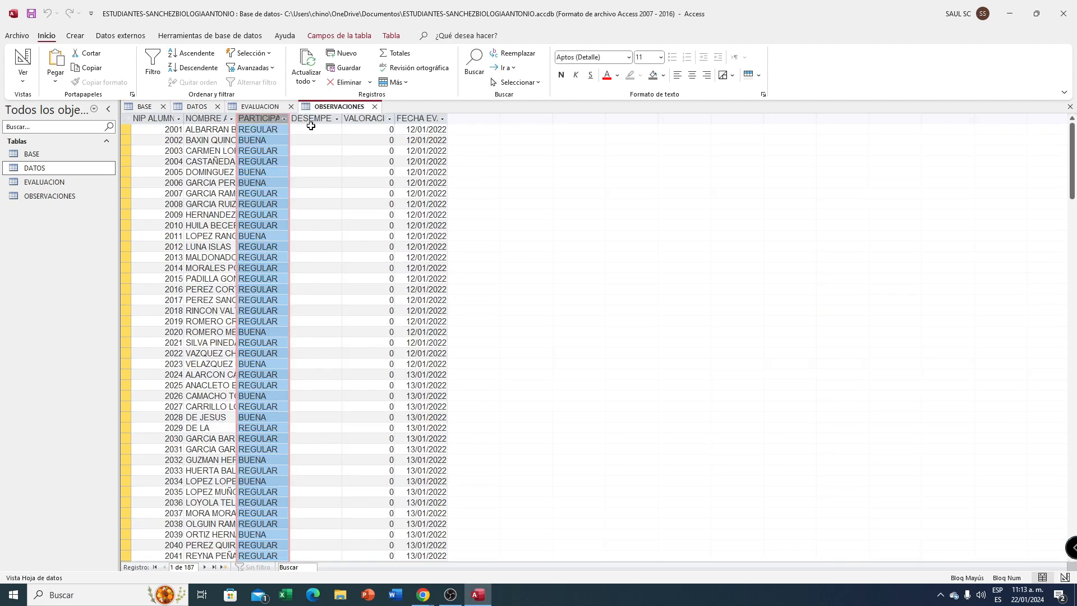
pyautogui.click(315, 119)
pyautogui.rightClick(316, 119)
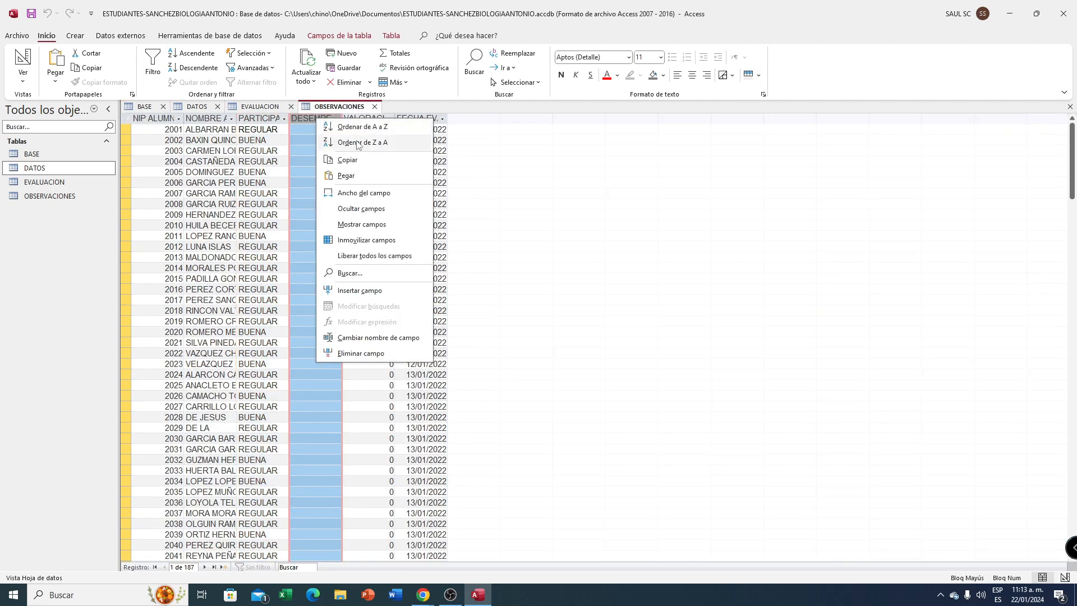
pyautogui.click(362, 183)
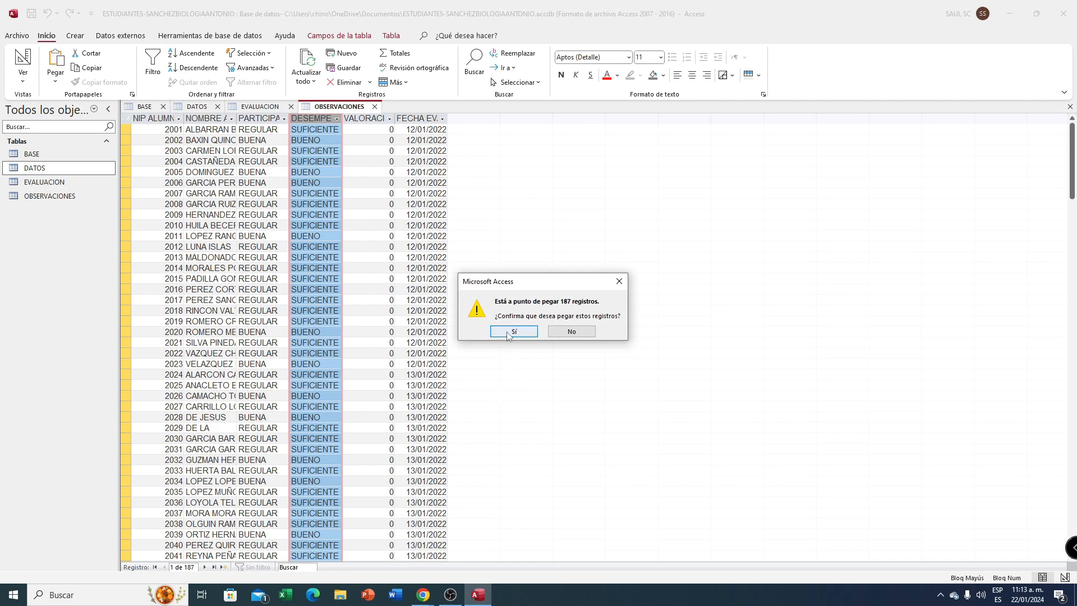
pyautogui.click(512, 337)
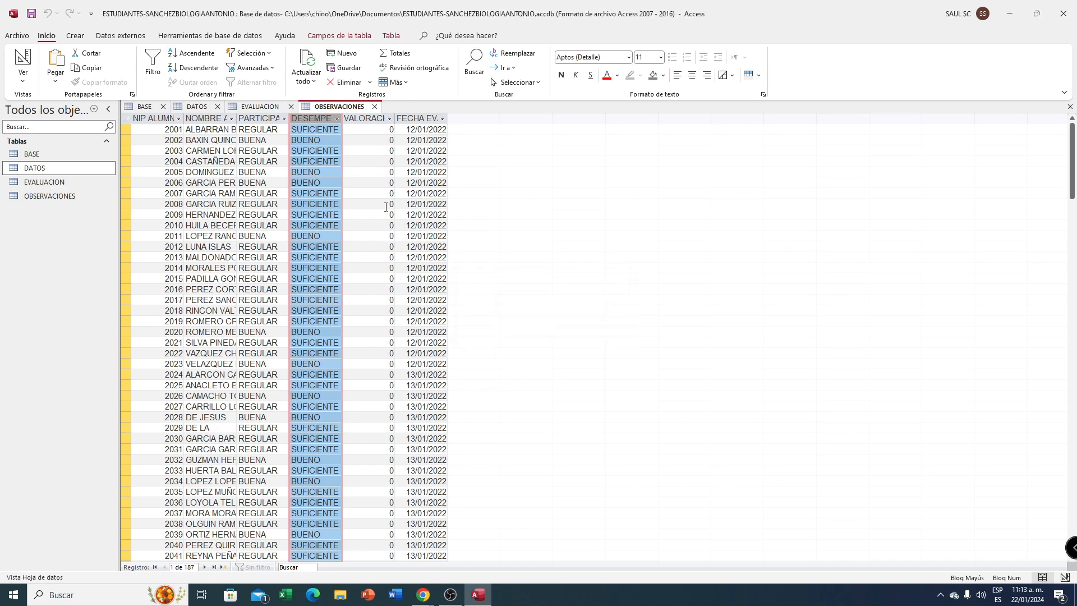
# - Copy the valuation column of the BASE table into the valuation field of the OBSERVACIONES table and confirm the paste
pyautogui.click(365, 118)
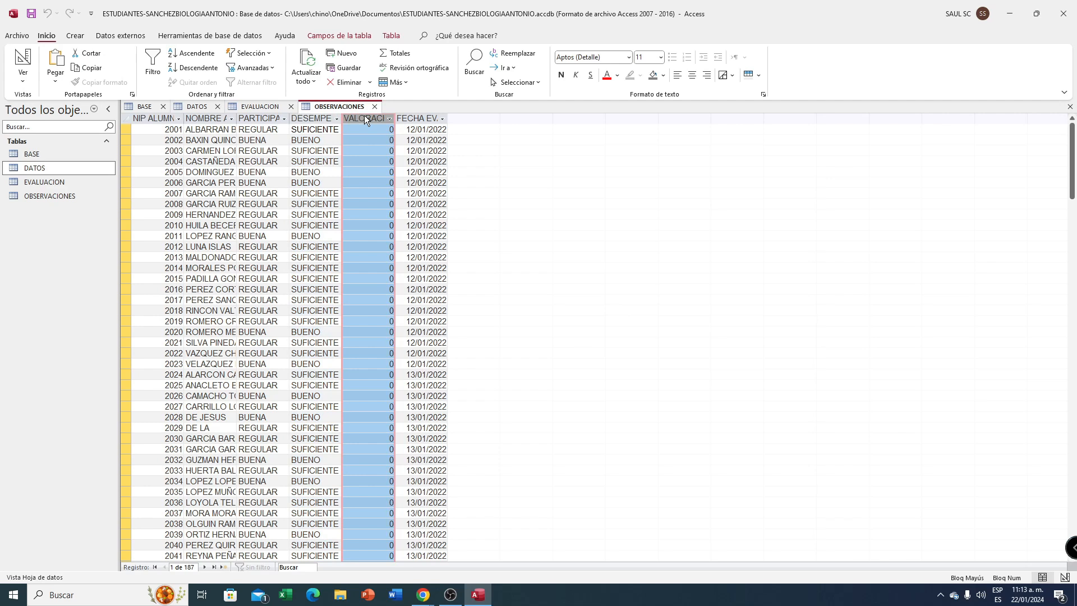
pyautogui.click(371, 83)
pyautogui.click(371, 84)
pyautogui.click(145, 108)
pyautogui.click(805, 119)
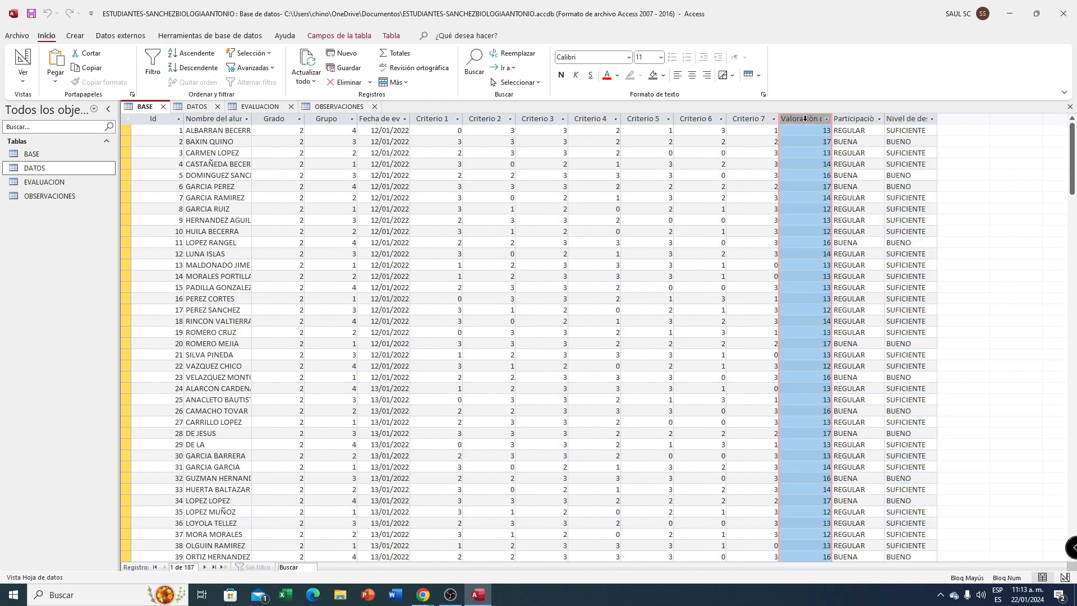
pyautogui.rightClick(805, 119)
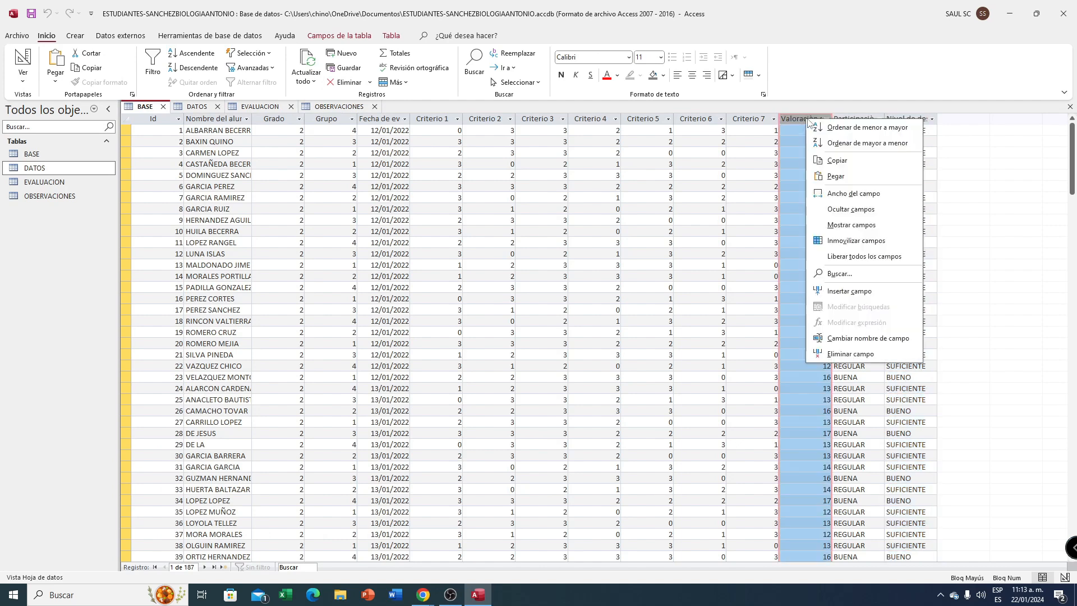
pyautogui.click(837, 175)
pyautogui.click(335, 107)
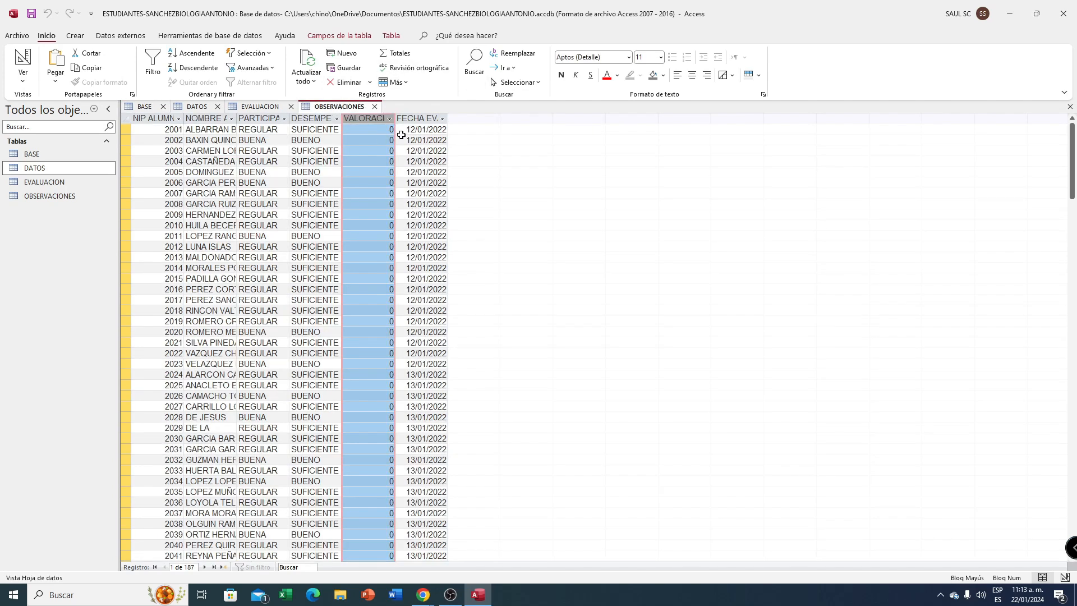
pyautogui.rightClick(372, 118)
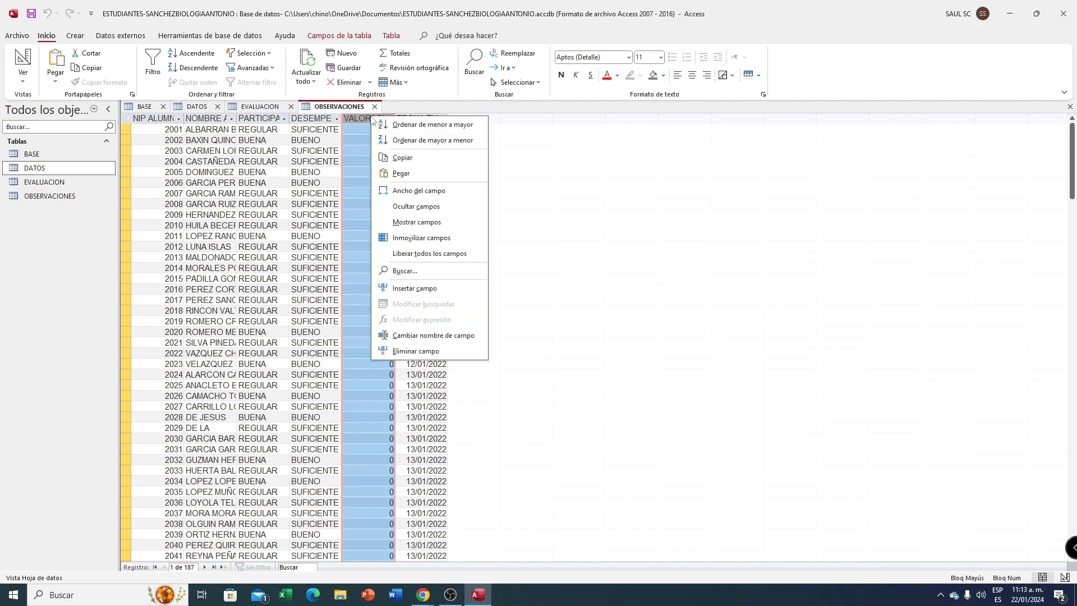
pyautogui.click(406, 175)
pyautogui.click(523, 337)
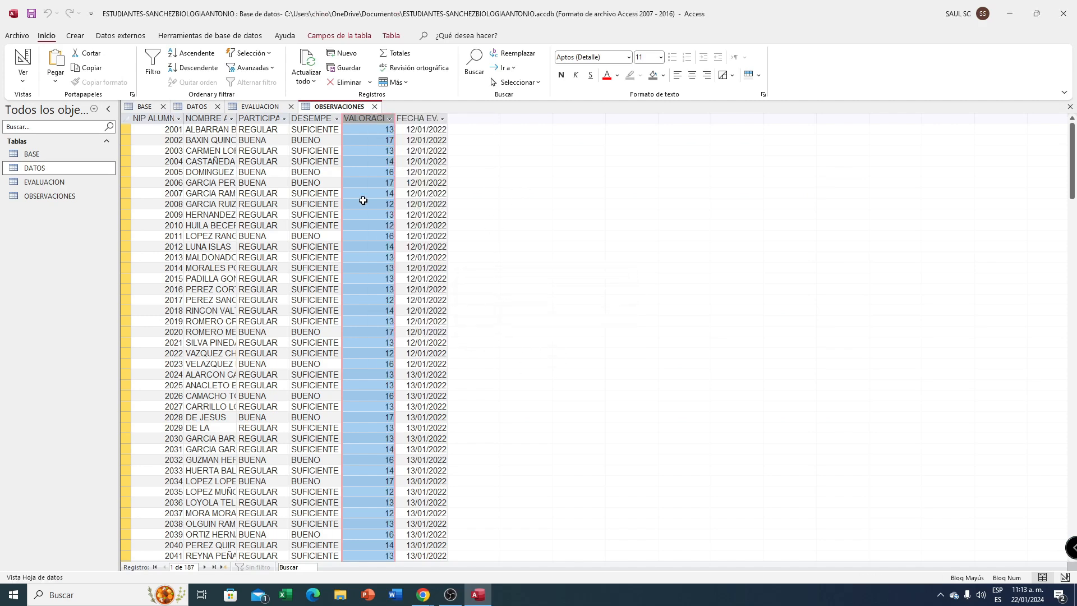
# - Close the OBSERVACIONES table, reopen it to check the pasted records, and close it again
pyautogui.click(375, 107)
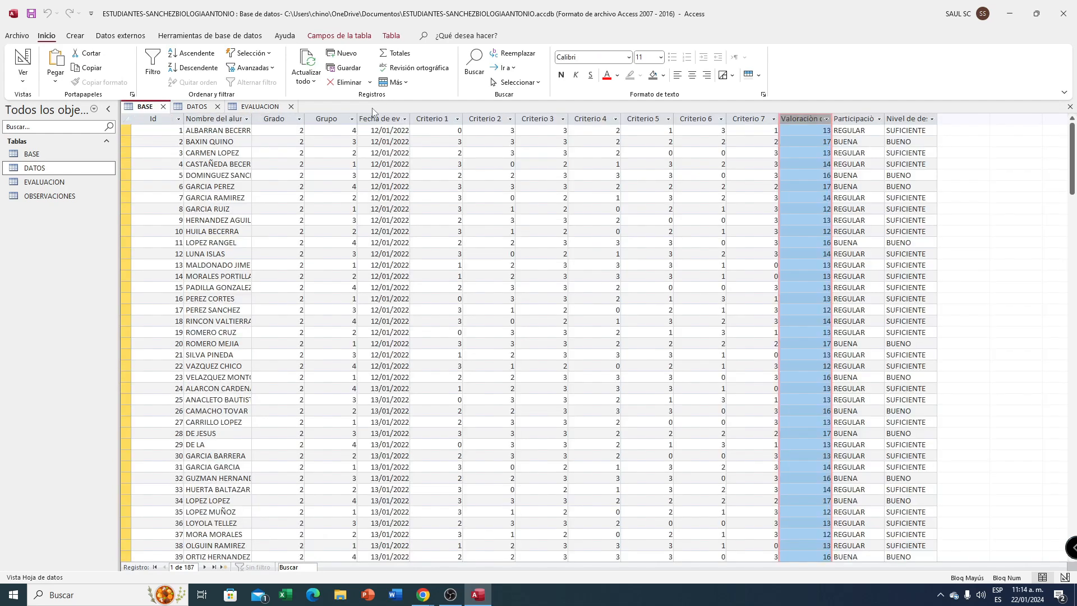
pyautogui.doubleClick(49, 196)
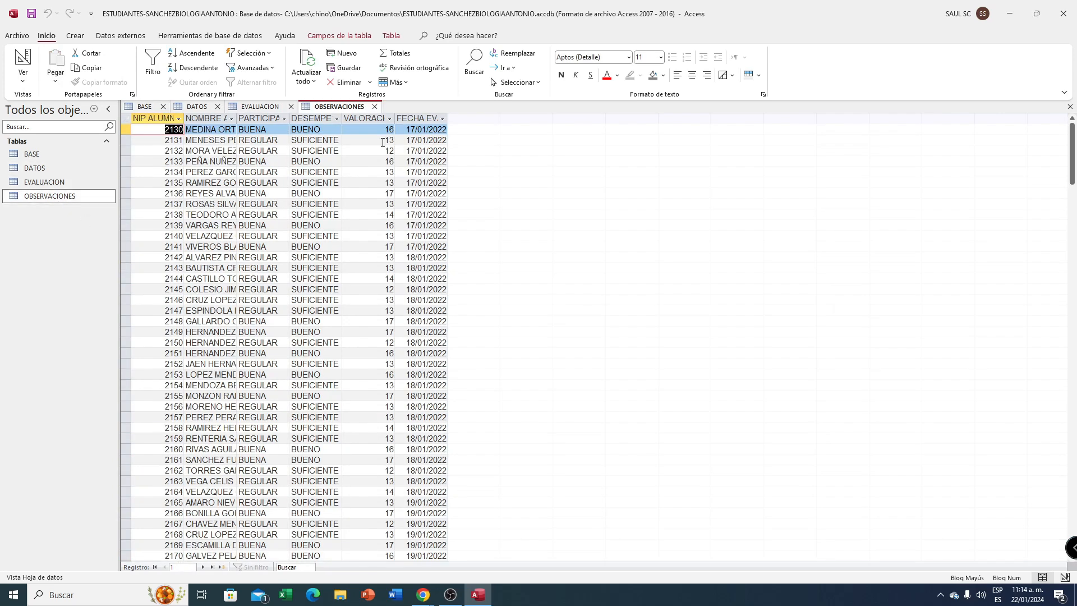
pyautogui.click(375, 107)
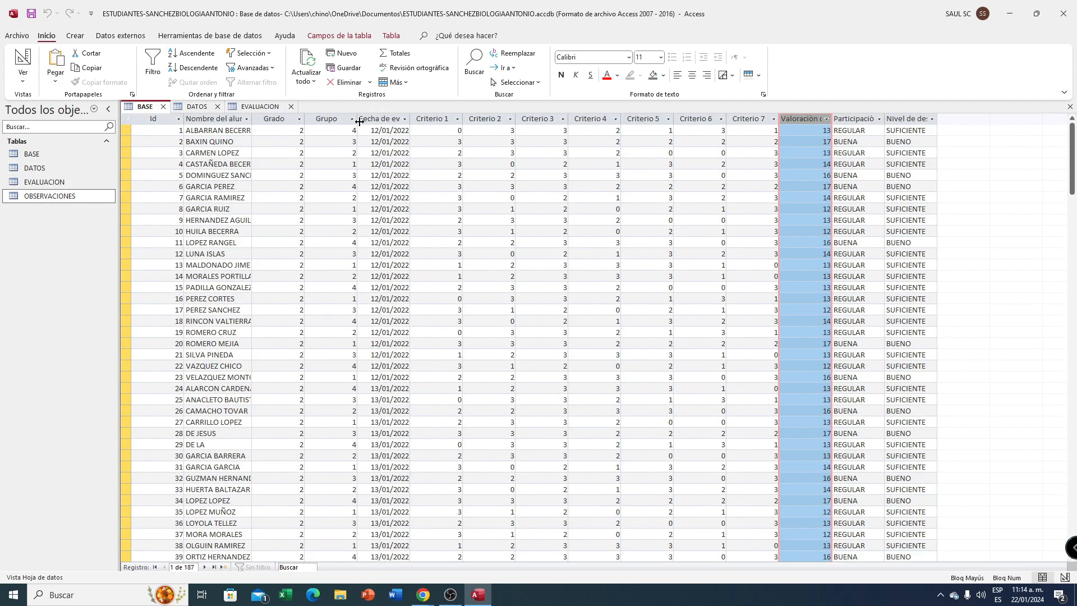
# - Copy the adjacent columns of the BASE table from Criterio 1 through Criterio 7 plus the valuation column
pyautogui.click(245, 108)
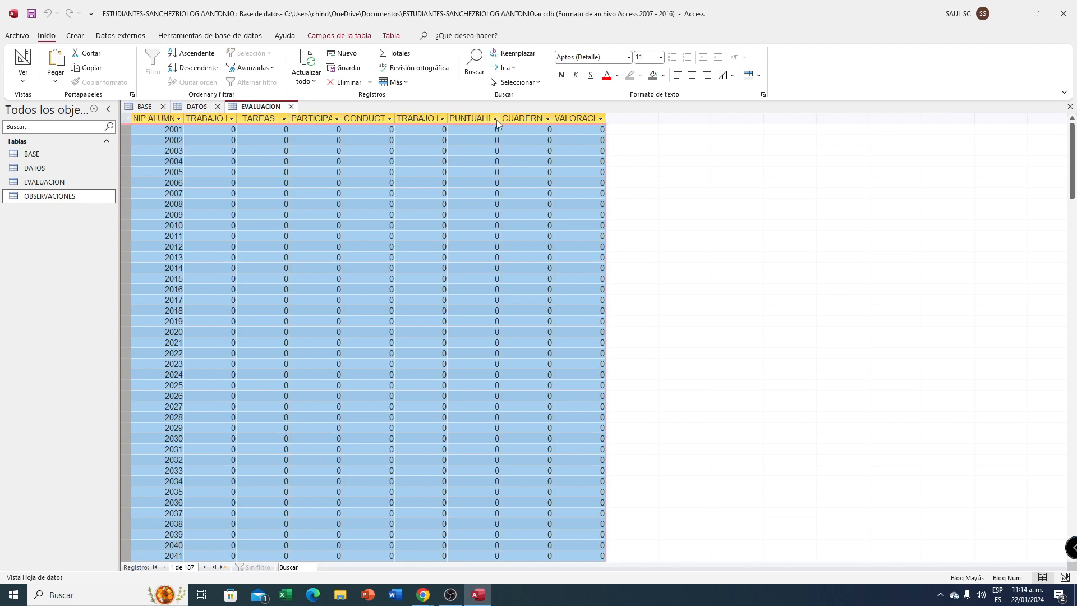
pyautogui.click(156, 107)
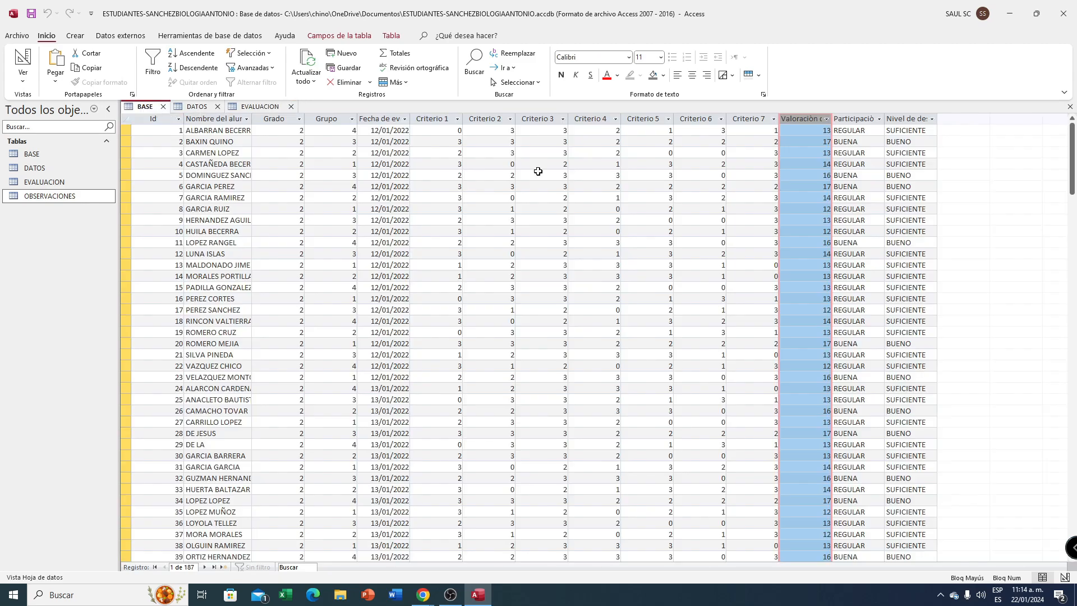
pyautogui.click(433, 118)
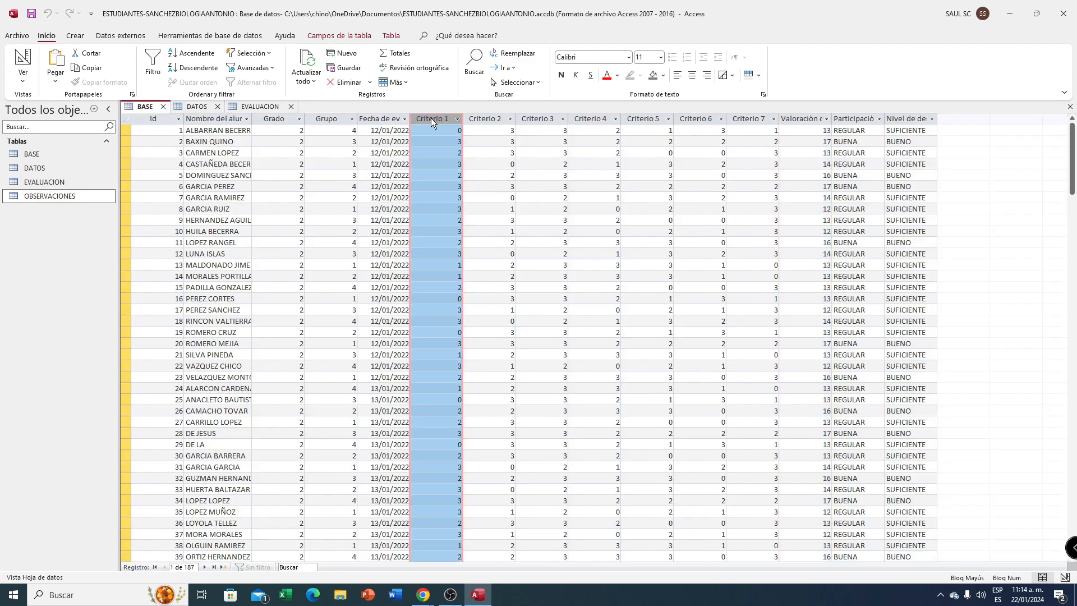
pyautogui.hotkey('shift', 'Right')
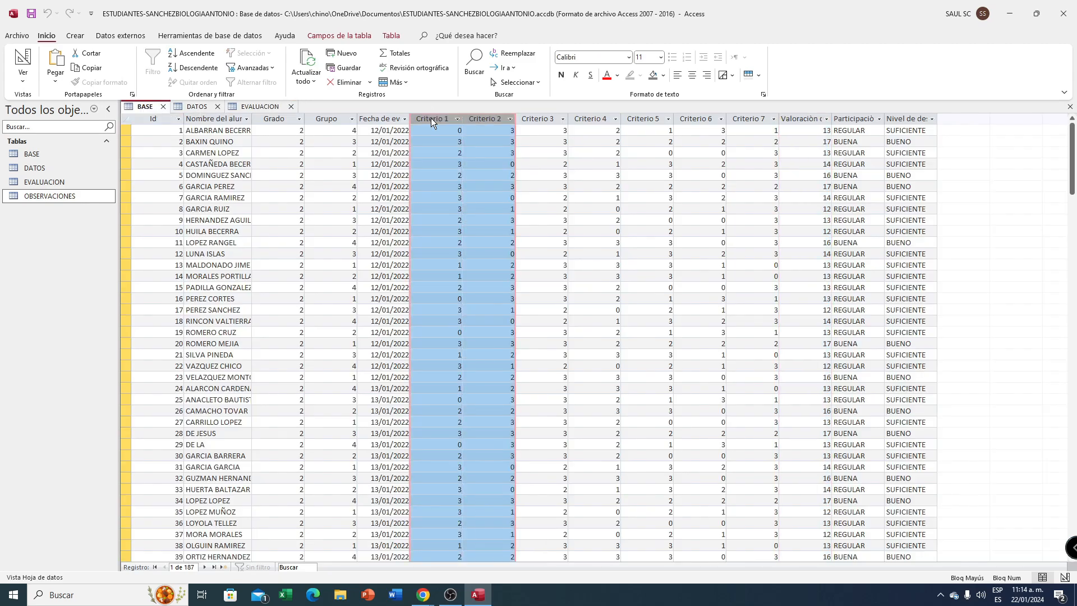
pyautogui.hotkey('shift', 'Right')
pyautogui.hotkey('shift', 'Right')
pyautogui.hotkey('shift', 'Right')
pyautogui.hotkey('shift', 'Right')
pyautogui.hotkey('shift', 'Right')
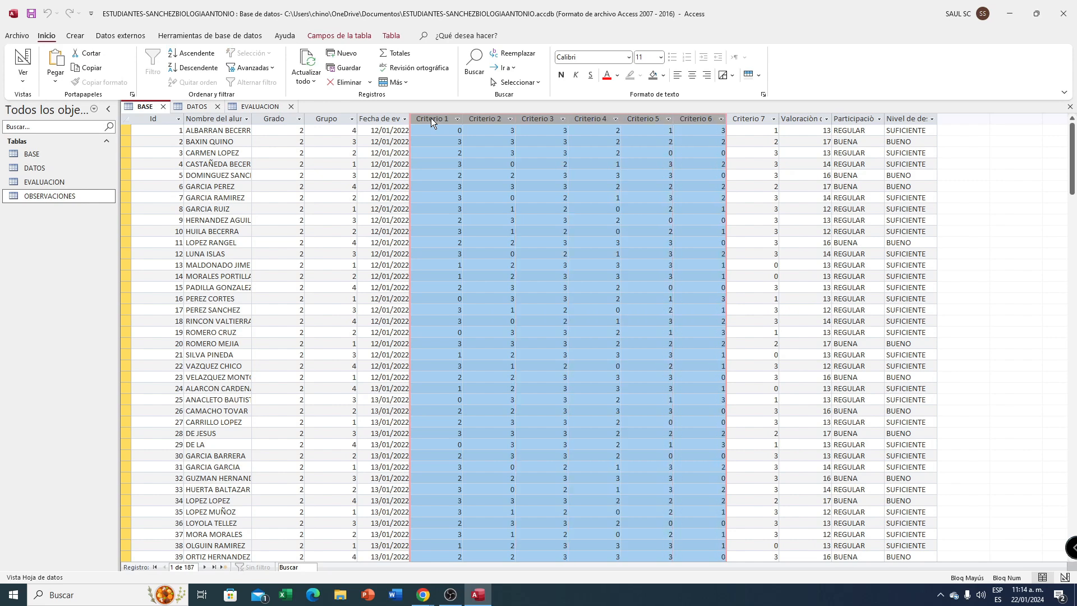
pyautogui.hotkey('shift', 'Right')
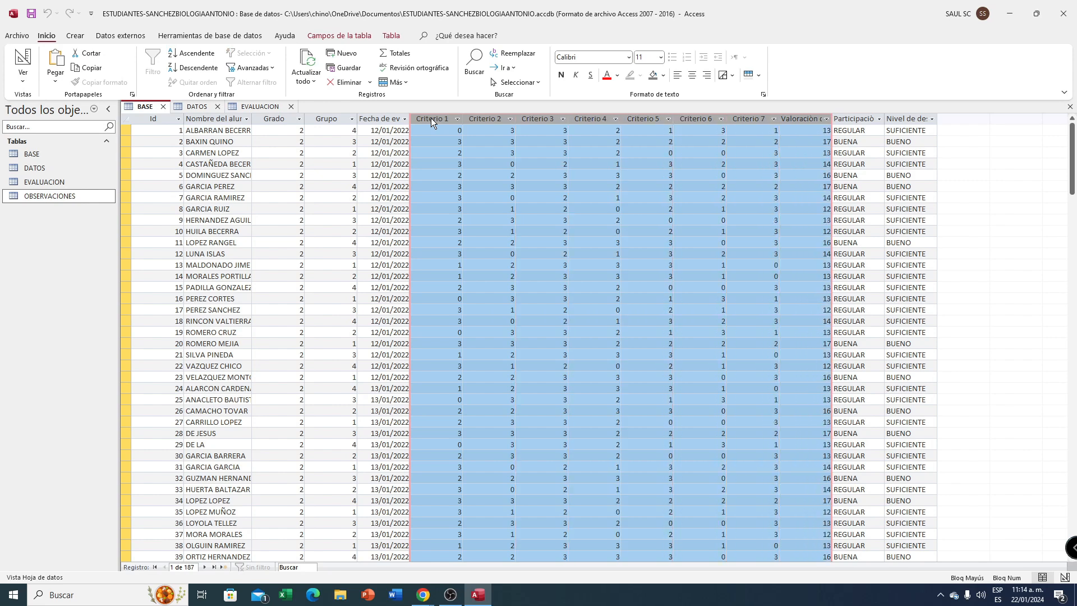
pyautogui.rightClick(431, 118)
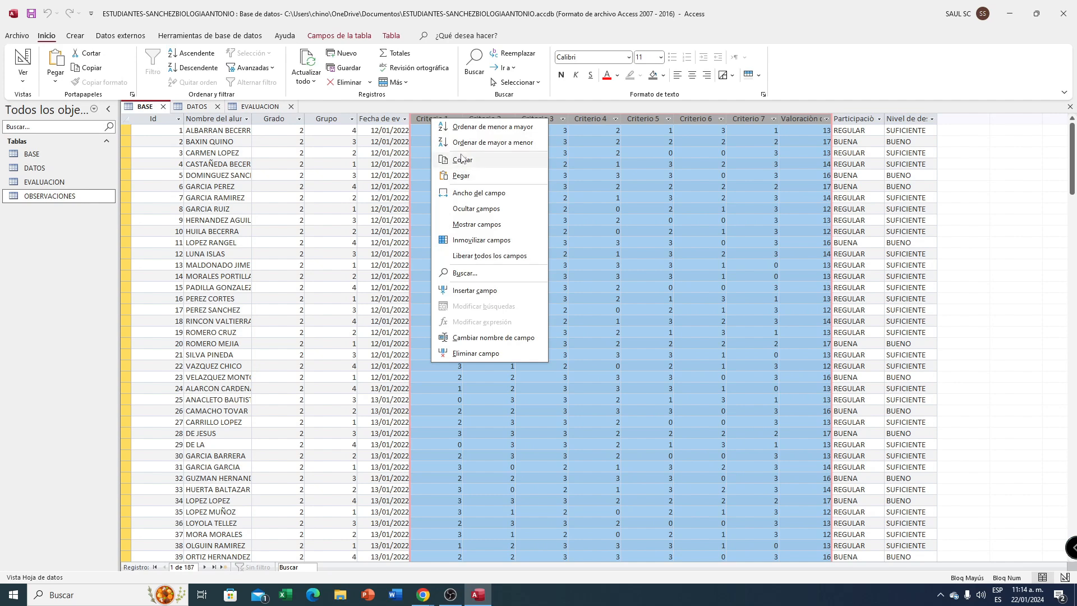
pyautogui.click(462, 161)
# - Paste the copied columns over all EVALUACION fields from the first work field through the valuation field and confirm the paste
pyautogui.click(260, 106)
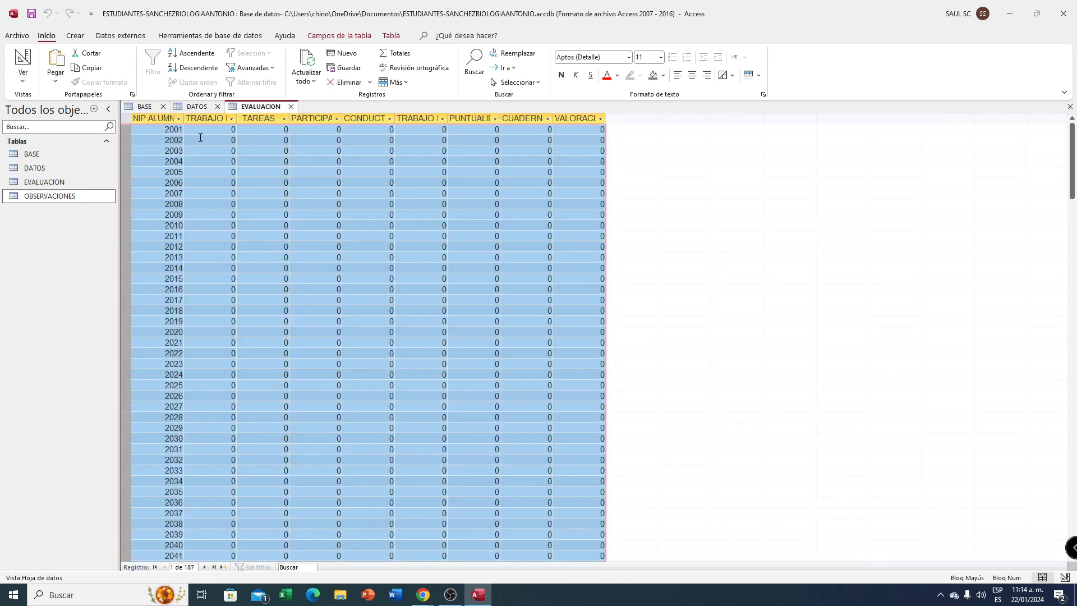
pyautogui.click(205, 118)
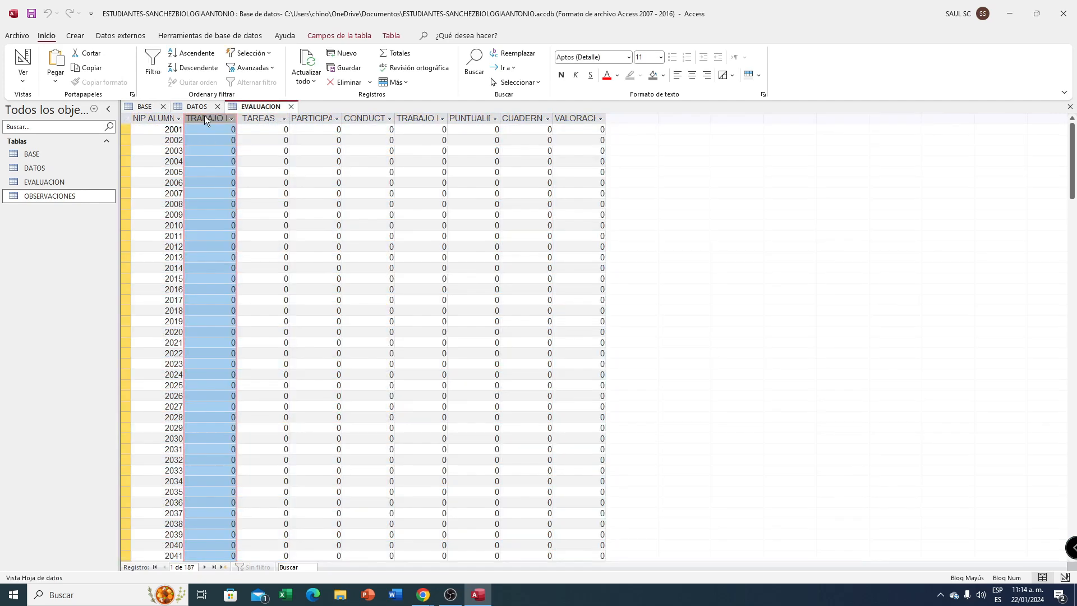
pyautogui.hotkey('shift', 'Right')
pyautogui.hotkey('shift', 'Right')
pyautogui.hotkey('shift', 'Right')
pyautogui.hotkey('shift', 'Right')
pyautogui.hotkey('shift', 'Right')
pyautogui.hotkey('shift', 'Right')
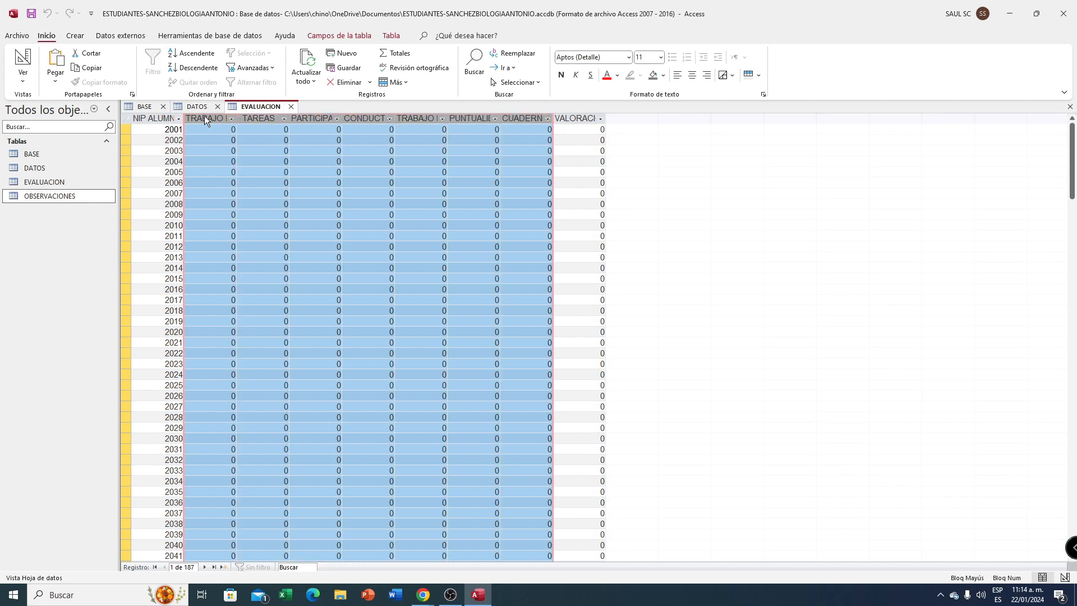
pyautogui.hotkey('shift', 'Right')
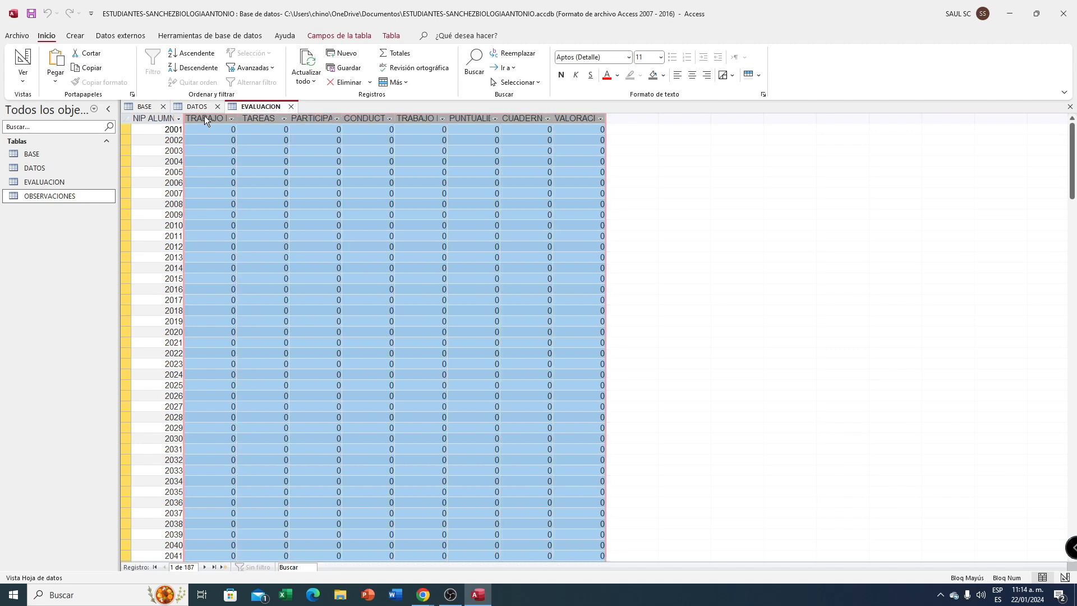
pyautogui.rightClick(205, 116)
pyautogui.click(234, 173)
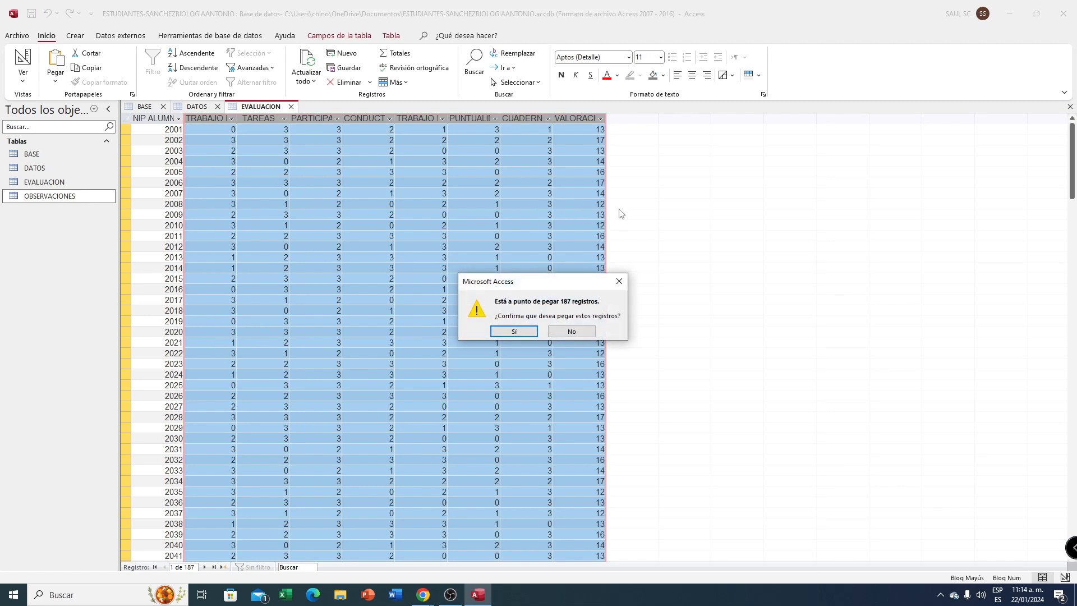
pyautogui.click(515, 331)
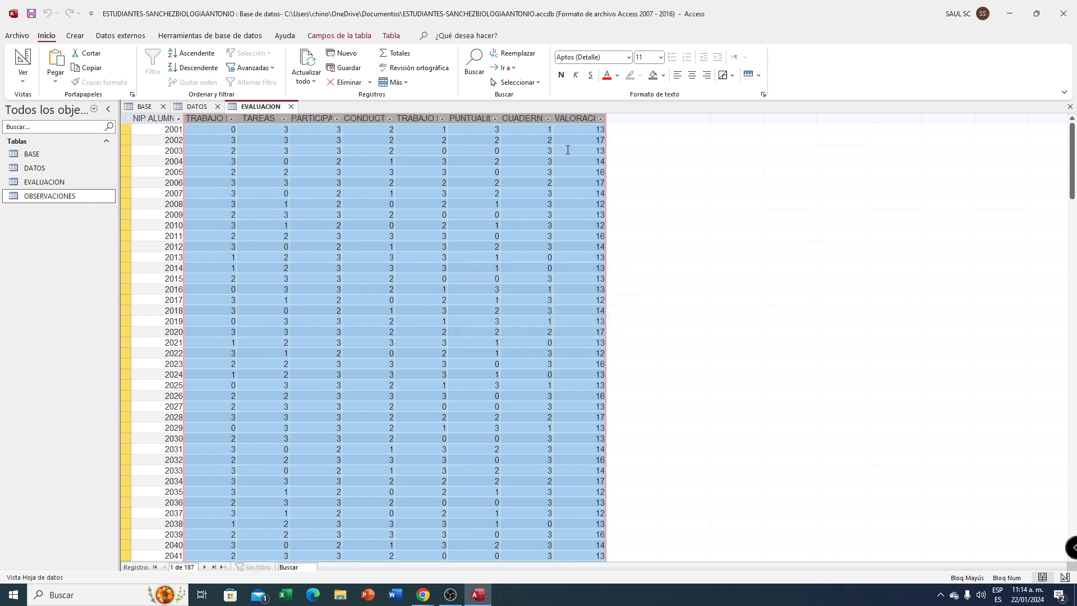
# - Close the EVALUACION table, reopen it to check the pasted scores, and close it again
pyautogui.click(291, 107)
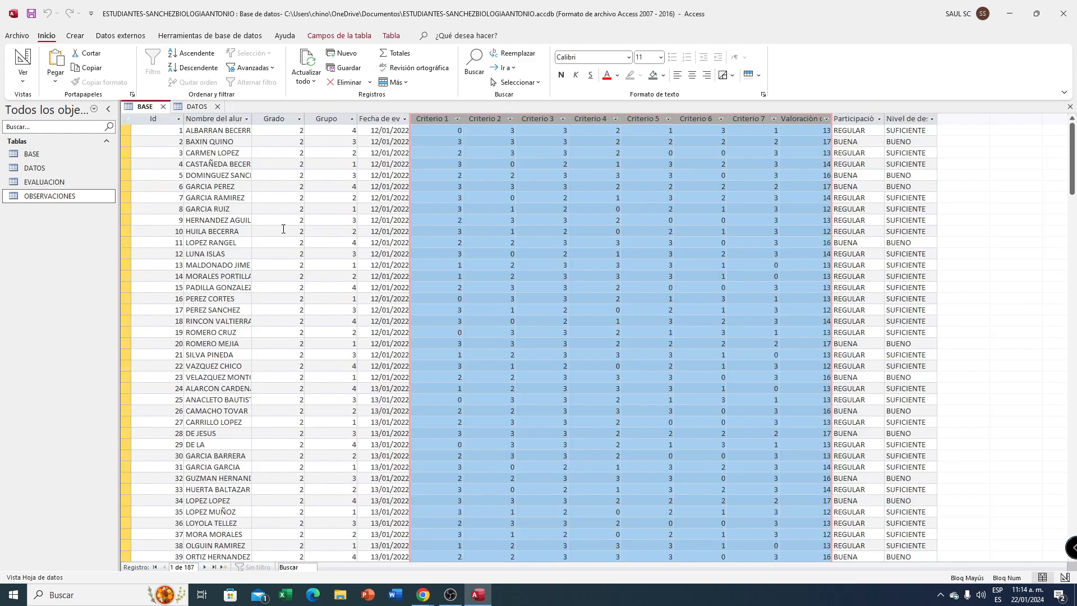
pyautogui.click(28, 184)
pyautogui.doubleClick(28, 184)
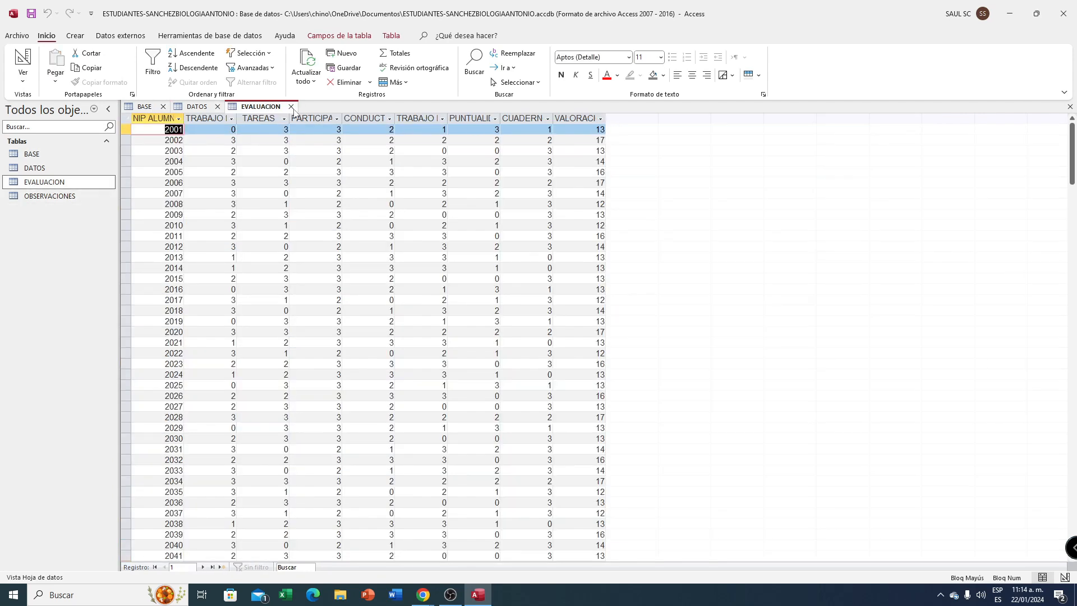
pyautogui.click(290, 108)
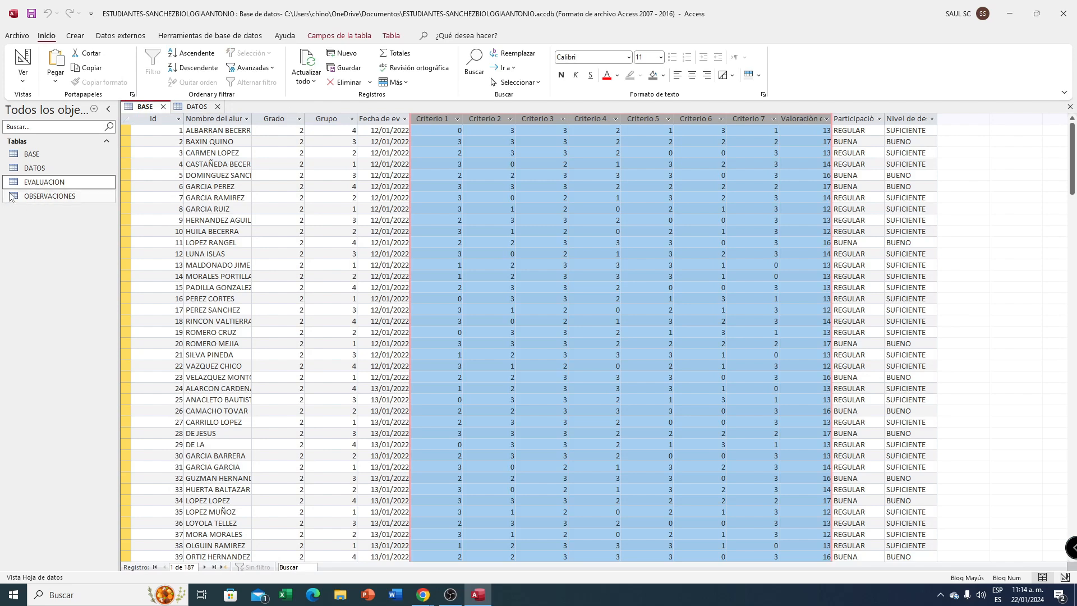
# - Display the DATOS table and enter SISTEMAS in the MATERIA field of the first two records
pyautogui.doubleClick(33, 169)
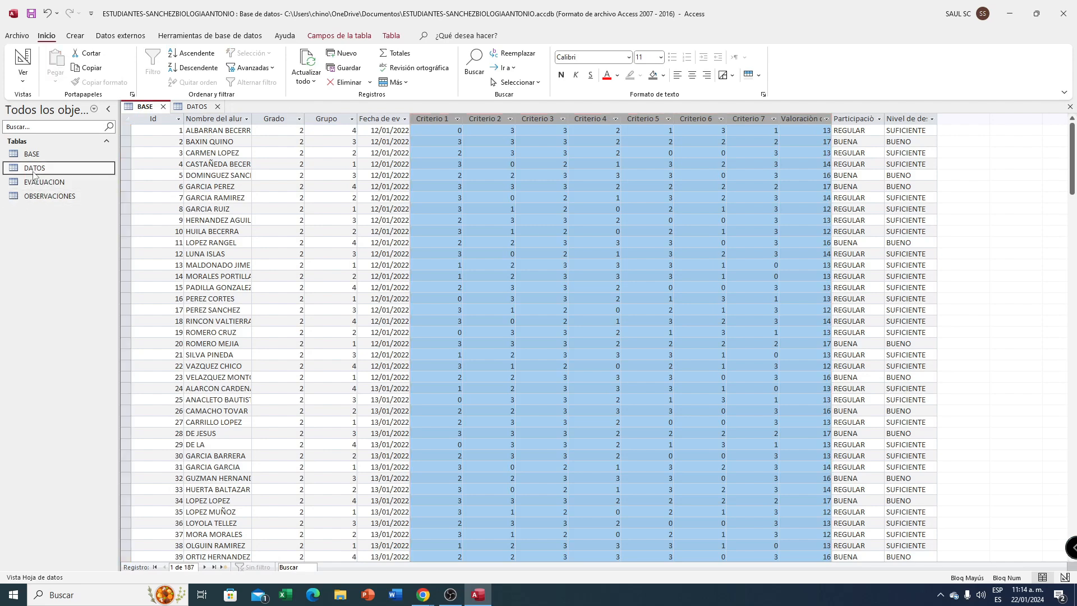
pyautogui.click(385, 117)
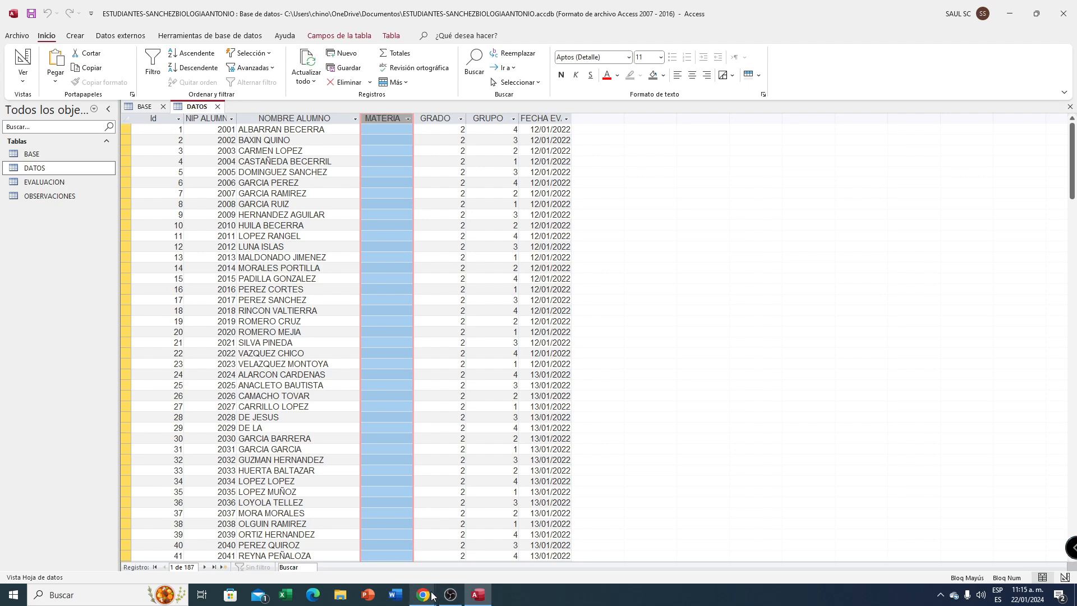
pyautogui.click(386, 129)
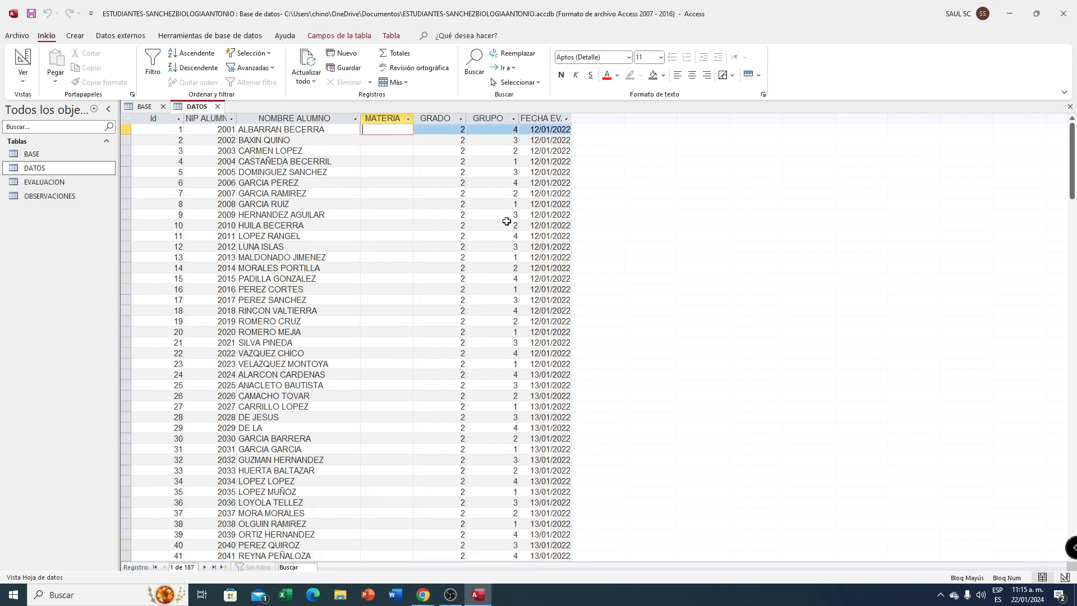
pyautogui.write('SISTEMAS')
pyautogui.press('Tab')
pyautogui.press('Down')
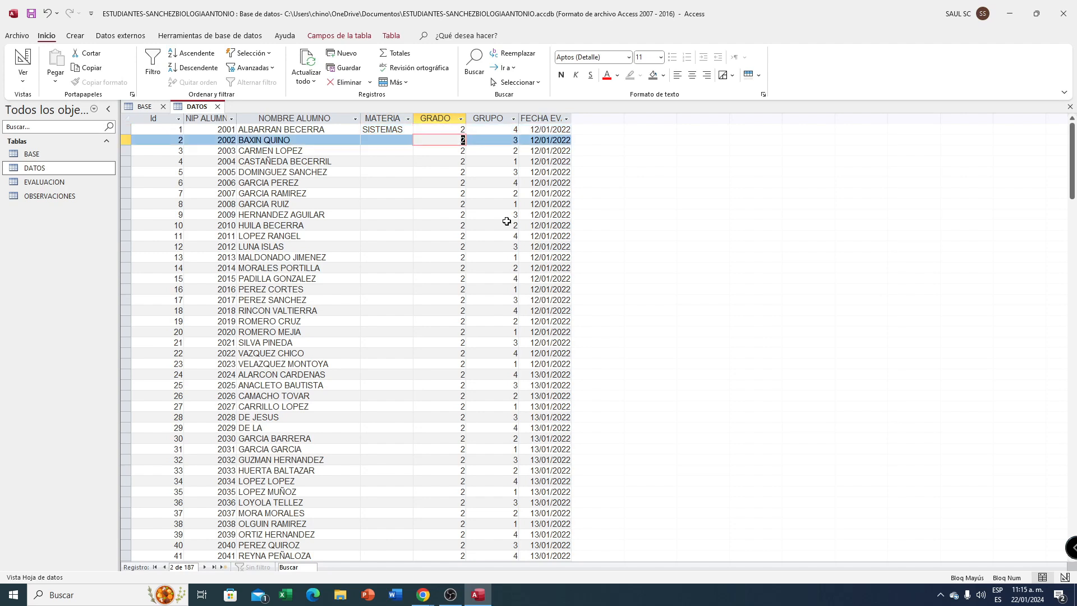
pyautogui.press('Left')
pyautogui.write('SISTEMA')
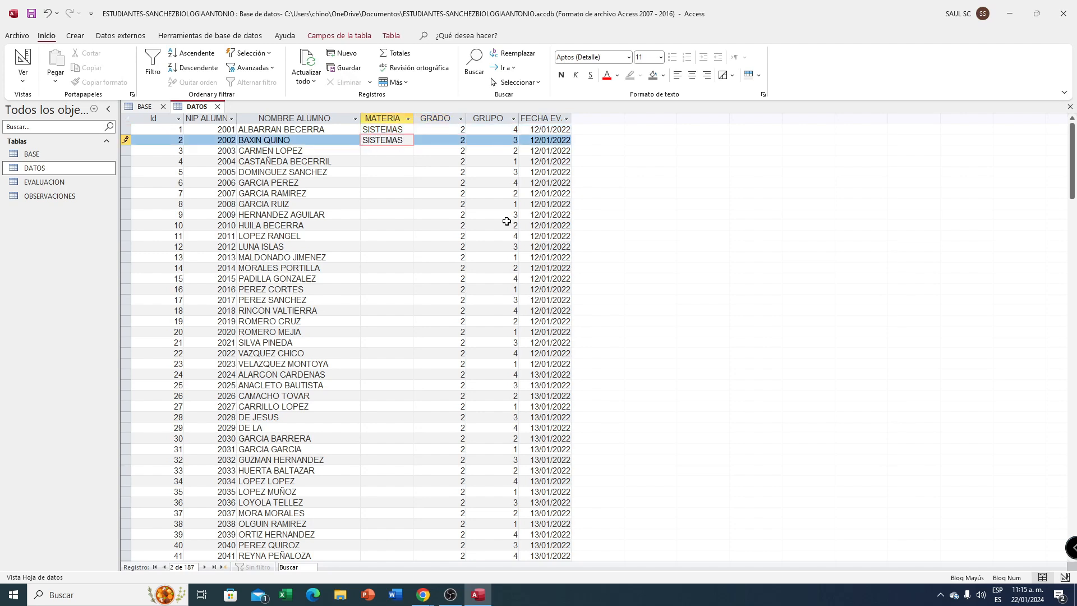
pyautogui.press('Tab')
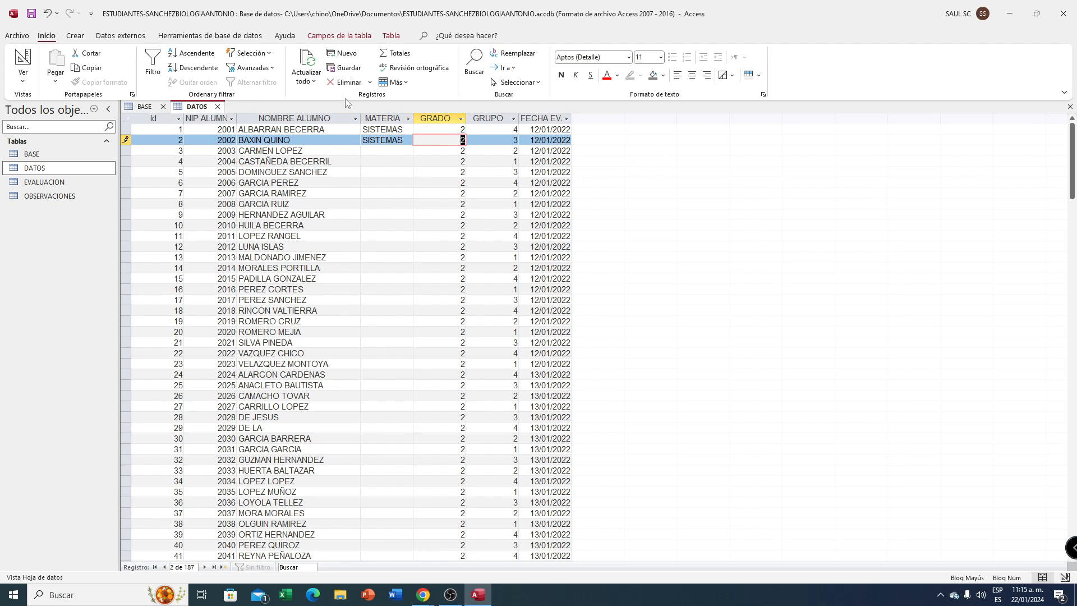
pyautogui.click(373, 118)
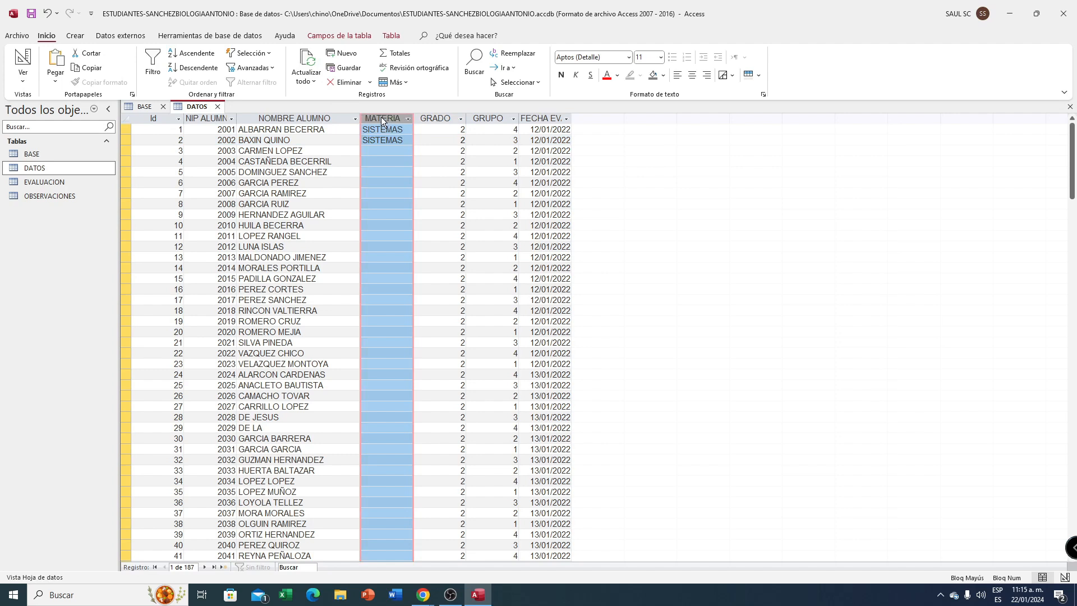
pyautogui.click(382, 129)
pyautogui.doubleClick(382, 130)
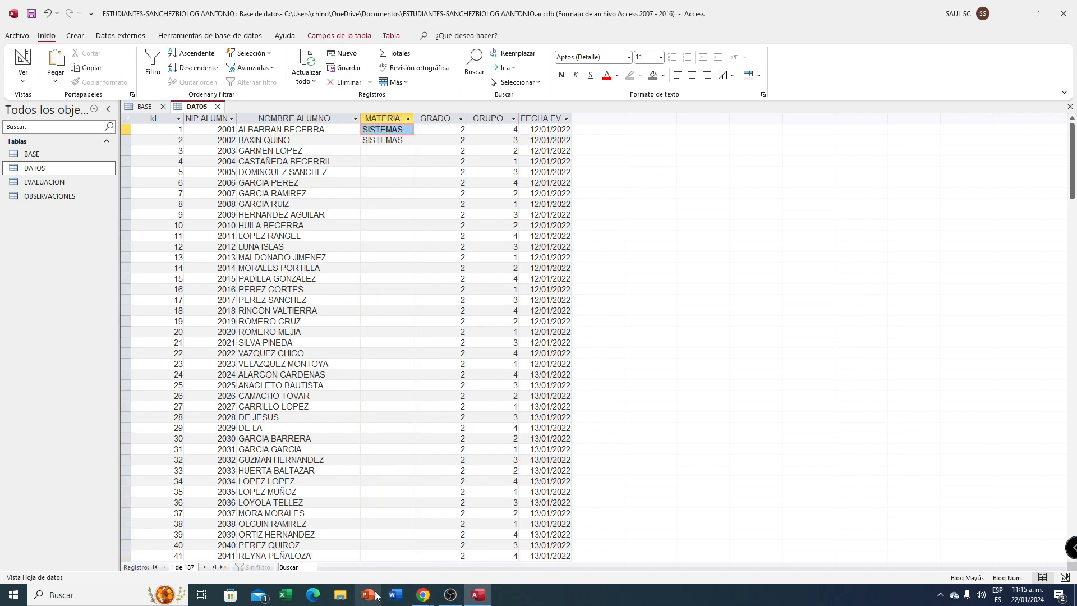
# - Switch to the Google Sheets spreadsheet and enter the heading MATERIA in cell A10 of the BASE sheet in black text
pyautogui.click(422, 597)
pyautogui.click(452, 552)
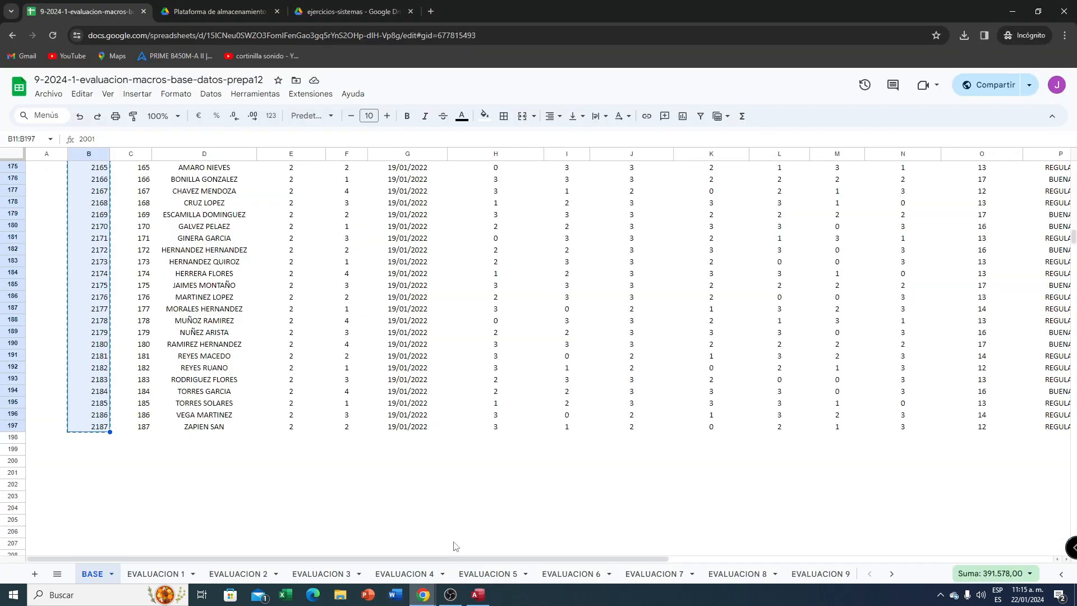
pyautogui.moveTo(1072, 243); pyautogui.dragTo(1073, 168)
pyautogui.scroll(-2, 504, 225)
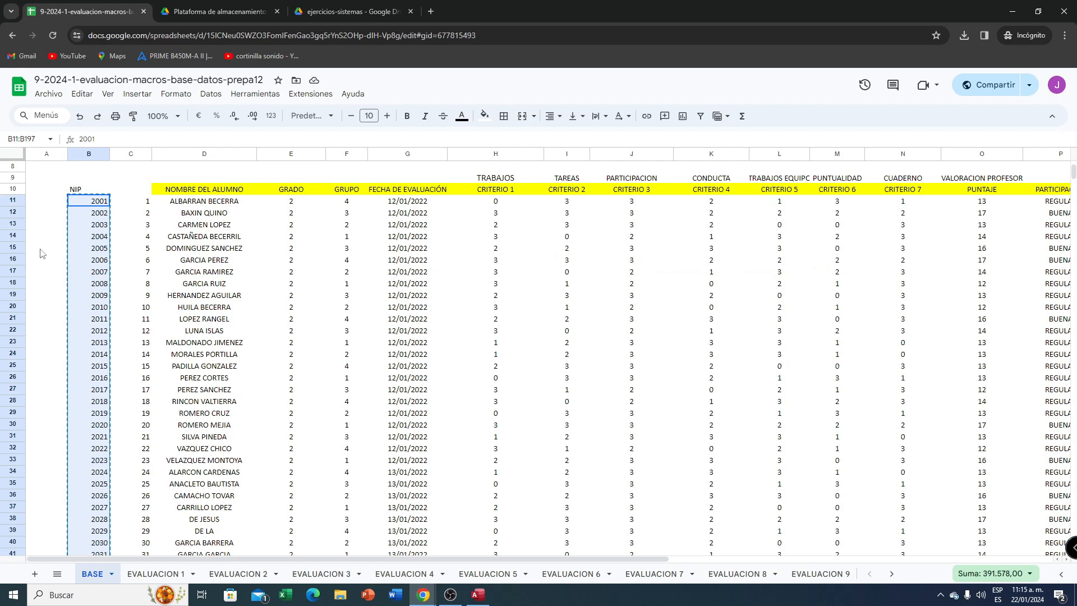
pyautogui.click(45, 201)
pyautogui.click(40, 193)
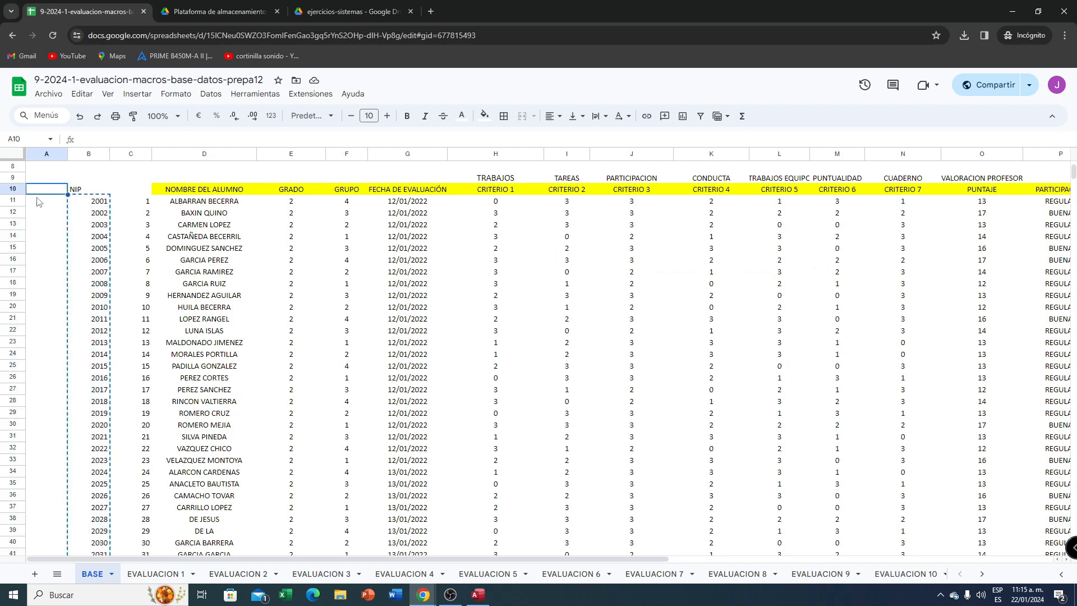
pyautogui.write('MATERIA')
pyautogui.press('Return')
pyautogui.click(45, 192)
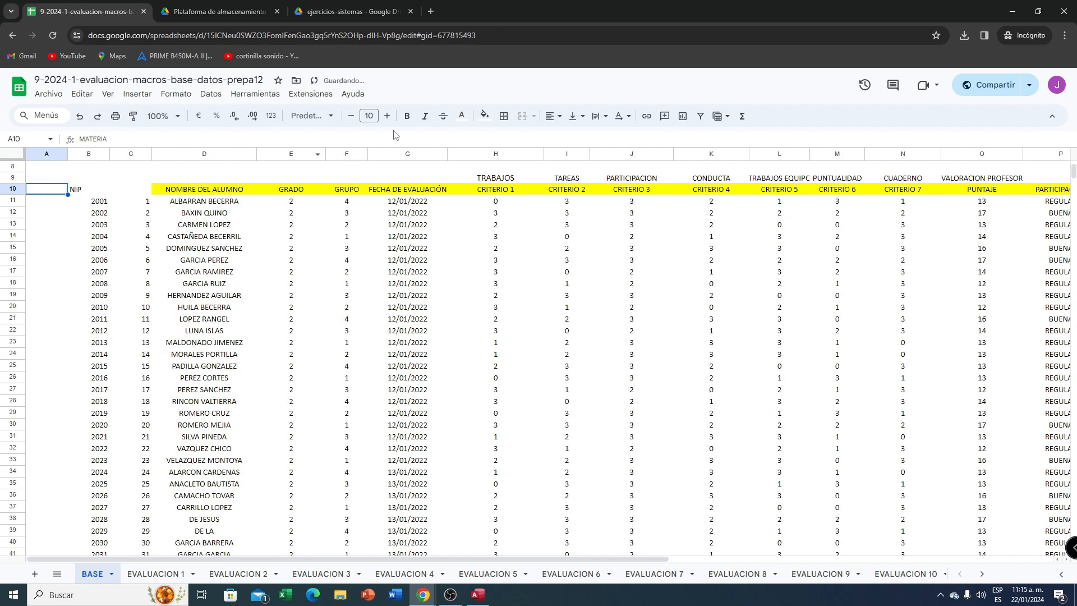
pyautogui.click(462, 116)
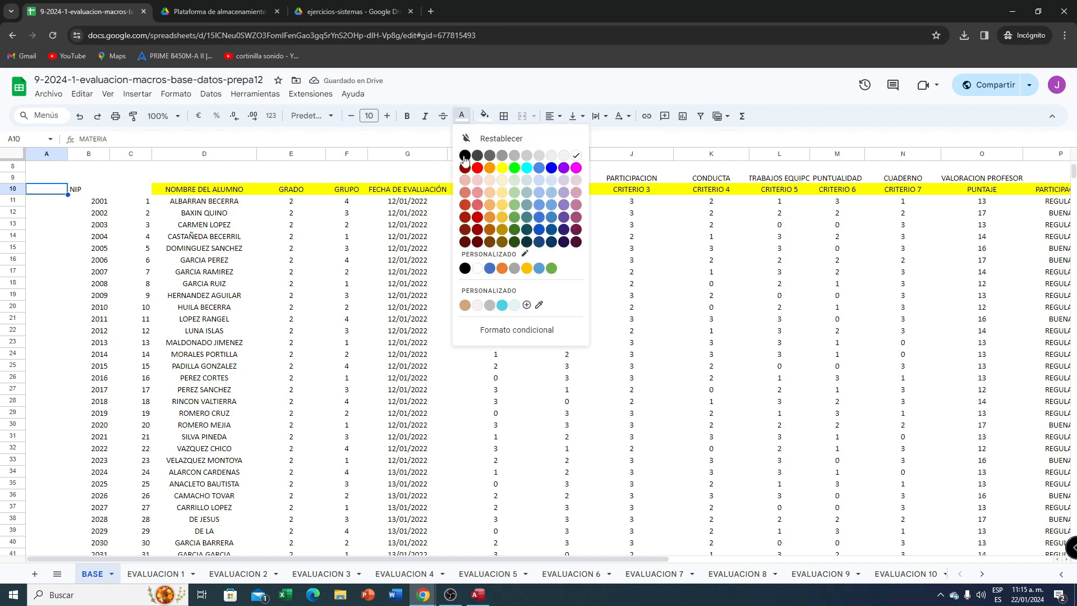
pyautogui.click(467, 162)
# - Enter SISTEMAS in cell A11, fill it down to A197, and copy the filled range
pyautogui.click(42, 203)
pyautogui.write('SIST')
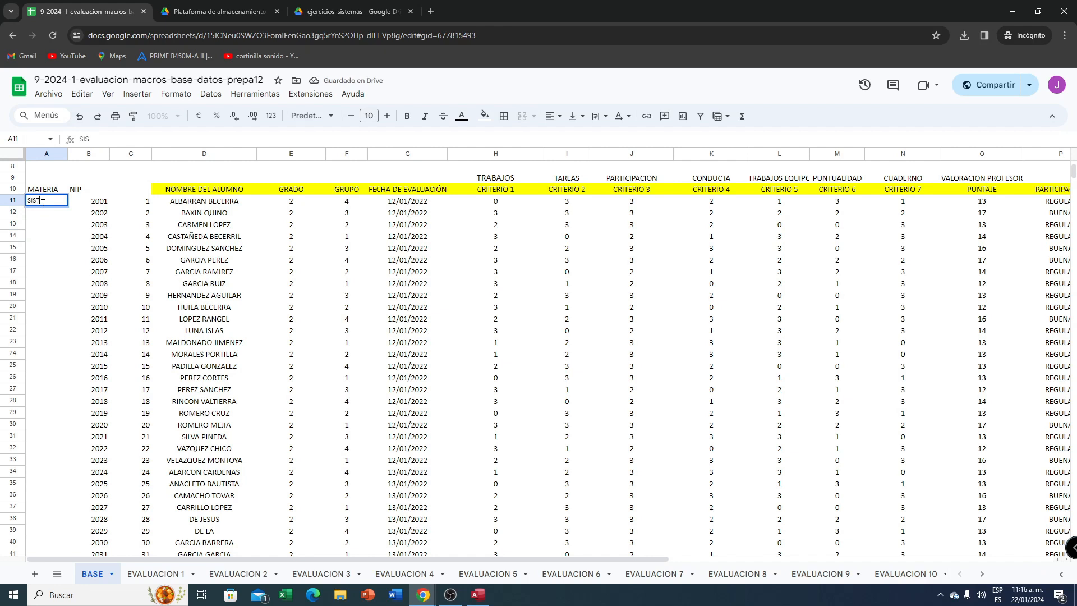
pyautogui.write('EMAS')
pyautogui.click(46, 240)
pyautogui.click(51, 203)
pyautogui.moveTo(67, 207); pyautogui.dragTo(92, 326)
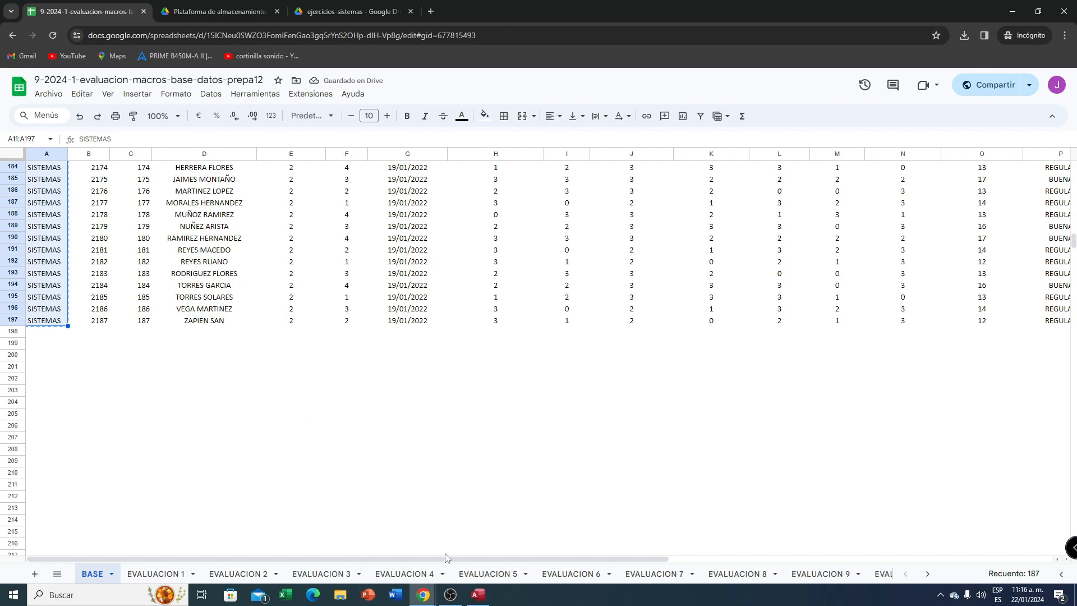
# - Switch back to Access, paste the copied values over the whole MATERIA field of the DATOS table, and confirm the paste
pyautogui.click(478, 595)
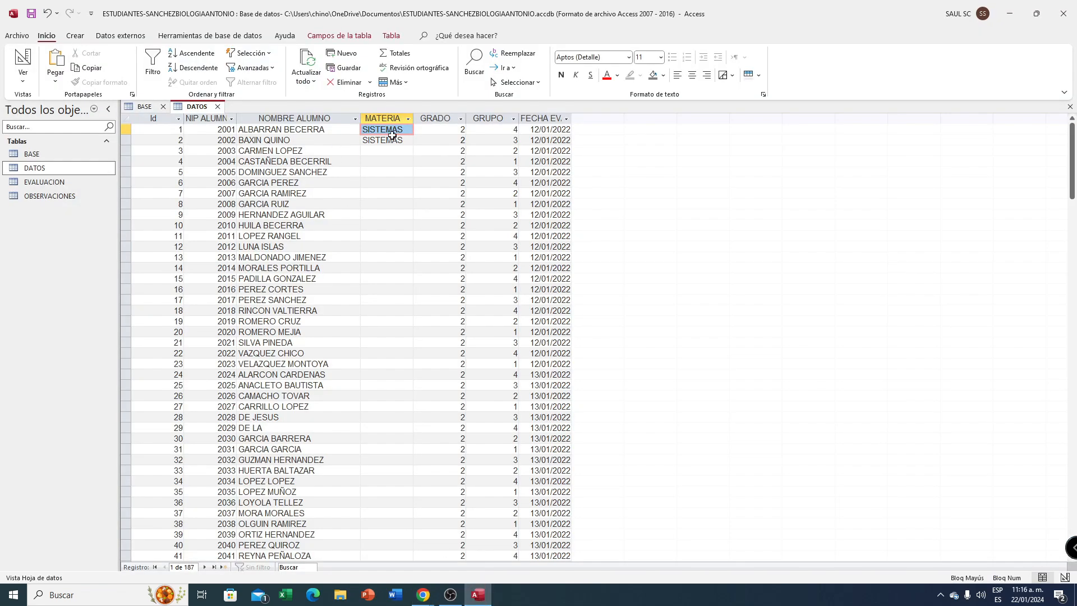
pyautogui.click(385, 117)
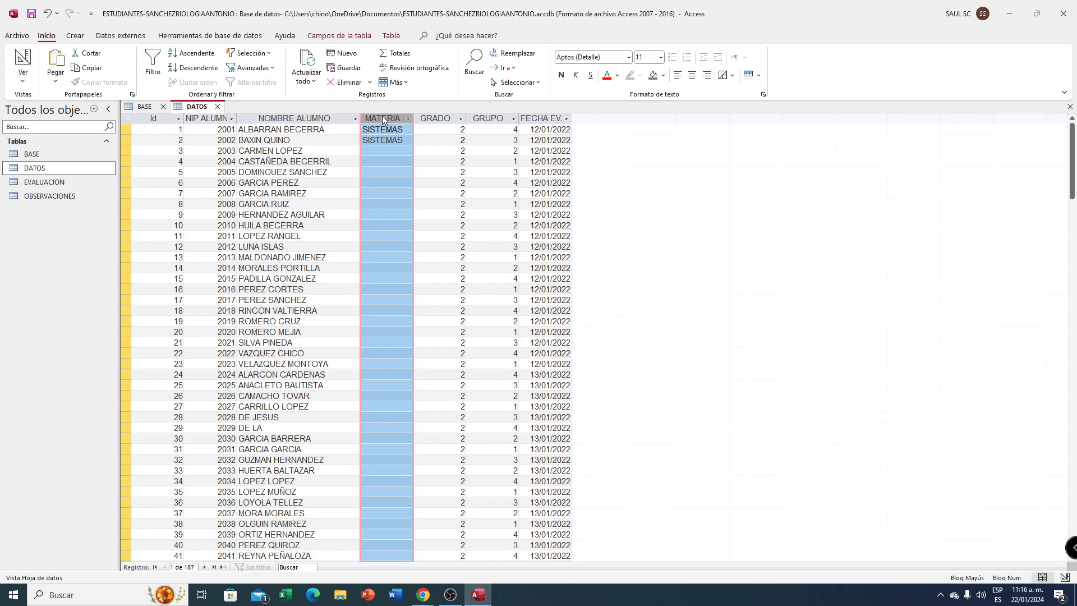
pyautogui.rightClick(383, 120)
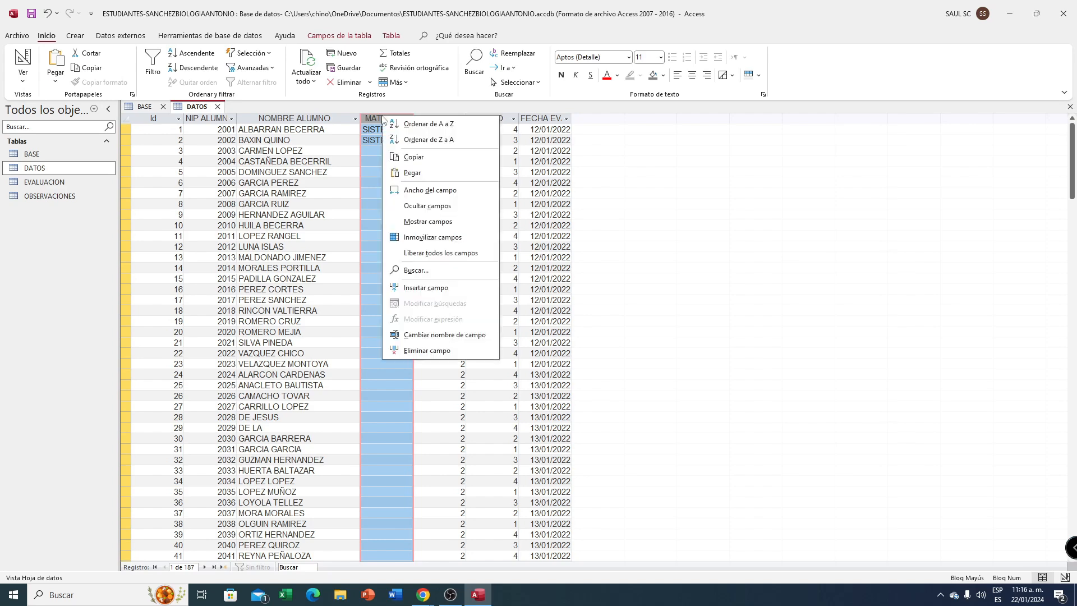
pyautogui.click(412, 173)
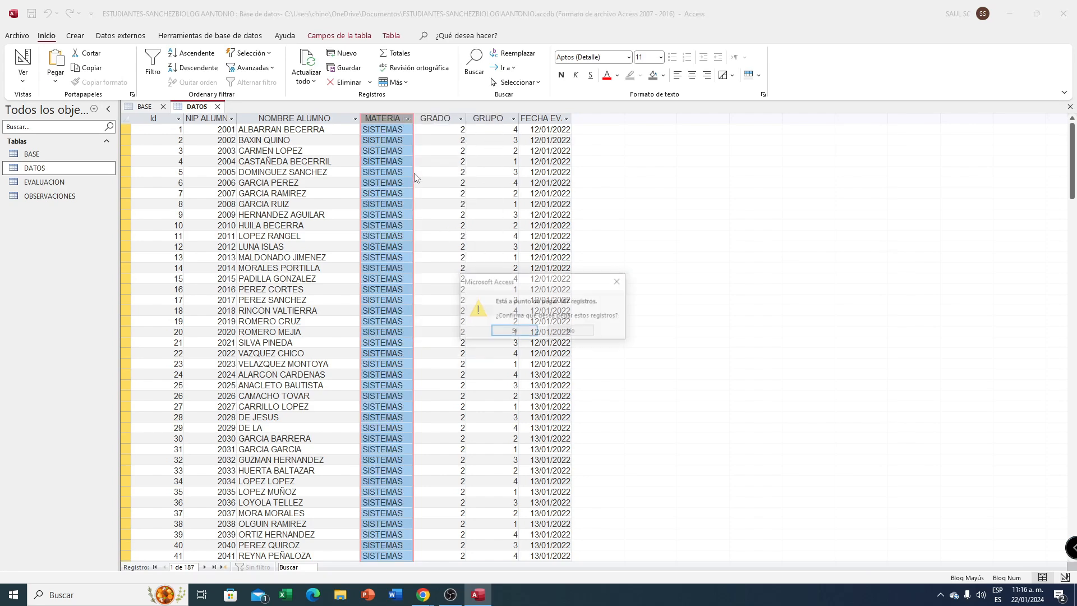
pyautogui.click(514, 332)
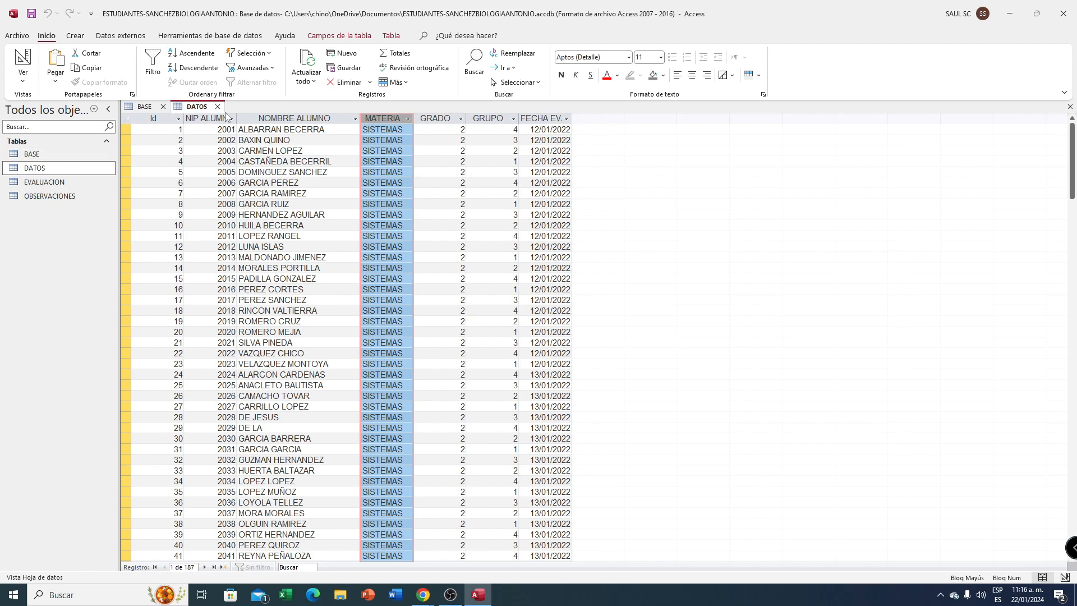
# - Check the EVALUACION and OBSERVACIONES tables, and close them along with DATOS, saving the DATOS design changes
pyautogui.doubleClick(44, 186)
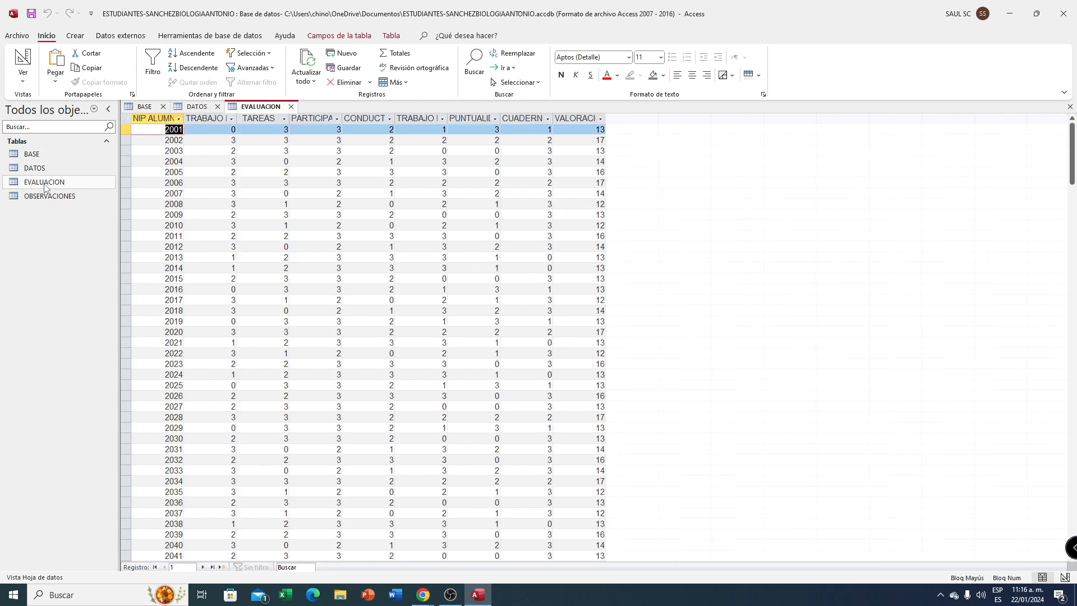
pyautogui.doubleClick(54, 196)
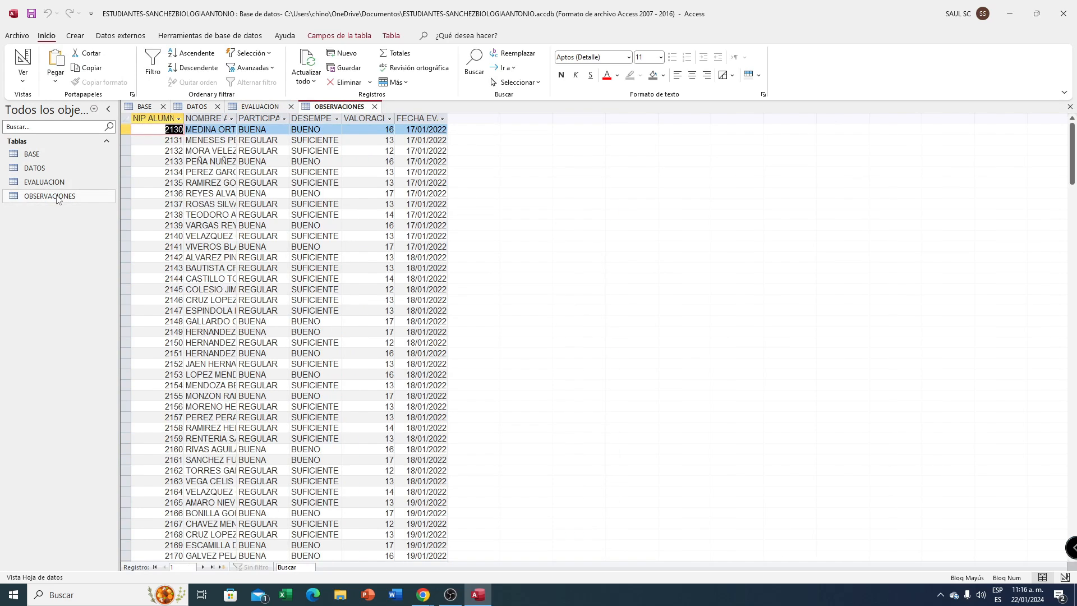
pyautogui.click(375, 107)
pyautogui.click(292, 107)
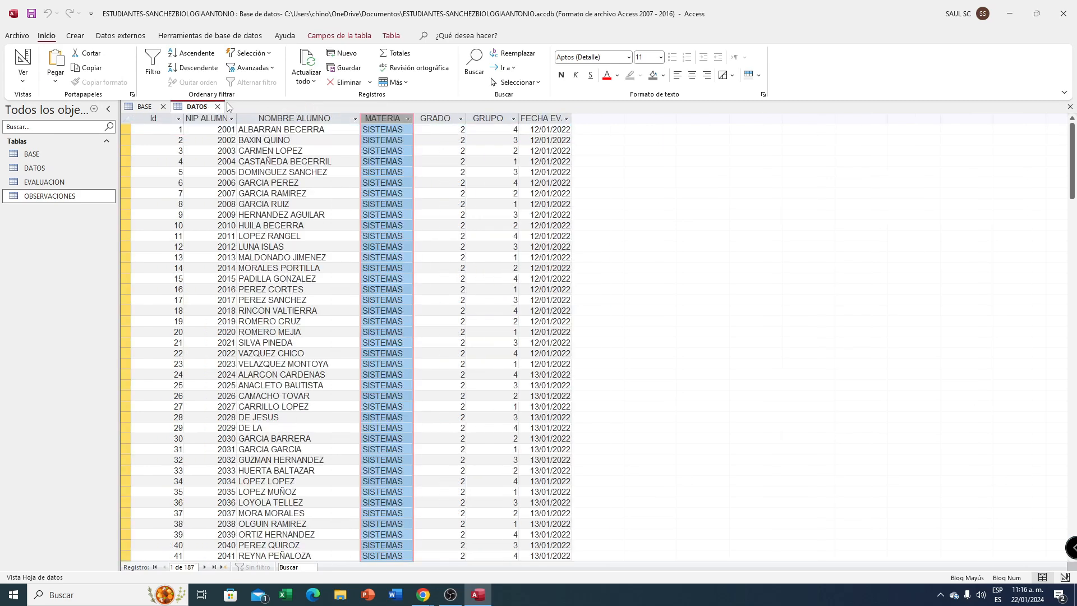
pyautogui.click(218, 106)
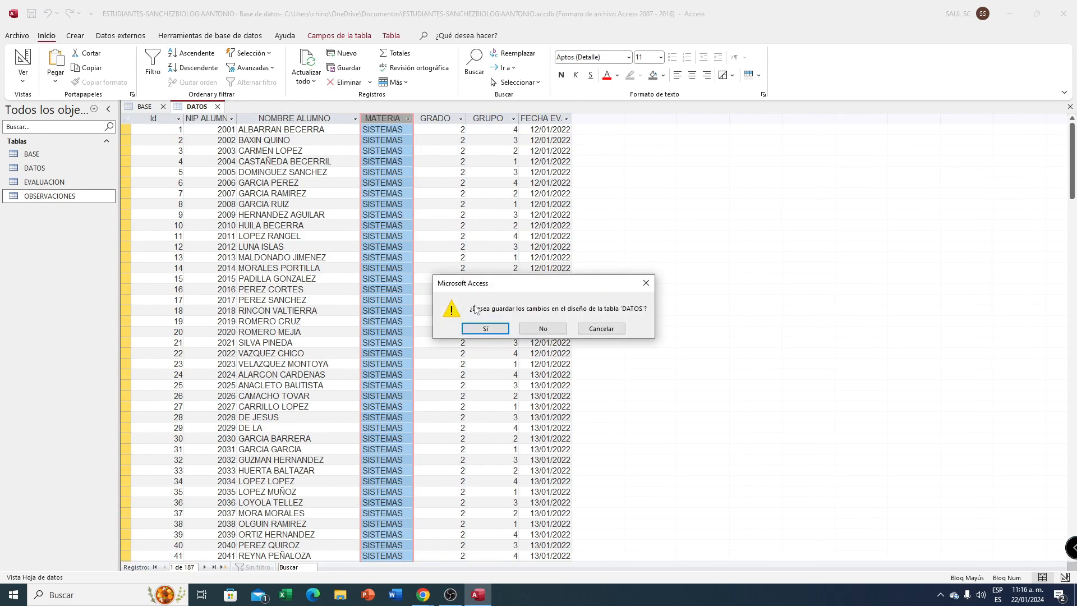
pyautogui.click(484, 329)
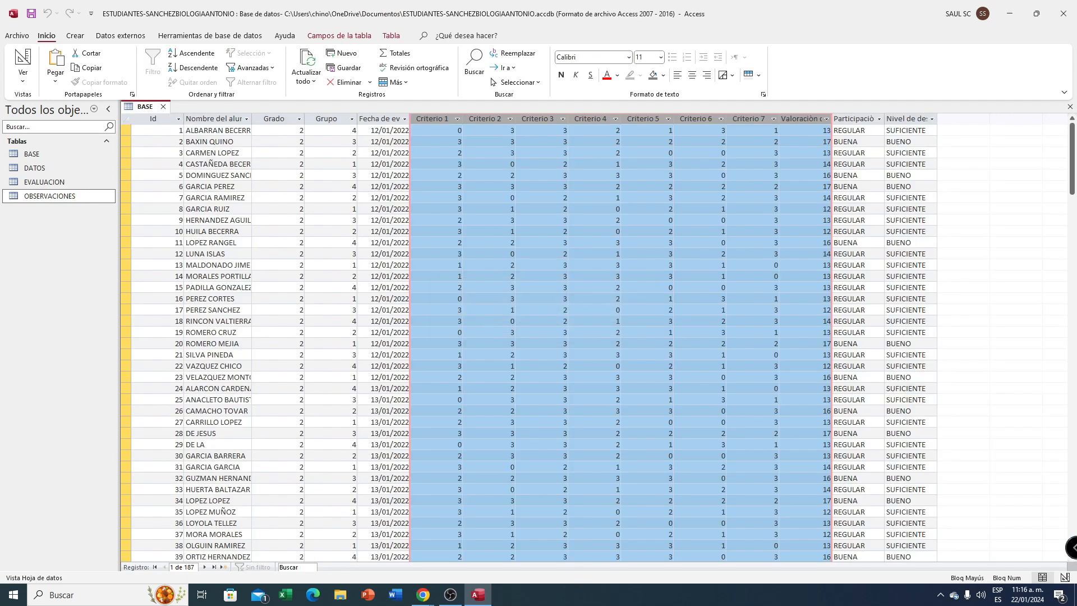
# - Switch to the guide PDF in Chrome, examine the required table relationships in exercise 12, and return to Access
pyautogui.click(424, 594)
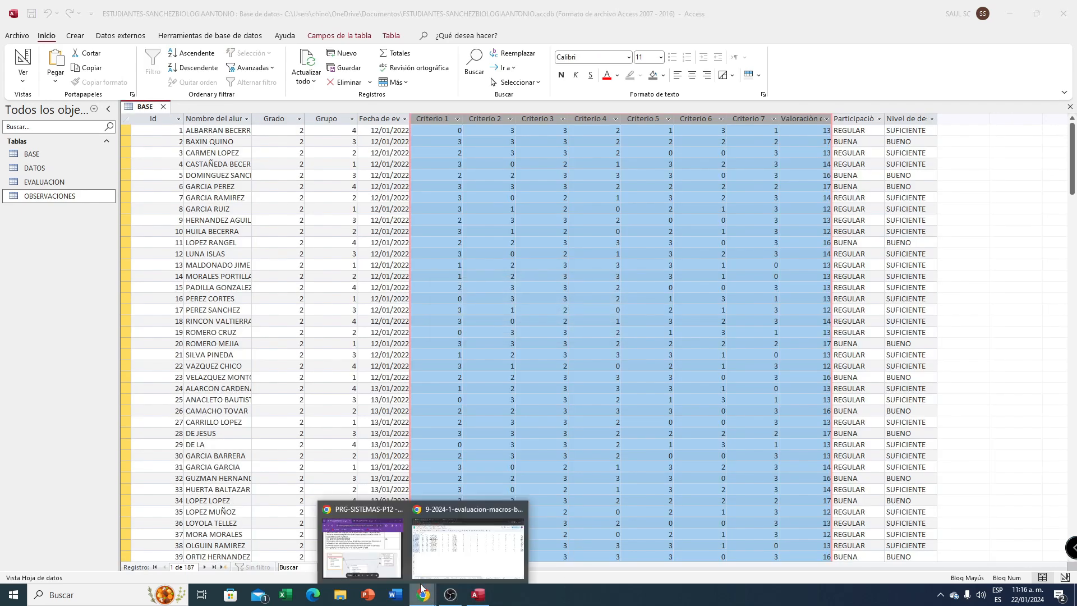
pyautogui.click(362, 544)
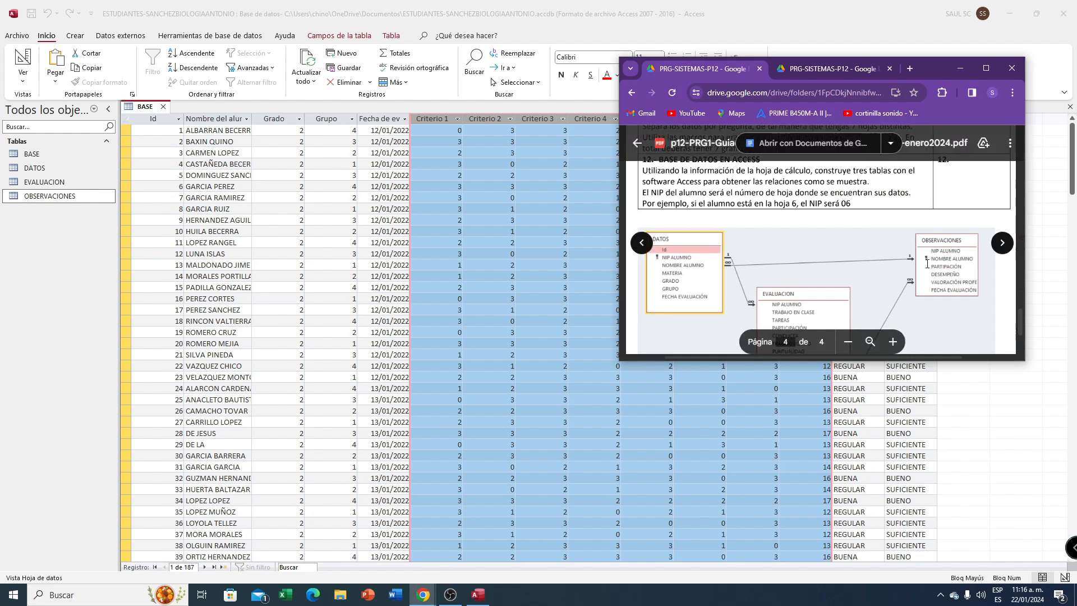
pyautogui.click(985, 68)
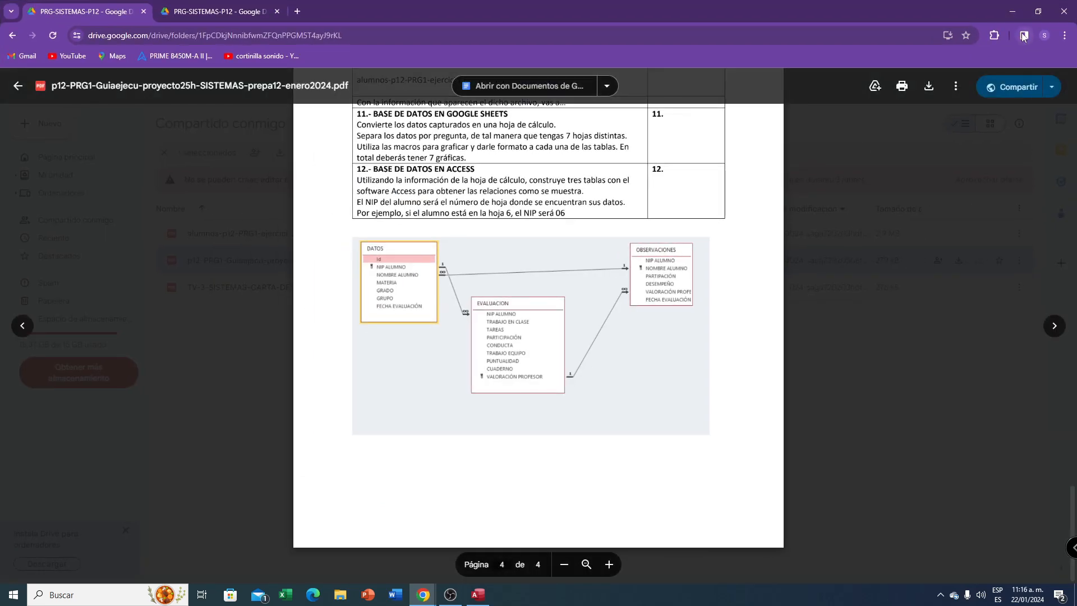
pyautogui.click(1013, 12)
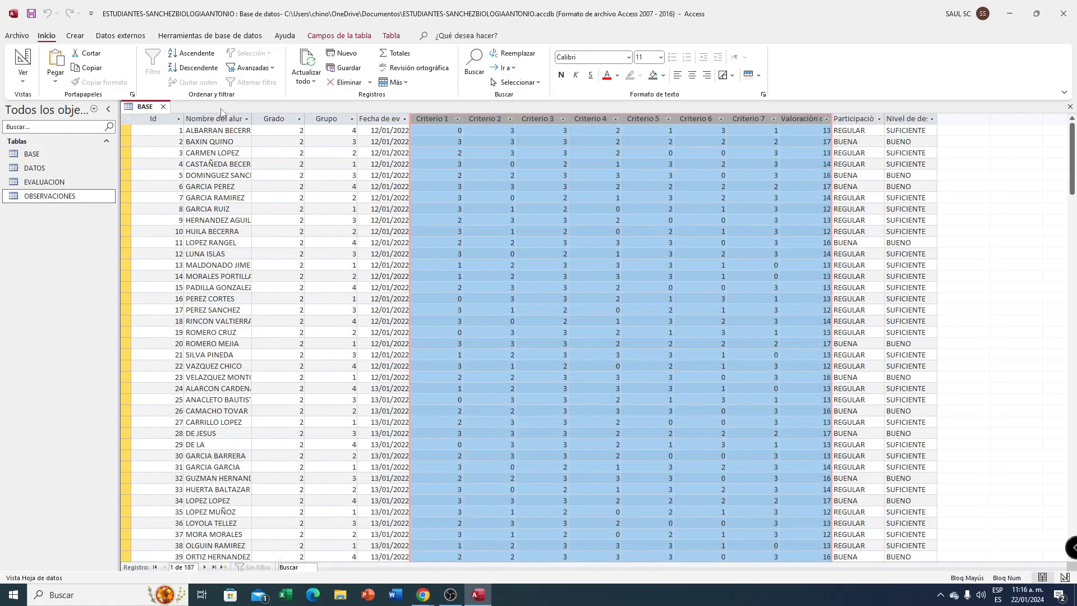
# - Open the Relationships window and add the DATOS, EVALUACION and OBSERVACIONES tables to it
pyautogui.click(213, 37)
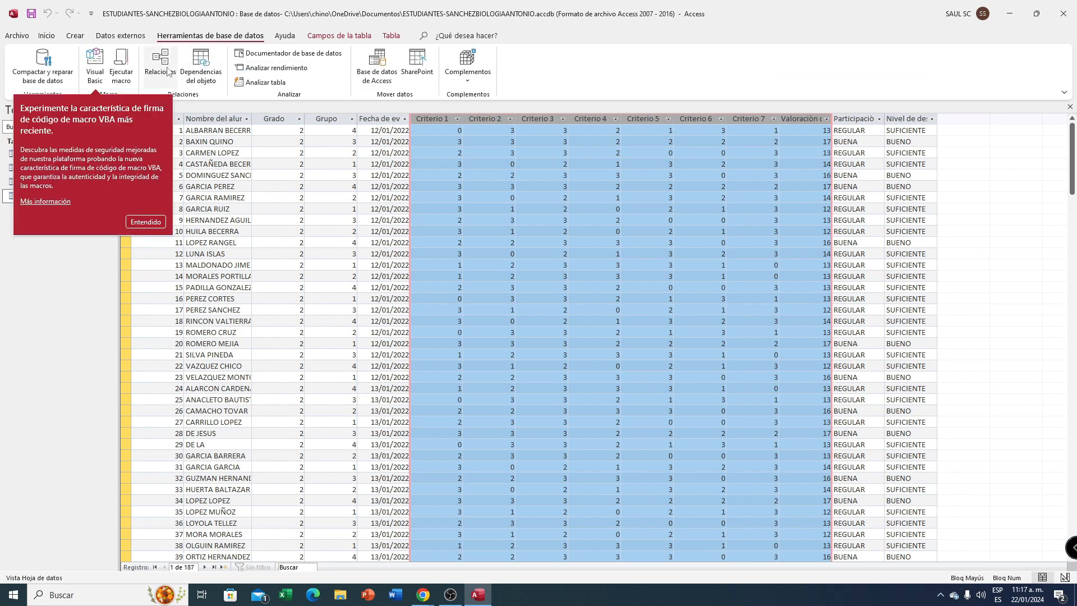
pyautogui.click(149, 222)
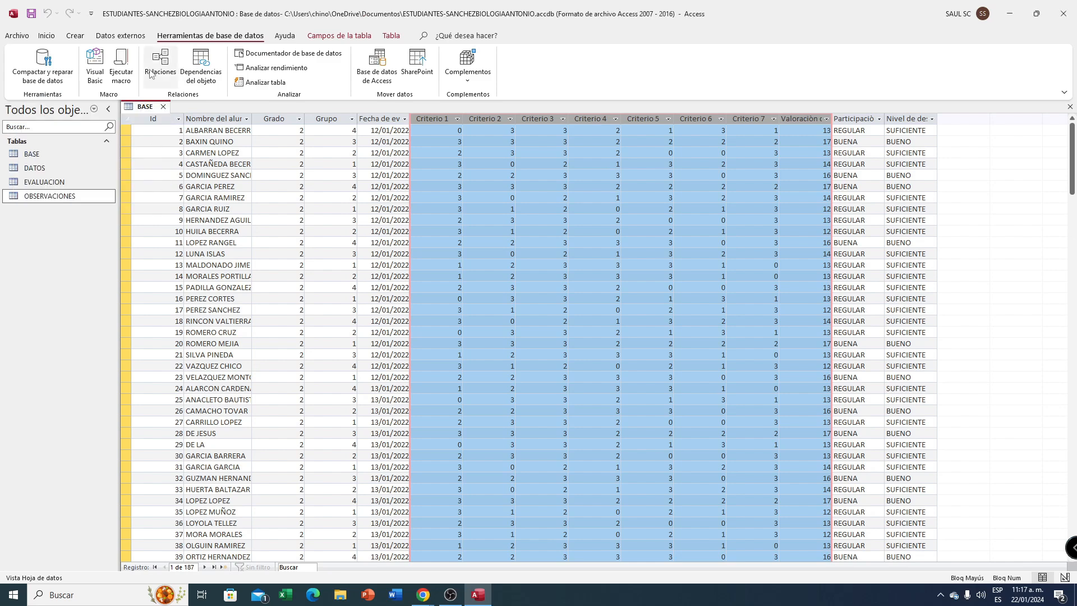
pyautogui.click(161, 64)
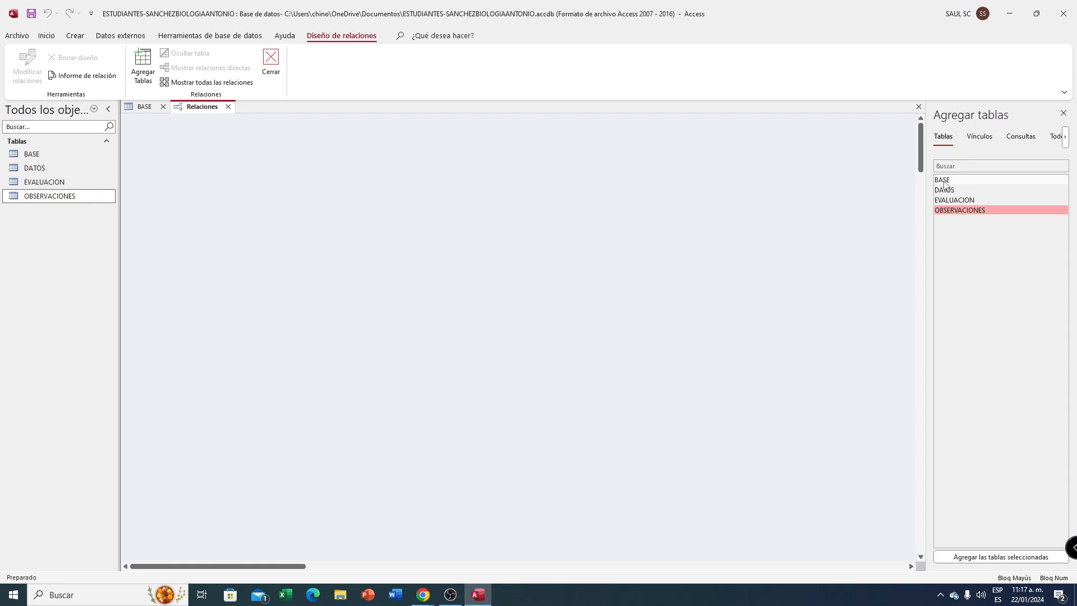
pyautogui.click(944, 181)
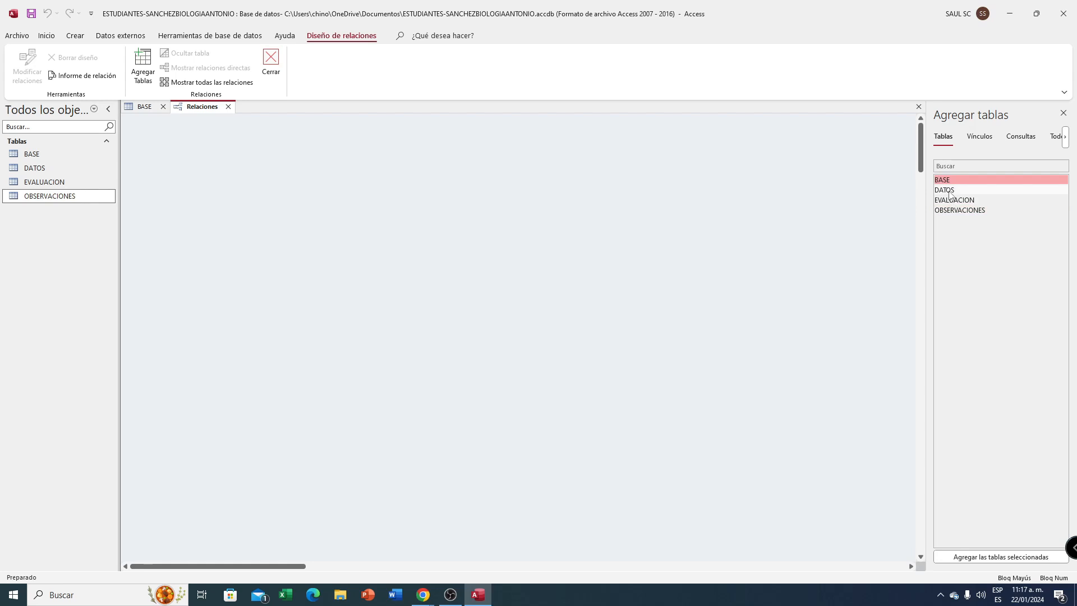
pyautogui.doubleClick(947, 191)
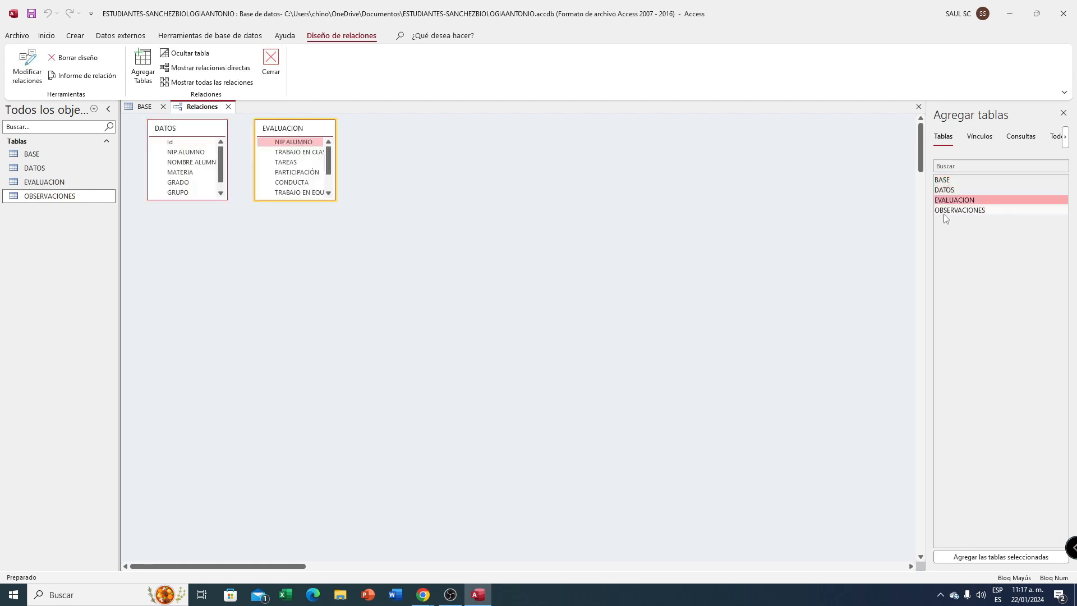
pyautogui.doubleClick(946, 212)
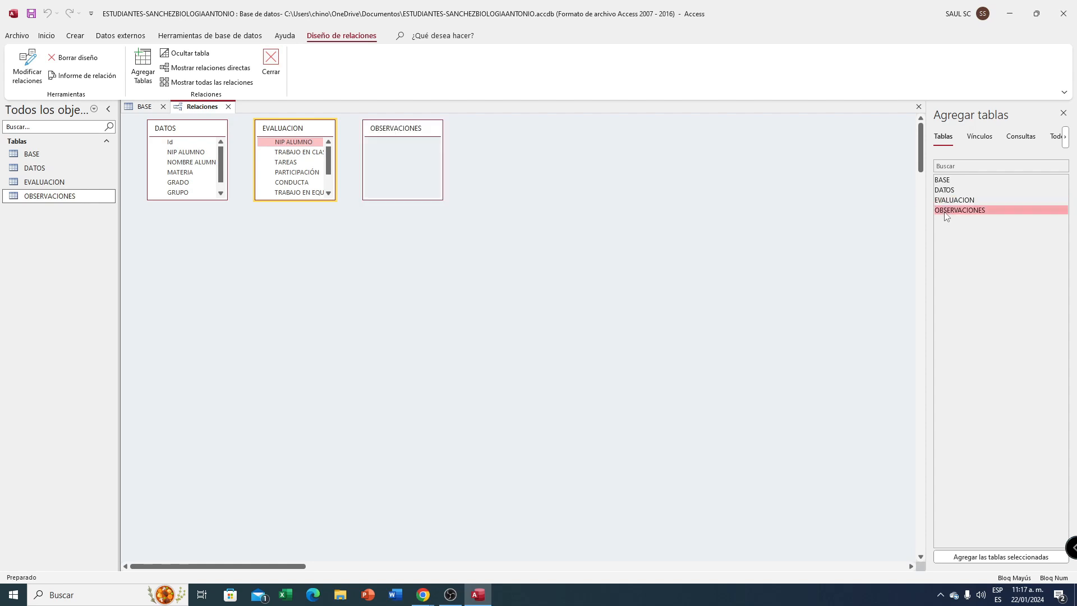
# - Spread the three tables apart in the Relationships window, with EVALUACION below and between DATOS and OBSERVACIONES, and finish adding tables
pyautogui.moveTo(395, 131); pyautogui.dragTo(601, 155)
pyautogui.moveTo(292, 131); pyautogui.dragTo(423, 266)
pyautogui.moveTo(167, 130); pyautogui.dragTo(273, 153)
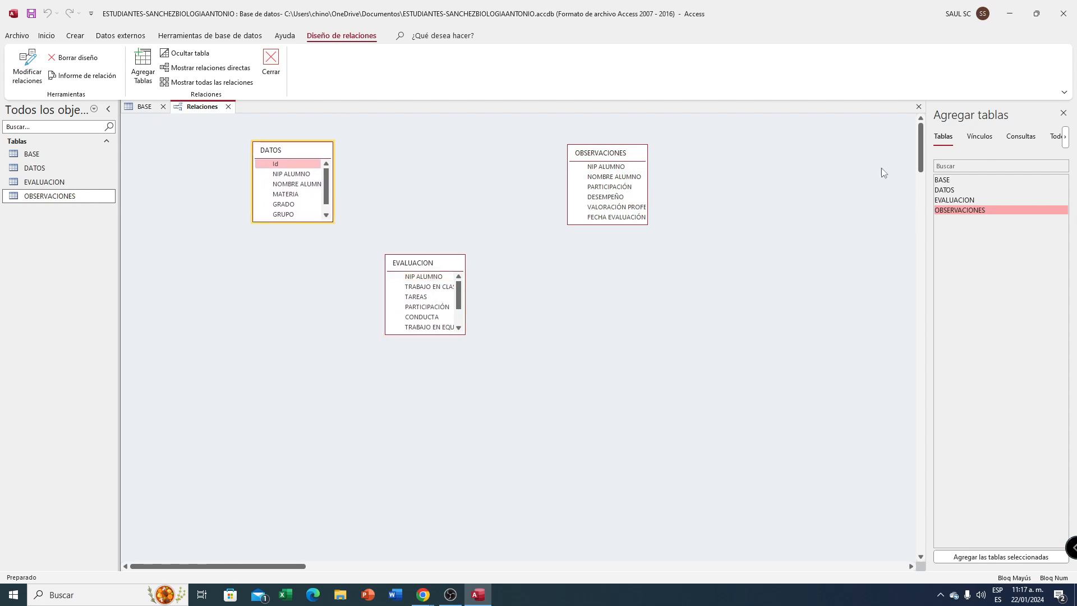
pyautogui.click(1063, 116)
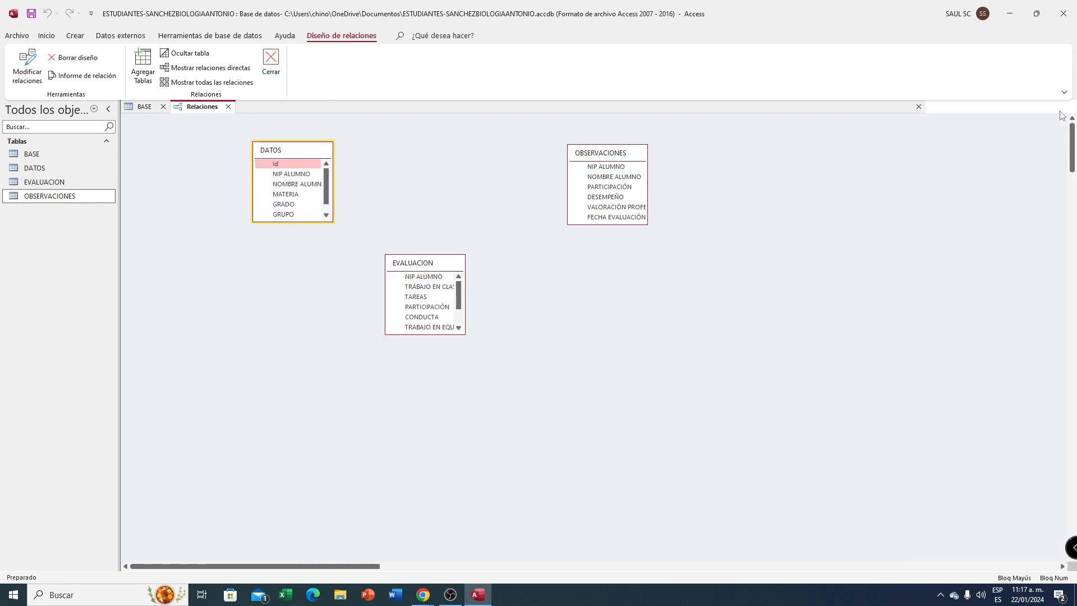
# - Enlarge the OBSERVACIONES, EVALUACION and DATOS boxes to show all their fields, and shift DATOS further from EVALUACION
pyautogui.moveTo(647, 223); pyautogui.dragTo(682, 237)
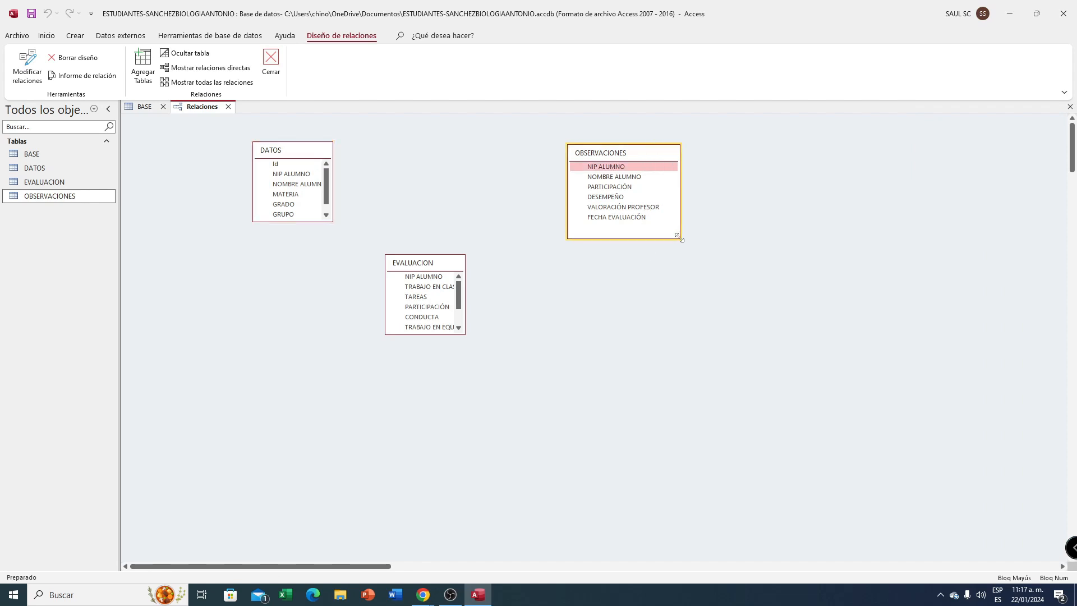
pyautogui.moveTo(464, 334); pyautogui.dragTo(539, 383)
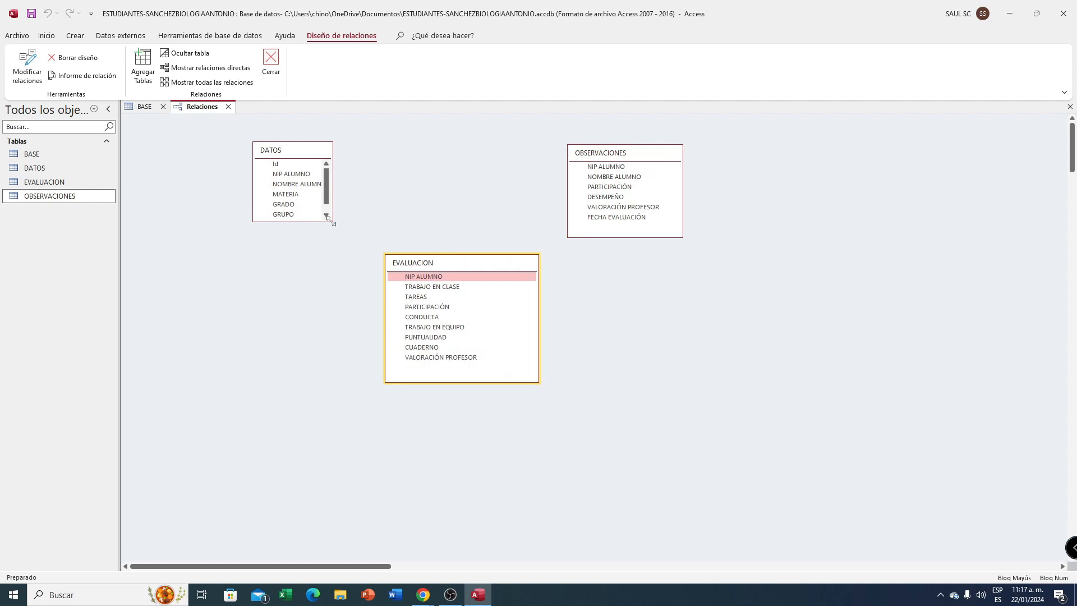
pyautogui.moveTo(329, 219); pyautogui.dragTo(344, 236)
pyautogui.moveTo(313, 157); pyautogui.dragTo(267, 155)
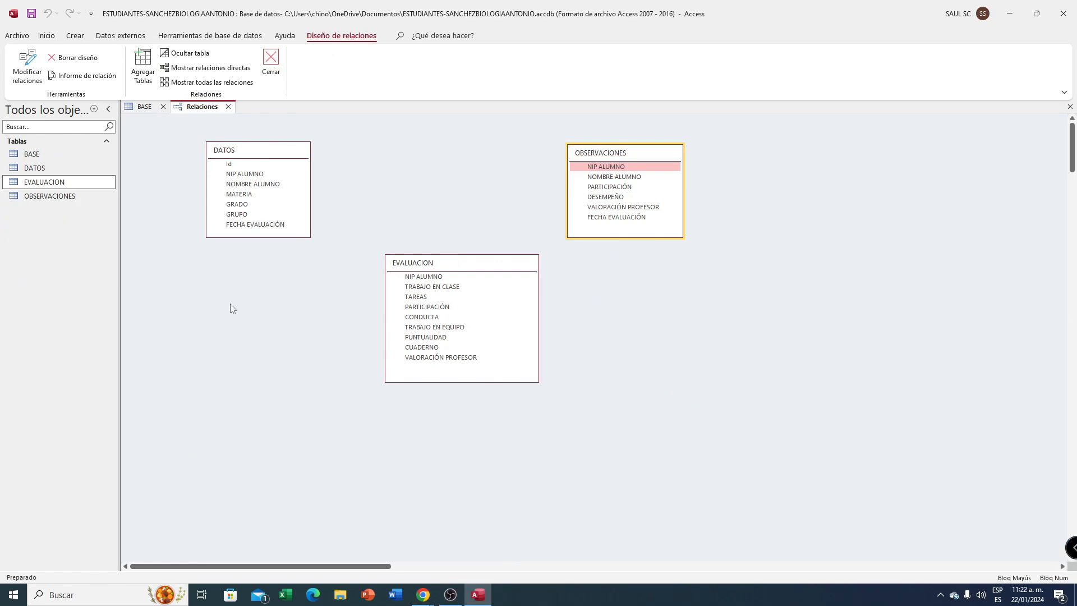
# - Shrink the Access window to see the guide's diagram alongside, and relate DATOS to EVALUACION through their NIP ALUMNO fields
pyautogui.click(1037, 14)
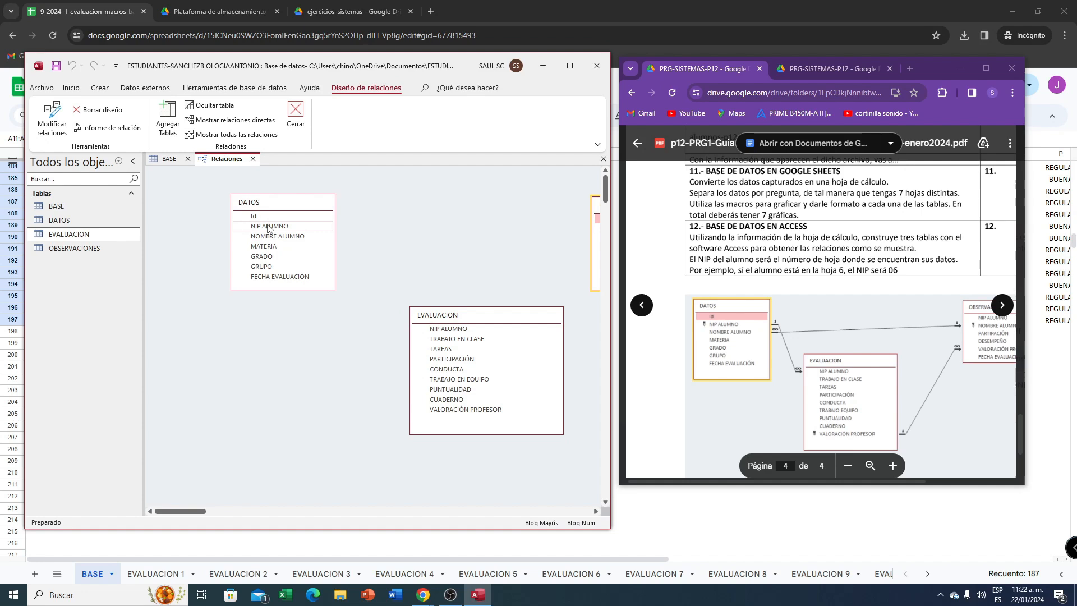
pyautogui.moveTo(268, 227); pyautogui.dragTo(441, 329)
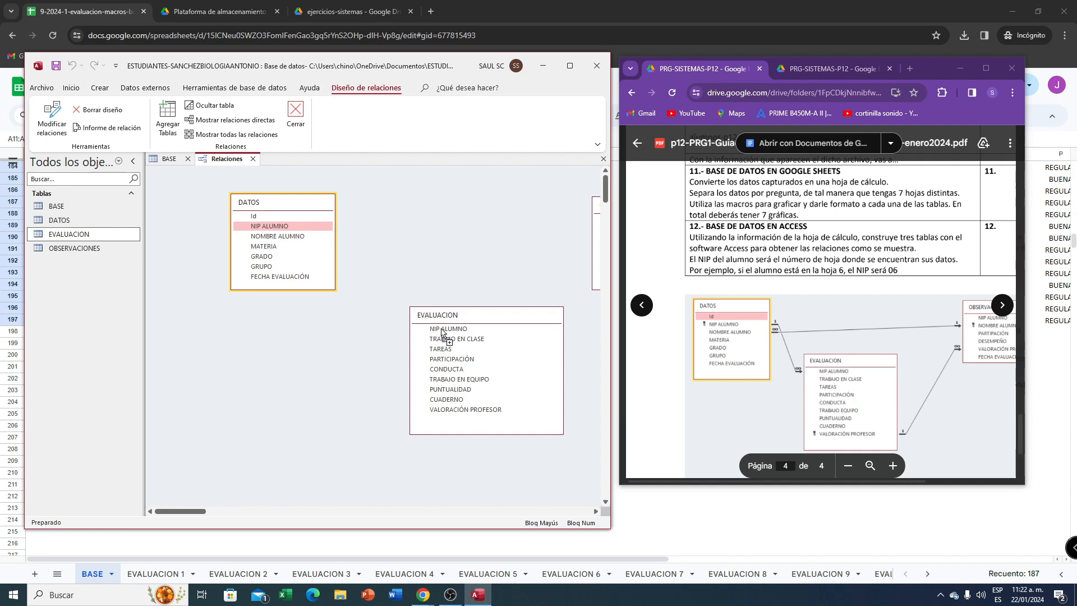
pyautogui.click(208, 249)
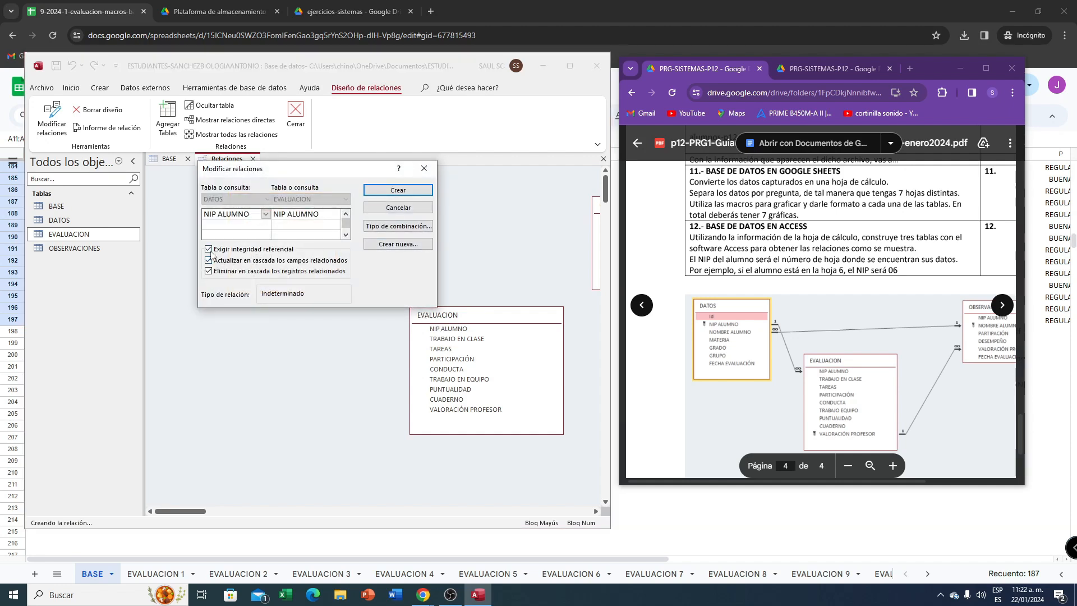
pyautogui.click(390, 191)
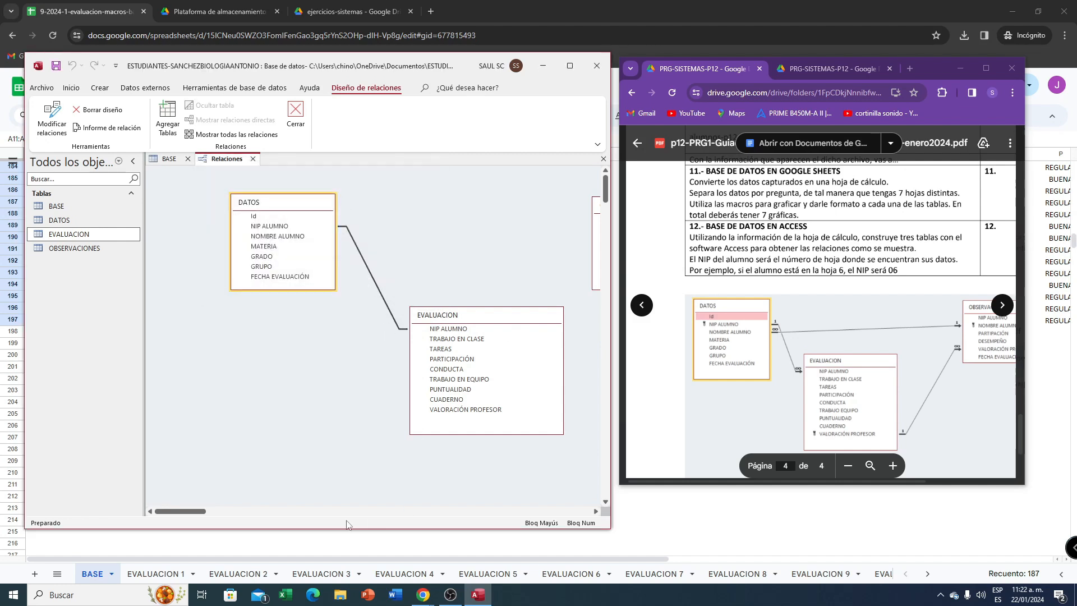
# - Create a relationship between NOMBRE ALUMNO in DATOS and NOMBRE ALUMNO in OBSERVACIONES
pyautogui.moveTo(193, 514); pyautogui.dragTo(219, 511)
pyautogui.moveTo(171, 240); pyautogui.dragTo(505, 234)
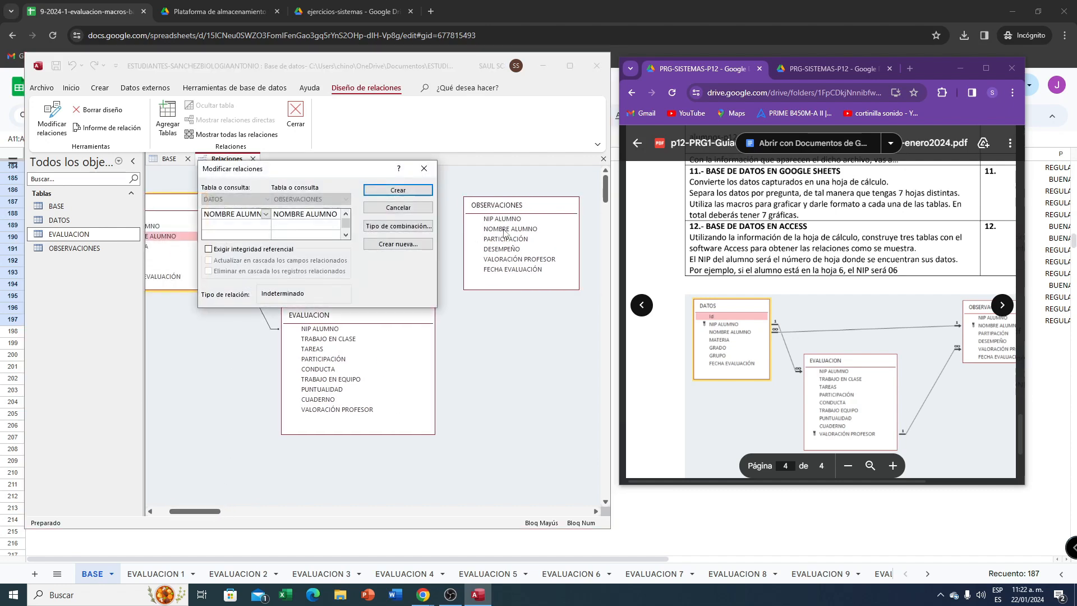
pyautogui.click(394, 190)
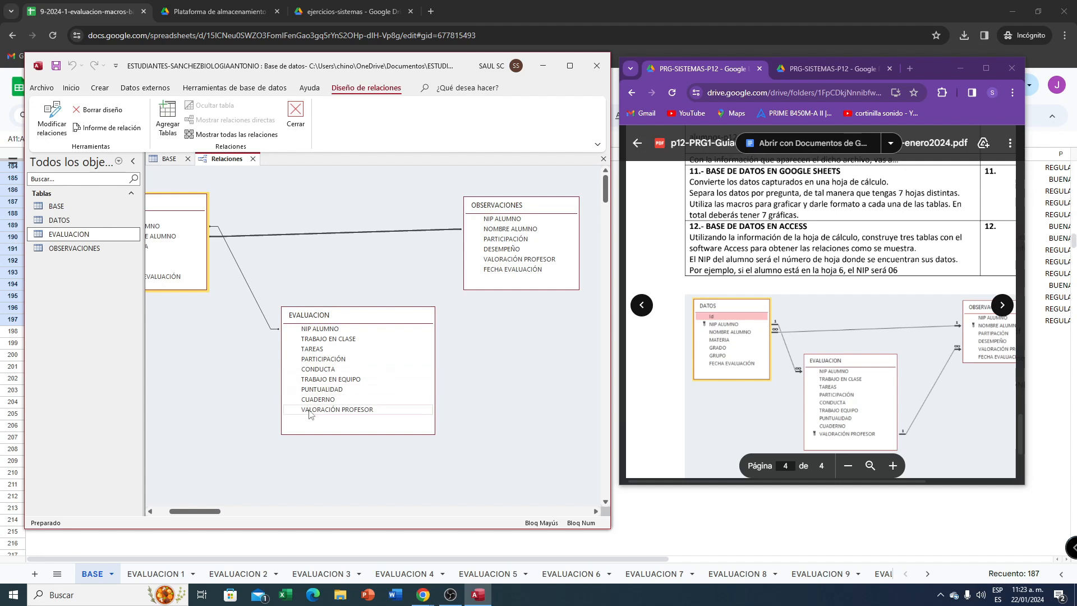
# - Relate VALORACIÓN PROFESOR in EVALUACION to the same field in OBSERVACIONES, and move the EVALUACION box slightly away from OBSERVACIONES
pyautogui.moveTo(308, 413); pyautogui.dragTo(503, 262)
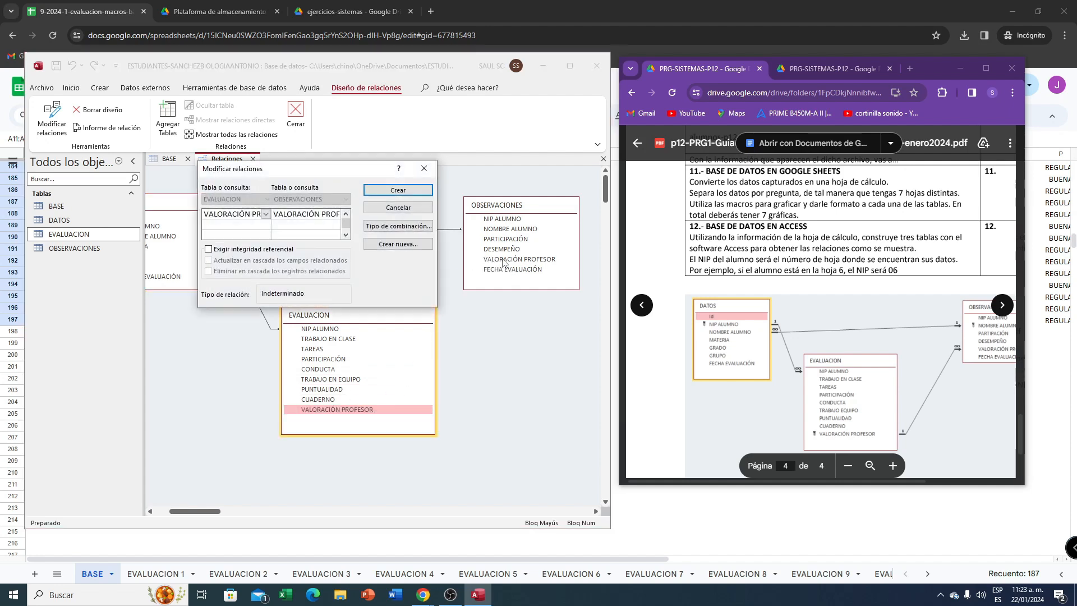
pyautogui.click(396, 192)
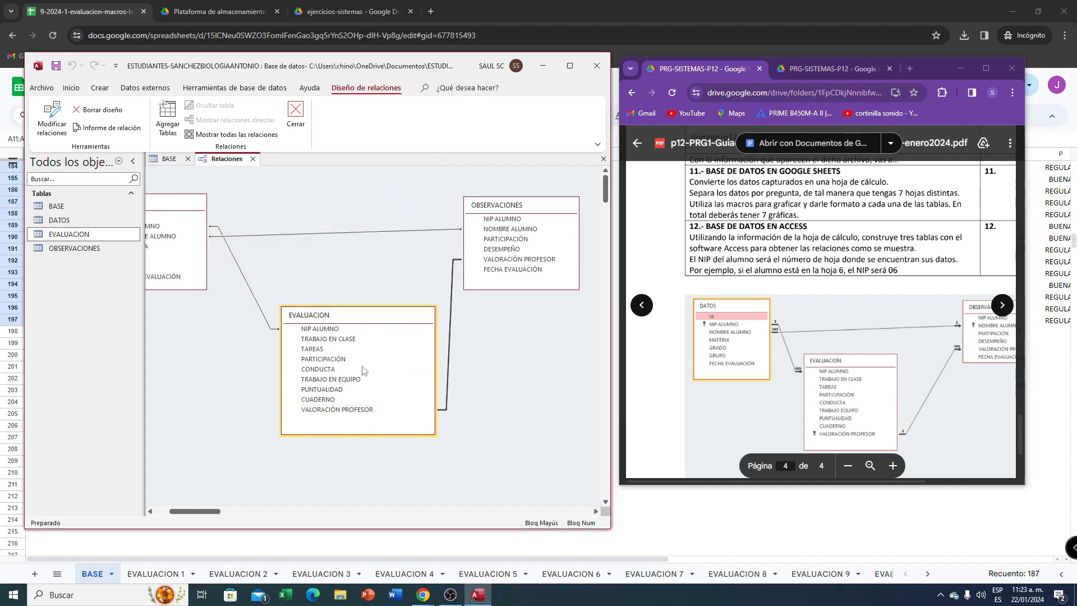
pyautogui.moveTo(357, 318); pyautogui.dragTo(336, 321)
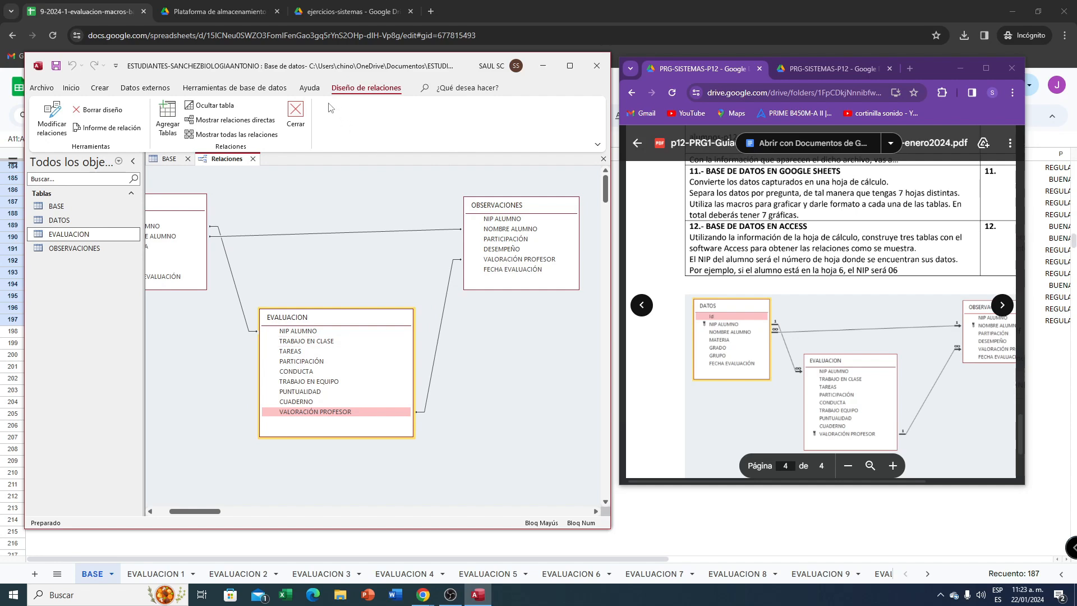
# - Maximize the Access window, save the relationships layout, close the Relationships window and exit Access
pyautogui.click(570, 66)
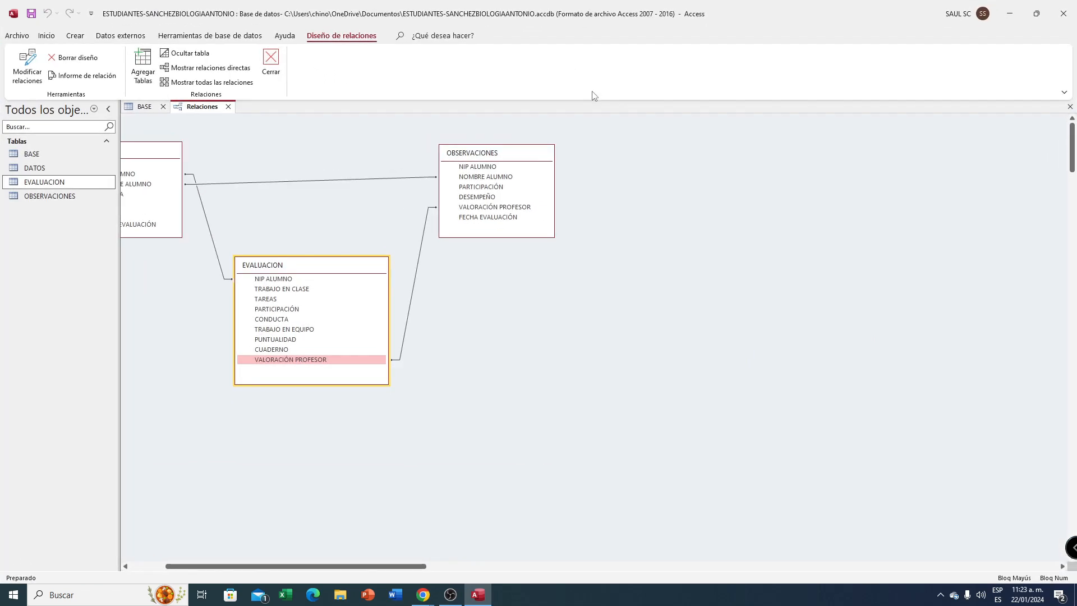
pyautogui.click(32, 13)
pyautogui.click(271, 64)
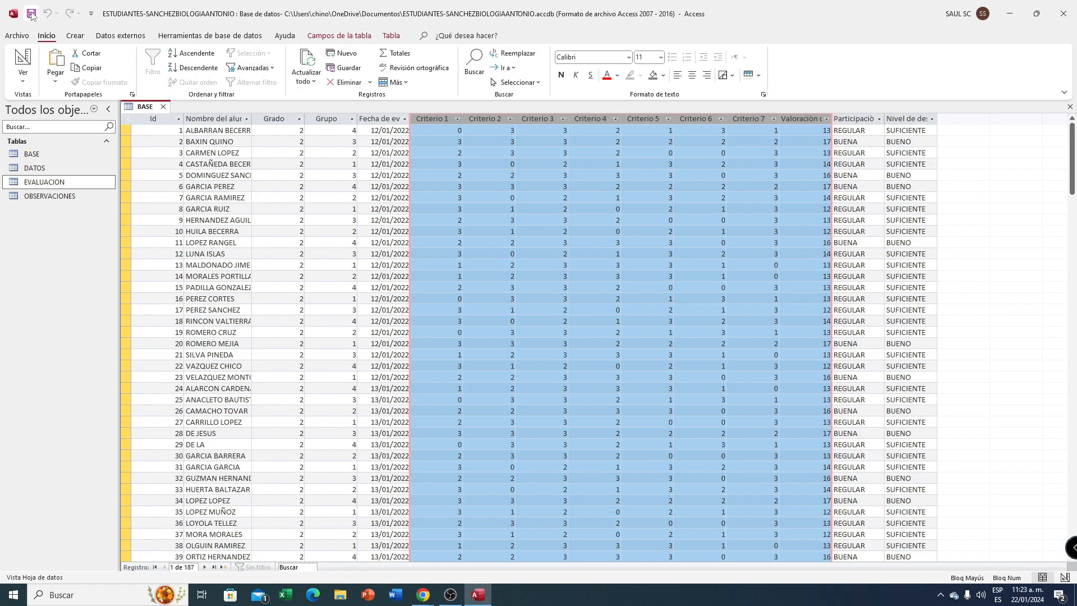
pyautogui.click(1063, 17)
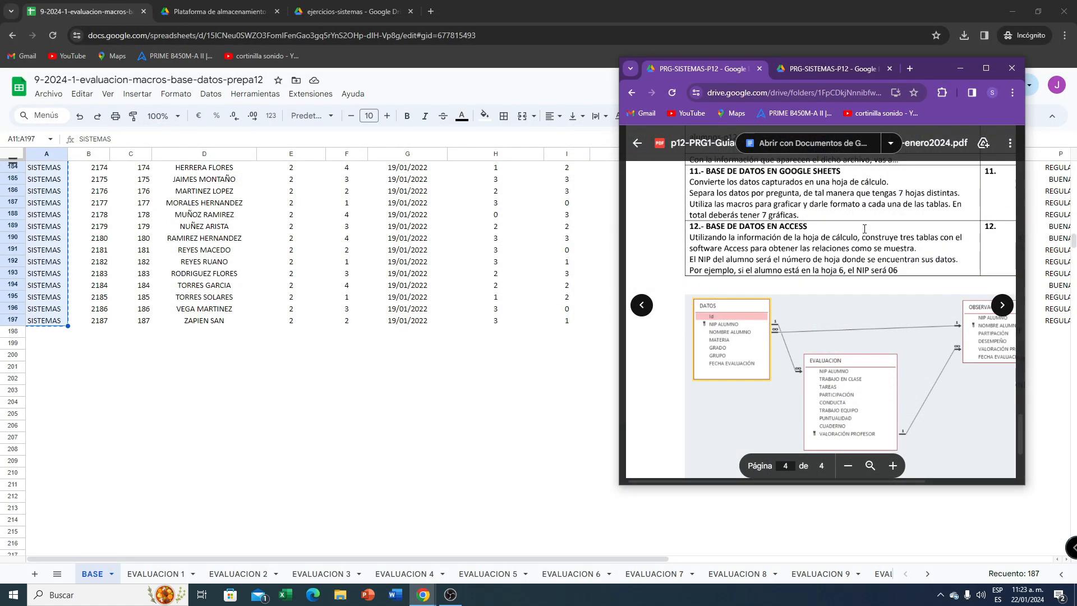
# - Put the guide window away and switch to the ejercicios-sistemas folder in Google Drive
pyautogui.click(961, 67)
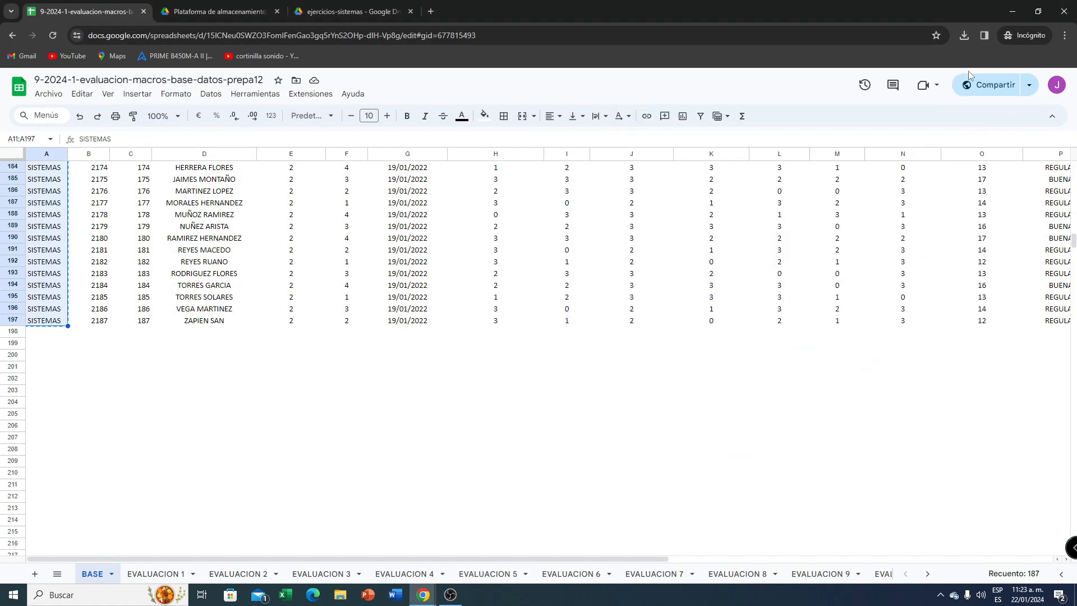
pyautogui.click(315, 12)
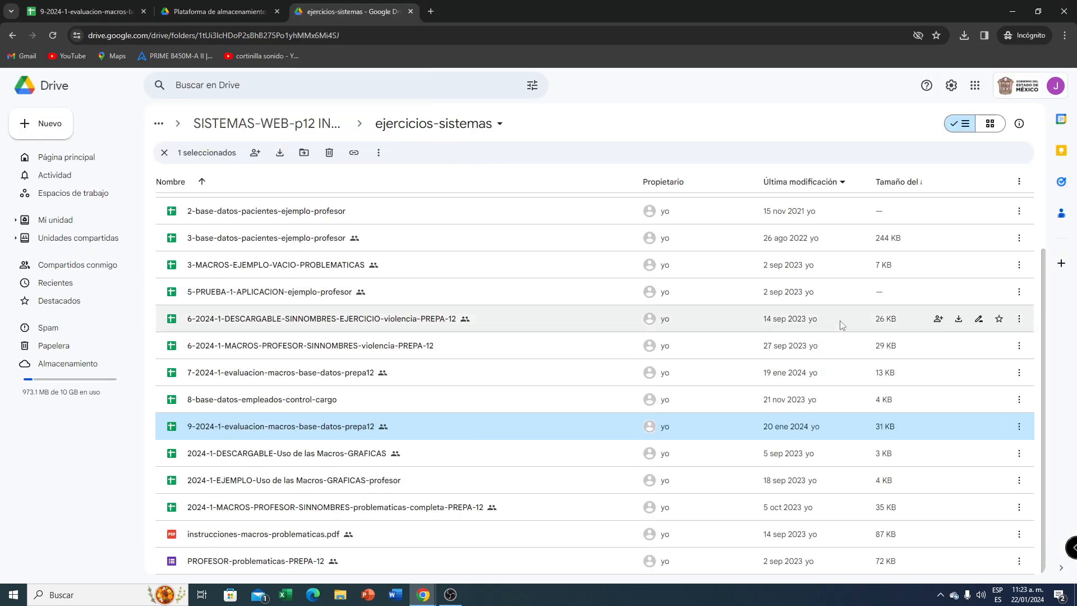
pyautogui.moveTo(1045, 373); pyautogui.dragTo(1043, 240)
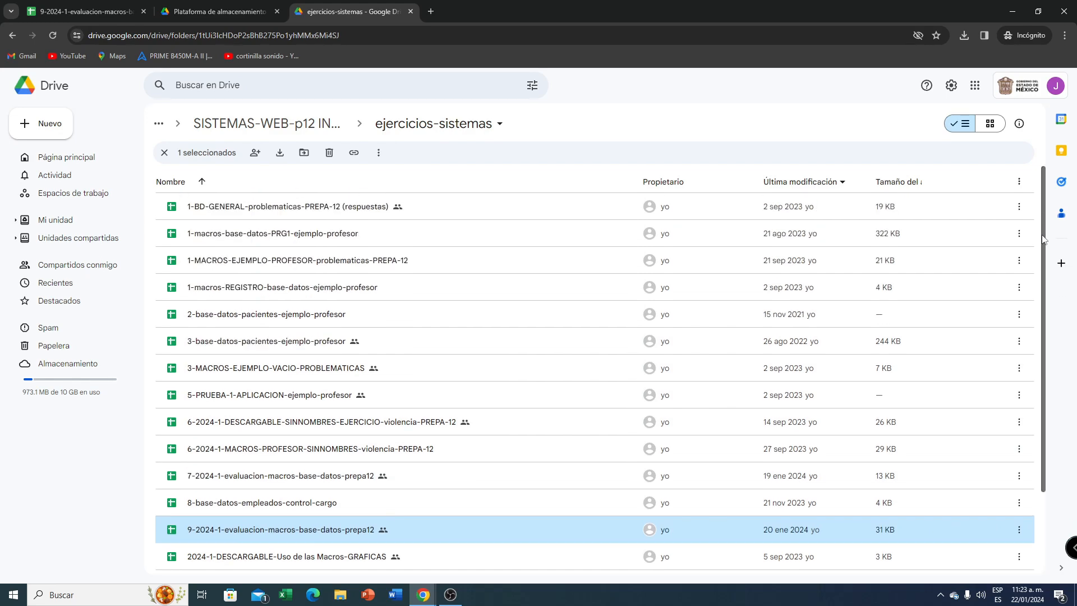
# - Upload the ESTUDIANTES Access database file (.accdb) from the Documentos folder to the ejercicios-sistemas folder
pyautogui.click(59, 131)
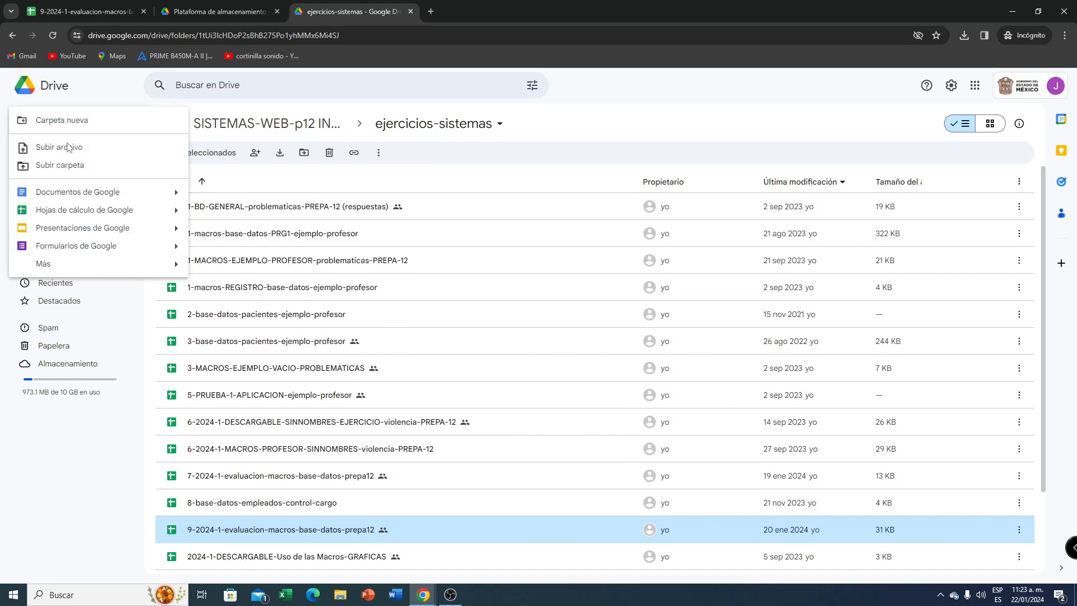
pyautogui.click(59, 147)
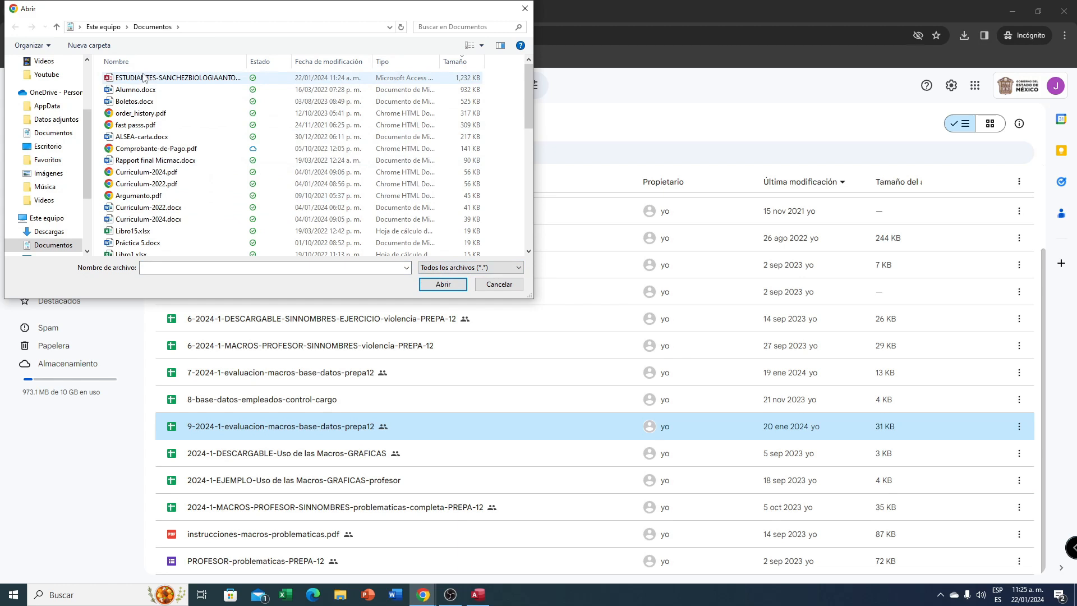
pyautogui.click(129, 79)
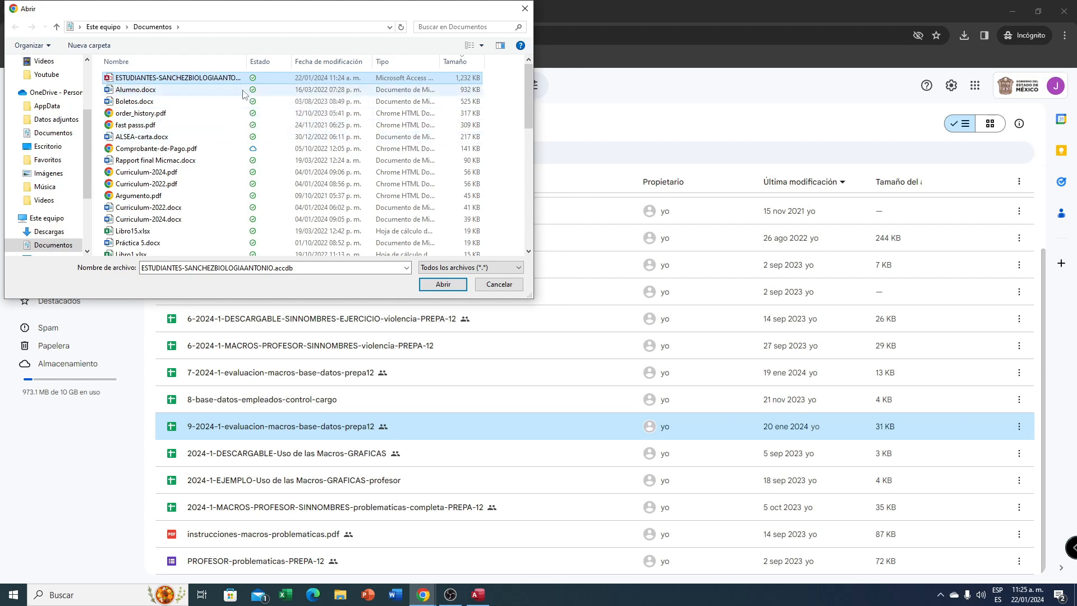
pyautogui.moveTo(527, 112)
pyautogui.mouseDown()
pyautogui.moveTo(530, 254)
pyautogui.moveTo(528, 129)
pyautogui.mouseUp()
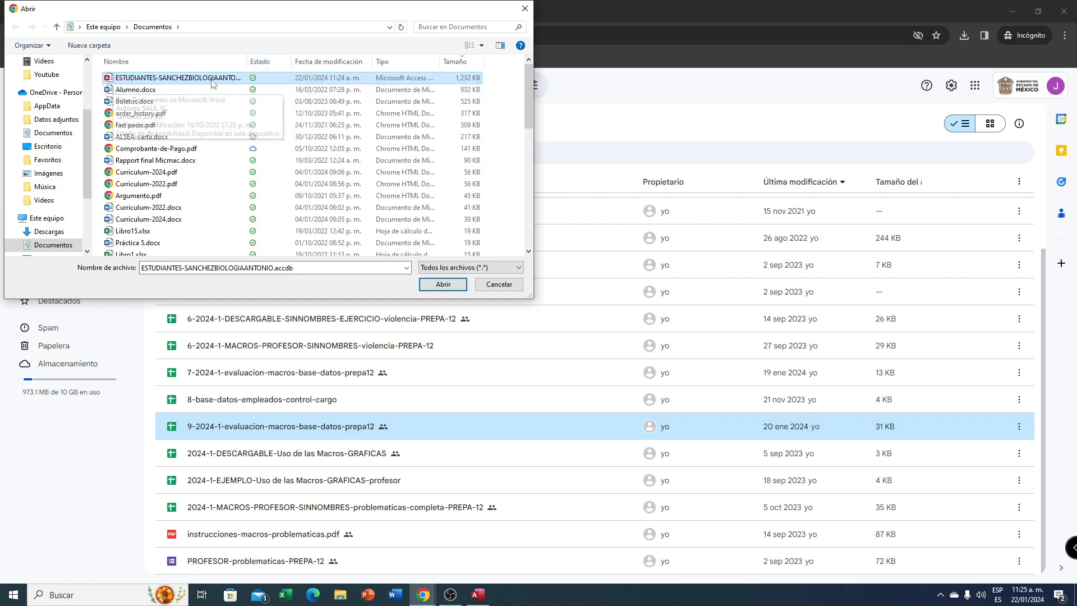
pyautogui.click(169, 79)
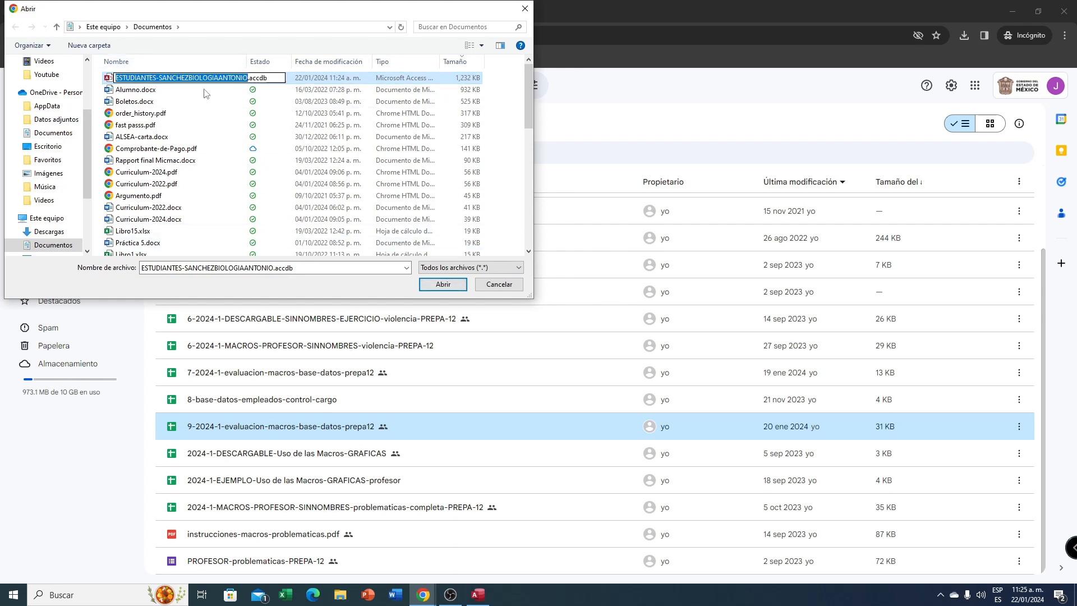
pyautogui.press('Escape')
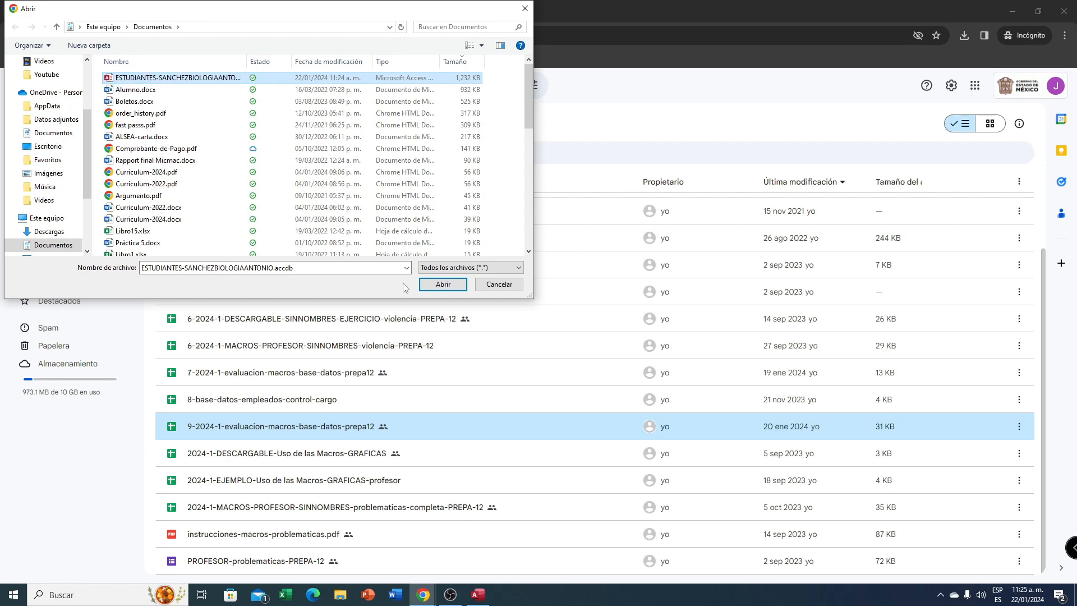
pyautogui.click(437, 284)
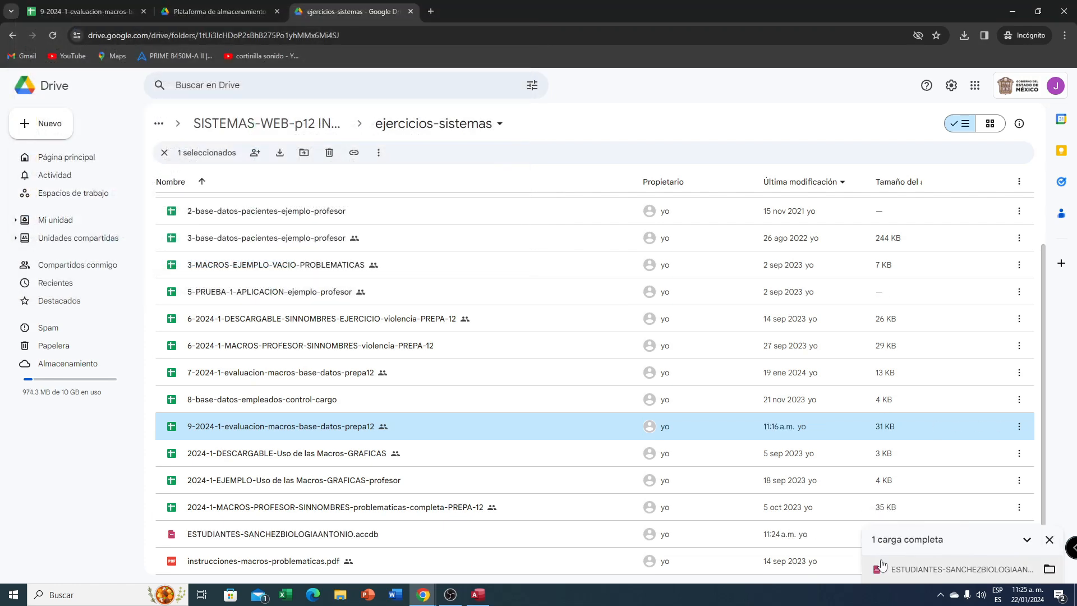
# - Set general access of the uploaded ESTUDIANTES database to anyone with the link, with the Editor role
pyautogui.scroll(2, 1056, 400)
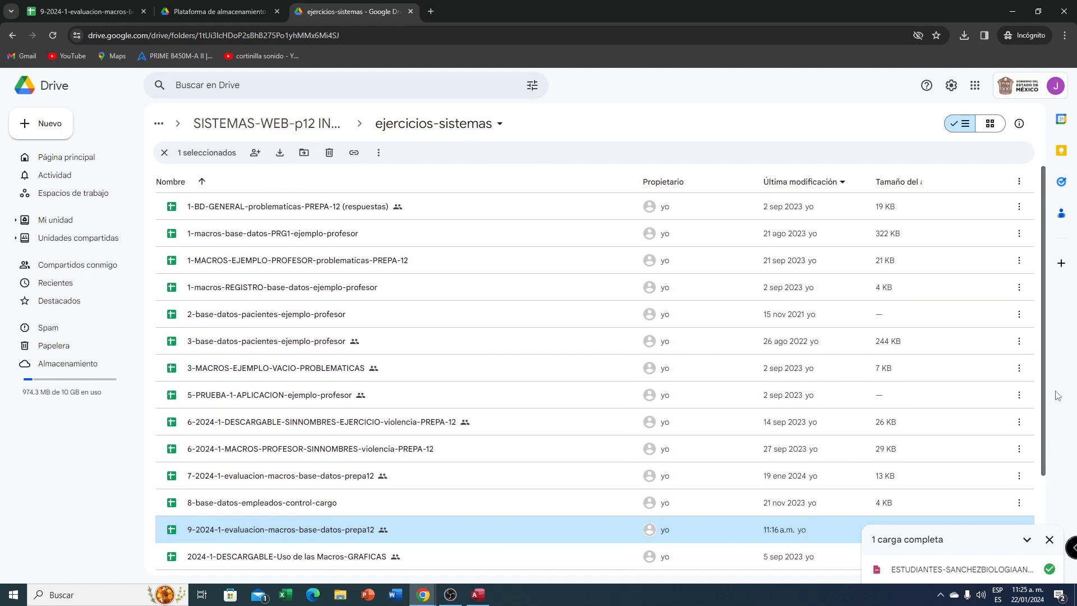
pyautogui.scroll(-2, 1059, 374)
pyautogui.click(234, 508)
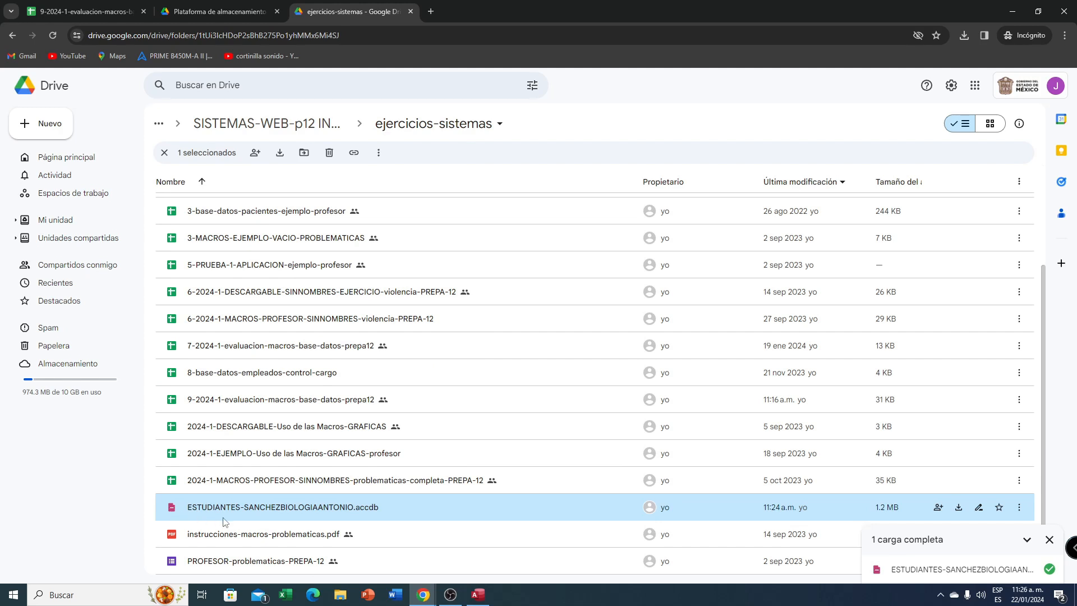
pyautogui.click(1019, 507)
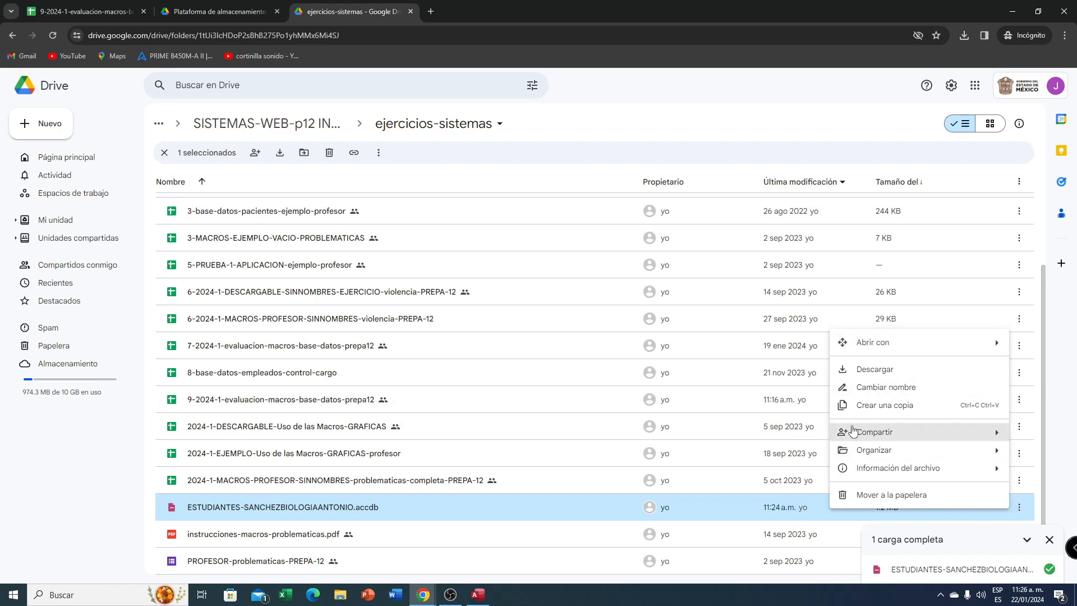
pyautogui.moveTo(857, 437)
pyautogui.click(688, 437)
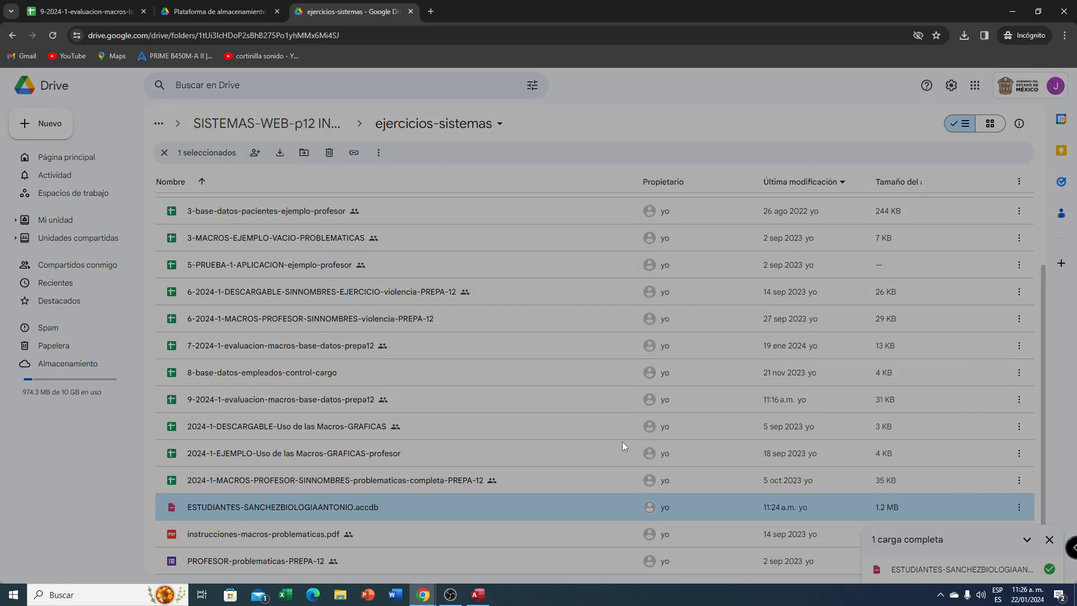
pyautogui.click(453, 380)
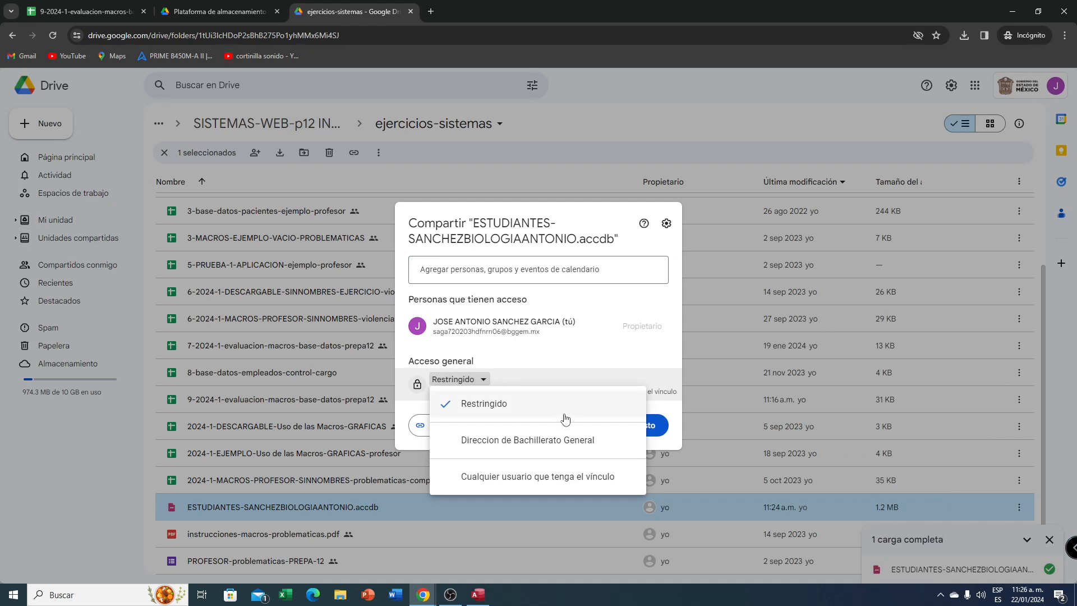
pyautogui.click(463, 478)
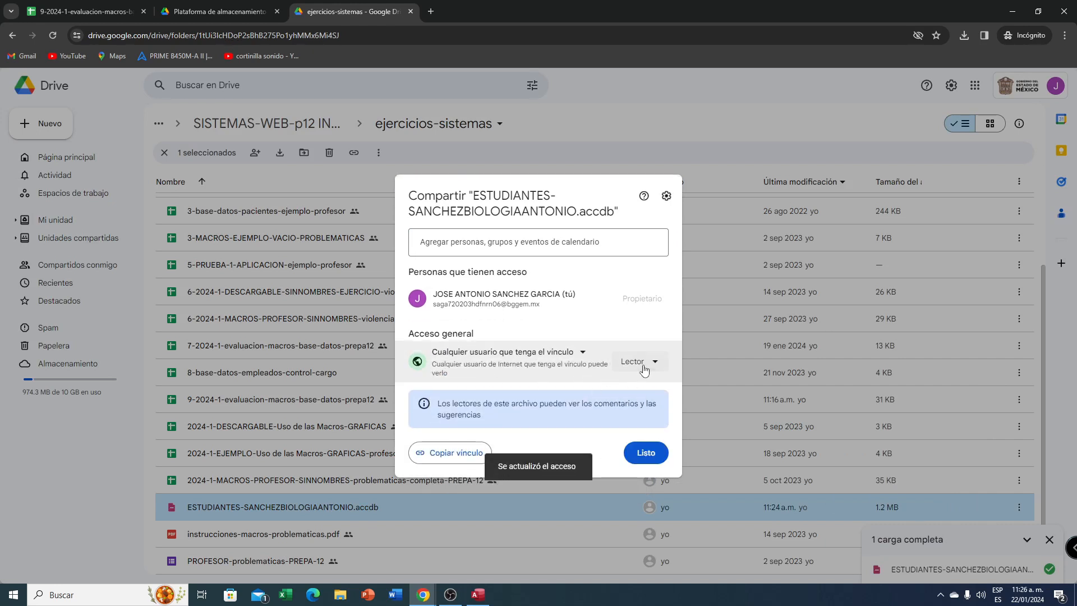
pyautogui.click(648, 368)
pyautogui.click(655, 456)
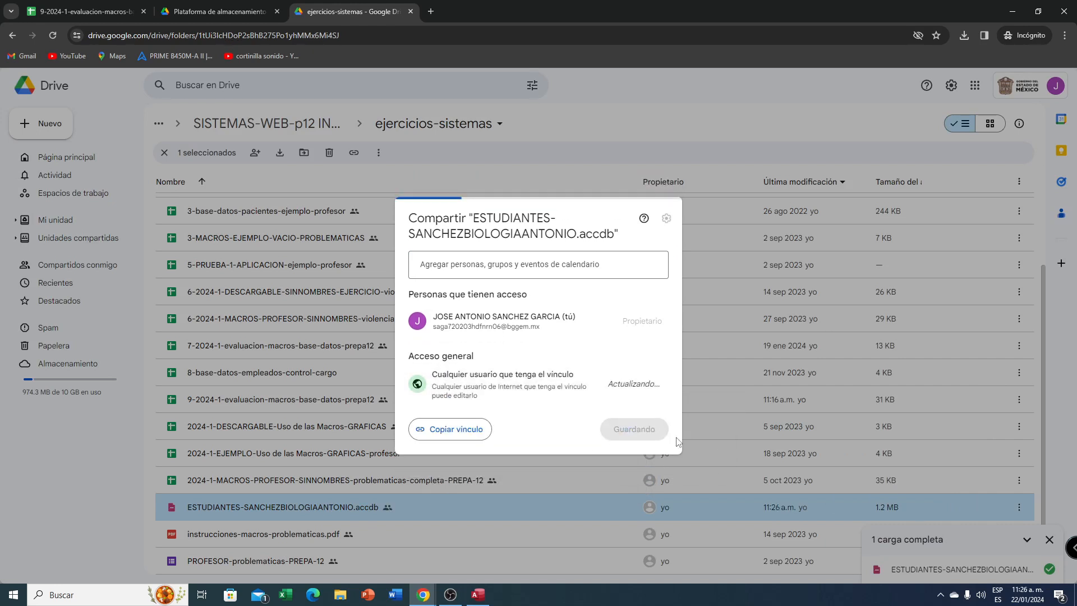
# - Share the database with the first suggested contact as editor, sending a notification, and confirm sharing outside the organization
pyautogui.click(482, 265)
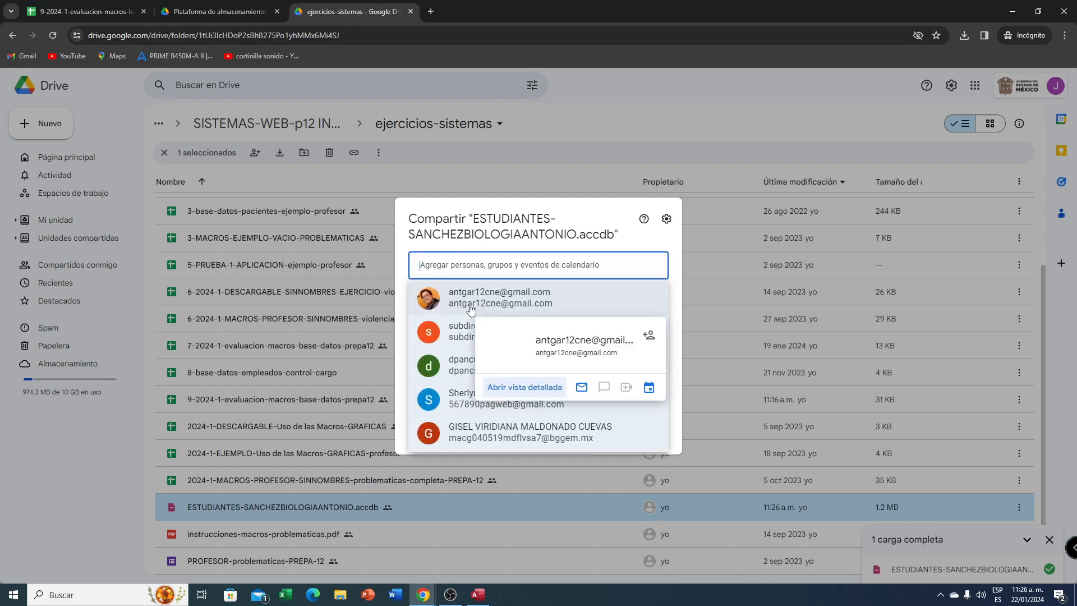
pyautogui.click(471, 308)
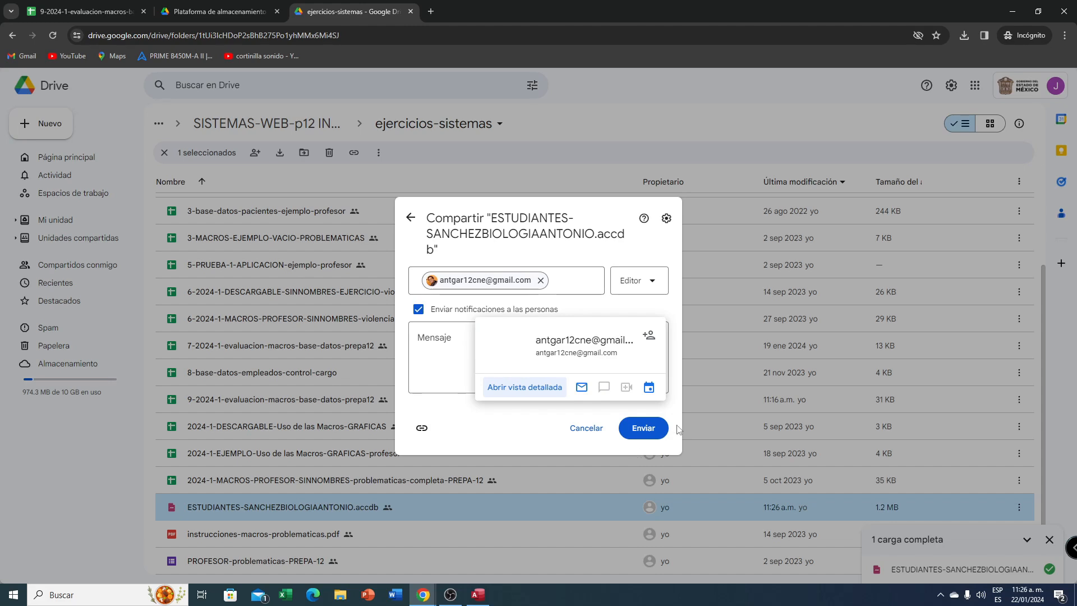
pyautogui.click(635, 431)
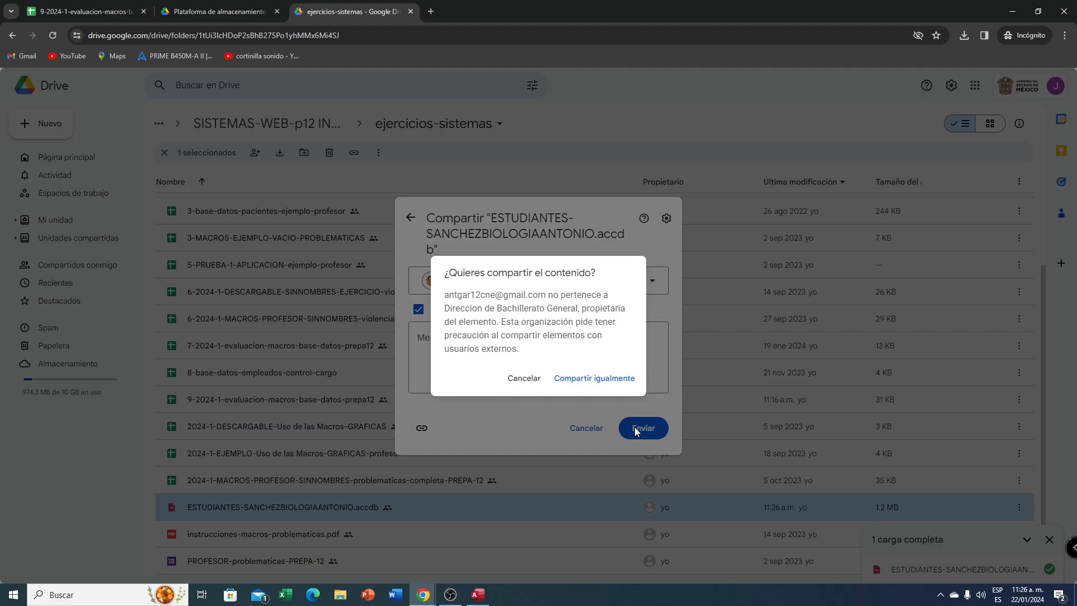
pyautogui.click(592, 376)
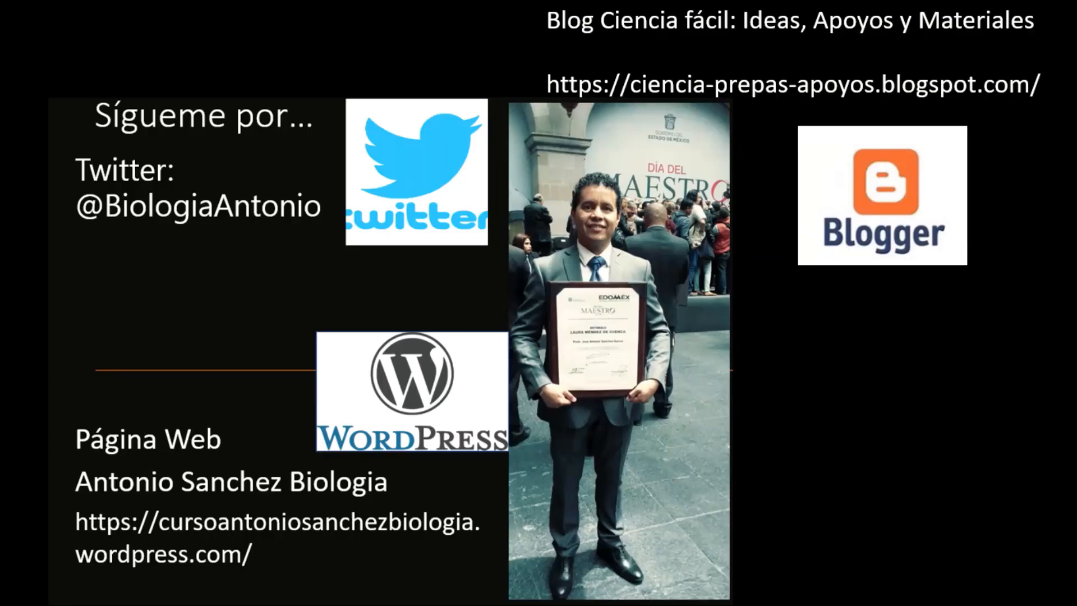